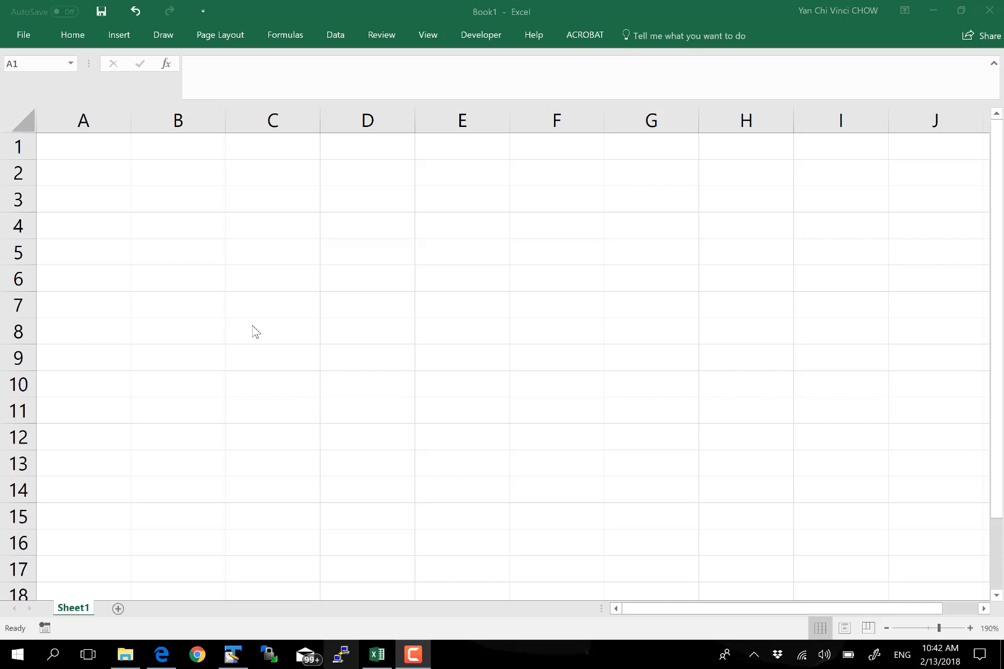
- Switch to the Edge browser and open finance.yahoo.com in a new tab
{"action": "left_click", "coordinate": [278, 519]}
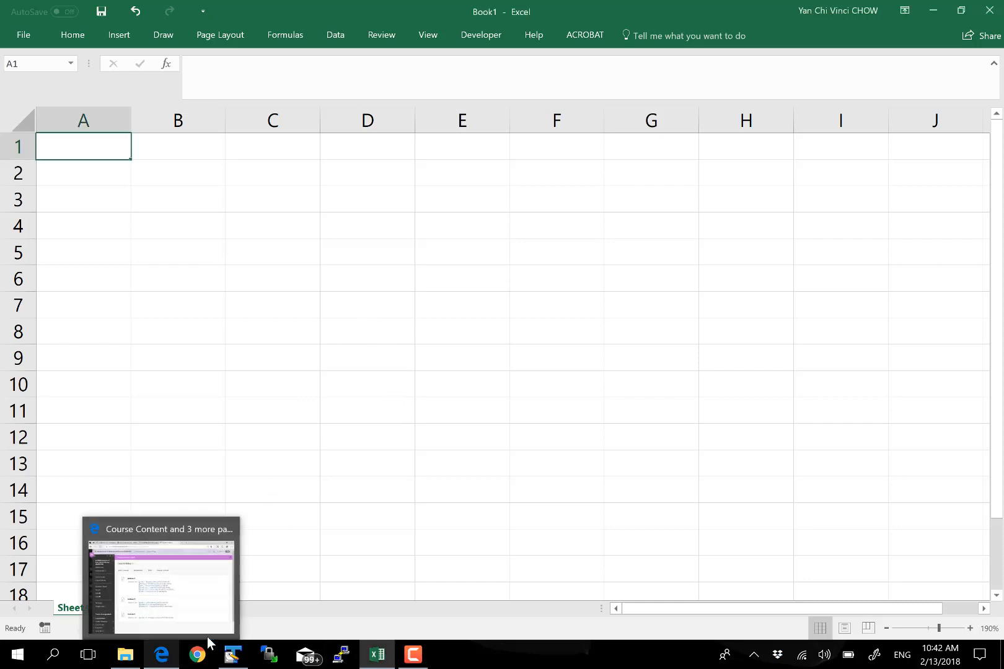
{"action": "left_click", "coordinate": [162, 655]}
{"action": "key", "text": "ctrl+t"}
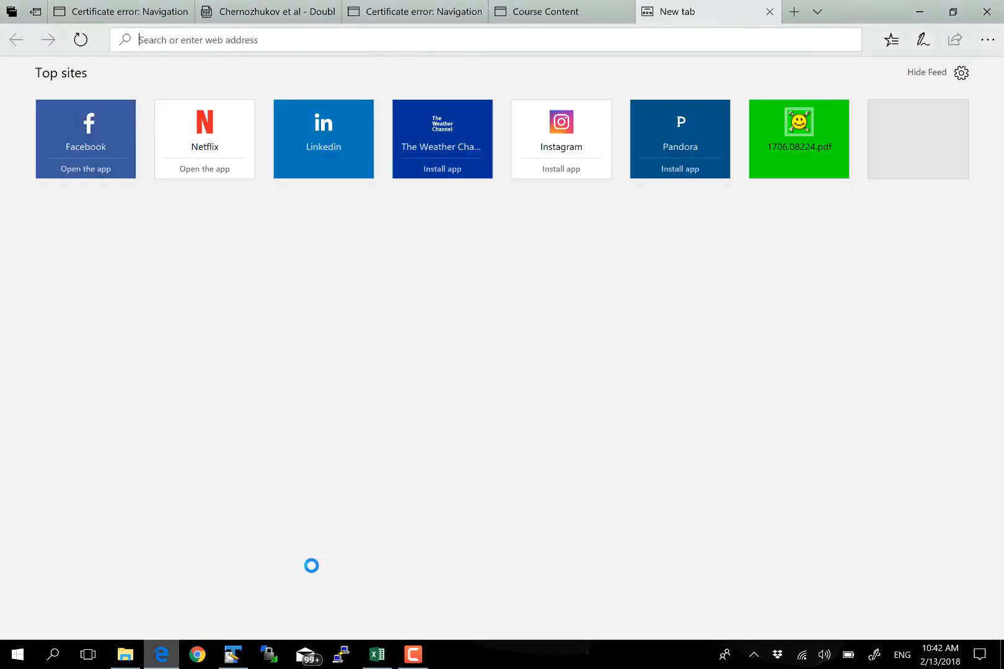
{"action": "type", "text": "finance.yahoo.com"}
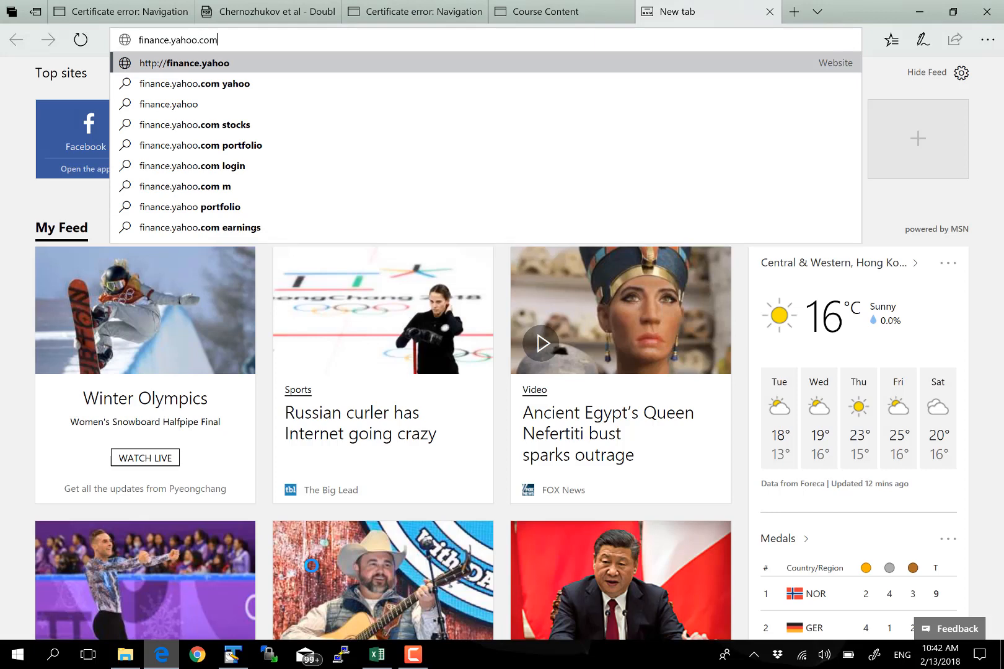
{"action": "key", "text": "Return"}
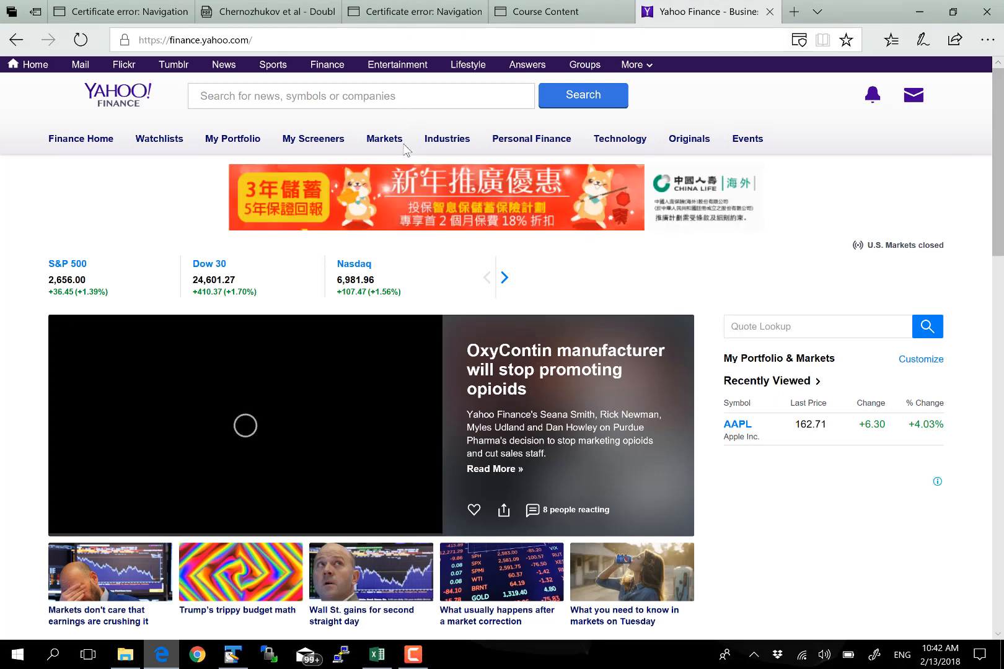
- Search Yahoo Finance for the symbol gs and open the Goldman Sachs historical data
{"action": "left_click", "coordinate": [371, 98]}
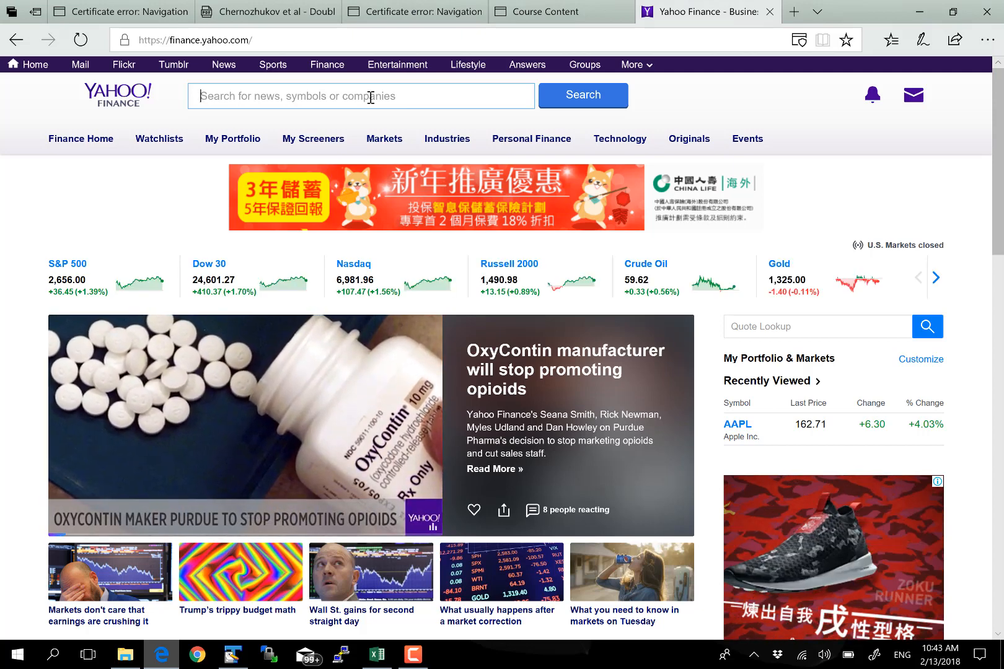
{"action": "type", "text": "gs"}
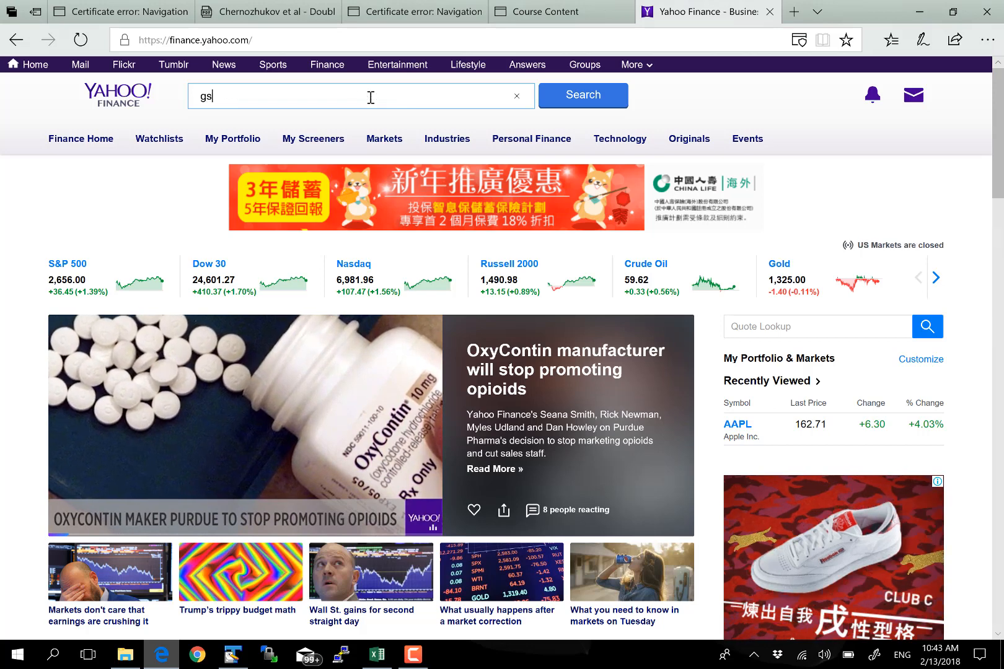
{"action": "left_click", "coordinate": [599, 95]}
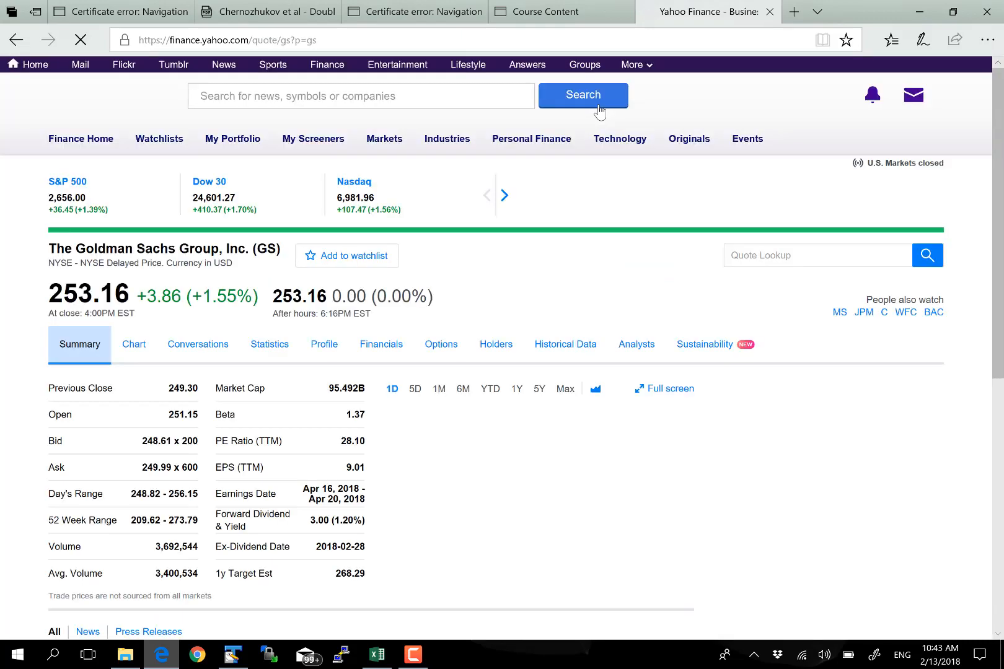
{"action": "scroll", "coordinate": [359, 351], "scroll_direction": "down", "scroll_amount": 1}
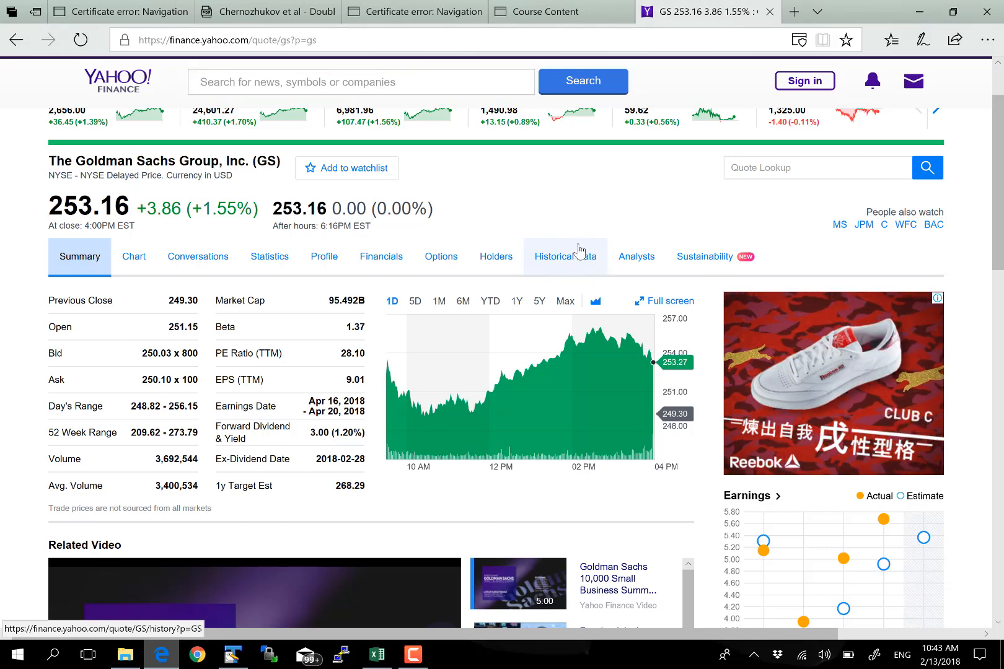
{"action": "left_click", "coordinate": [583, 266]}
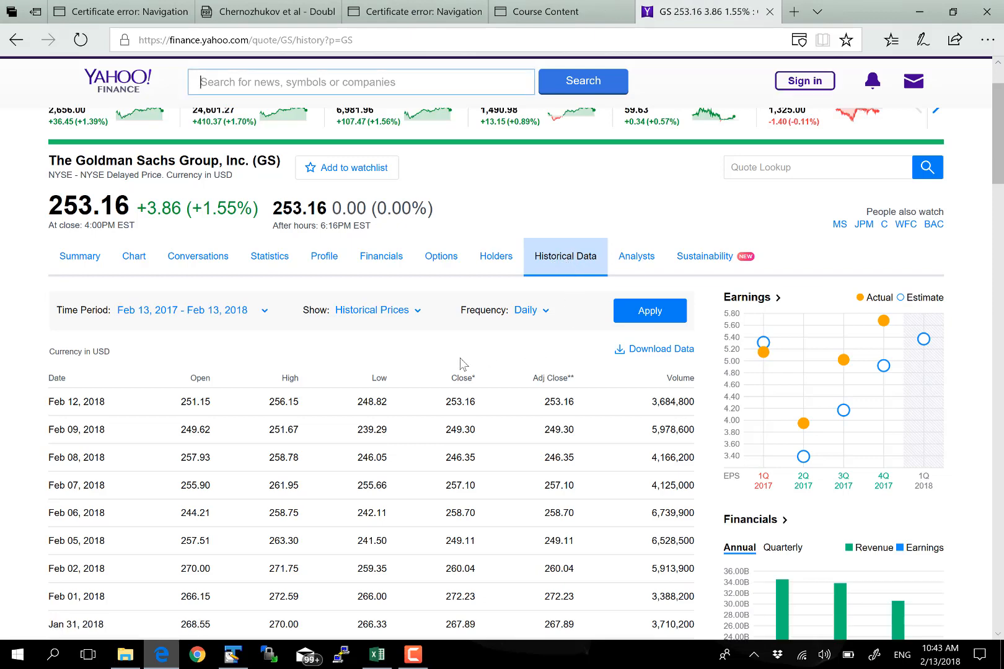
{"action": "scroll", "coordinate": [517, 332], "scroll_direction": "down", "scroll_amount": 2}
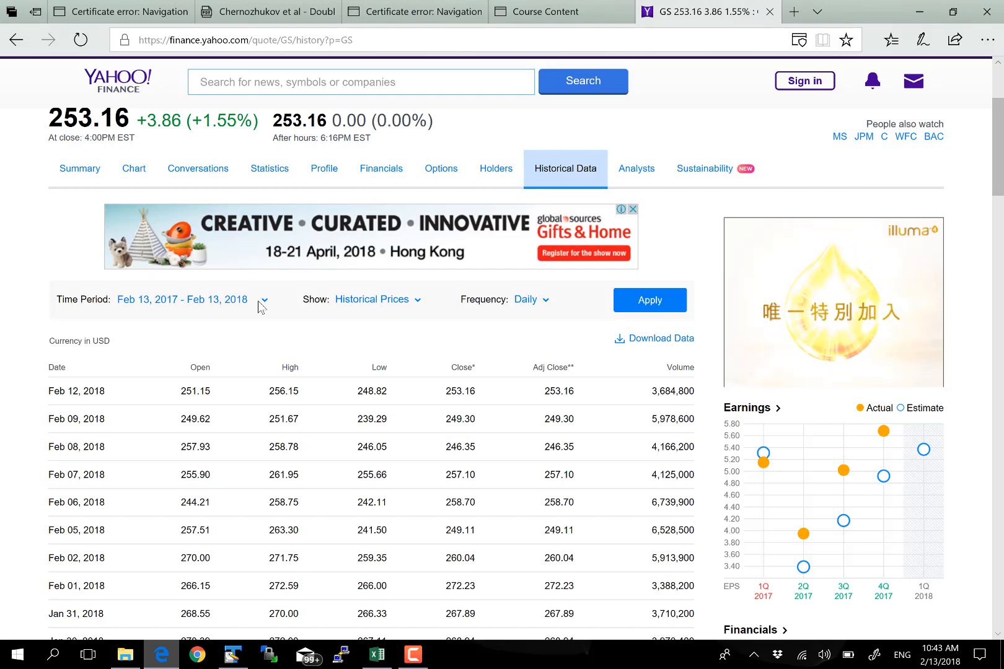
- Set the start date of the historical data's time period to 2/13/2008
{"action": "key", "text": "ctrl+plus"}
{"action": "key", "text": "ctrl+plus"}
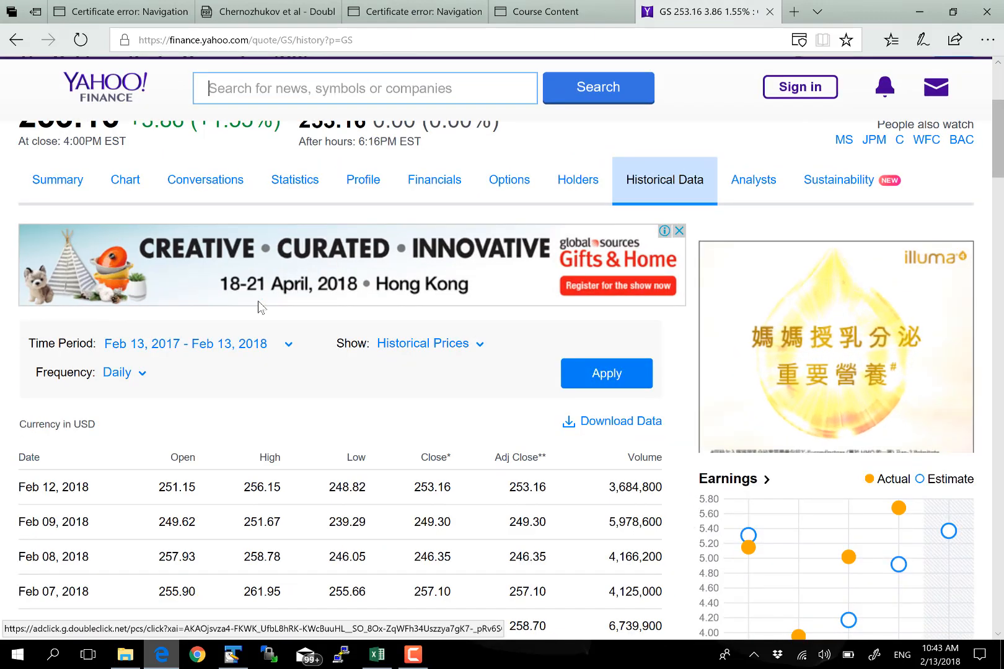
{"action": "left_click", "coordinate": [265, 344]}
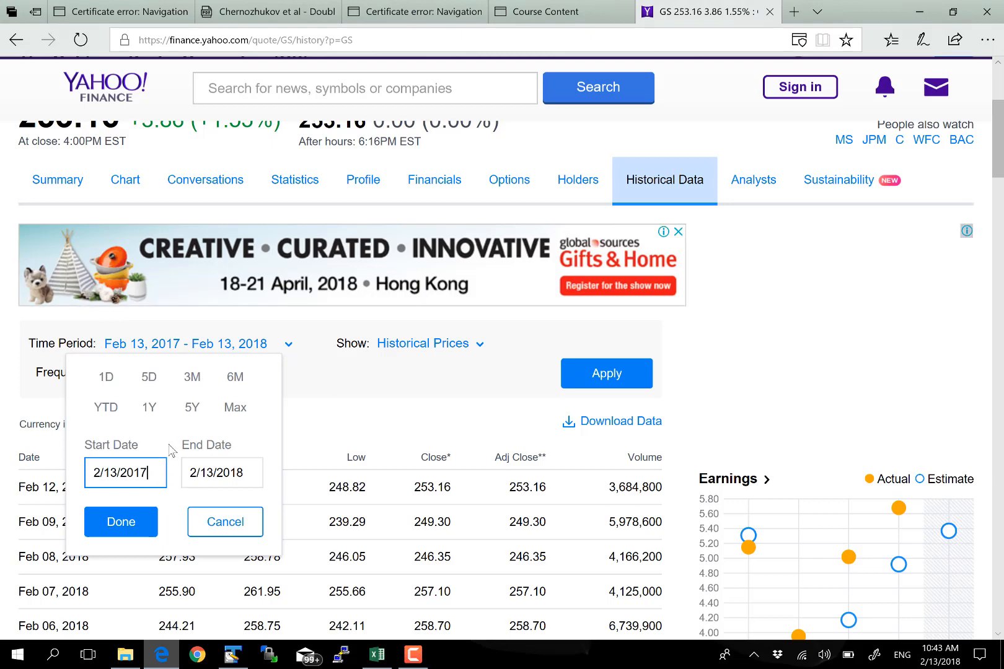
{"action": "key", "text": "BackSpace"}
{"action": "key", "text": "BackSpace"}
{"action": "key", "text": "BackSpace"}
{"action": "type", "text": "008"}
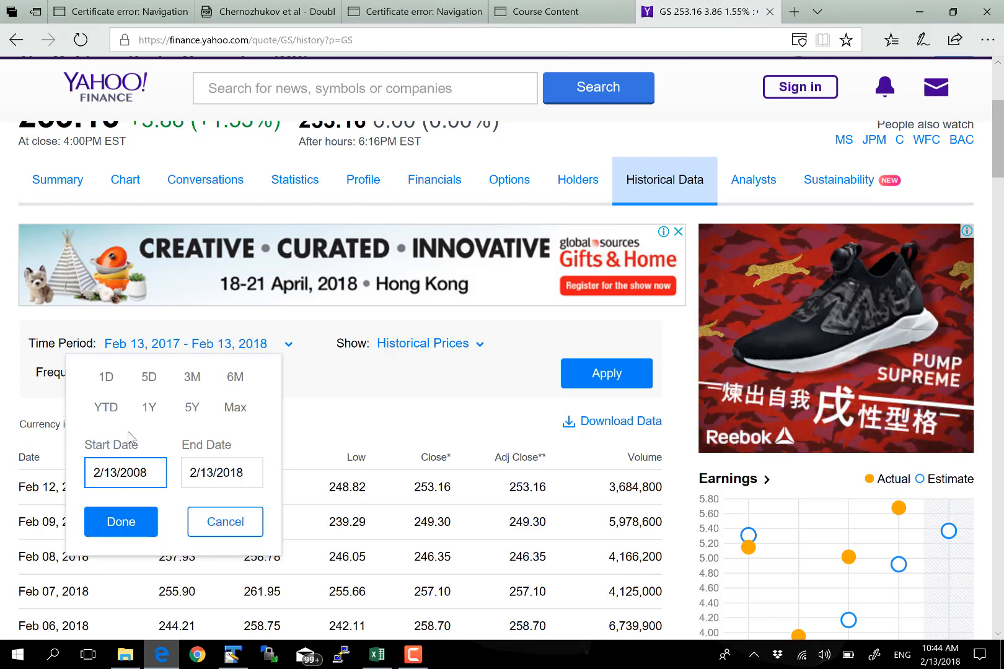
{"action": "left_click", "coordinate": [122, 524]}
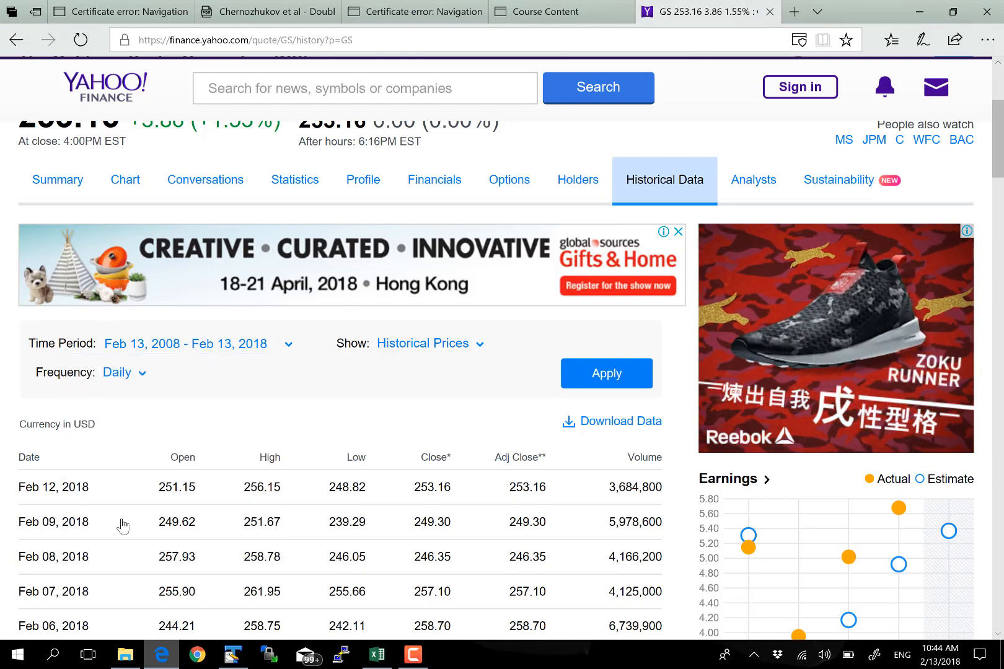
- Set the frequency of the historical prices to Monthly and apply the filter settings
{"action": "left_click", "coordinate": [136, 377]}
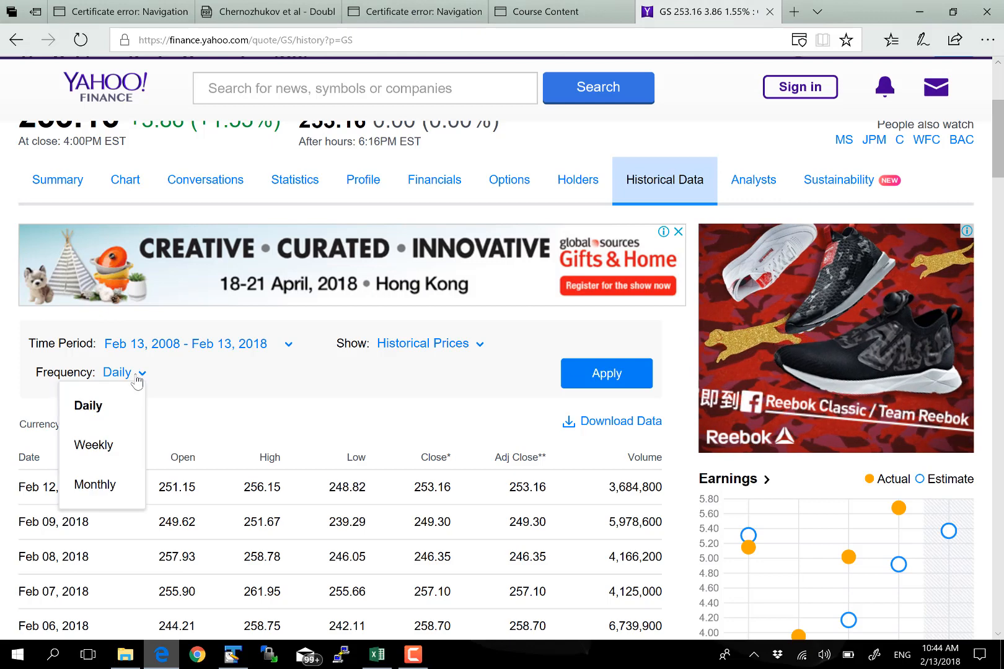
{"action": "left_click", "coordinate": [137, 375]}
{"action": "left_click", "coordinate": [136, 376]}
{"action": "left_click", "coordinate": [114, 483]}
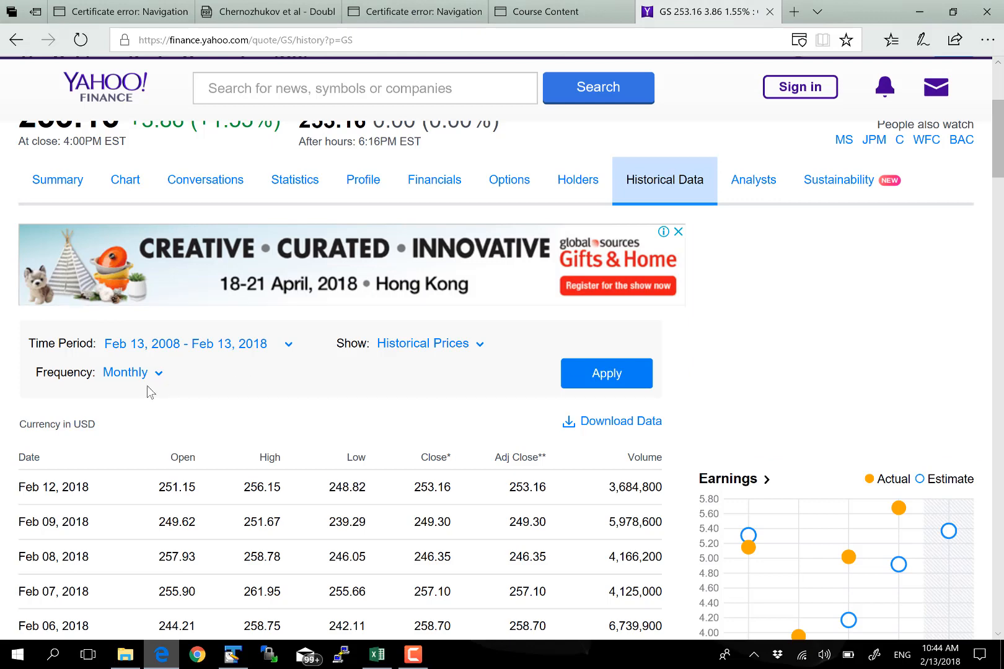
{"action": "left_click", "coordinate": [130, 373]}
{"action": "left_click", "coordinate": [113, 495]}
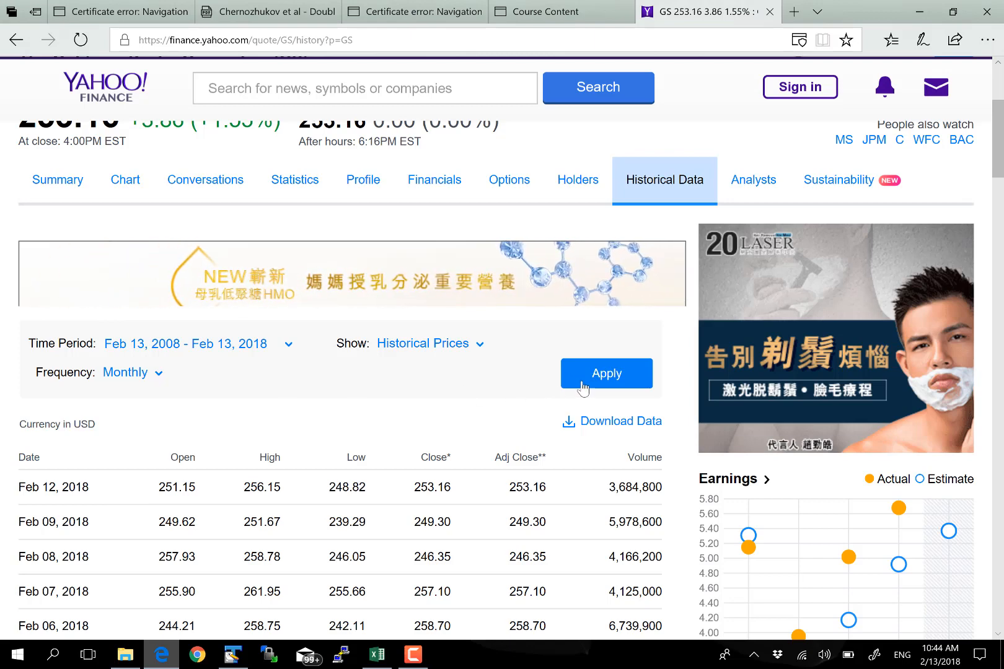
{"action": "left_click", "coordinate": [638, 380]}
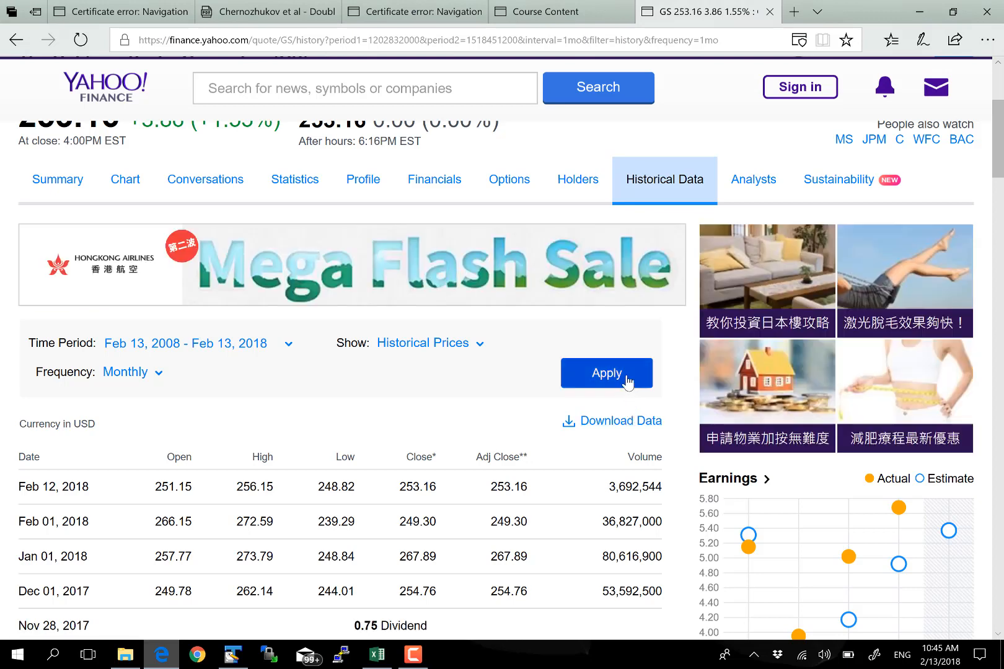
- Download the historical price data as GS.csv and open the saved file in Excel
{"action": "left_click", "coordinate": [622, 413]}
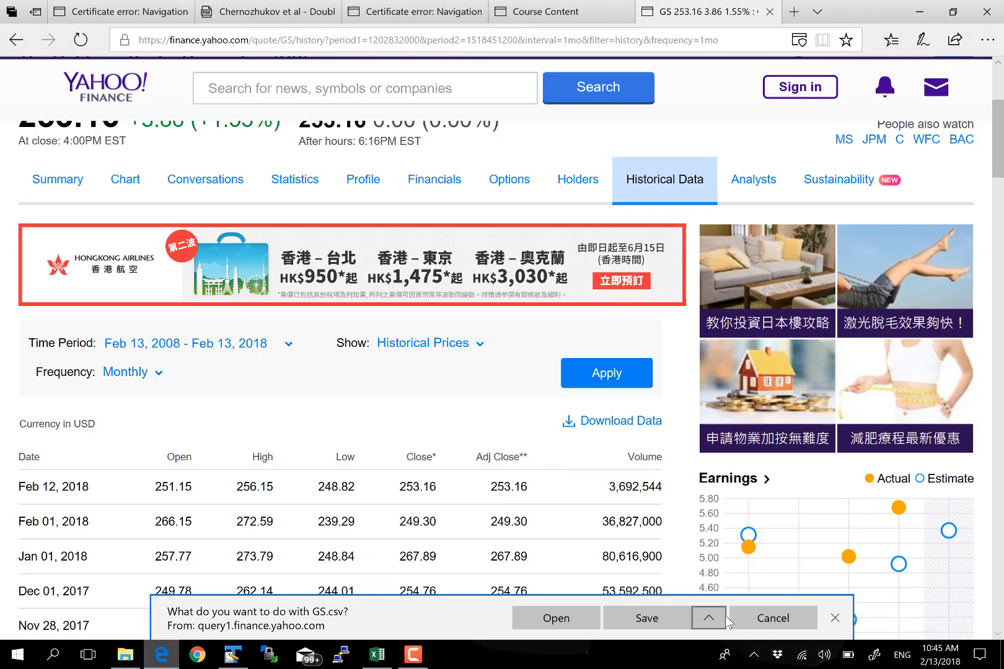
{"action": "left_click", "coordinate": [640, 620]}
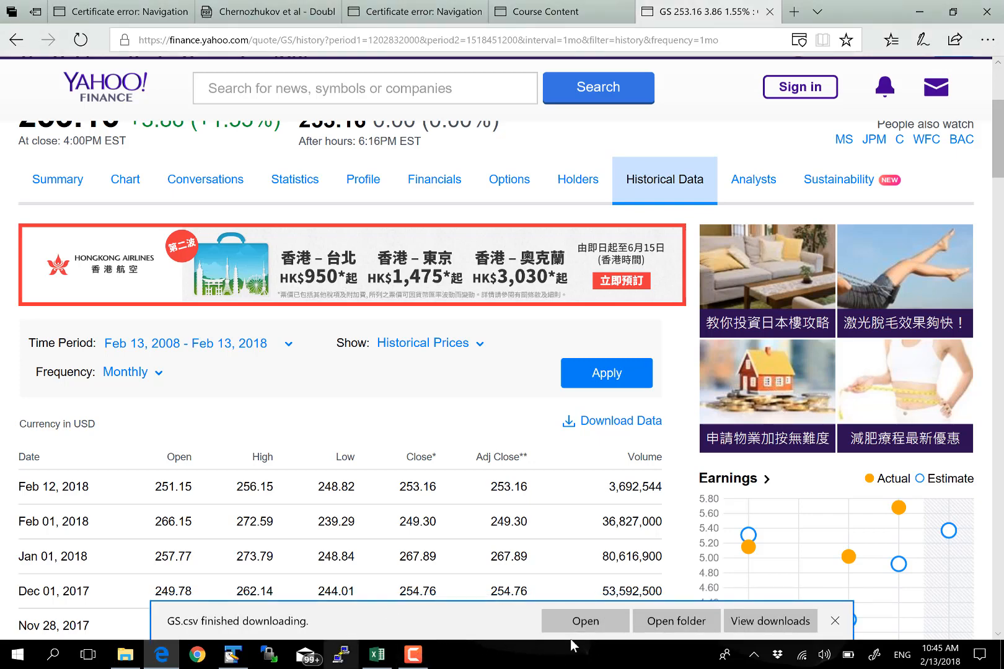
{"action": "left_click", "coordinate": [586, 621]}
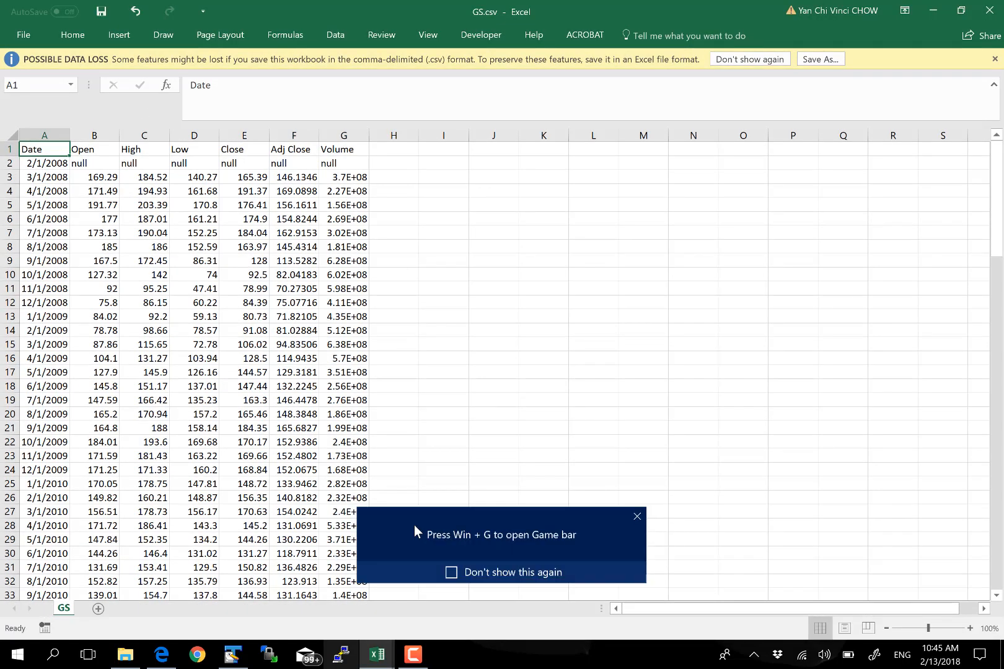
- Autofit the width of the Volume column in the GS sheet to its contents
{"action": "left_click", "coordinate": [451, 426]}
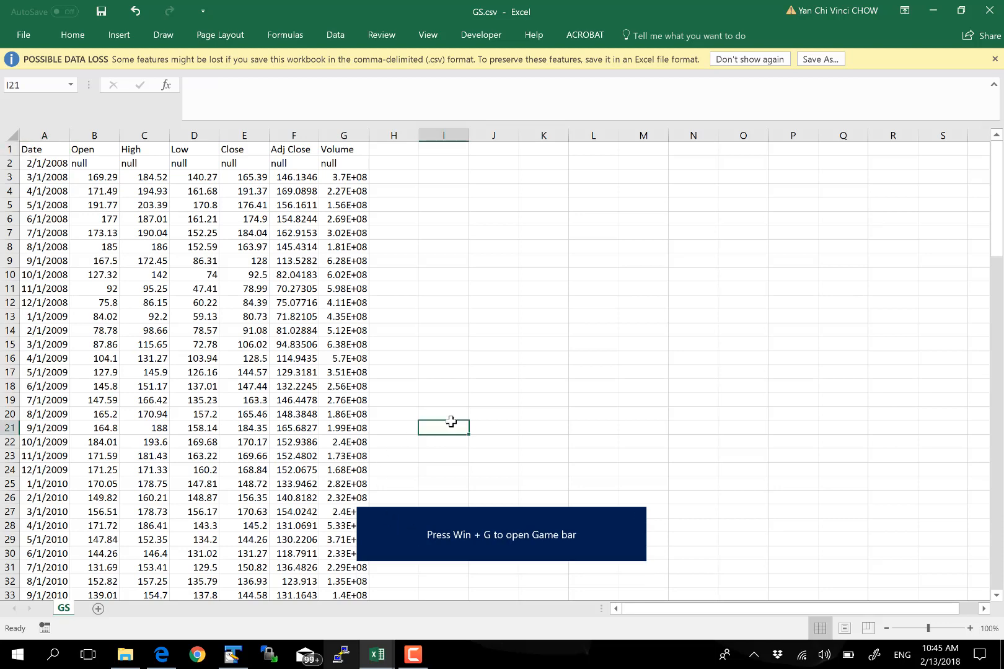
{"action": "left_click", "coordinate": [970, 628]}
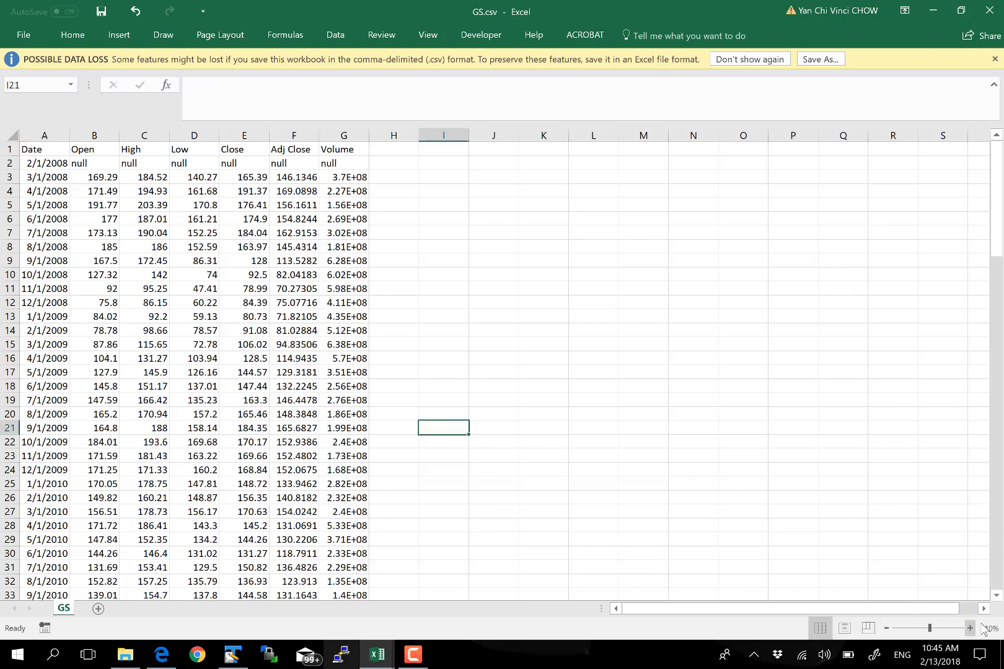
{"action": "left_click", "coordinate": [989, 628]}
{"action": "left_click", "coordinate": [522, 341]}
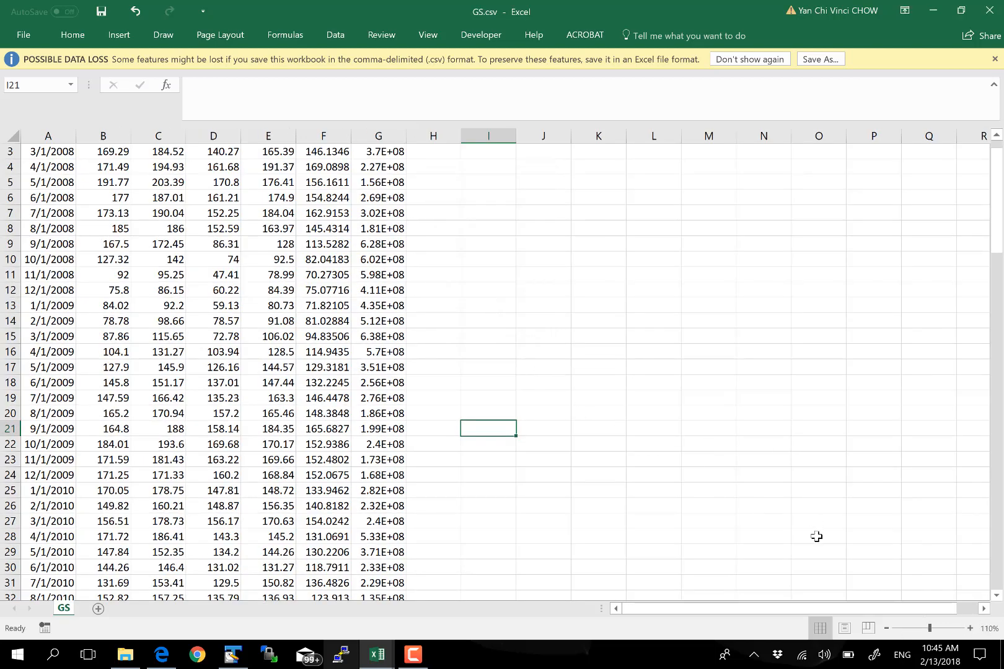
{"action": "left_click", "coordinate": [970, 628]}
{"action": "left_click", "coordinate": [969, 628]}
{"action": "left_click", "coordinate": [970, 628]}
{"action": "left_click", "coordinate": [970, 629]}
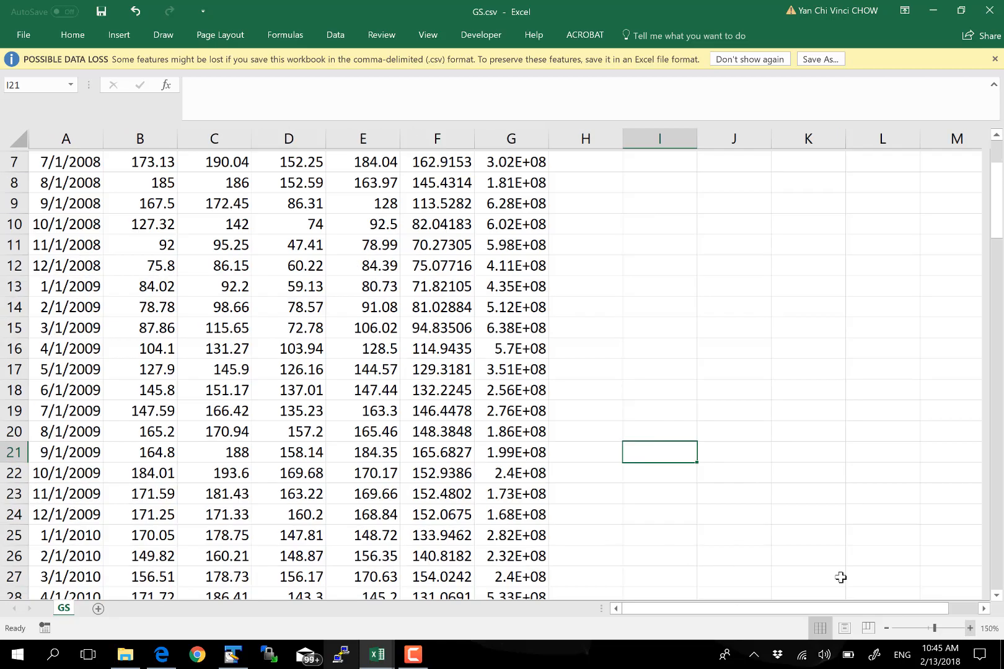
{"action": "scroll", "coordinate": [640, 528], "scroll_direction": "up", "scroll_amount": 2}
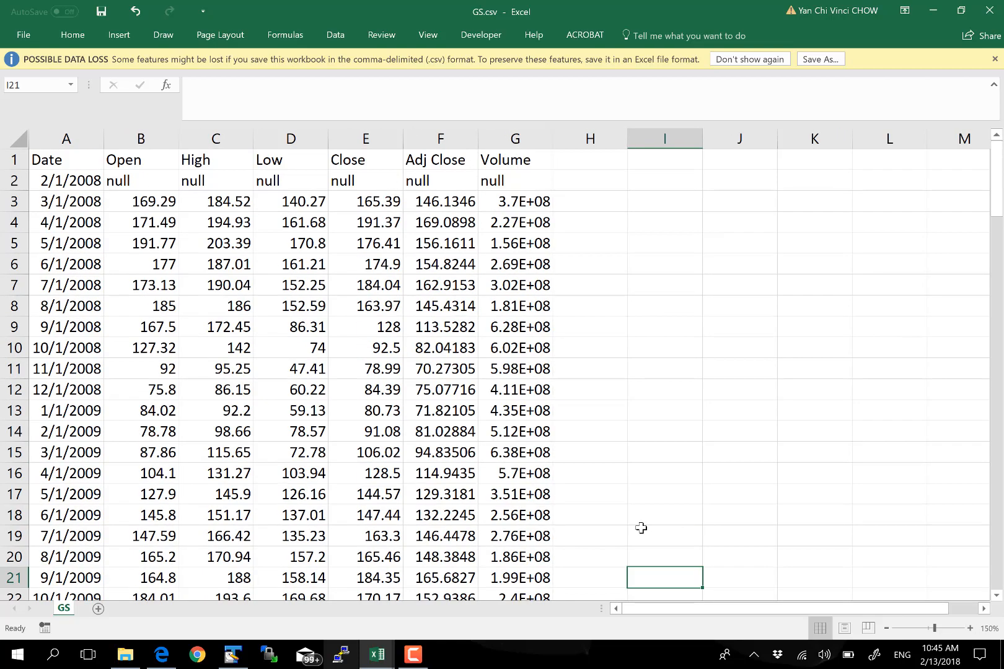
{"action": "left_click", "coordinate": [970, 628]}
{"action": "scroll", "coordinate": [460, 512], "scroll_direction": "up", "scroll_amount": 1}
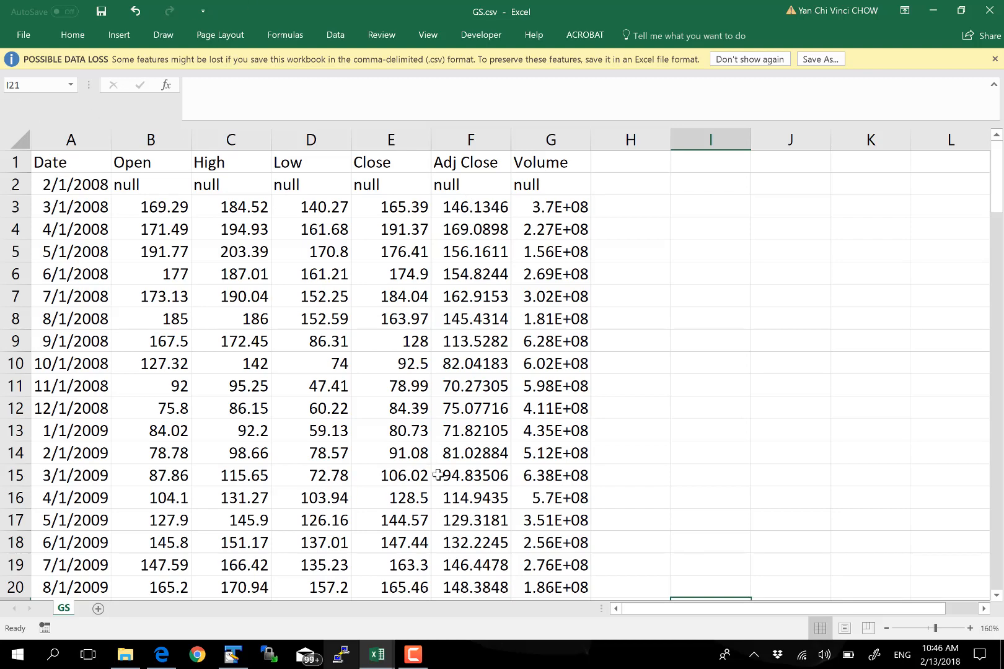
{"action": "left_click", "coordinate": [968, 627]}
{"action": "left_click", "coordinate": [968, 627]}
{"action": "scroll", "coordinate": [705, 413], "scroll_direction": "up", "scroll_amount": 2}
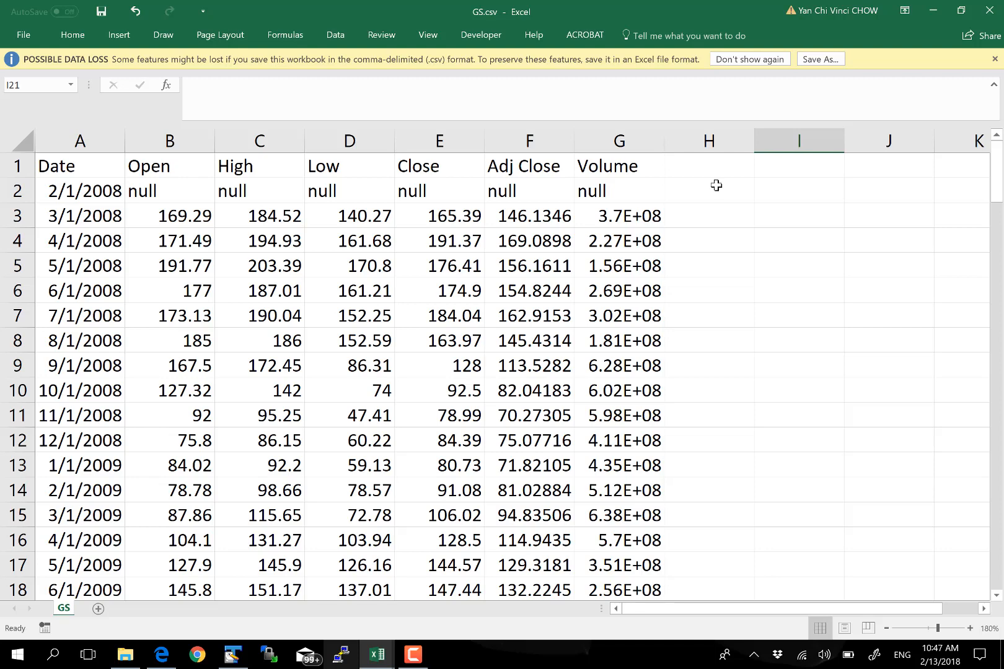
{"action": "double_click", "coordinate": [664, 140]}
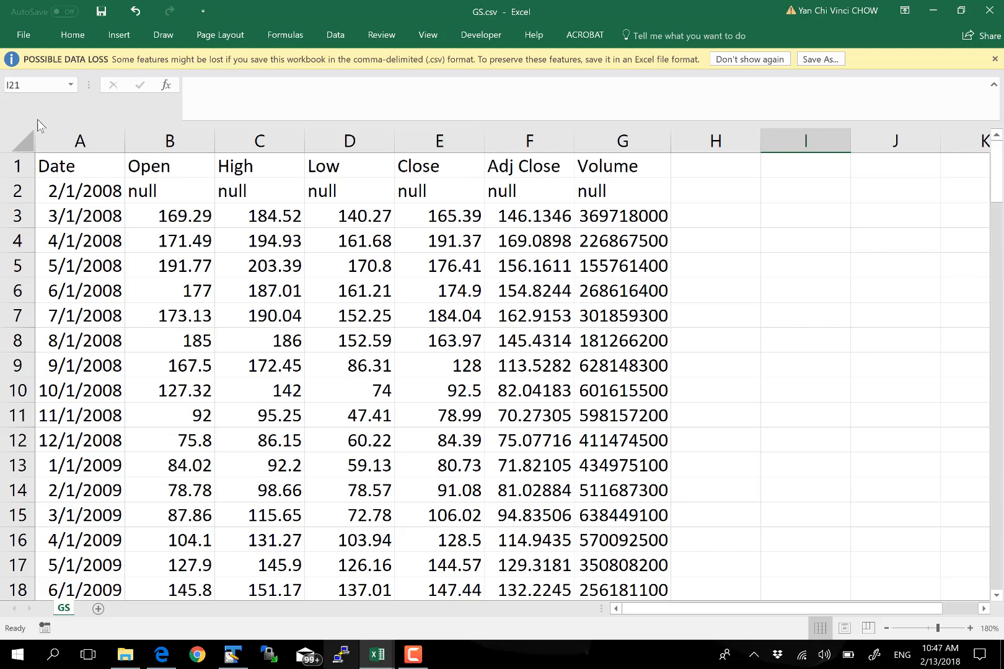
- Copy the entire Date column from GS.csv and paste it into Book1 starting at cell A1
{"action": "left_click", "coordinate": [73, 140]}
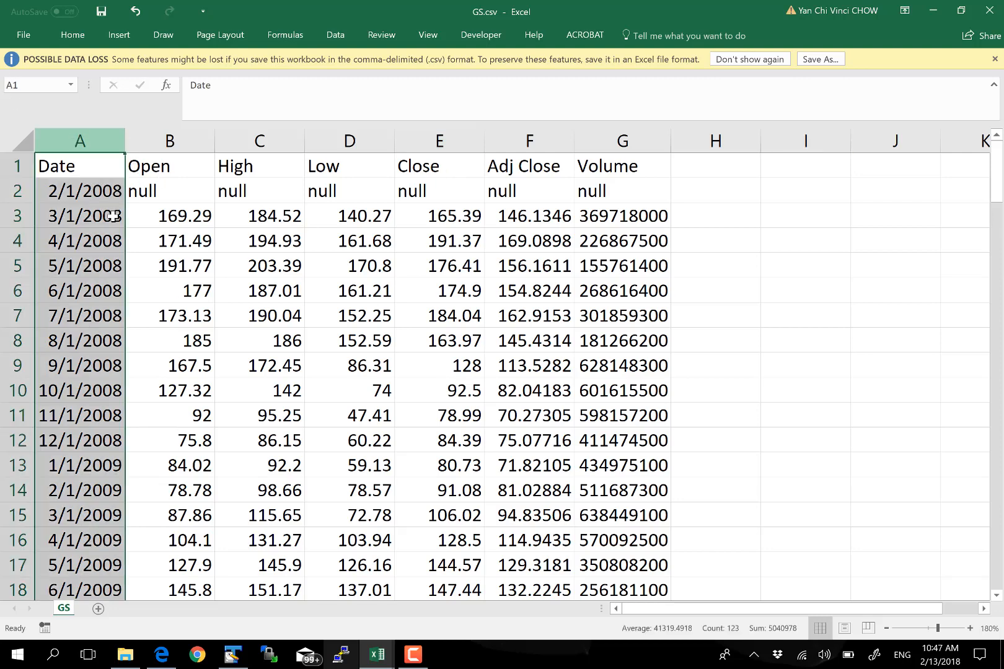
{"action": "left_click", "coordinate": [188, 216]}
{"action": "left_click", "coordinate": [99, 143]}
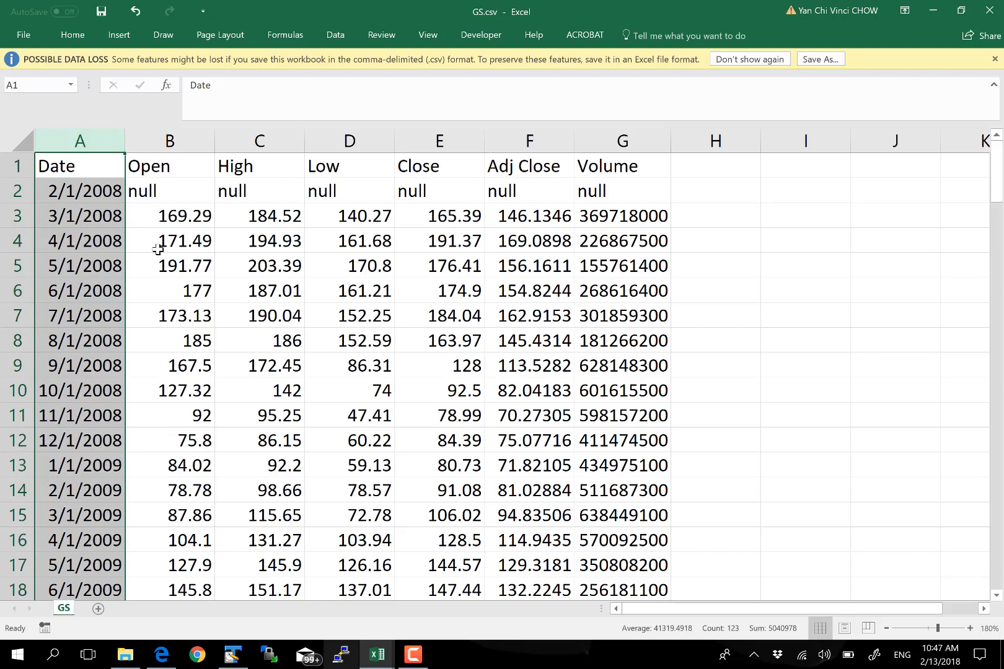
{"action": "right_click", "coordinate": [61, 237]}
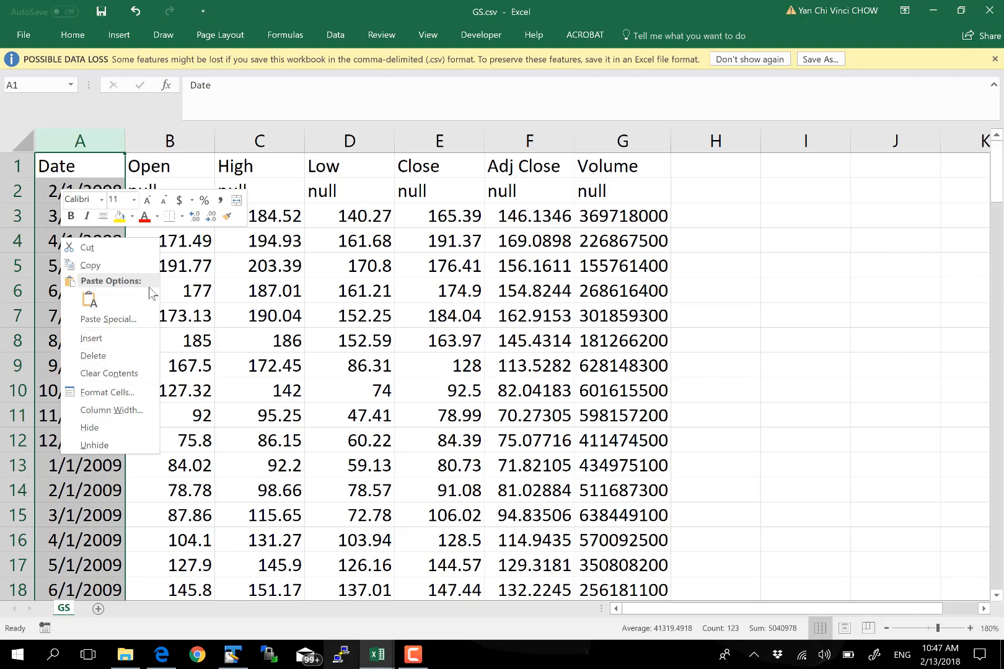
{"action": "left_click", "coordinate": [90, 265]}
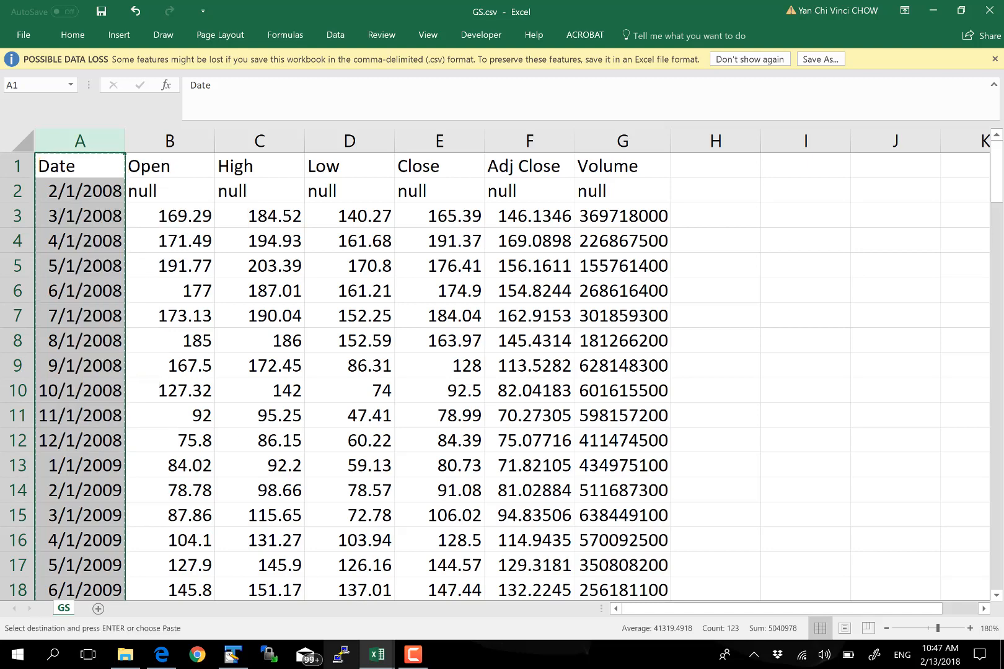
{"action": "mouse_move", "coordinate": [377, 654]}
{"action": "left_click", "coordinate": [308, 622]}
{"action": "right_click", "coordinate": [95, 147]}
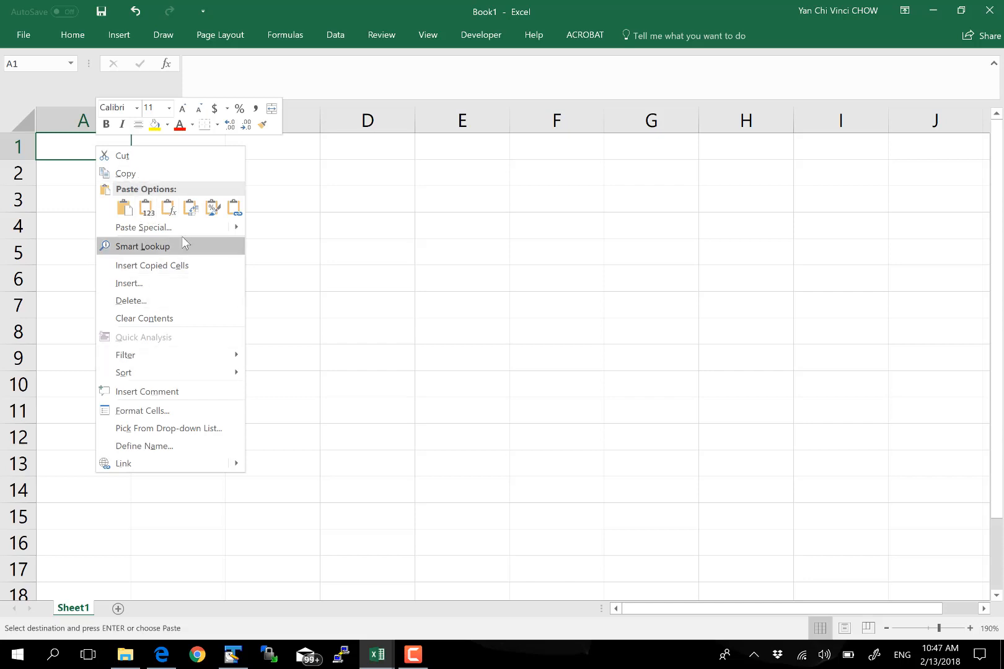
{"action": "left_click", "coordinate": [124, 207]}
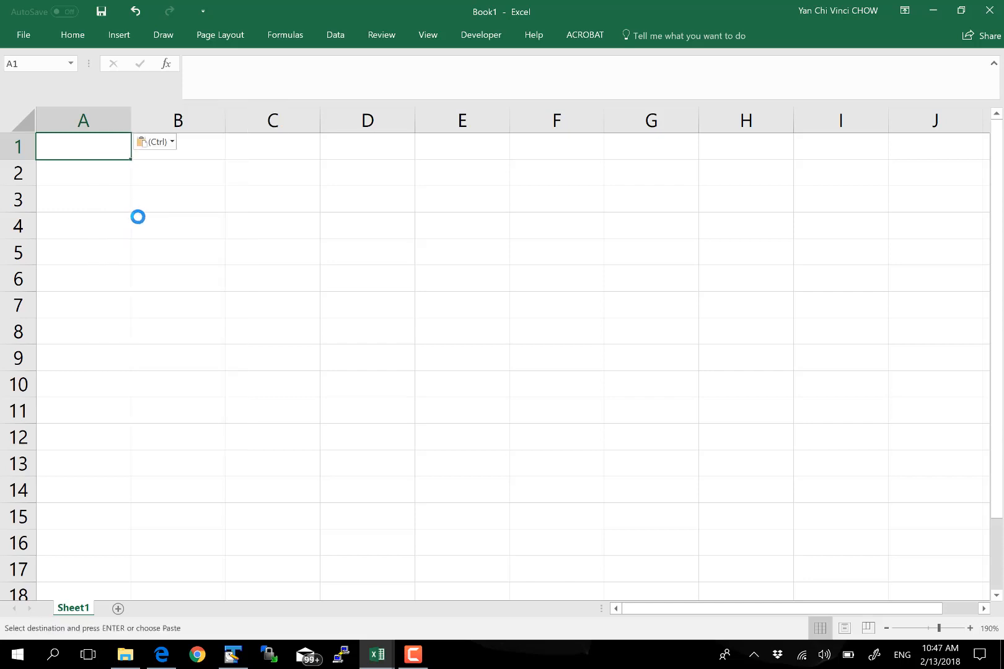
{"action": "left_click", "coordinate": [196, 217]}
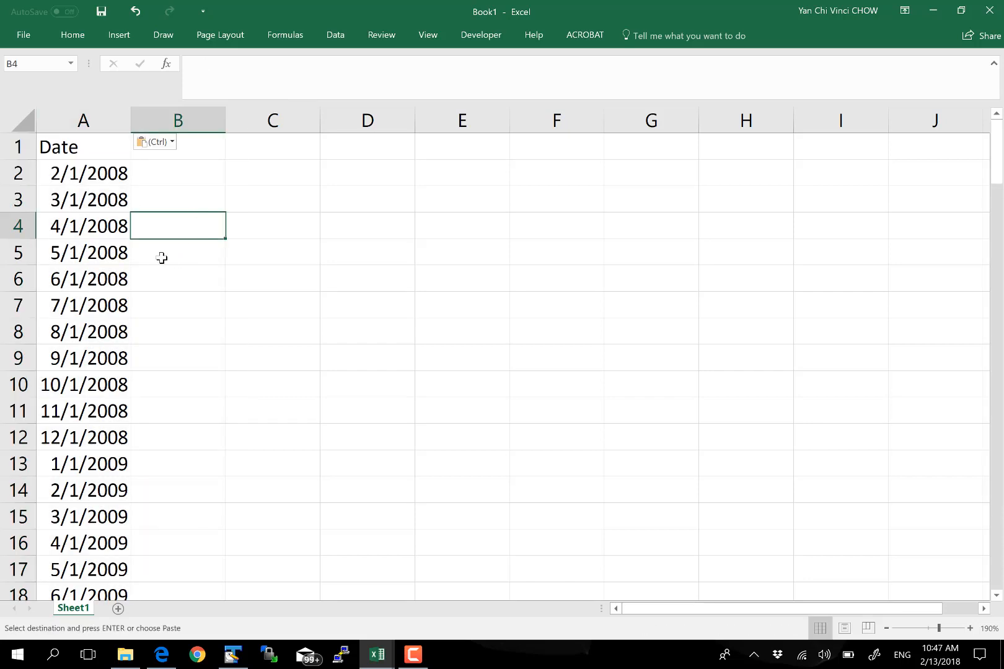
{"action": "left_click", "coordinate": [377, 654]}
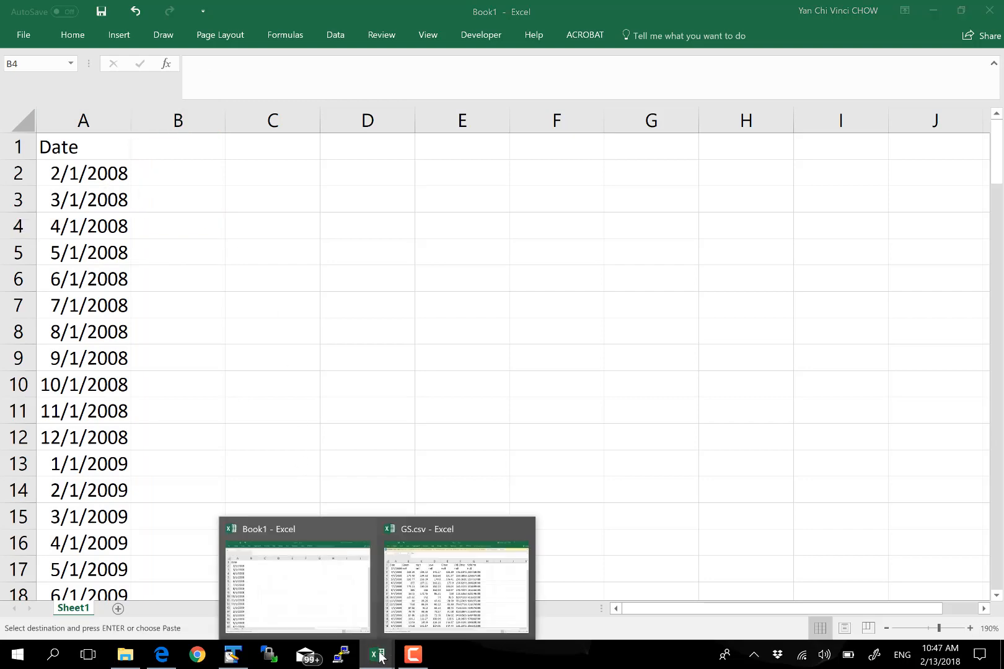
{"action": "left_click", "coordinate": [444, 607]}
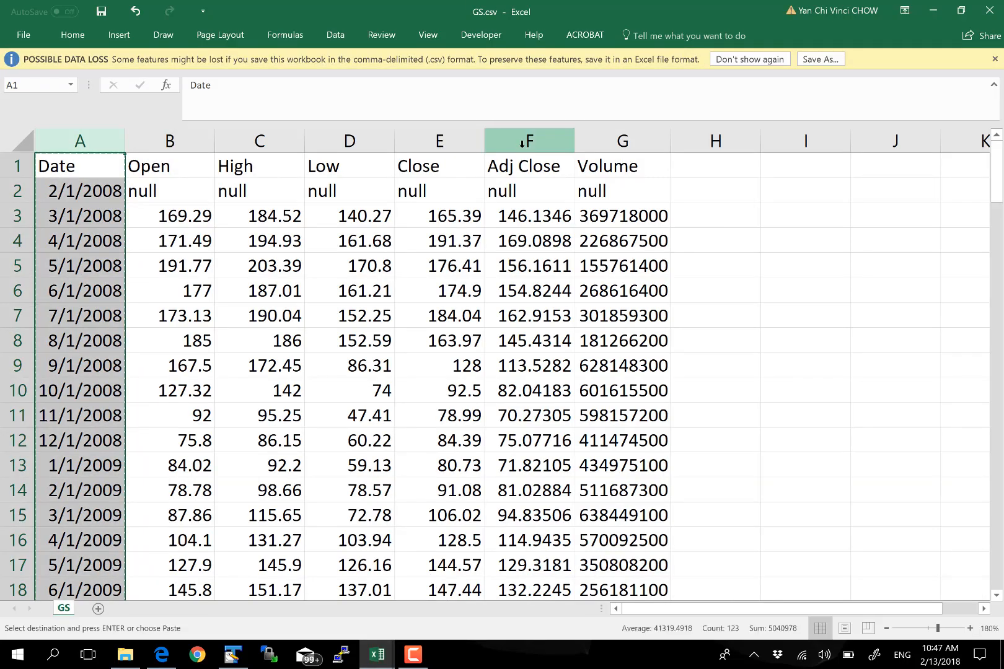
{"action": "left_click", "coordinate": [522, 147]}
{"action": "right_click", "coordinate": [524, 149]}
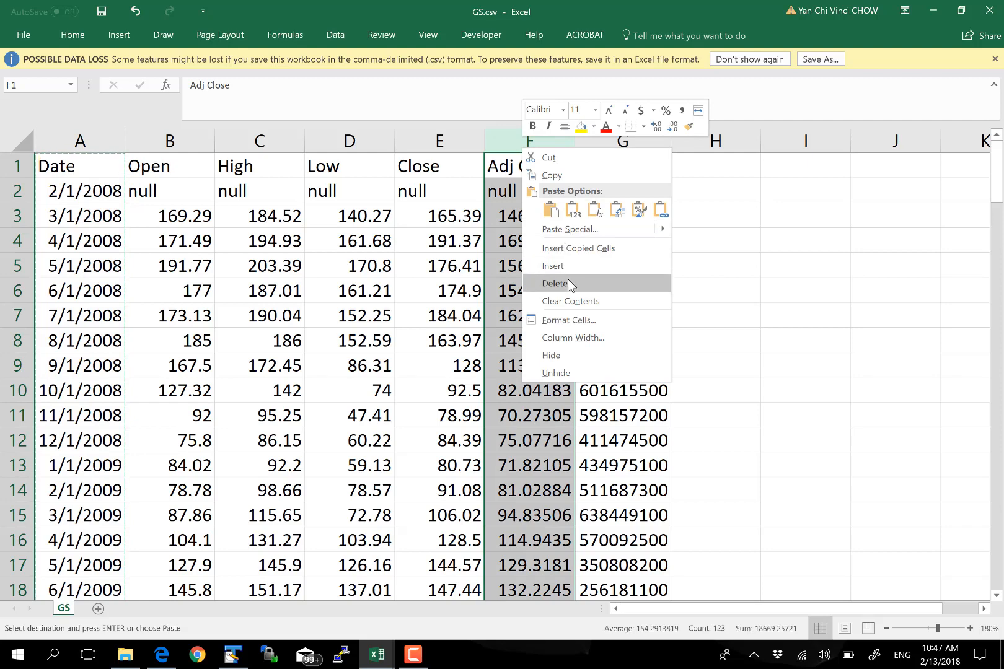
{"action": "left_click", "coordinate": [551, 210]}
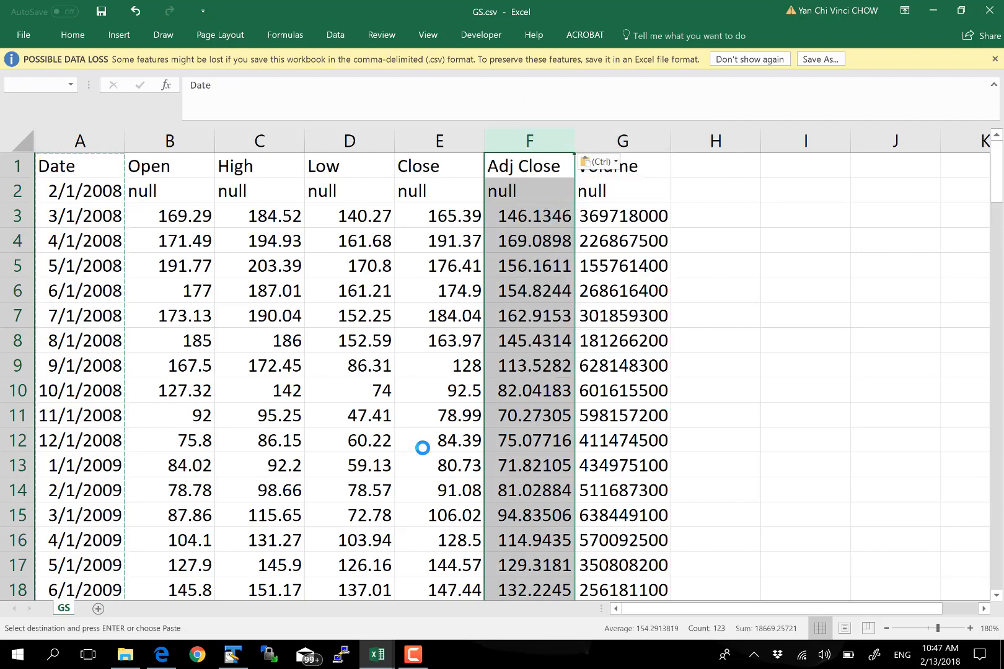
{"action": "left_click", "coordinate": [377, 654]}
{"action": "left_click", "coordinate": [292, 595]}
{"action": "left_click", "coordinate": [206, 224]}
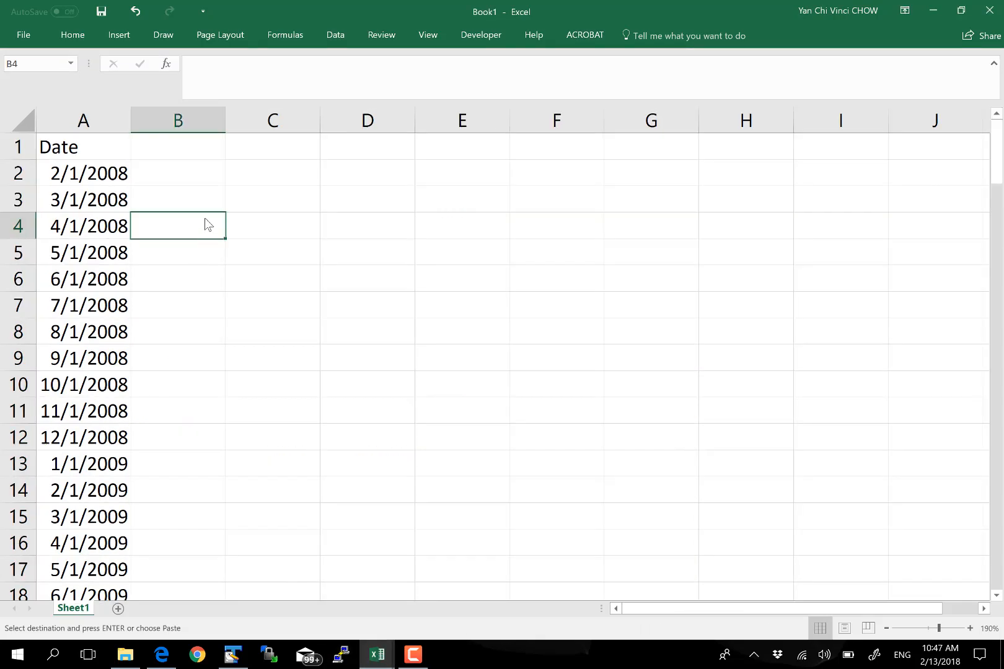
{"action": "right_click", "coordinate": [192, 139]}
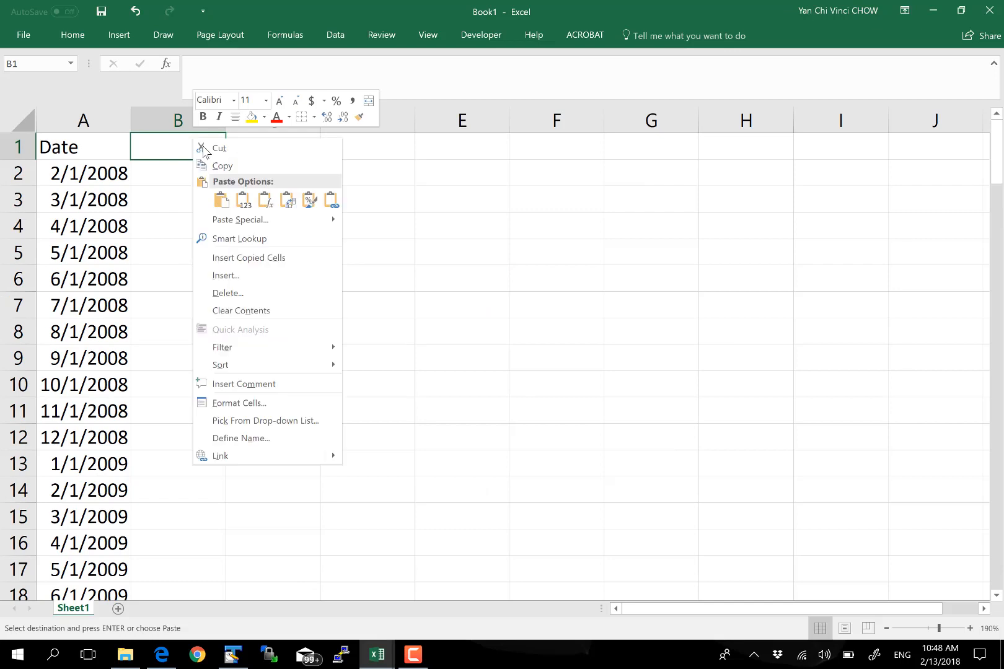
{"action": "left_click", "coordinate": [220, 204]}
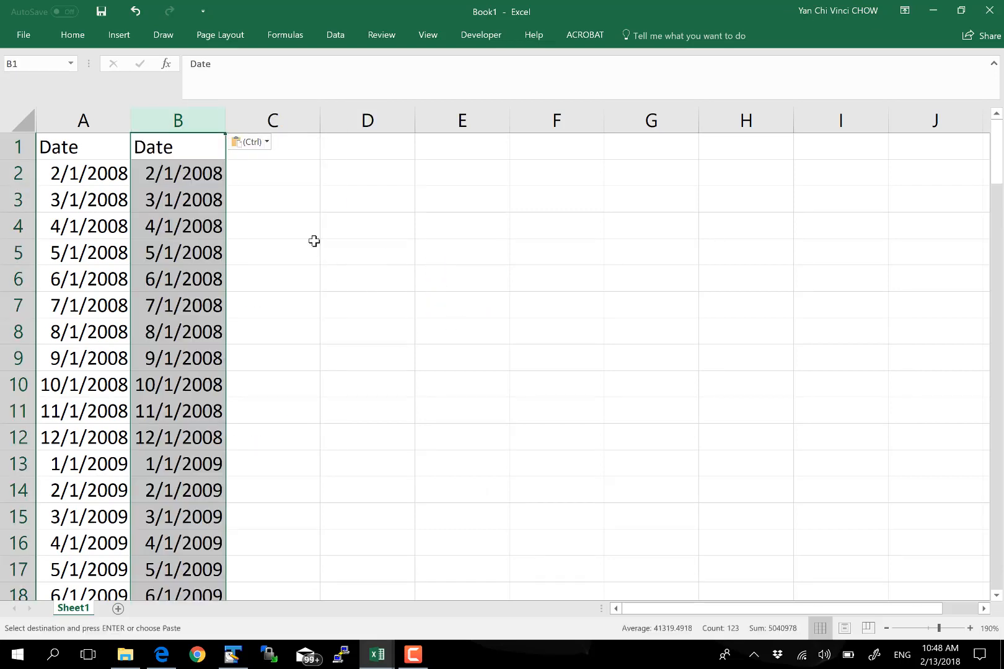
{"action": "key", "text": "ctrl+z"}
{"action": "left_click", "coordinate": [378, 654]}
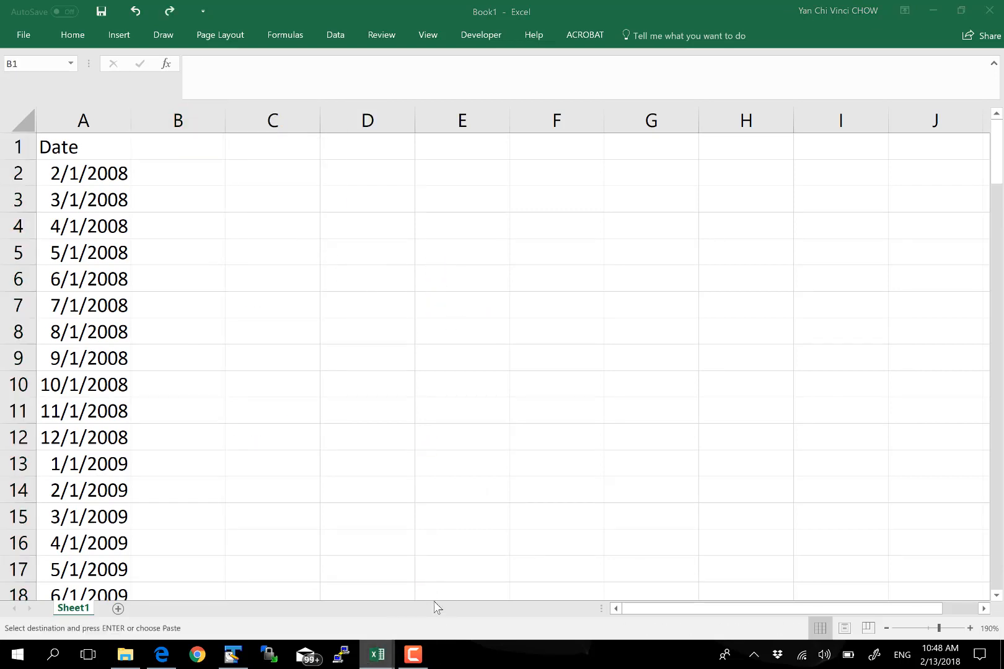
{"action": "left_click", "coordinate": [480, 576]}
{"action": "left_click", "coordinate": [535, 148]}
{"action": "key", "text": "ctrl+z"}
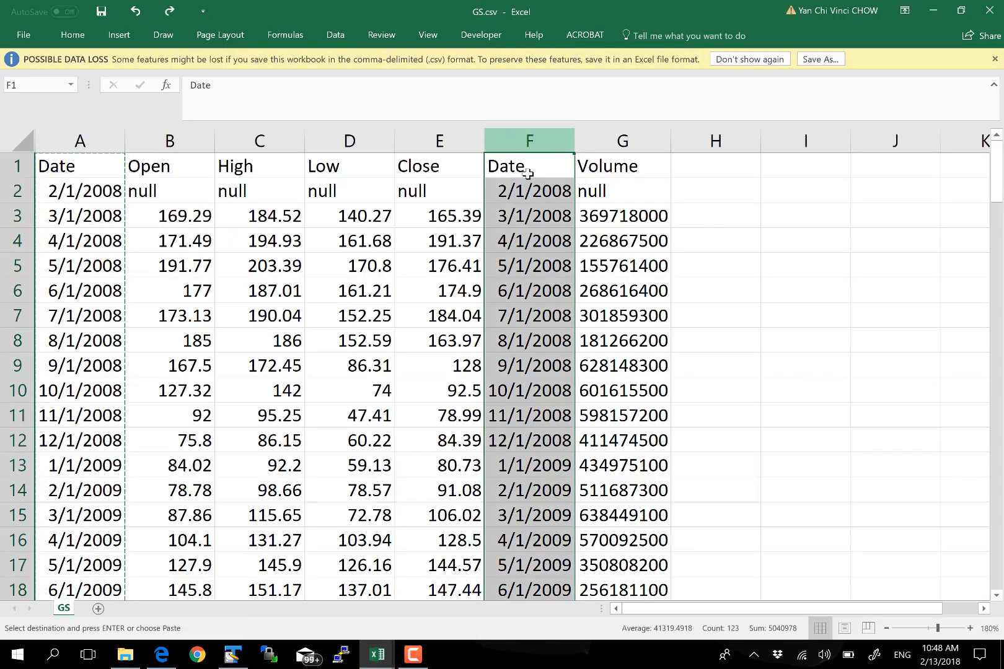
- Copy the entire Adj Close column from GS.csv and paste it into Book1 starting at cell B1
{"action": "right_click", "coordinate": [533, 145]}
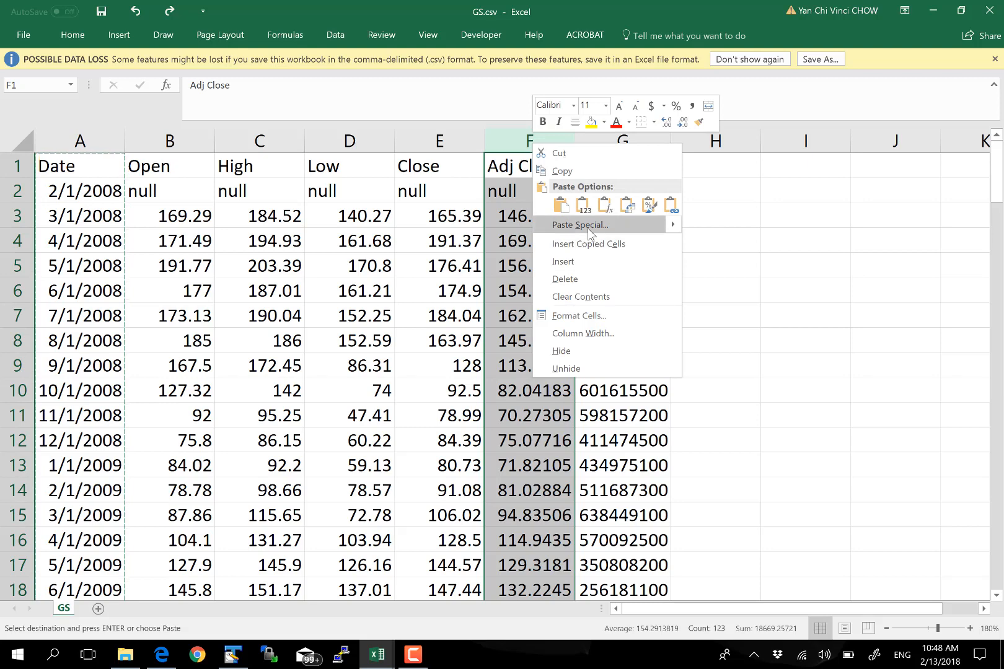
{"action": "left_click", "coordinate": [587, 171]}
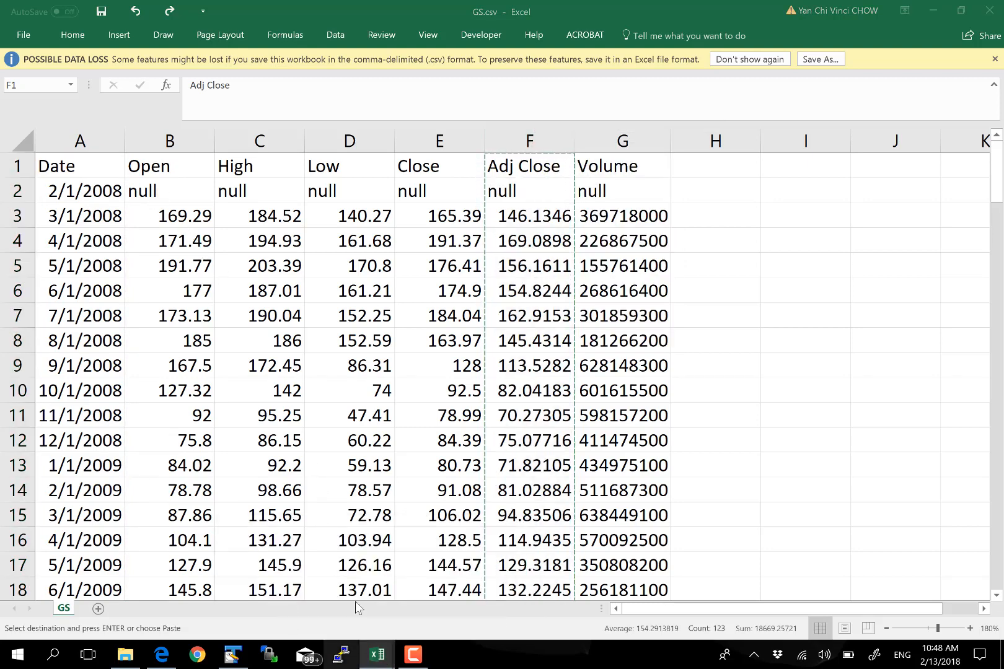
{"action": "left_click", "coordinate": [294, 609]}
{"action": "left_click", "coordinate": [200, 146]}
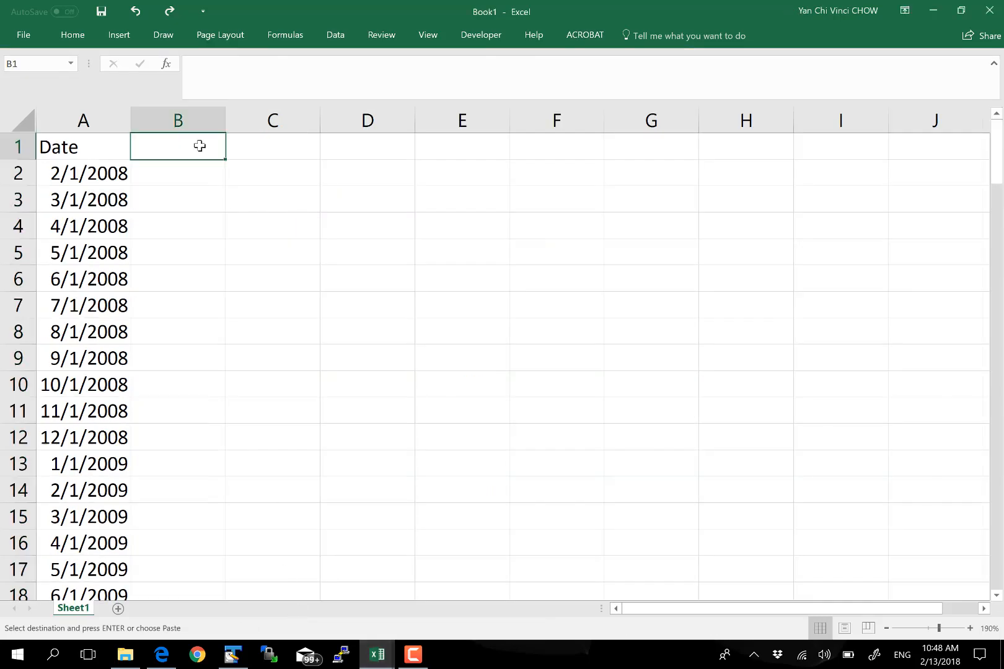
{"action": "right_click", "coordinate": [200, 146]}
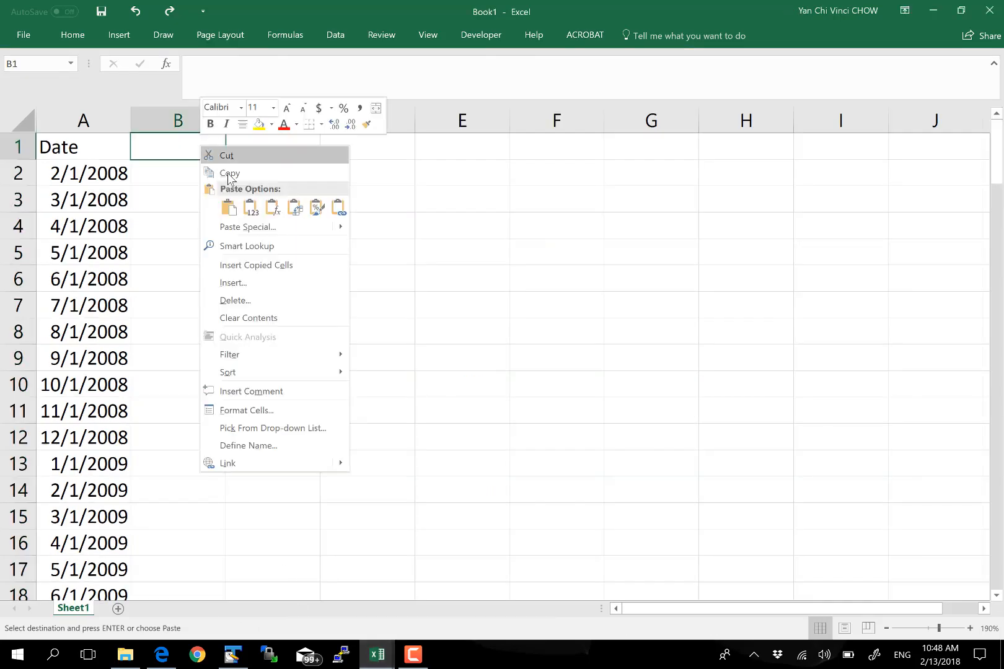
{"action": "left_click", "coordinate": [228, 209]}
{"action": "left_click", "coordinate": [316, 205]}
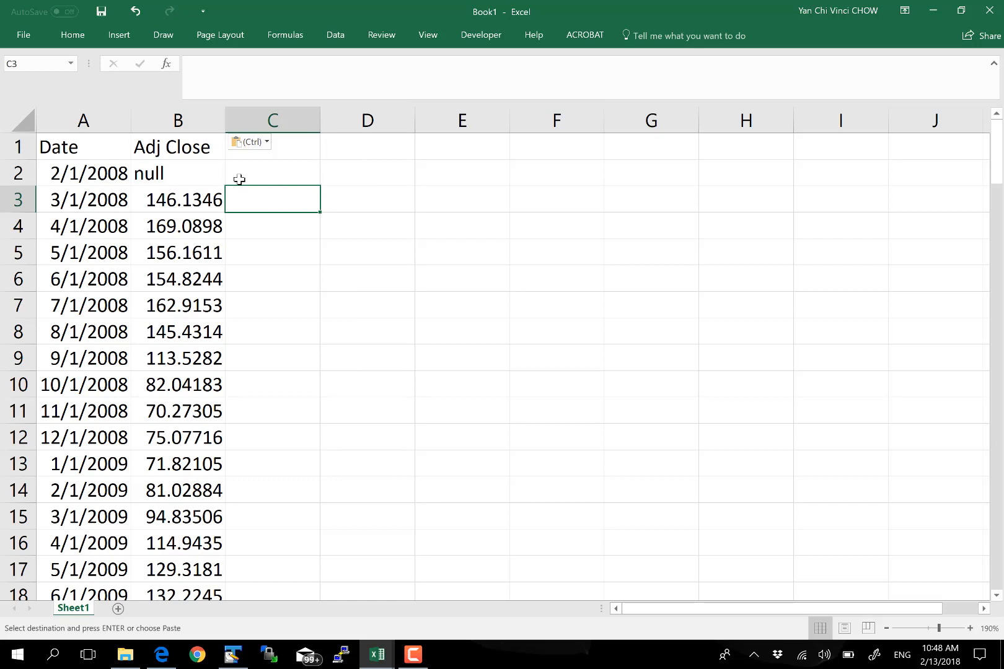
- Clear the copy selection and replace the Adj Close header in cell B1 with GS
{"action": "left_click", "coordinate": [176, 151]}
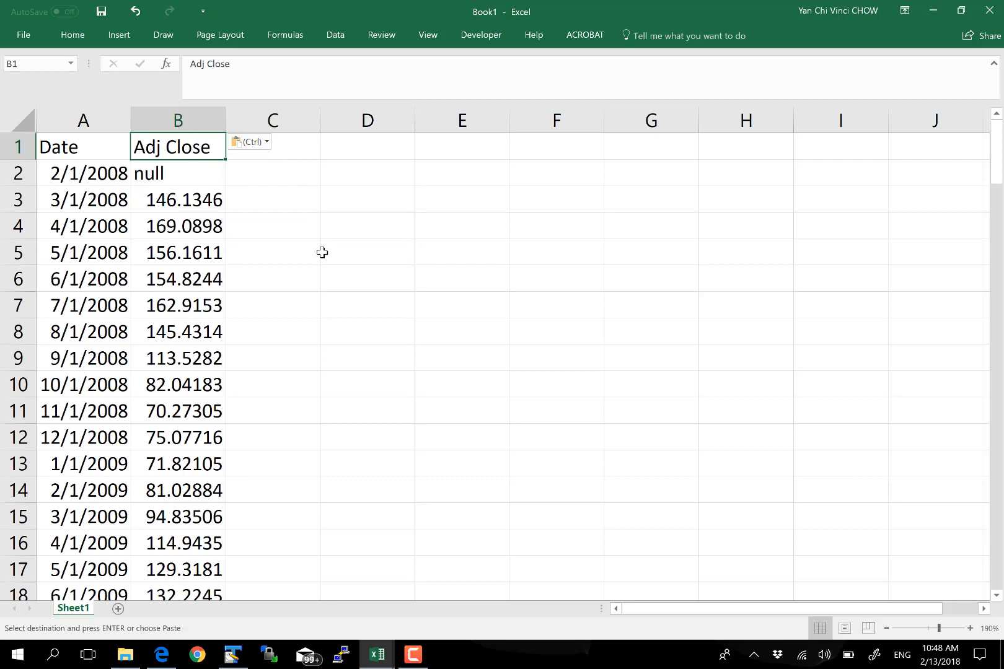
{"action": "key", "text": "Escape"}
{"action": "type", "text": "GS"}
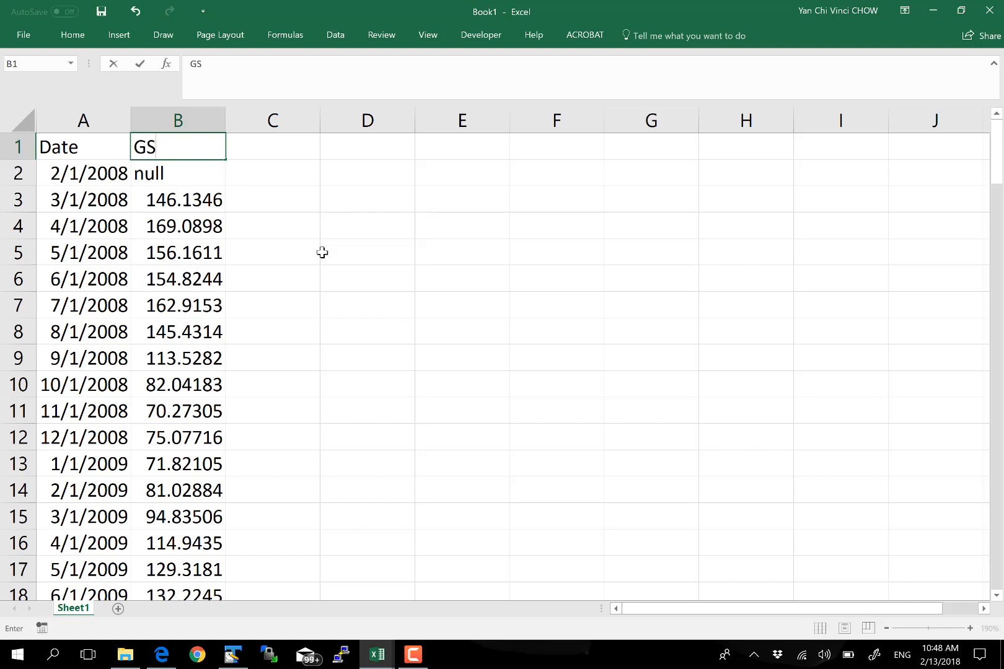
{"action": "key", "text": "Tab"}
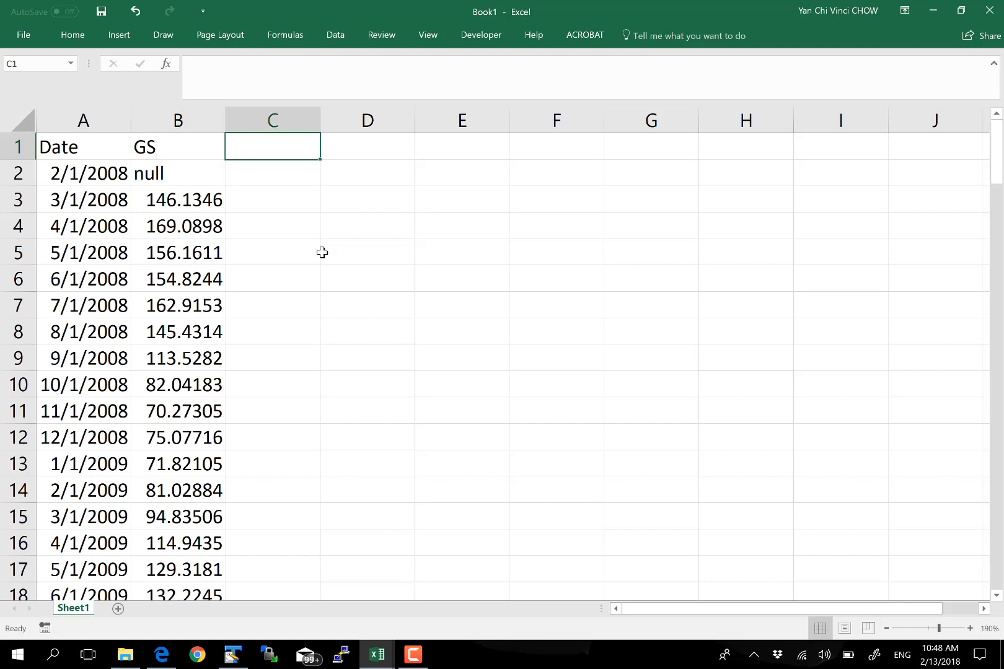
- Make the header row with Date and GS bold
{"action": "left_click", "coordinate": [19, 147]}
{"action": "left_click", "coordinate": [82, 35]}
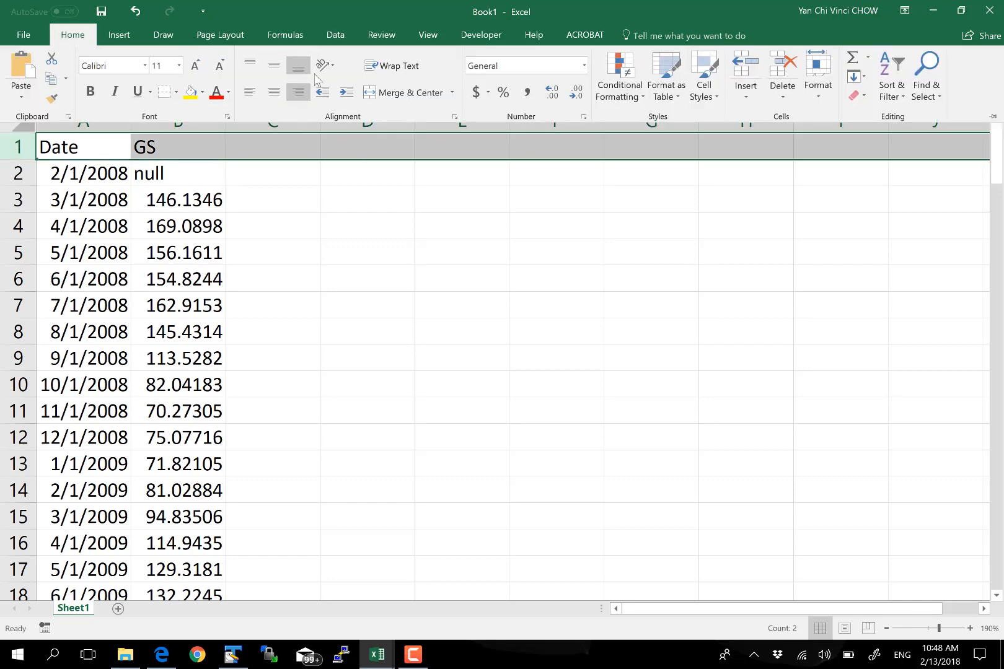
{"action": "left_click", "coordinate": [91, 93]}
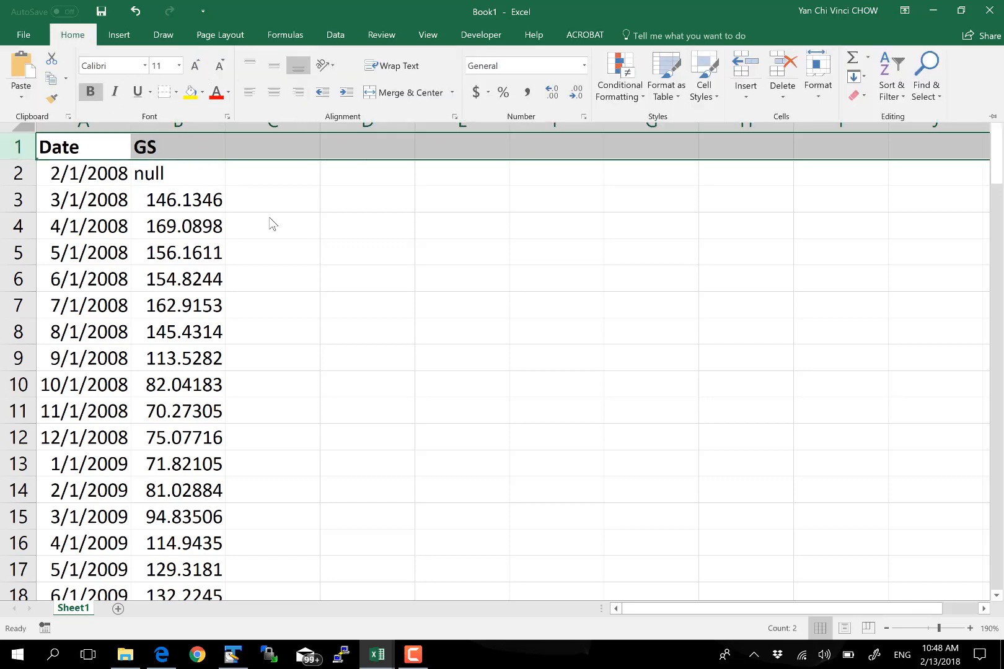
{"action": "left_click", "coordinate": [275, 184]}
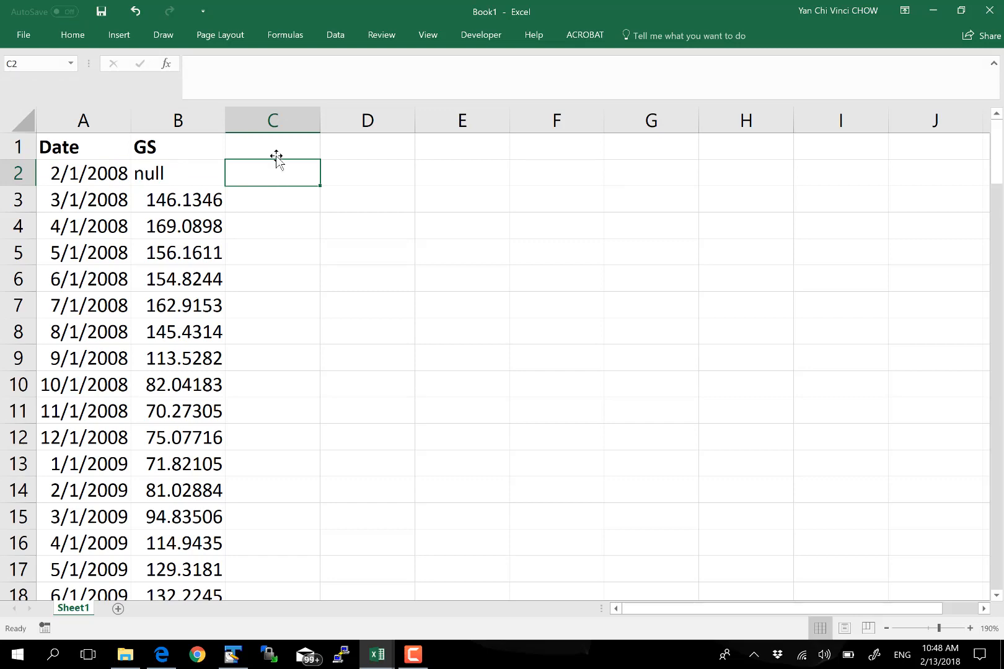
{"action": "left_click", "coordinate": [276, 157]}
{"action": "left_click", "coordinate": [151, 152]}
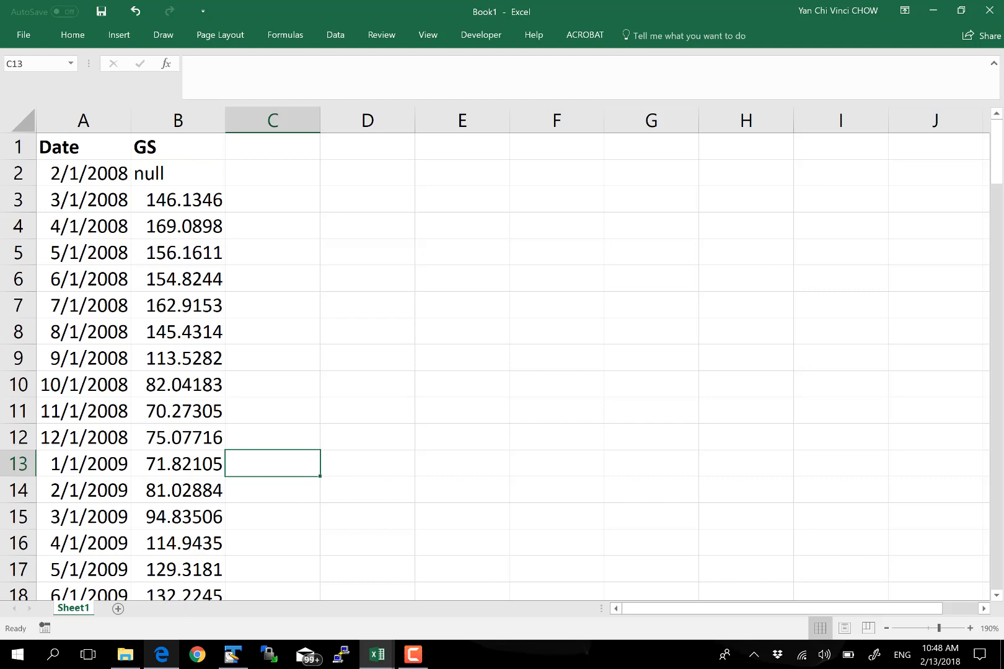
- Switch to Yahoo Finance in Edge and try to look up the historical prices of IBM
{"action": "left_click", "coordinate": [162, 655]}
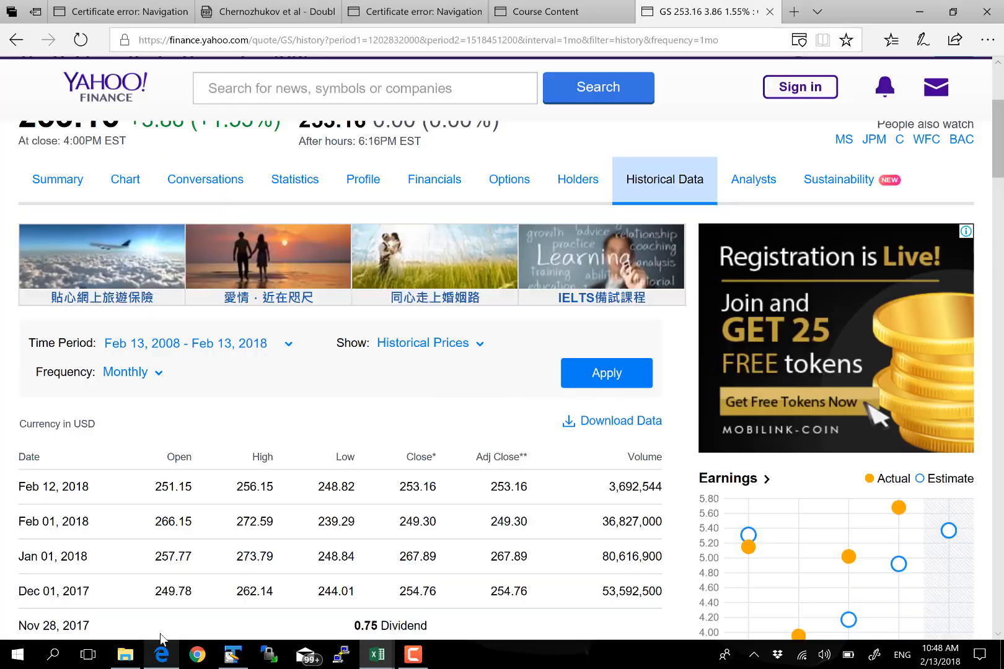
{"action": "left_click", "coordinate": [301, 76]}
{"action": "type", "text": "IBM"}
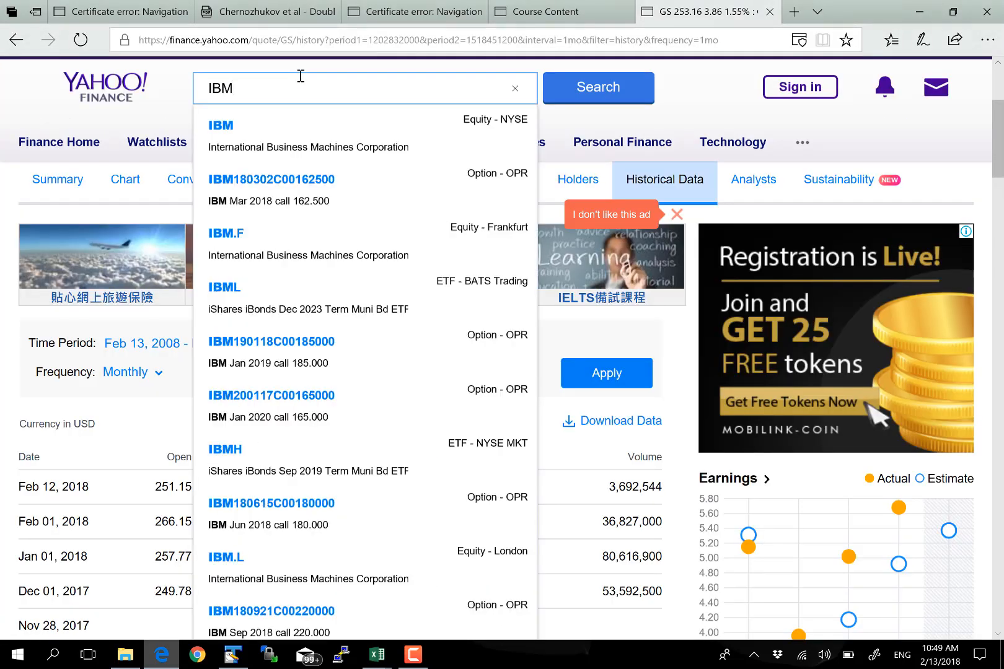
{"action": "key", "text": "BackSpace"}
{"action": "key", "text": "BackSpace"}
{"action": "key", "text": "BackSpace"}
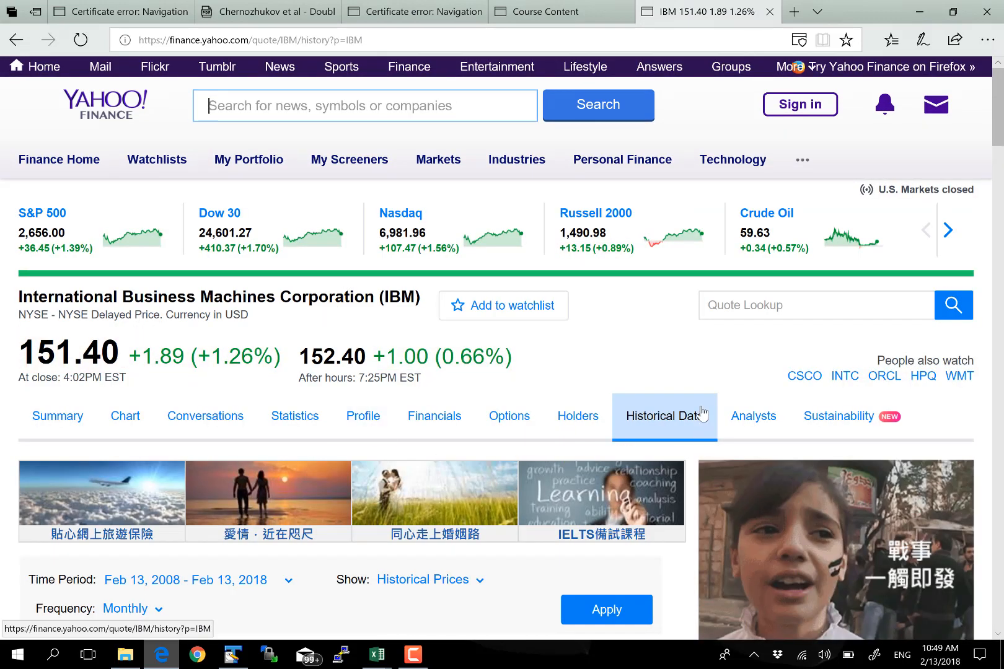
{"action": "left_click", "coordinate": [365, 434]}
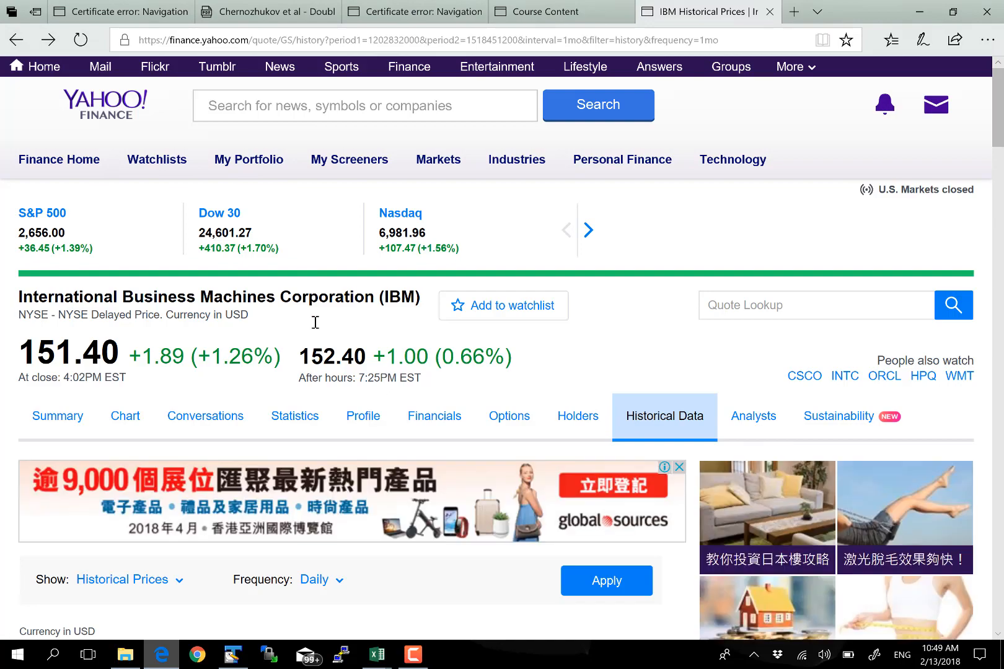
{"action": "scroll", "coordinate": [314, 318], "scroll_direction": "down", "scroll_amount": 3}
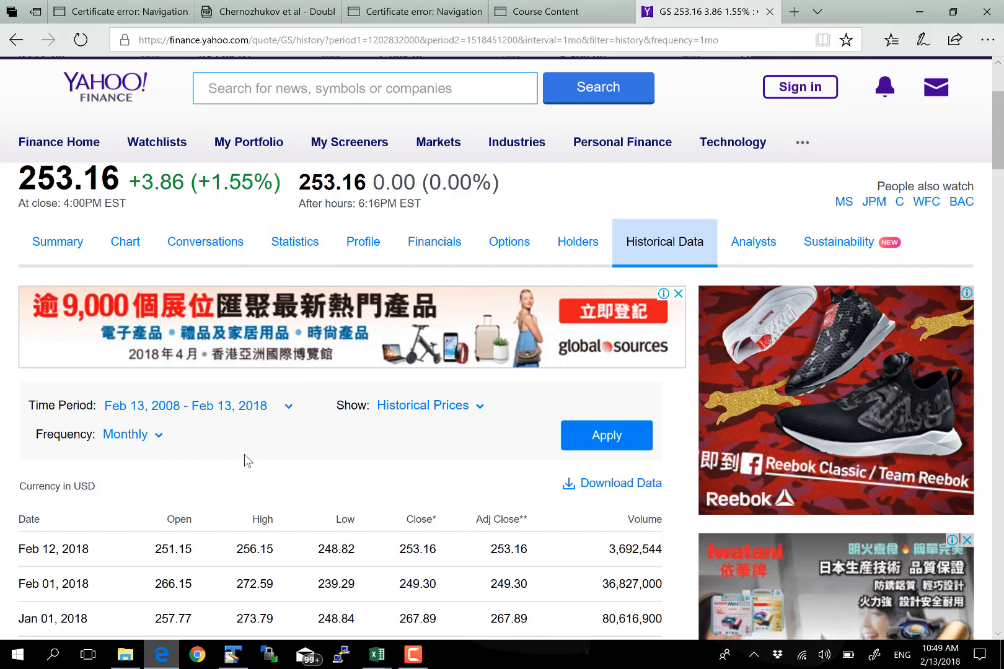
{"action": "left_click", "coordinate": [598, 490]}
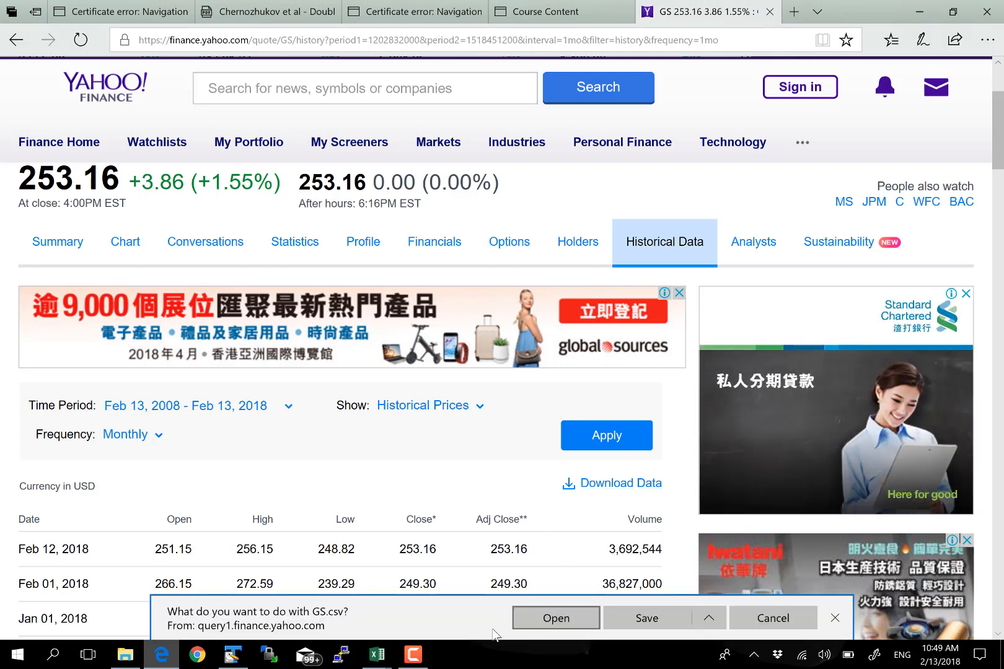
{"action": "left_click", "coordinate": [786, 619]}
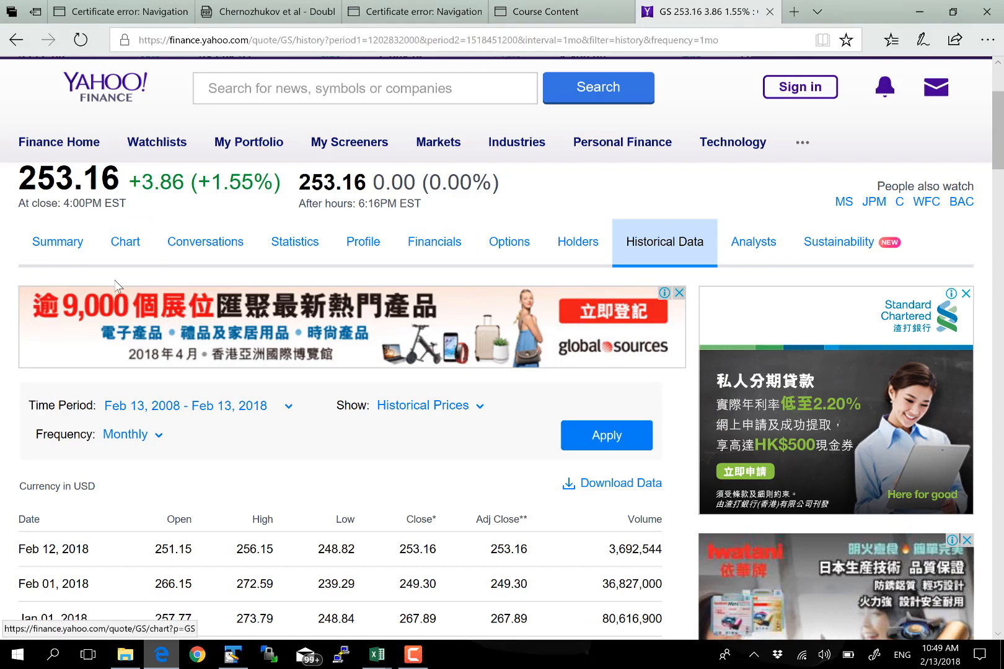
- Search Yahoo Finance for IBM and load the historical prices of International Business Machines Corporation
{"action": "scroll", "coordinate": [159, 258], "scroll_direction": "up", "scroll_amount": 2}
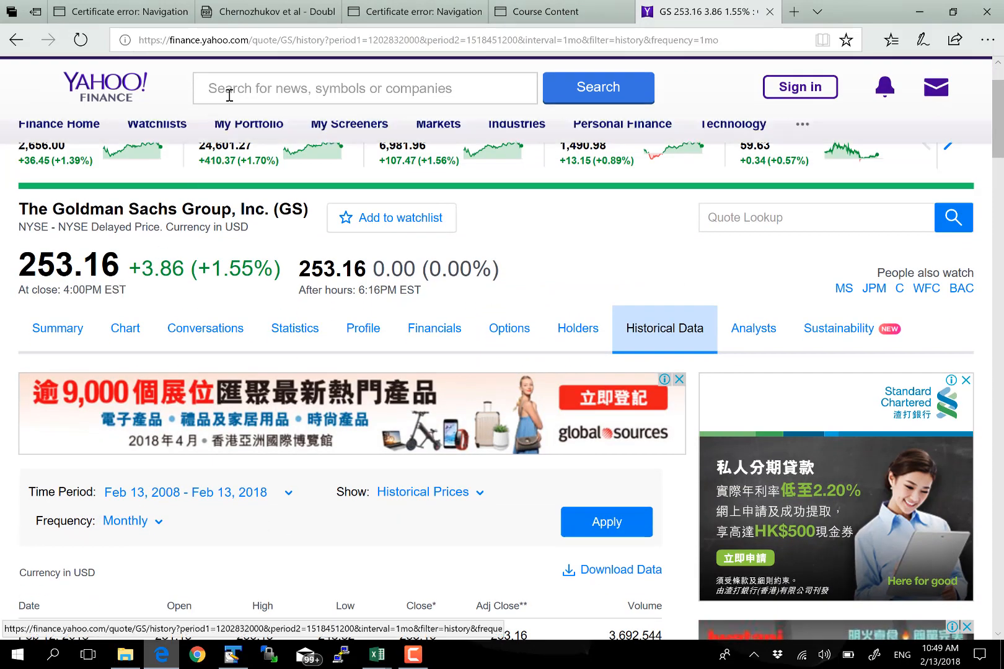
{"action": "left_click", "coordinate": [239, 85]}
{"action": "type", "text": "IBM"}
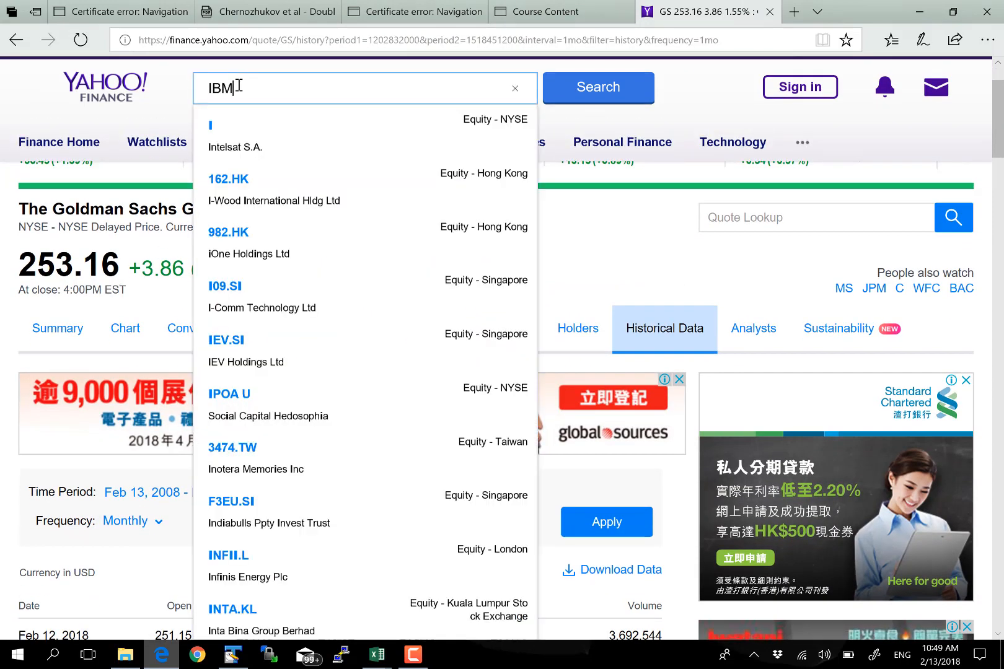
{"action": "key", "text": "BackSpace"}
{"action": "key", "text": "BackSpace"}
{"action": "key", "text": "BackSpace"}
{"action": "left_click", "coordinate": [360, 141]}
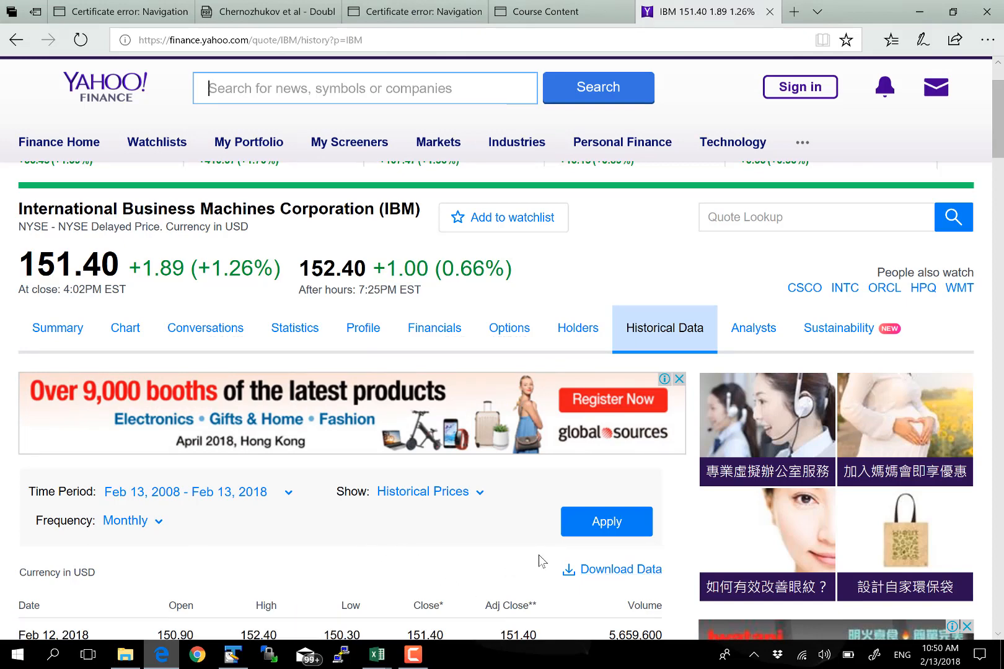
- Download the IBM historical price data as IBM.csv and open the saved file in Excel
{"action": "left_click", "coordinate": [620, 569]}
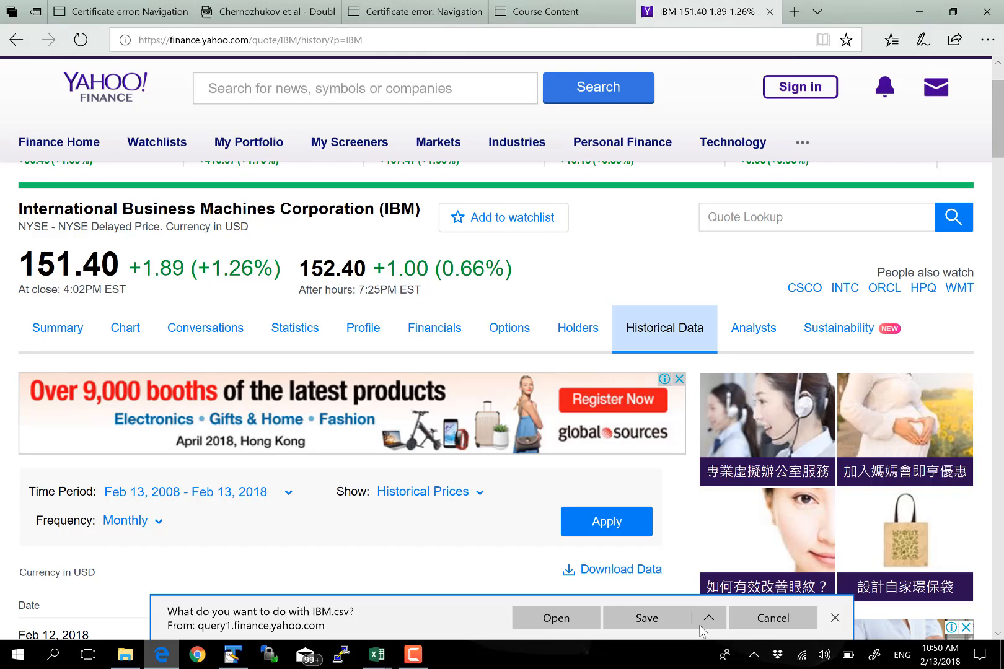
{"action": "left_click", "coordinate": [649, 619]}
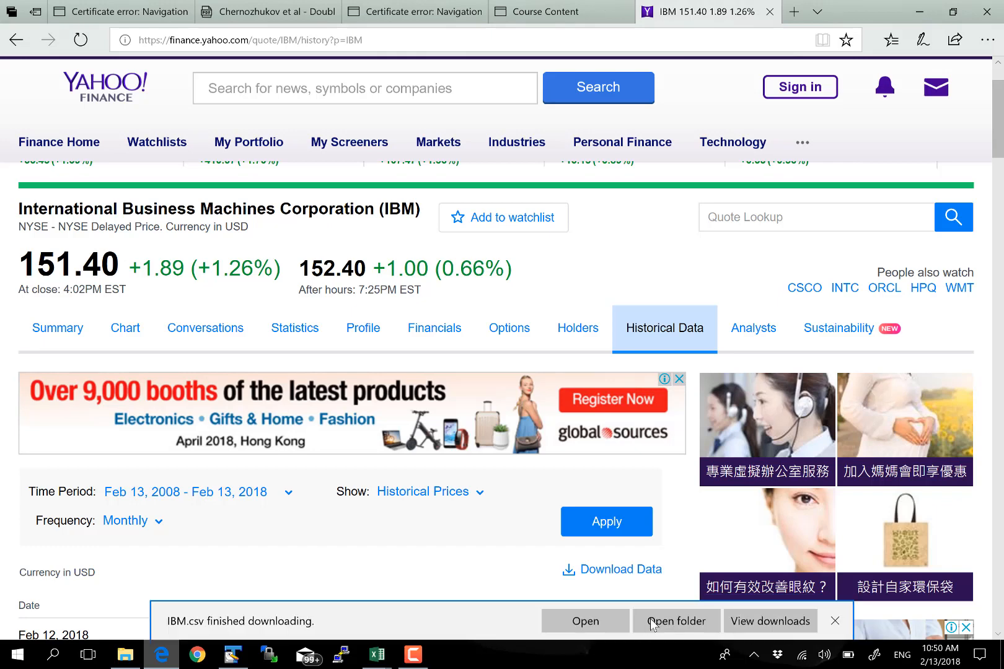
{"action": "left_click", "coordinate": [566, 614]}
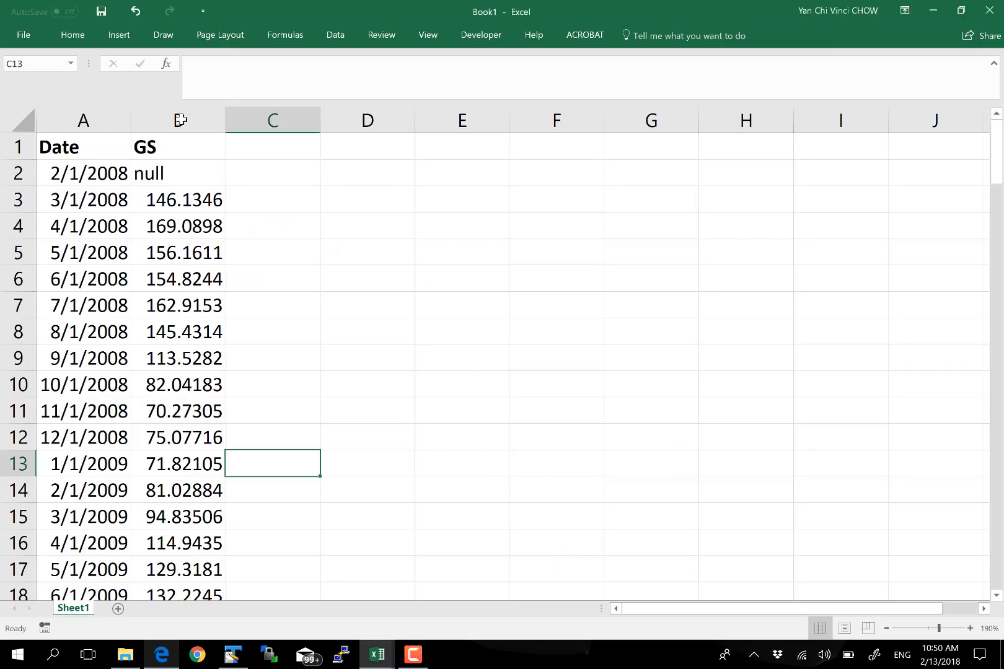
- Check the price rows in IBM.csv and close the file, returning to Book1
{"action": "left_click", "coordinate": [179, 119]}
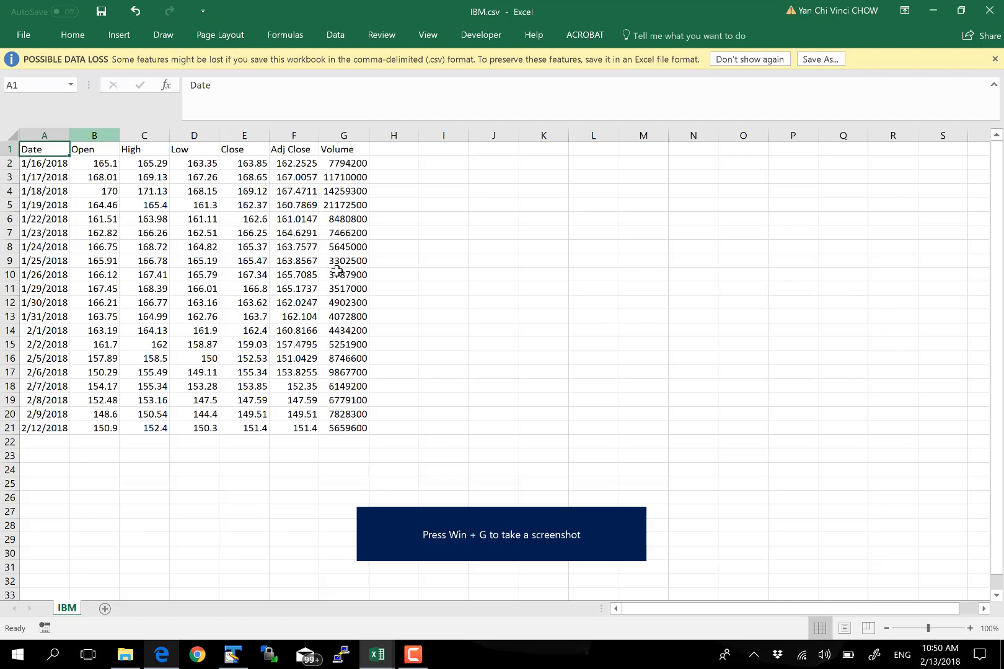
{"action": "scroll", "coordinate": [639, 273], "scroll_direction": "down", "scroll_amount": 2}
{"action": "scroll", "coordinate": [706, 319], "scroll_direction": "up", "scroll_amount": 2}
{"action": "left_click", "coordinate": [666, 325]}
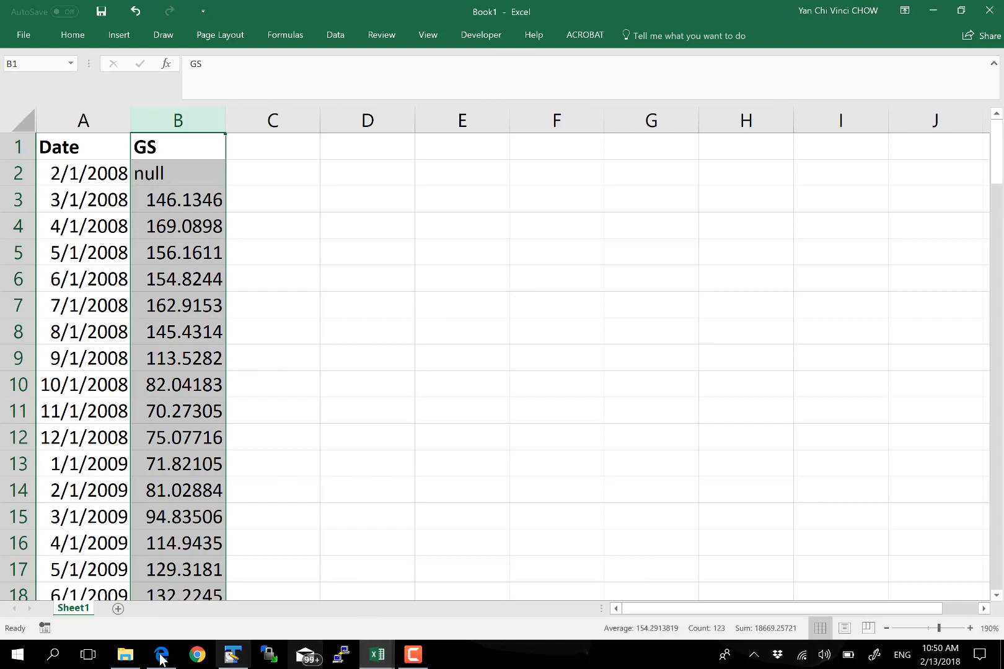
- Switch to Yahoo Finance in Edge and load IBM's monthly historical prices for Feb 13, 2008 - Feb 13, 2018
{"action": "left_click", "coordinate": [161, 654]}
{"action": "scroll", "coordinate": [306, 470], "scroll_direction": "down", "scroll_amount": 1}
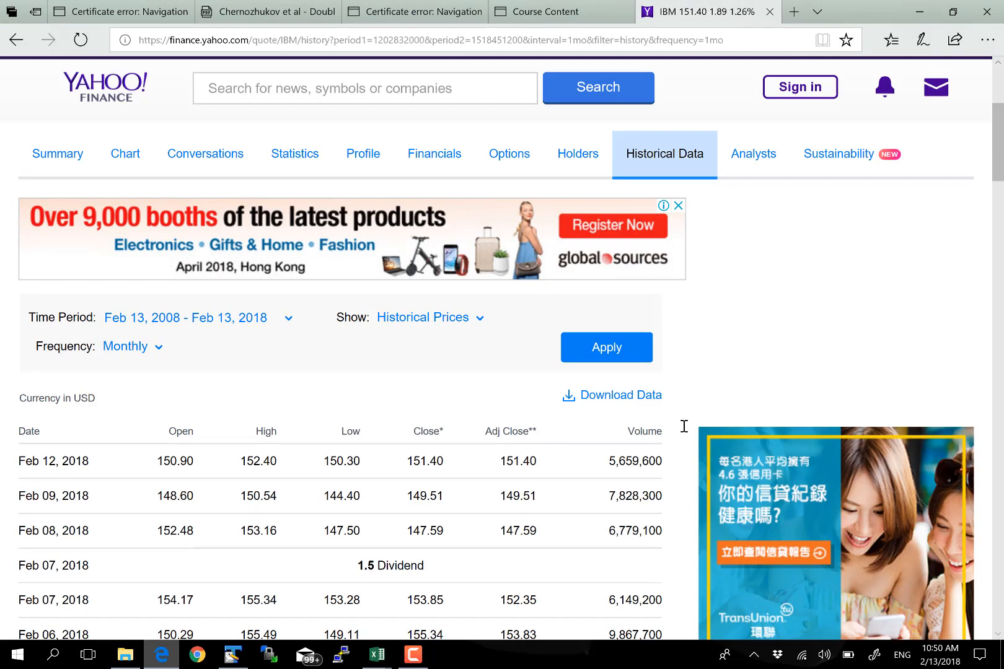
{"action": "scroll", "coordinate": [684, 427], "scroll_direction": "down", "scroll_amount": 6}
{"action": "left_click_drag", "start_coordinate": [998, 206], "coordinate": [999, 68]}
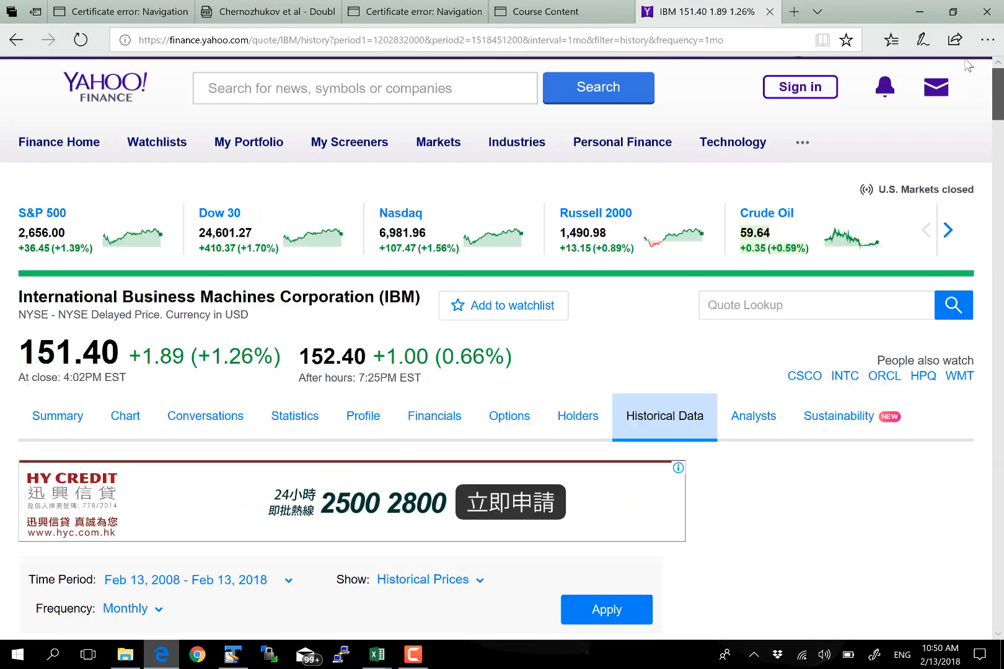
{"action": "scroll", "coordinate": [768, 402], "scroll_direction": "down", "scroll_amount": 1}
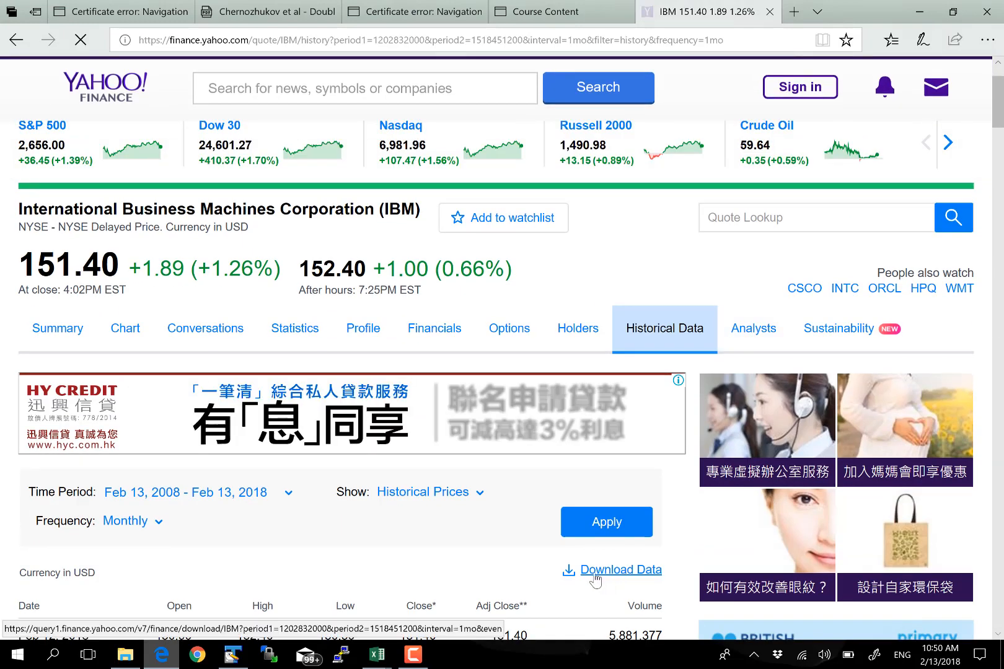
- Download the monthly IBM price data and open the saved IBM (1).csv in Excel
{"action": "left_click", "coordinate": [624, 571]}
{"action": "left_click", "coordinate": [657, 625]}
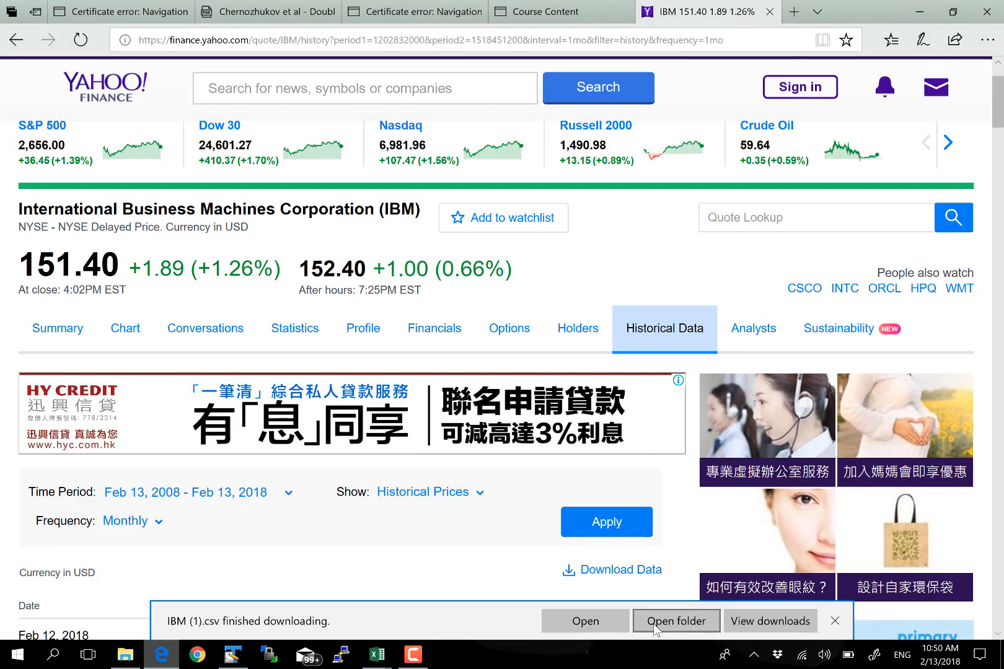
{"action": "left_click", "coordinate": [575, 622]}
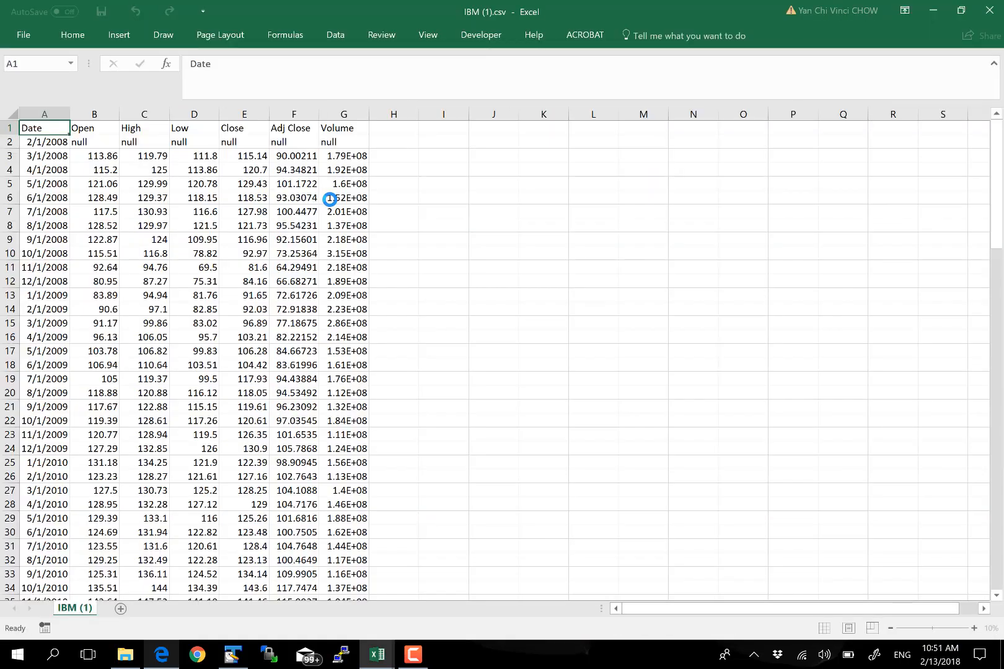
{"action": "left_click", "coordinate": [329, 198]}
{"action": "left_click", "coordinate": [421, 161]}
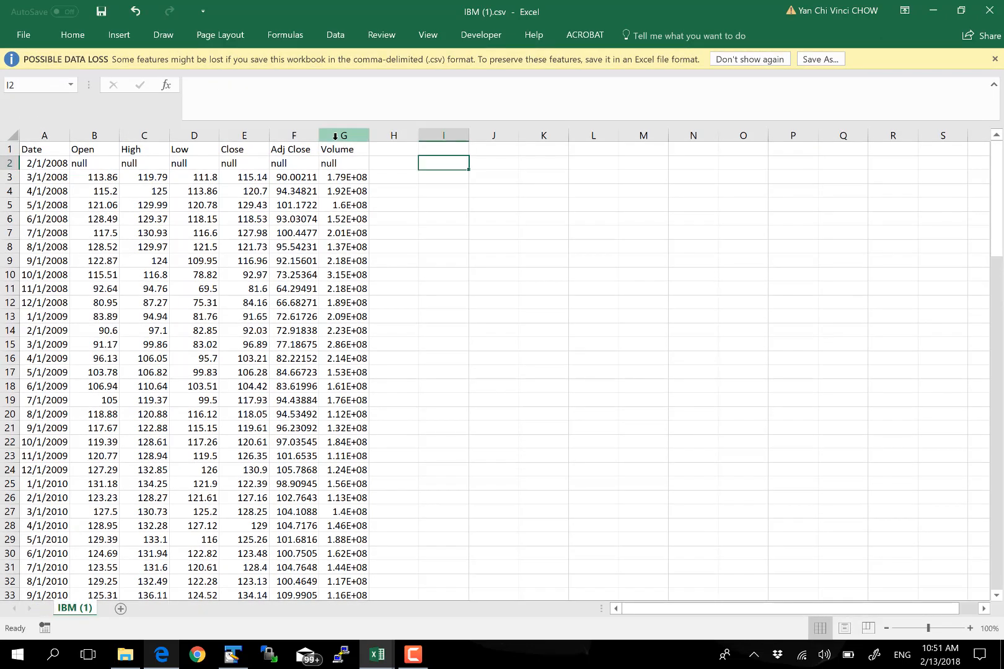
- Copy the whole Adj Close column of IBM (1).csv
{"action": "left_click", "coordinate": [292, 135]}
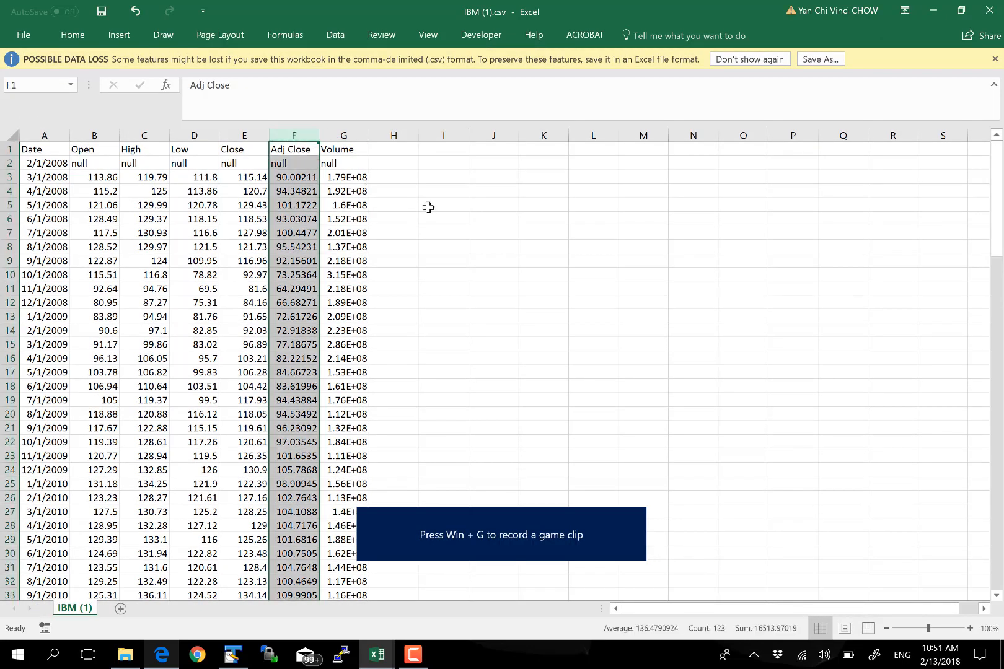
{"action": "left_click", "coordinate": [557, 192]}
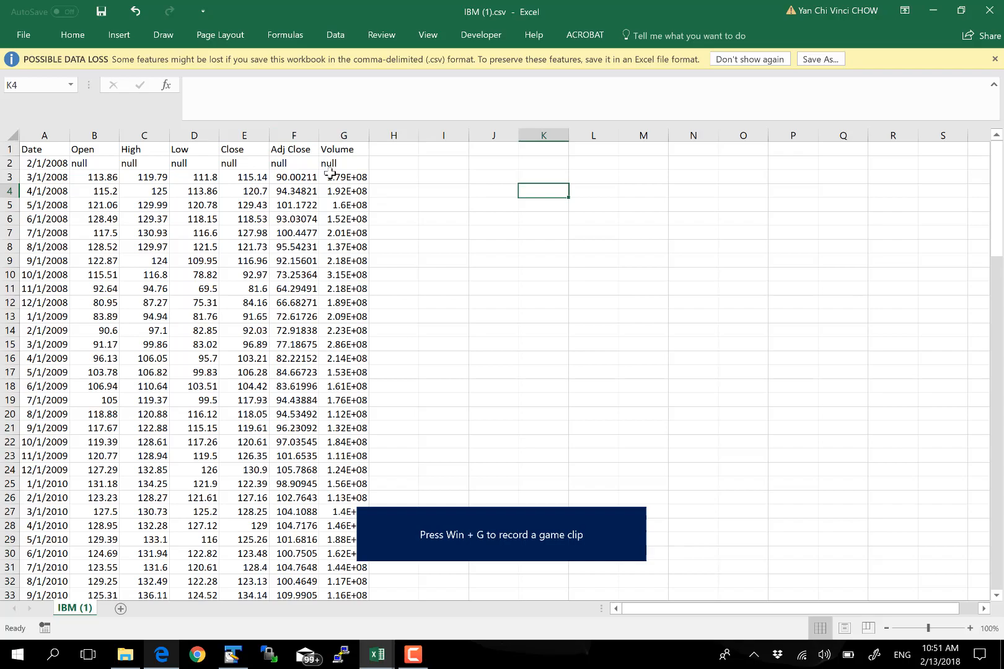
{"action": "left_click", "coordinate": [294, 135]}
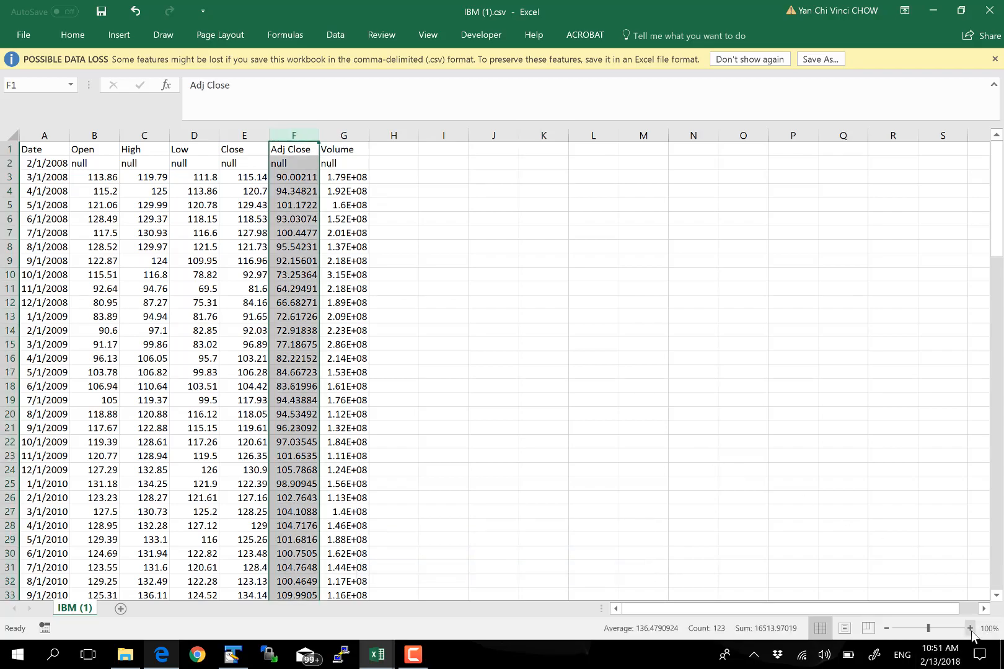
{"action": "left_click", "coordinate": [970, 628]}
{"action": "left_click", "coordinate": [969, 628]}
{"action": "left_click", "coordinate": [970, 629]}
{"action": "left_click", "coordinate": [970, 629]}
{"action": "left_click", "coordinate": [969, 628]}
{"action": "left_click", "coordinate": [969, 629]}
{"action": "left_click", "coordinate": [969, 628]}
{"action": "left_click", "coordinate": [661, 401]}
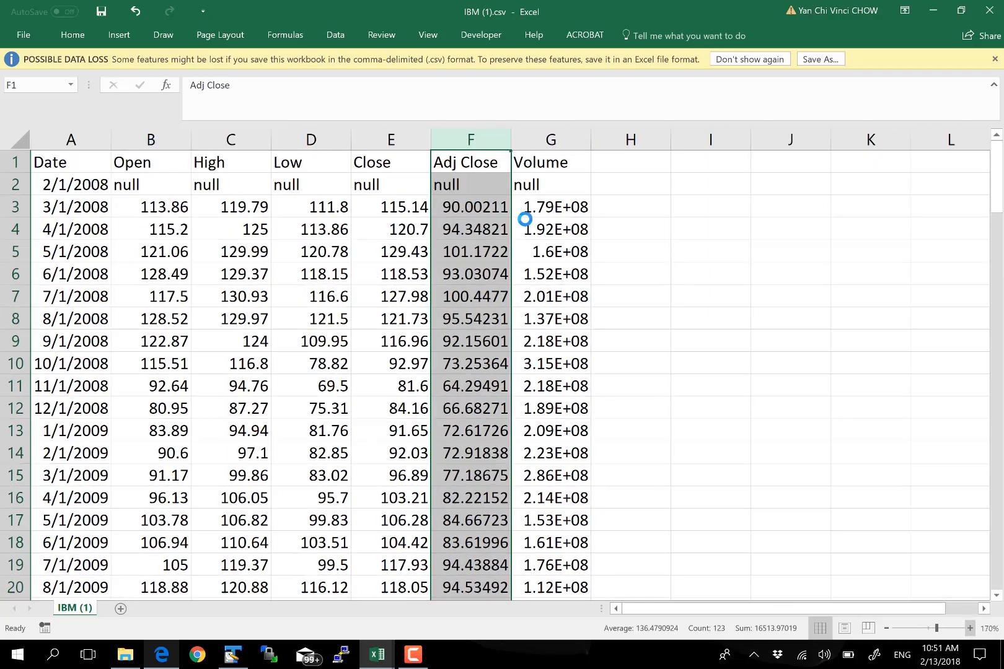
{"action": "left_click", "coordinate": [513, 136]}
{"action": "right_click", "coordinate": [513, 142]}
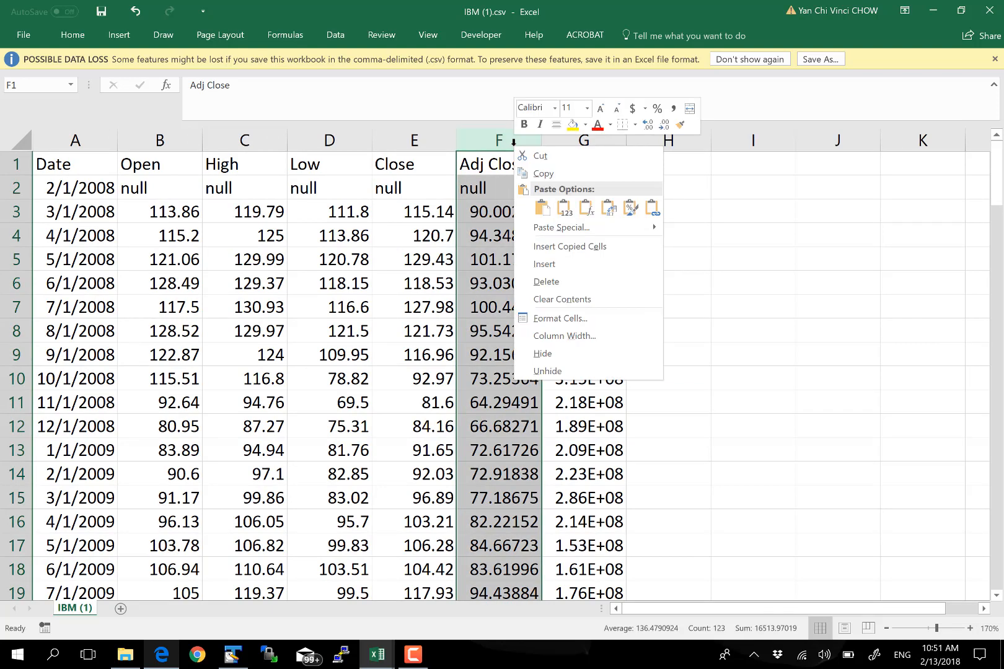
{"action": "left_click", "coordinate": [538, 209]}
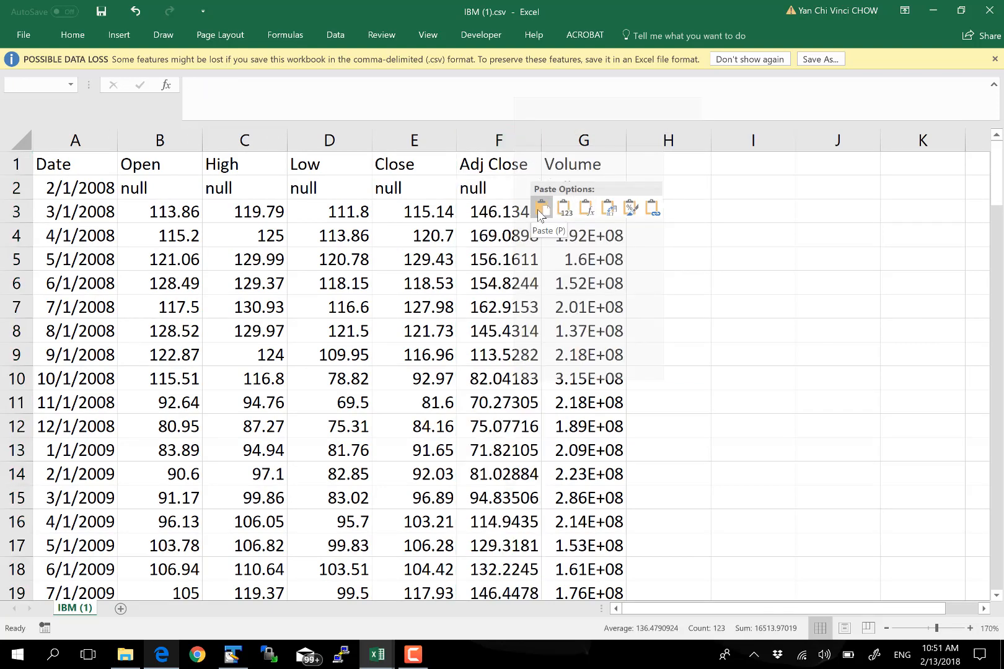
{"action": "left_click", "coordinate": [569, 177]}
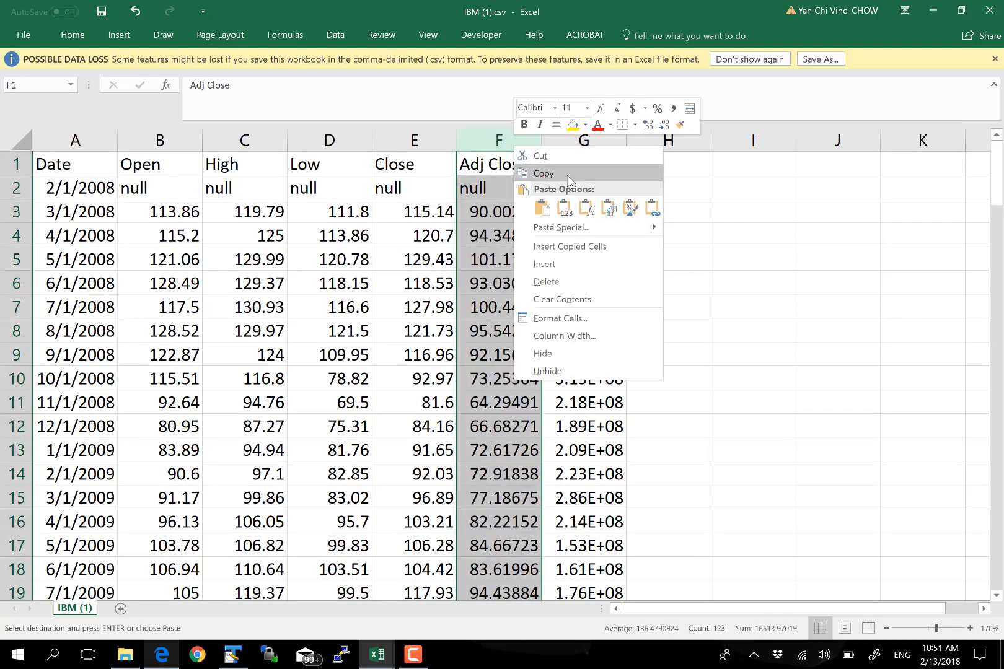
- Paste the copied IBM adjusted closing prices into column C of Book1, starting at C1
{"action": "left_click", "coordinate": [379, 652]}
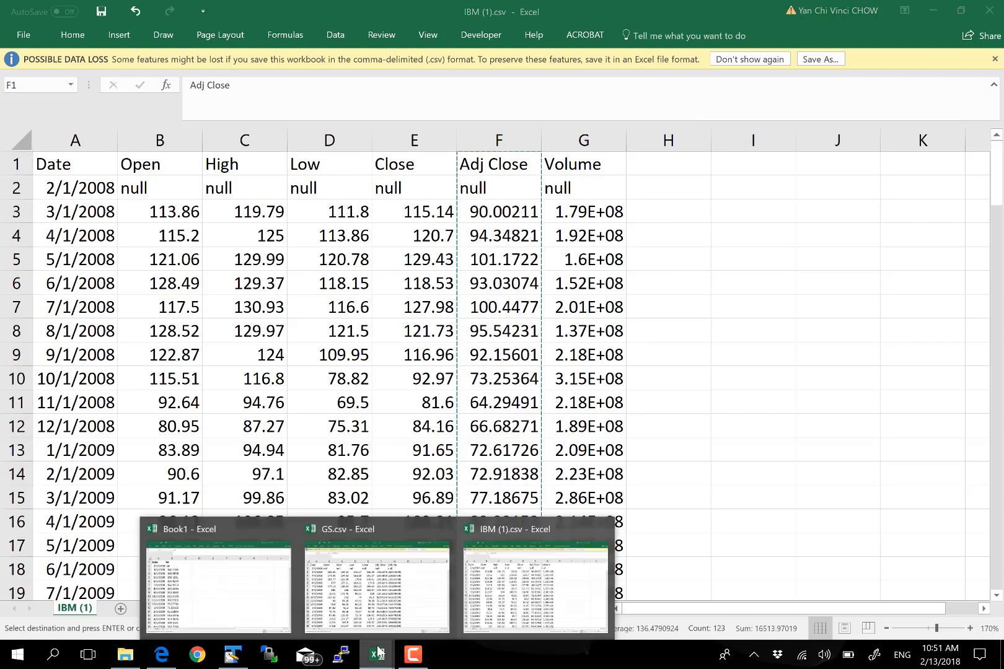
{"action": "left_click", "coordinate": [259, 596]}
{"action": "left_click", "coordinate": [275, 146]}
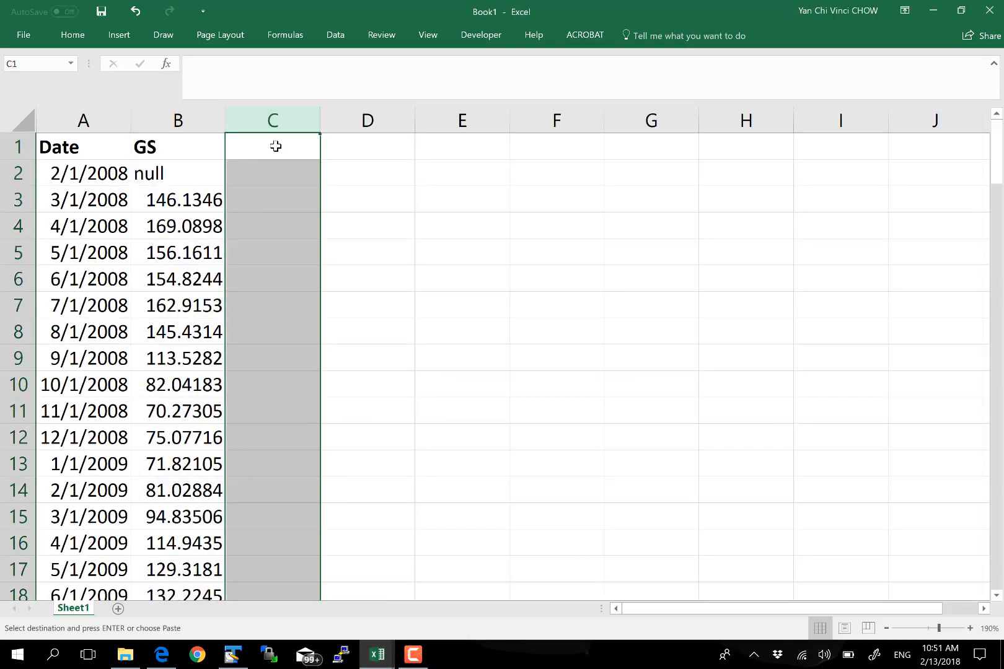
{"action": "right_click", "coordinate": [276, 148]}
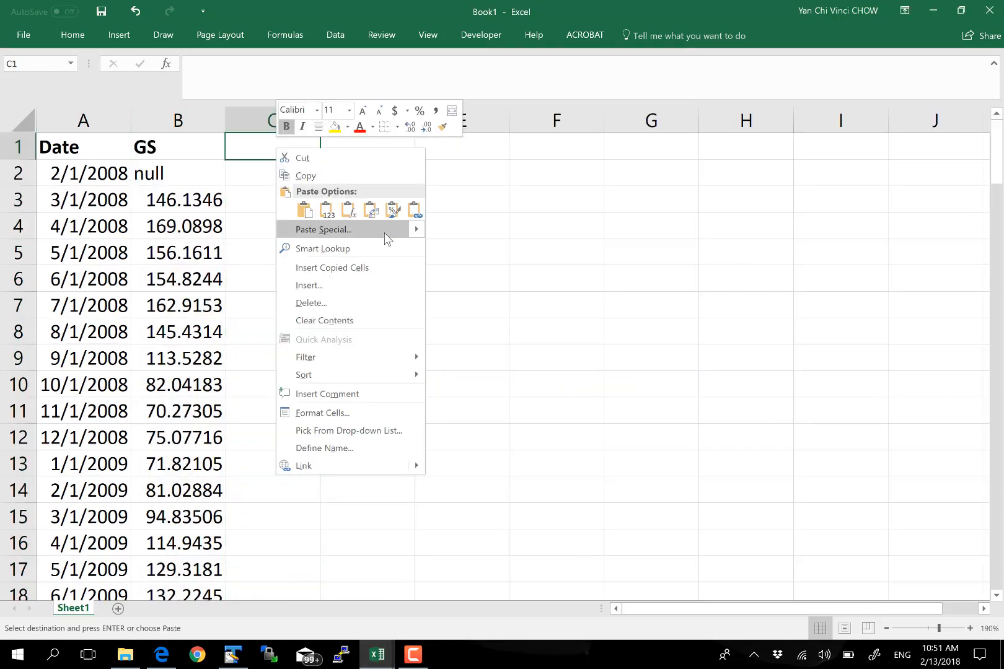
{"action": "left_click", "coordinate": [305, 209]}
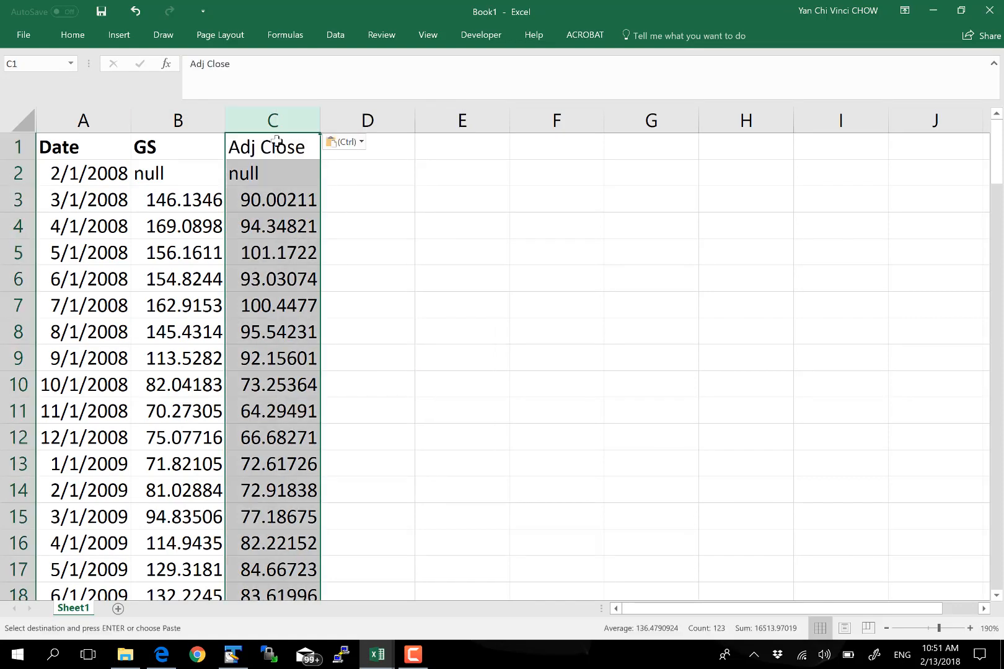
- Change the header in cell C1 to IBM and make it bold
{"action": "left_click", "coordinate": [298, 143]}
{"action": "type", "text": "IBM"}
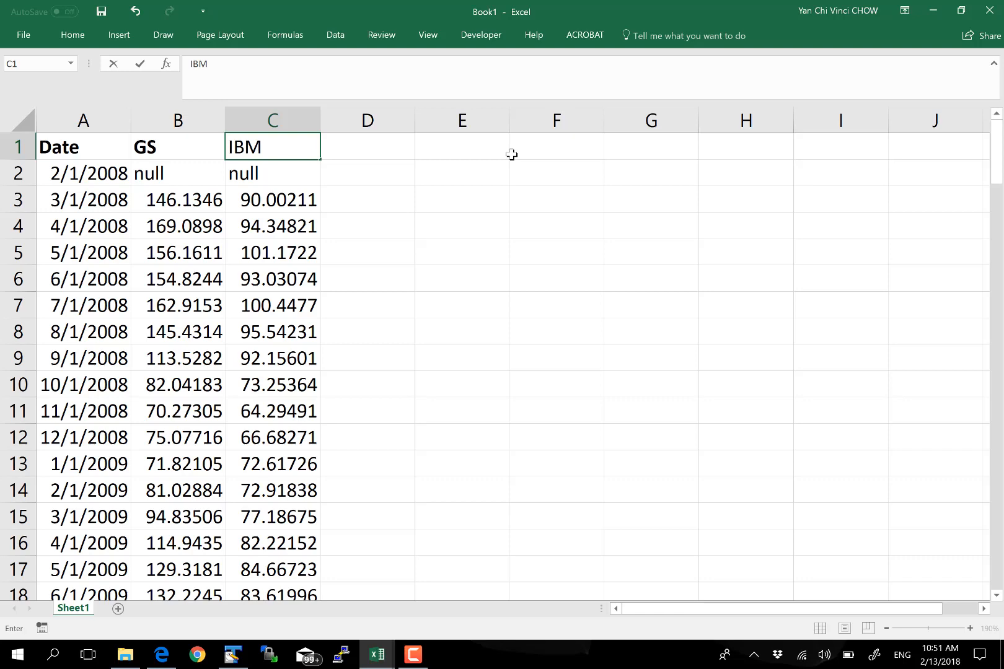
{"action": "left_click", "coordinate": [512, 154]}
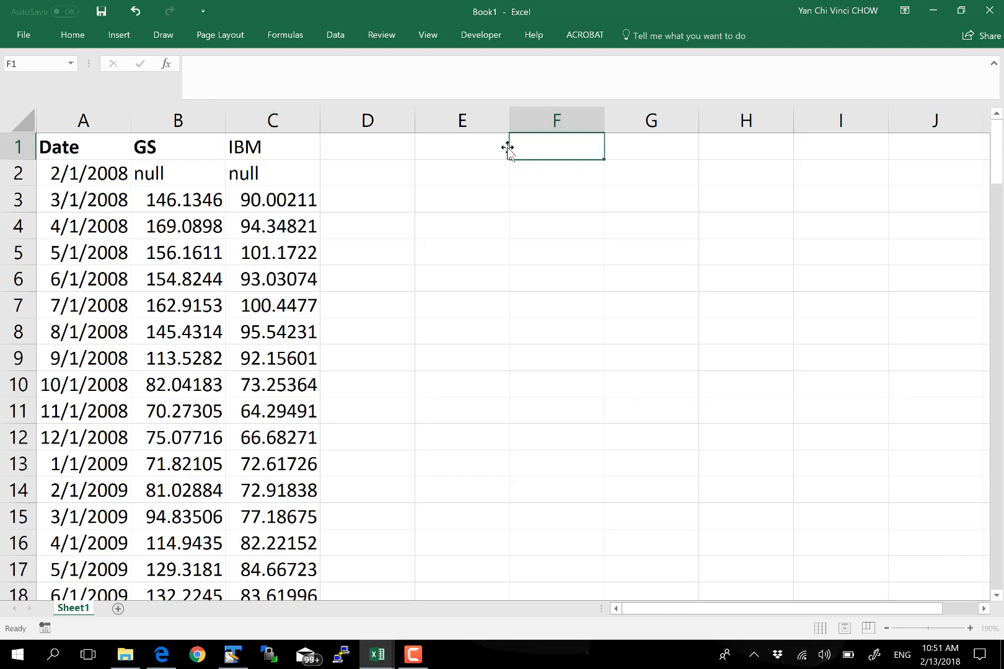
{"action": "left_click", "coordinate": [372, 150]}
{"action": "left_click", "coordinate": [289, 148]}
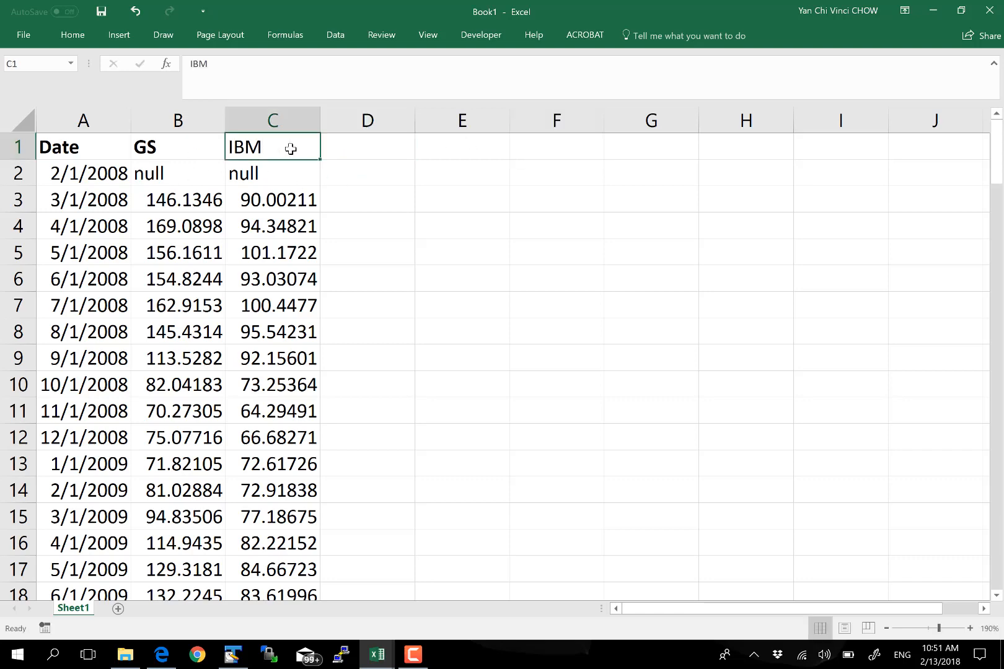
{"action": "key", "text": "ctrl+b"}
{"action": "left_click", "coordinate": [371, 242]}
{"action": "left_click", "coordinate": [343, 155]}
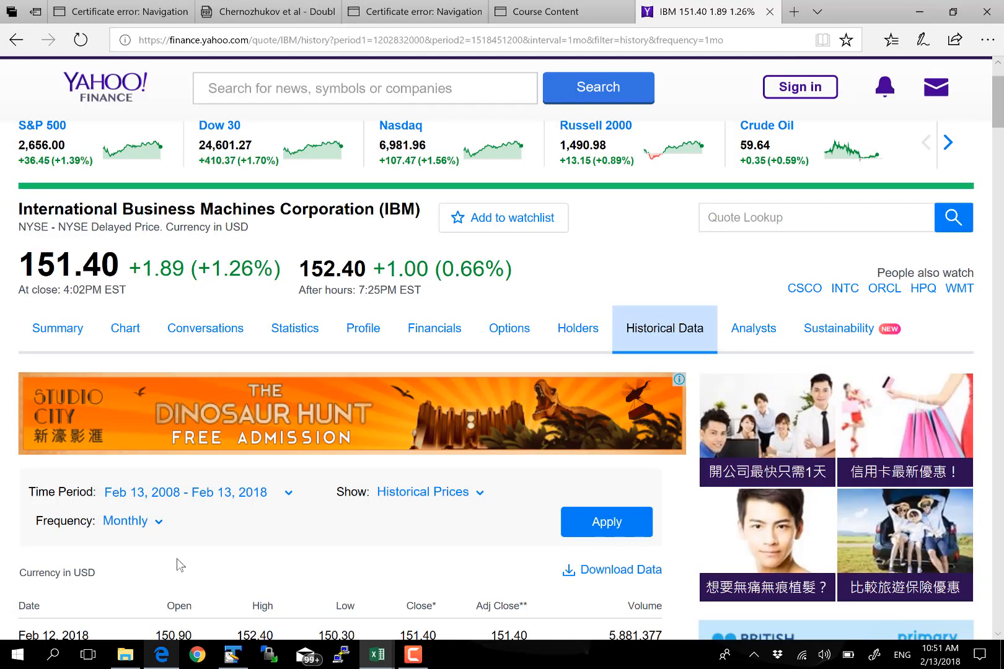
- Switch to Yahoo Finance in Edge and search for MMM to open the historical data of 3M Company
{"action": "left_click", "coordinate": [162, 654]}
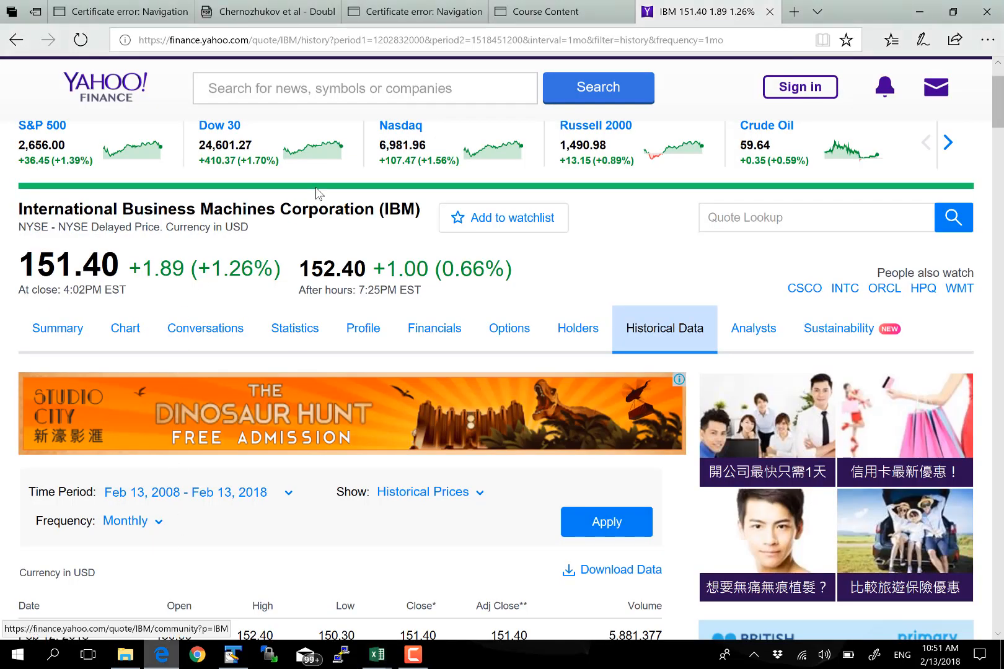
{"action": "left_click", "coordinate": [346, 77]}
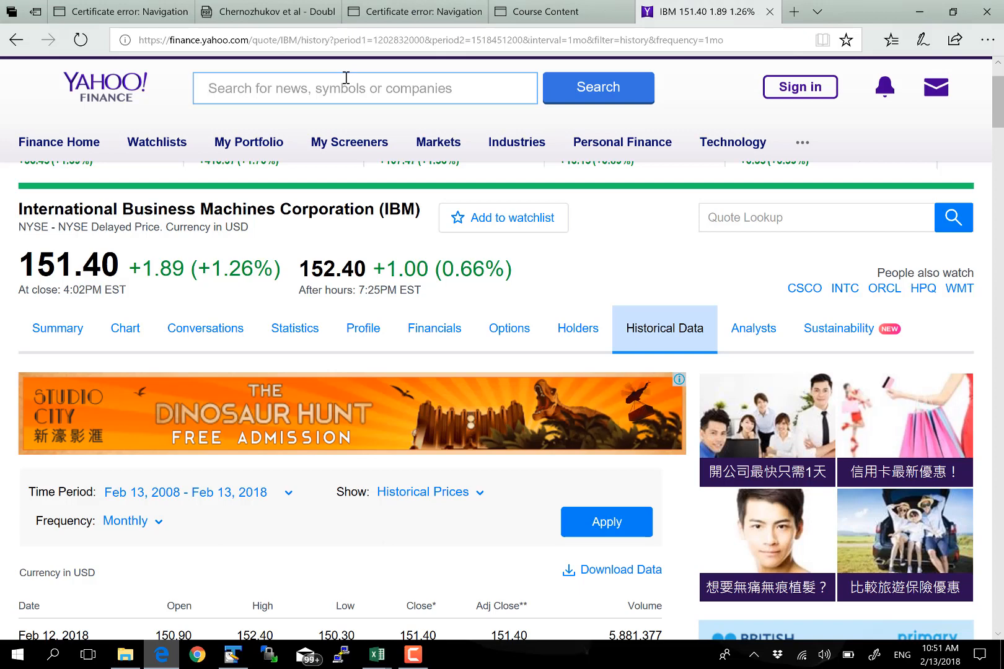
{"action": "type", "text": "MMM"}
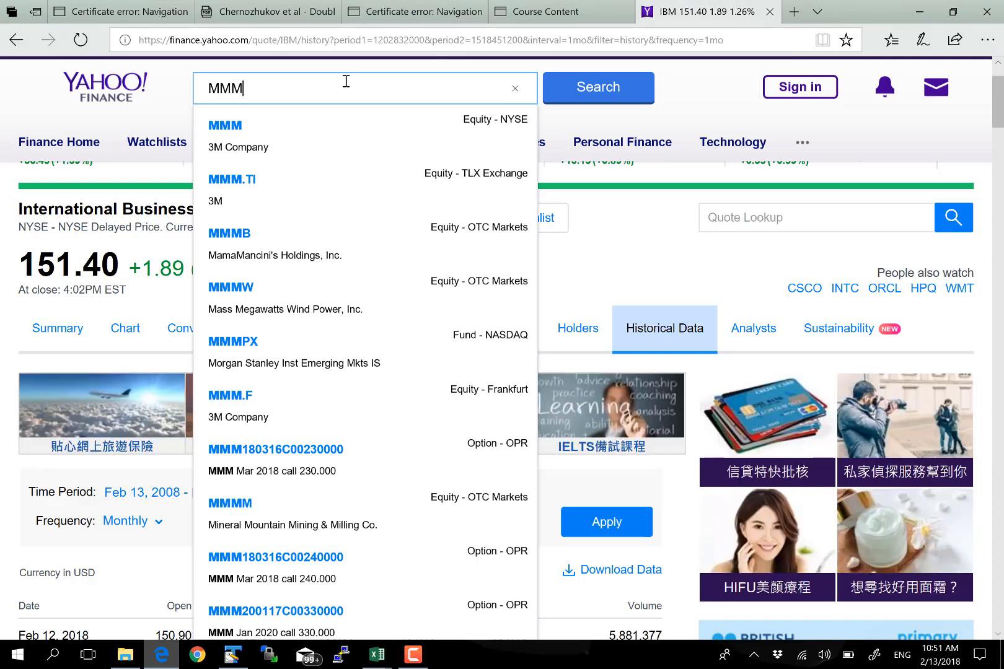
{"action": "left_click", "coordinate": [594, 90]}
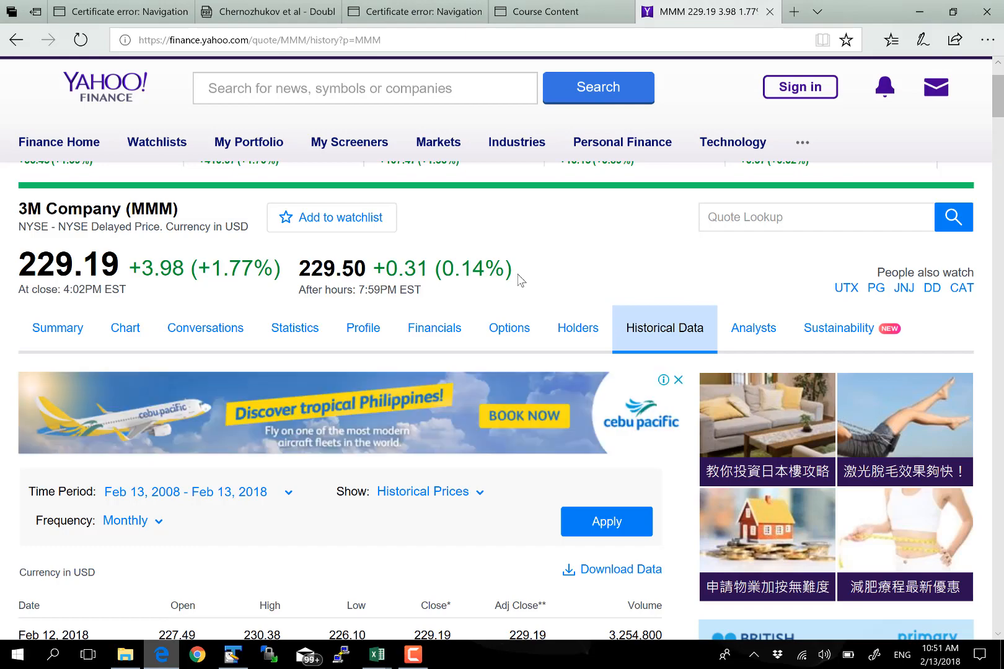
- Apply the Feb 13, 2008 - Feb 13, 2018 period and Monthly frequency to the 3M historical prices
{"action": "scroll", "coordinate": [668, 347], "scroll_direction": "down", "scroll_amount": 3}
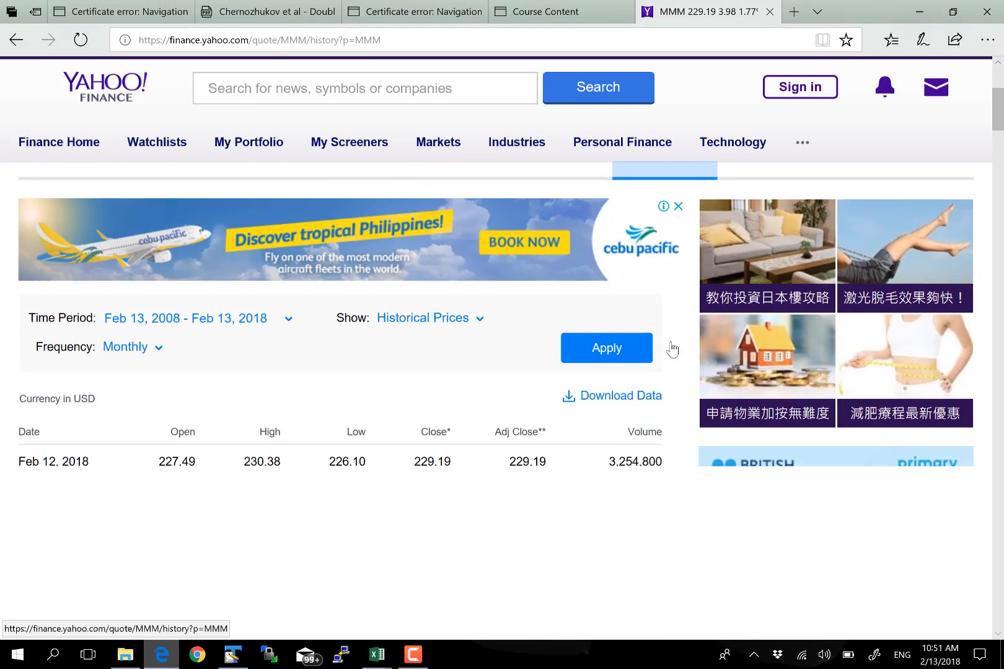
{"action": "scroll", "coordinate": [670, 347], "scroll_direction": "up", "scroll_amount": 1}
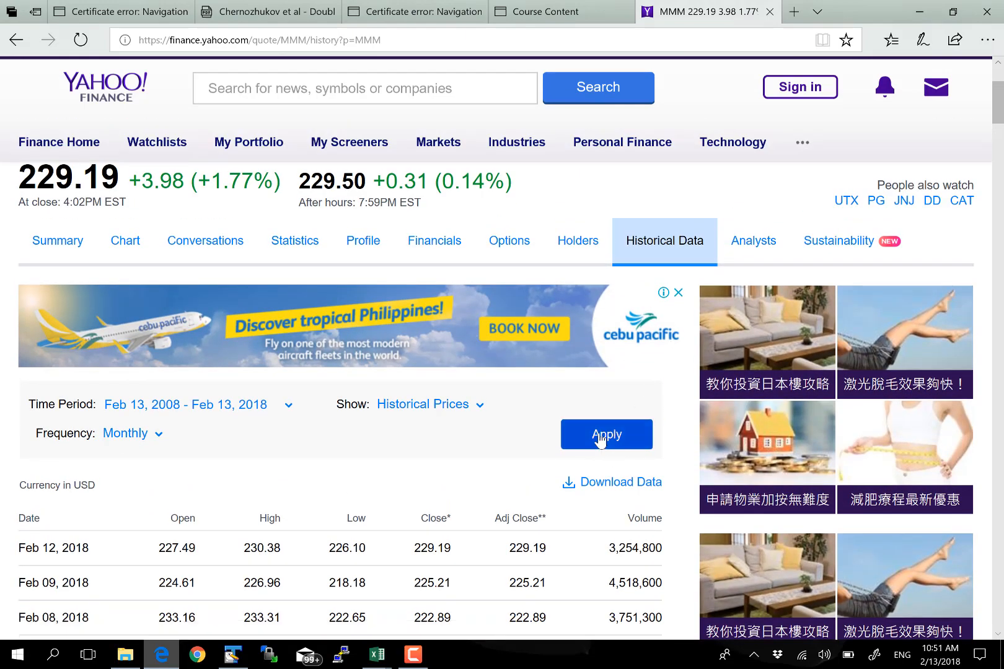
{"action": "left_click", "coordinate": [598, 437]}
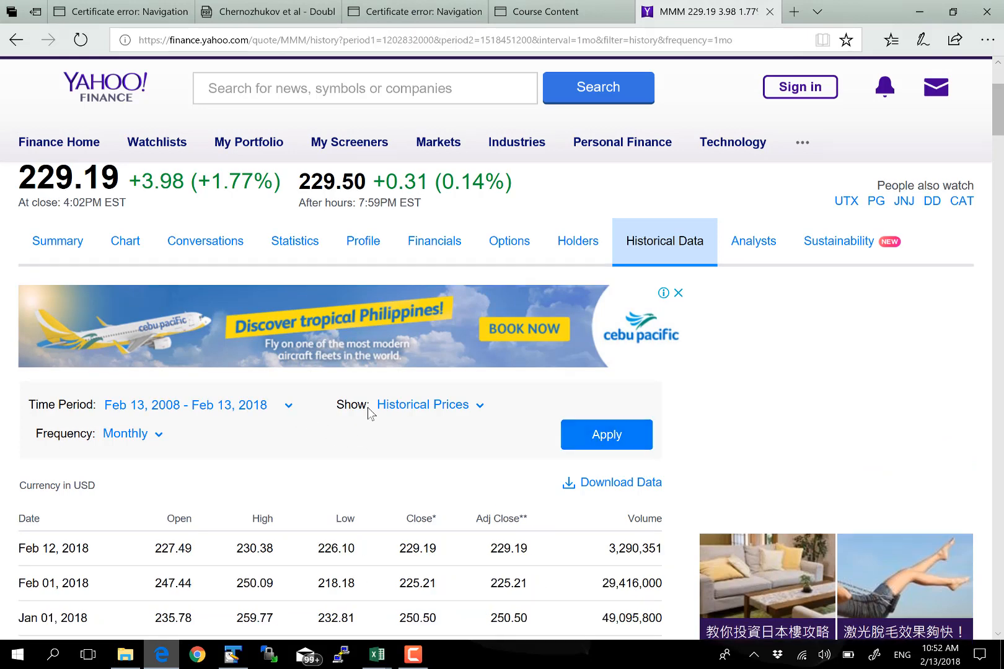
{"action": "scroll", "coordinate": [490, 529], "scroll_direction": "up", "scroll_amount": 1}
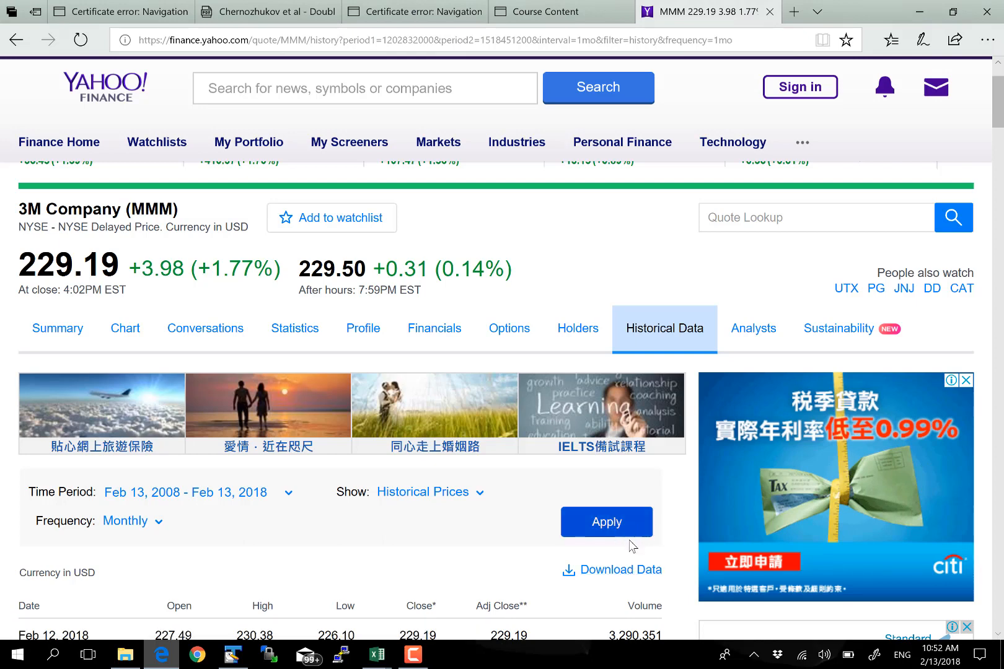
- Download the 3M historical prices as MMM.csv and open the saved file in Excel
{"action": "left_click", "coordinate": [638, 577]}
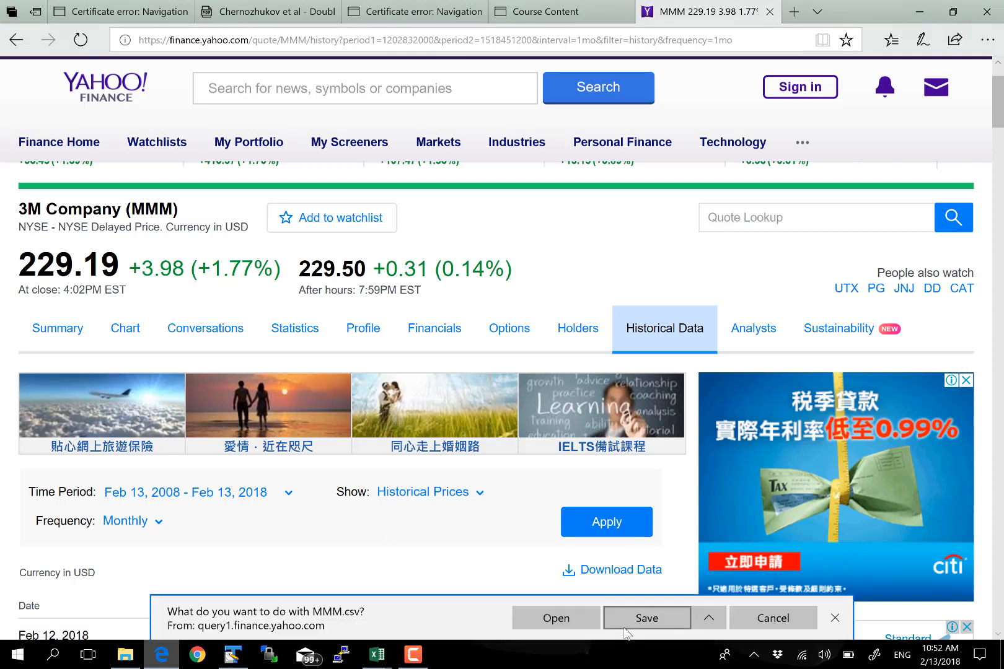
{"action": "left_click", "coordinate": [634, 625]}
{"action": "left_click", "coordinate": [564, 630]}
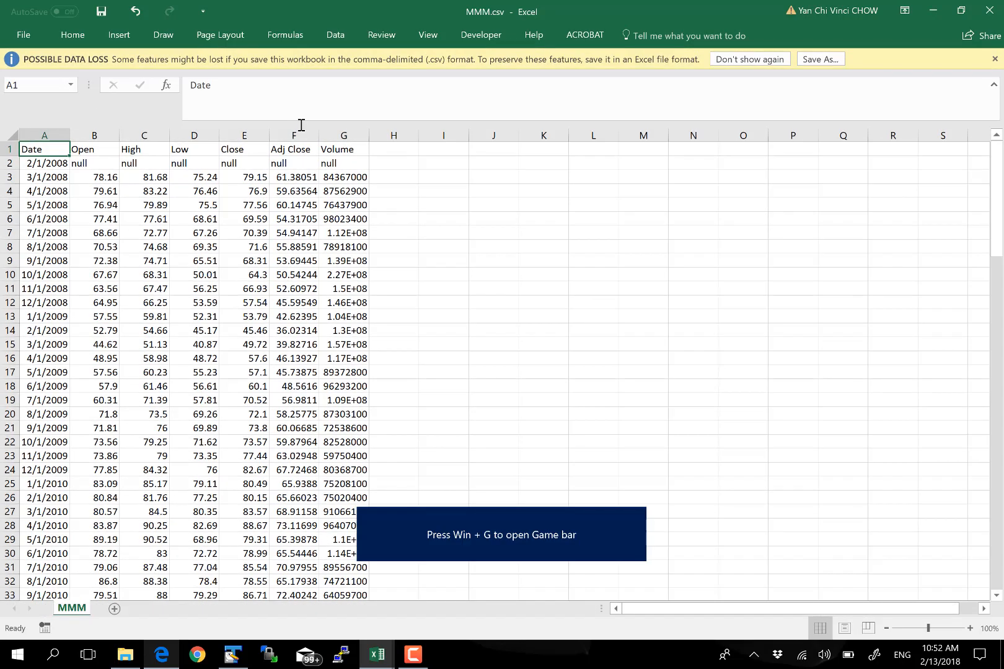
- Copy the whole Adj Close column of MMM.csv
{"action": "left_click", "coordinate": [297, 136]}
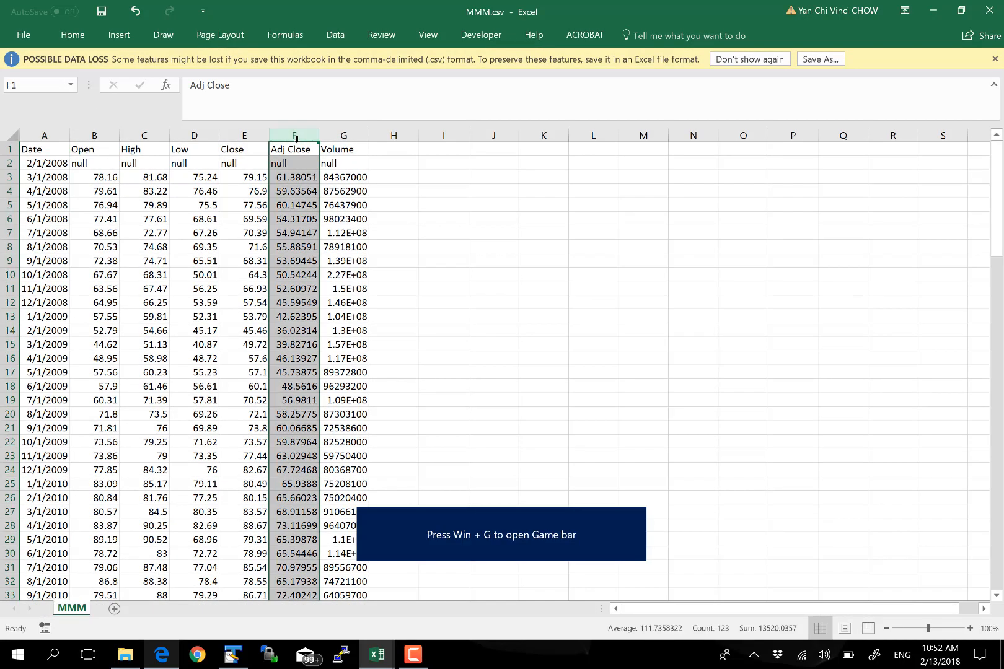
{"action": "key", "text": "ctrl+c"}
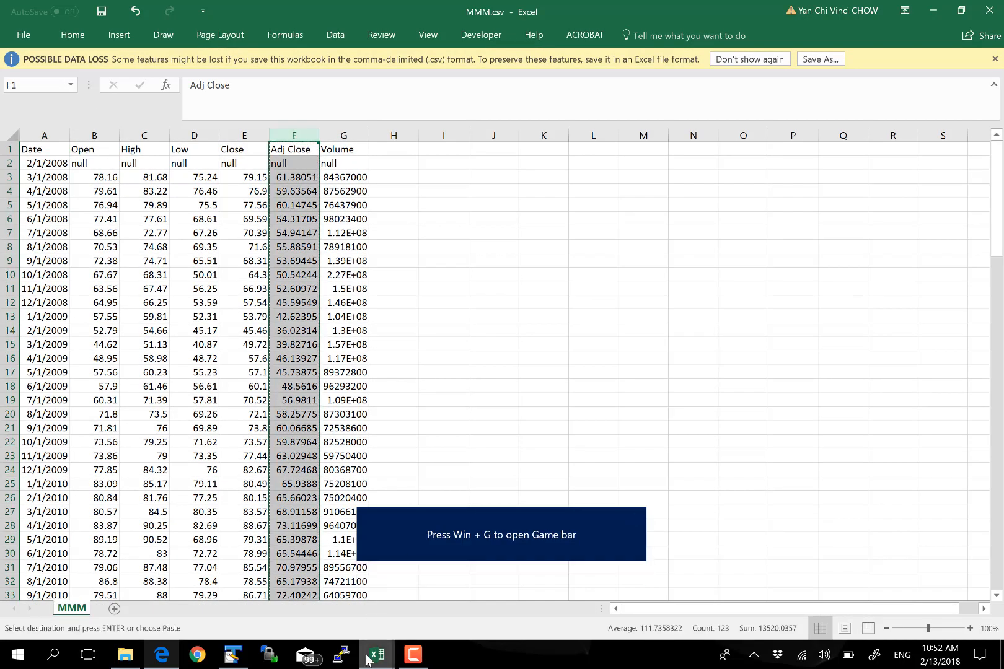
- Paste the copied 3M Adj Close column into column D of Book1 and rename its header MMM
{"action": "mouse_move", "coordinate": [377, 654]}
{"action": "left_click", "coordinate": [117, 580]}
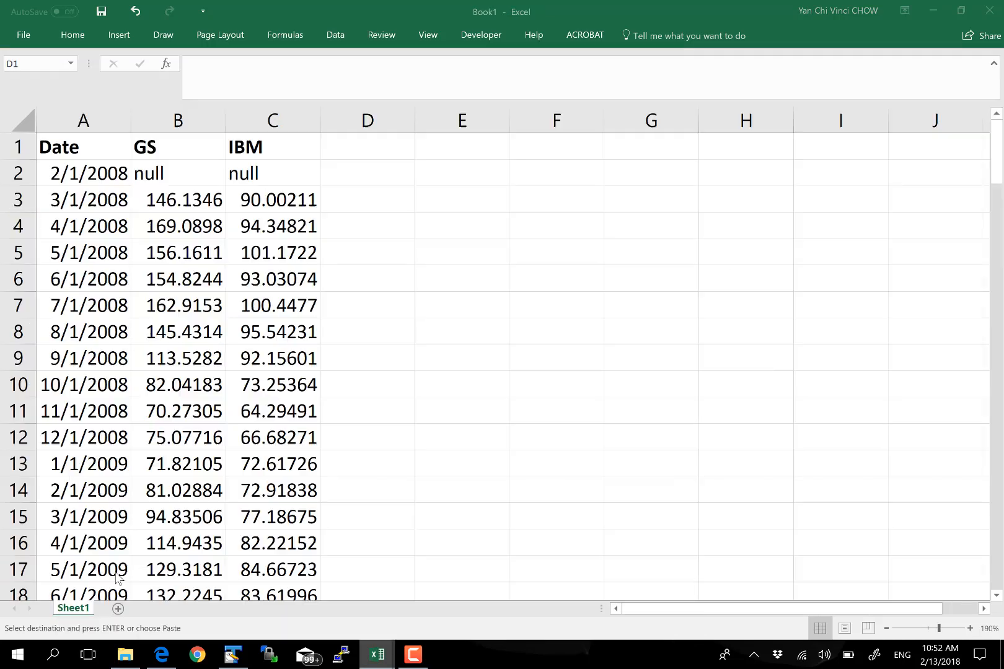
{"action": "key", "text": "ctrl+v"}
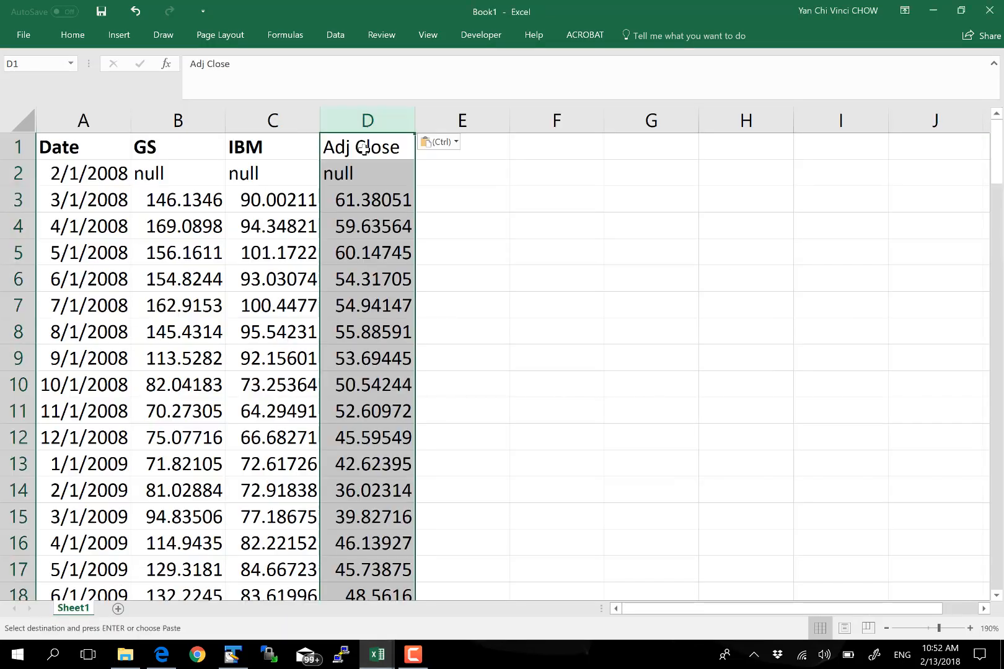
{"action": "key", "text": "Up"}
{"action": "type", "text": "MMM"}
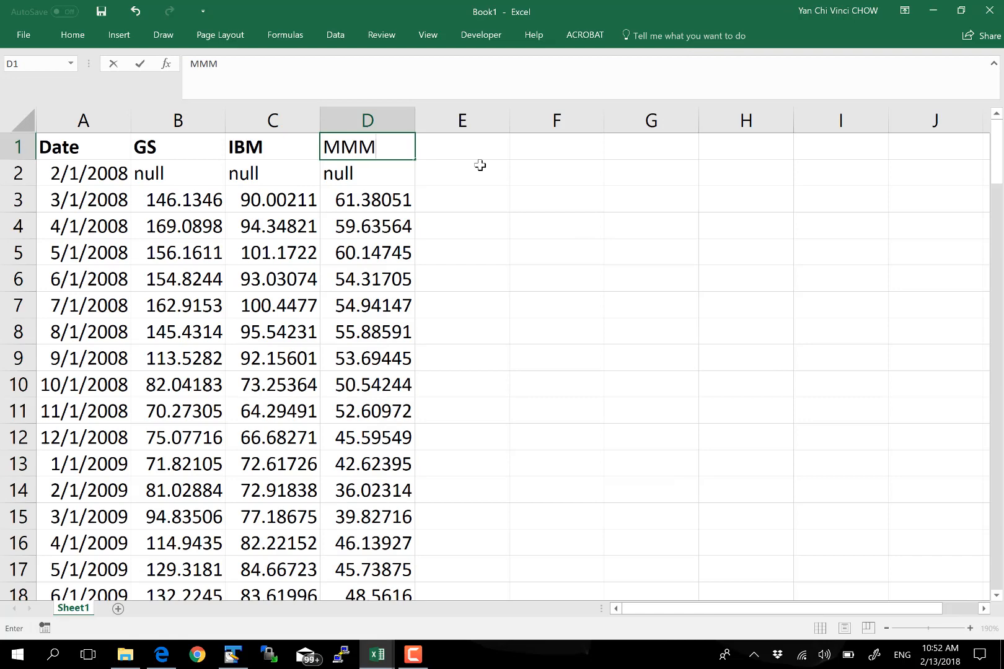
{"action": "key", "text": "ctrl+Return"}
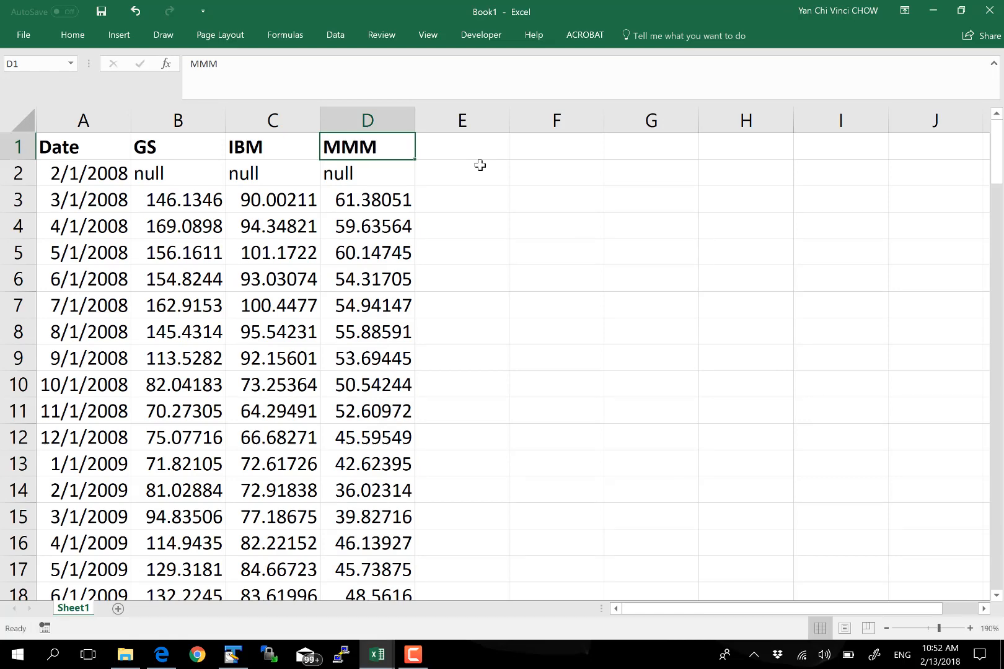
{"action": "key", "text": "Down"}
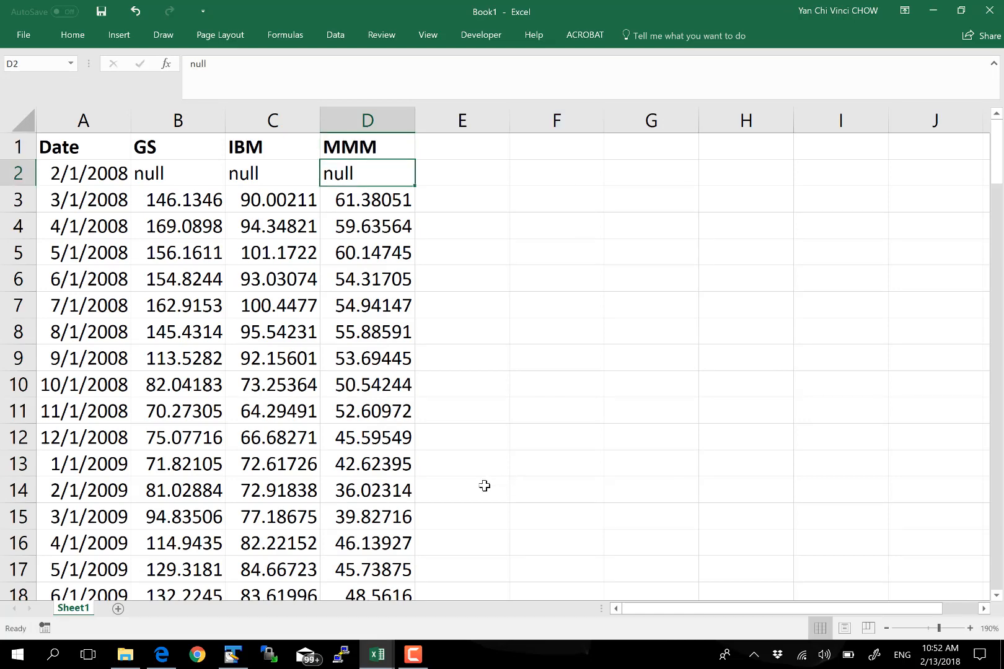
- Close GS.csv, IBM (1).csv and MMM.csv without saving changes or keeping the clipboard contents, leaving only Book1 open
{"action": "left_click", "coordinate": [376, 654]}
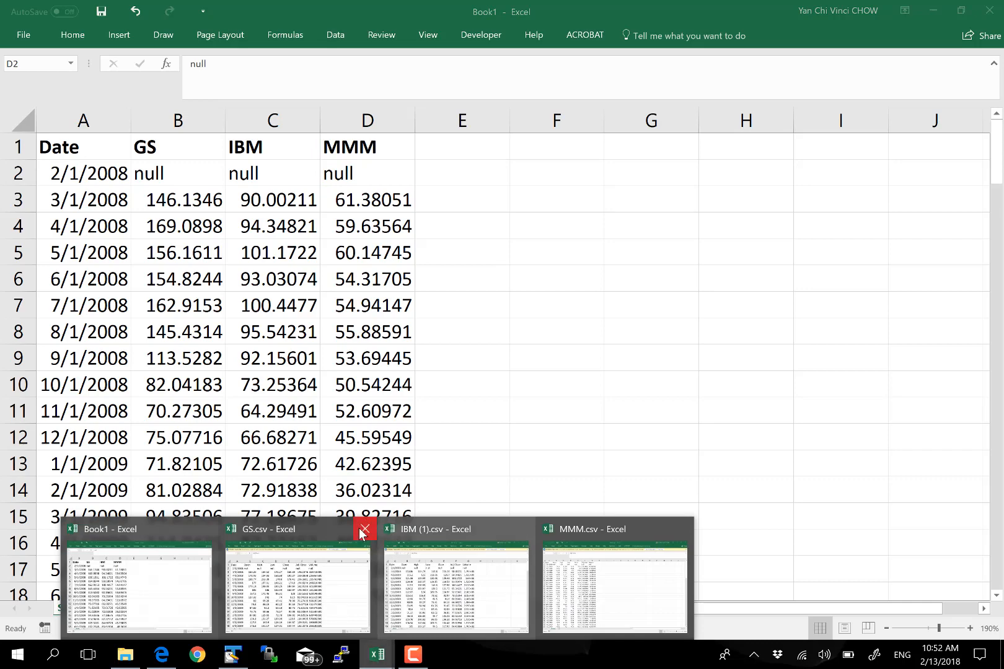
{"action": "left_click", "coordinate": [363, 531]}
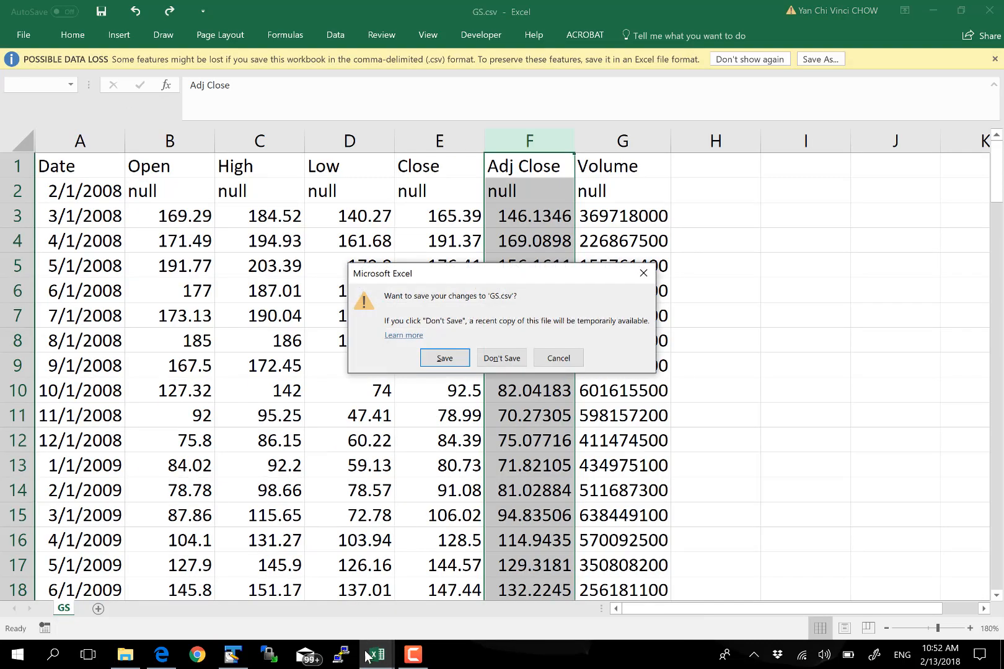
{"action": "left_click", "coordinate": [502, 359]}
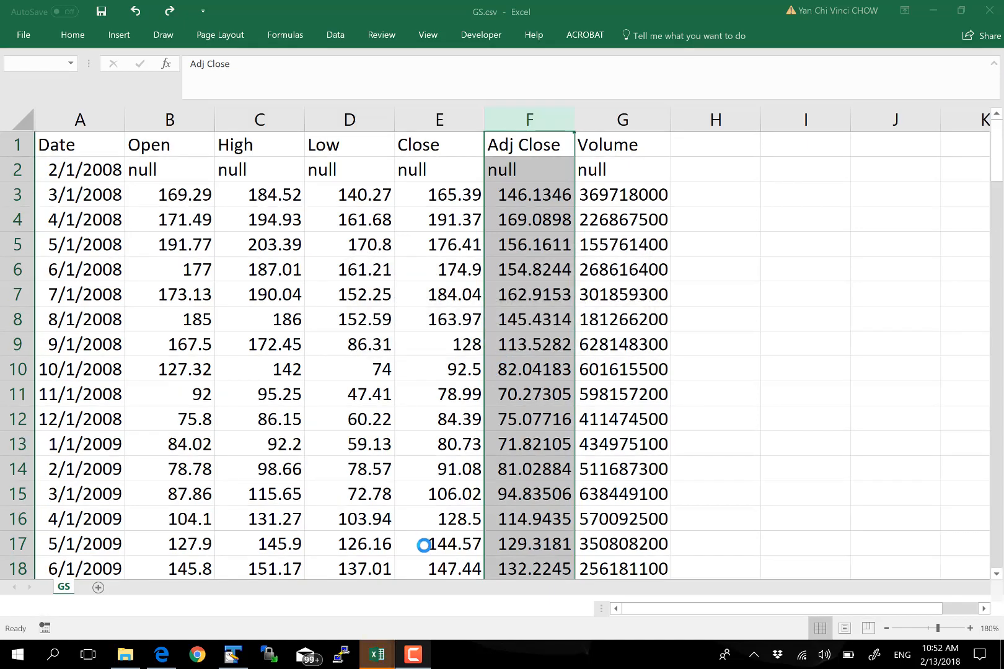
{"action": "mouse_move", "coordinate": [379, 648]}
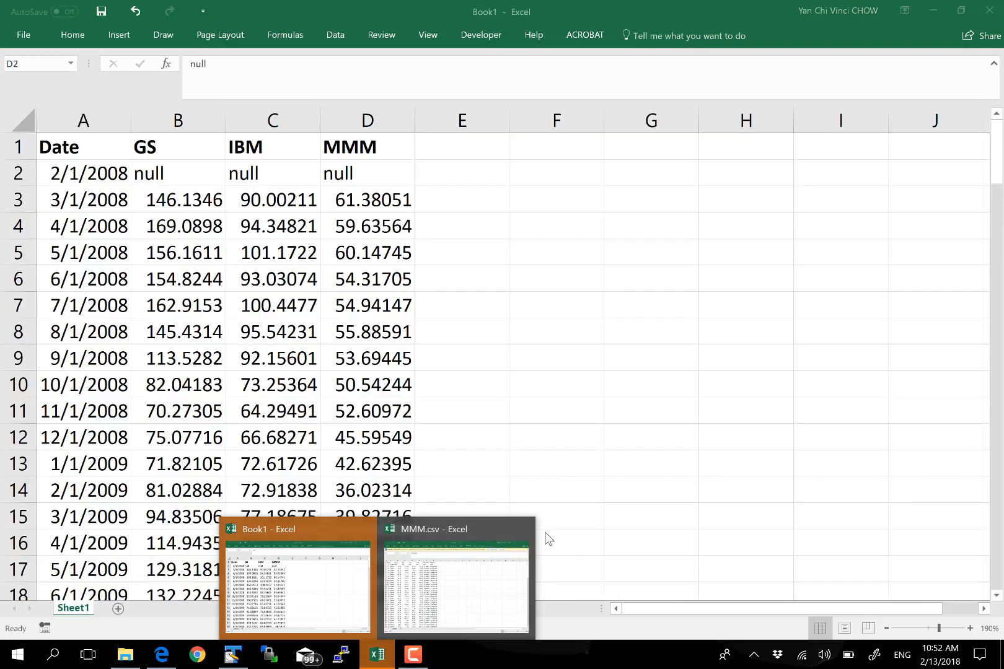
{"action": "left_click", "coordinate": [523, 534]}
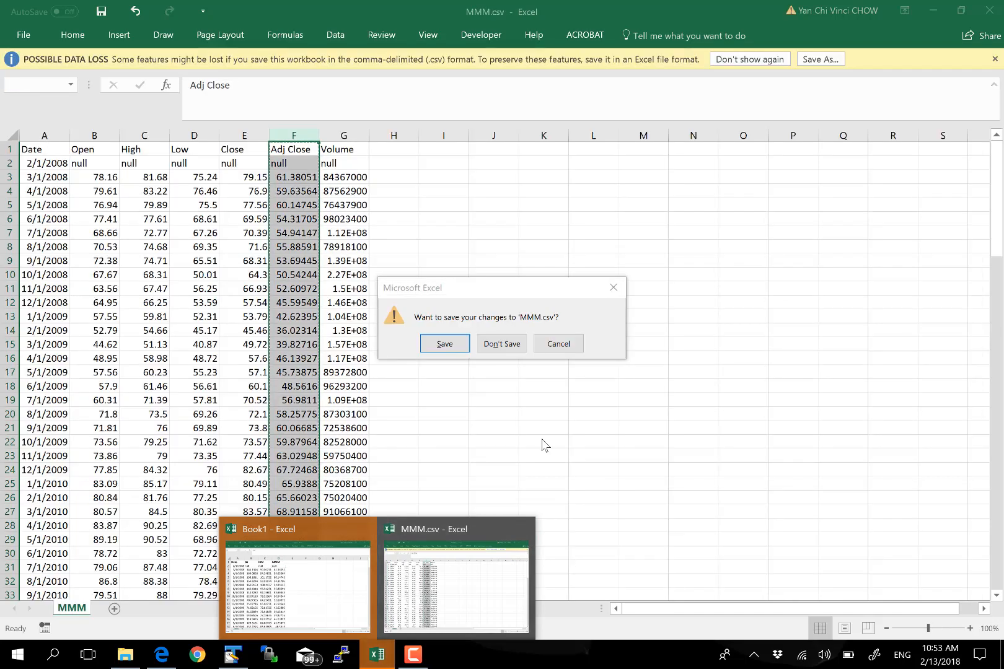
{"action": "left_click", "coordinate": [515, 347]}
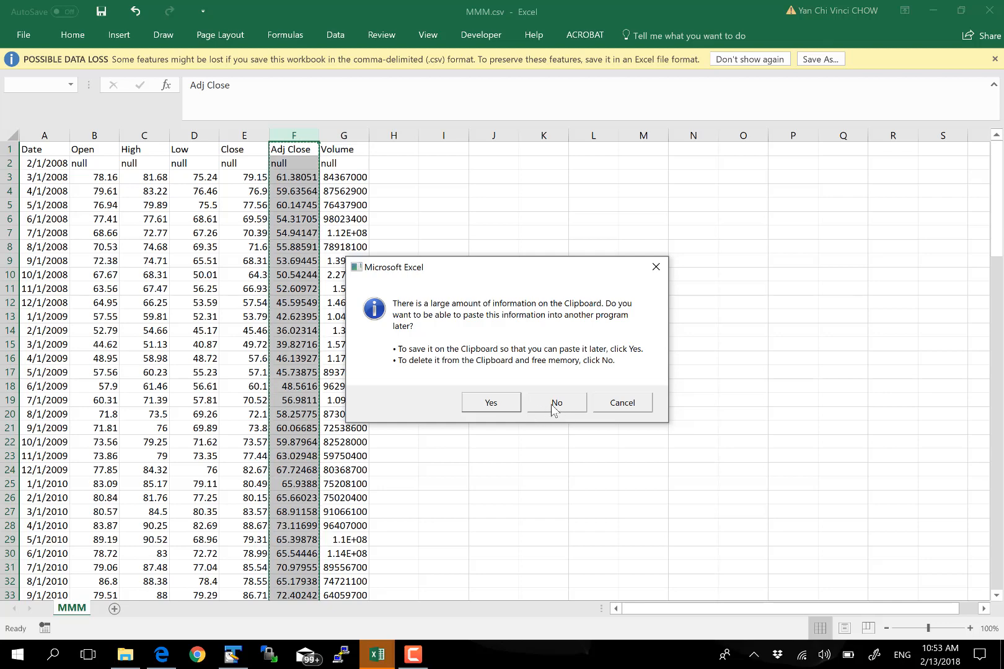
{"action": "left_click", "coordinate": [553, 406]}
{"action": "left_click", "coordinate": [502, 149]}
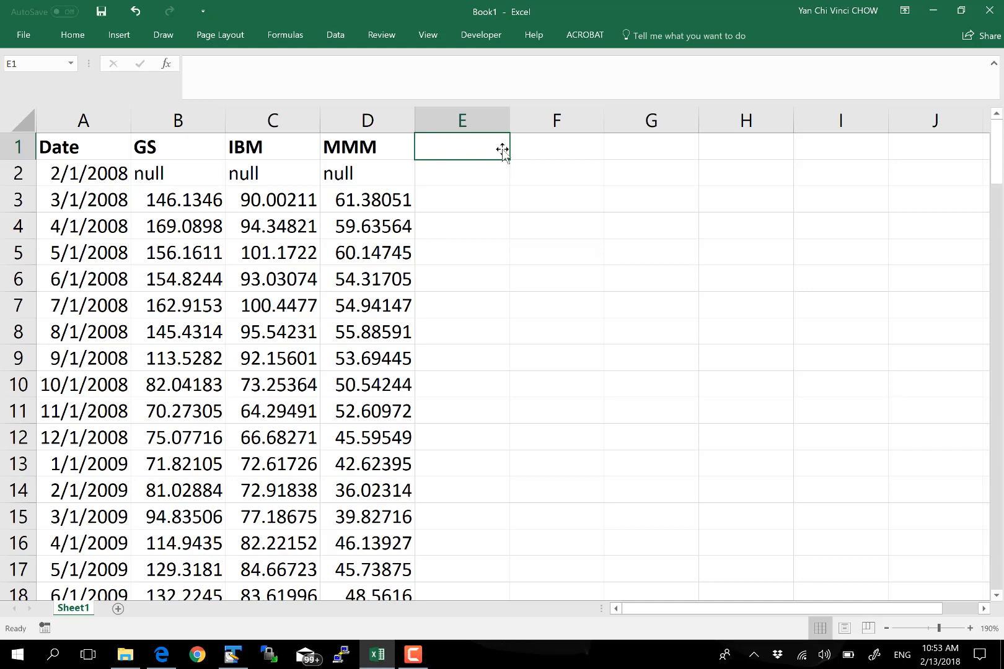
{"action": "key", "text": "Left"}
{"action": "key", "text": "Left"}
{"action": "key", "text": "Down"}
{"action": "key", "text": "Right"}
{"action": "key", "text": "Right"}
{"action": "key", "text": "Up"}
{"action": "key", "text": "Down"}
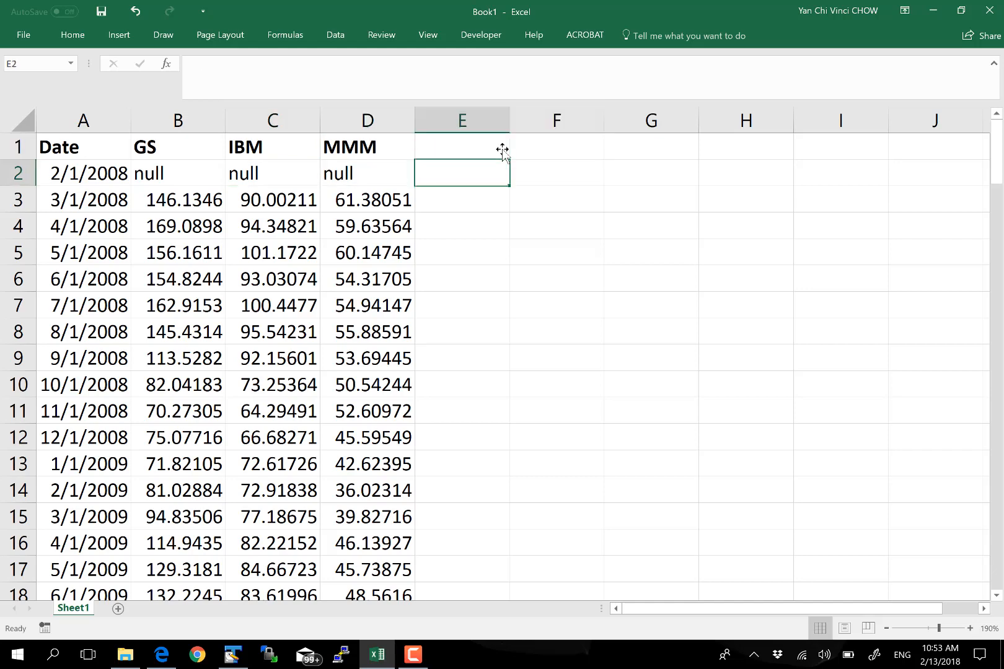
- Enter the return column headers GS ret, IBM ret and MMM ret in cells E1 to G1
{"action": "key", "text": "Up"}
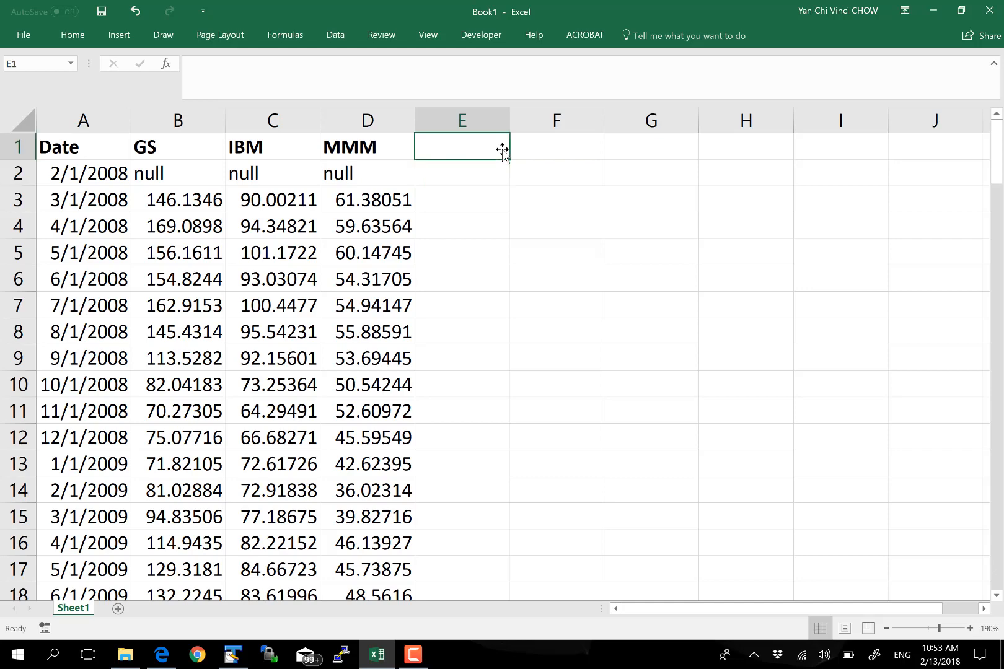
{"action": "type", "text": "GS"}
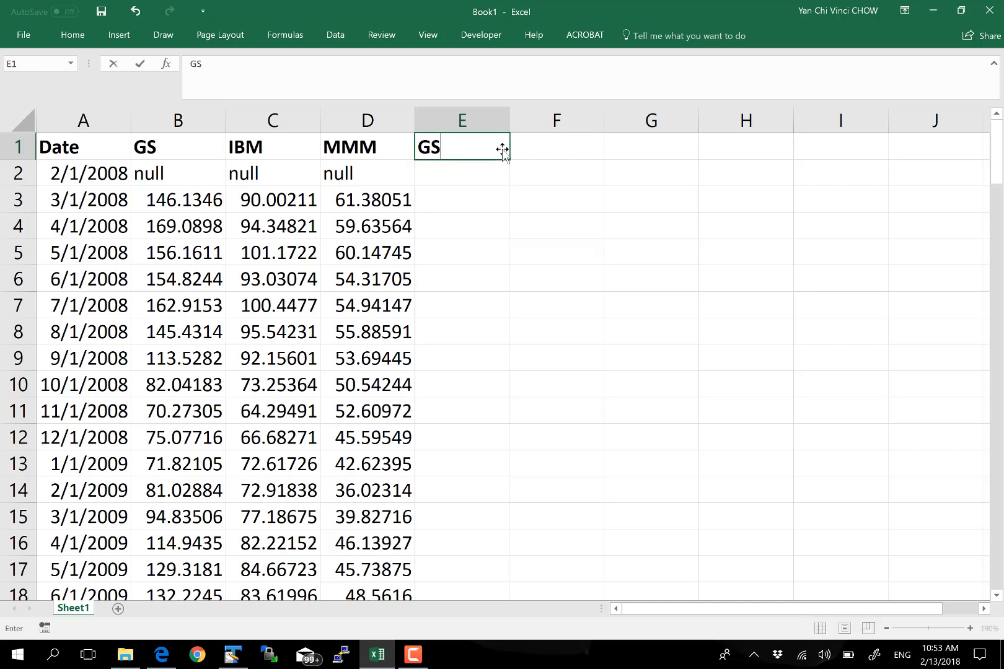
{"action": "type", "text": " ret"}
{"action": "key", "text": "Tab"}
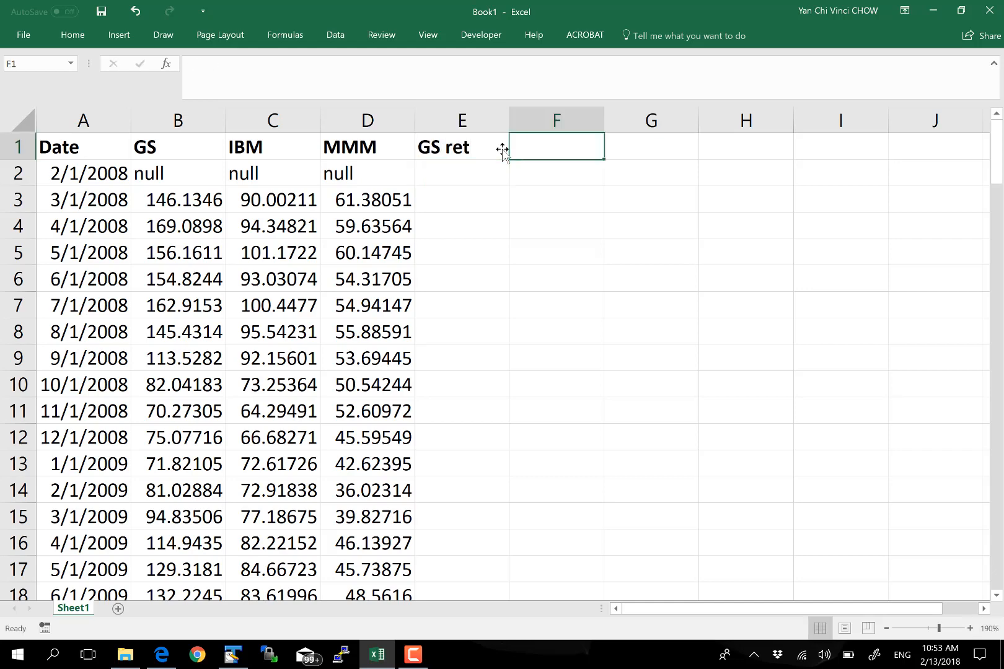
{"action": "type", "text": "IBM ret"}
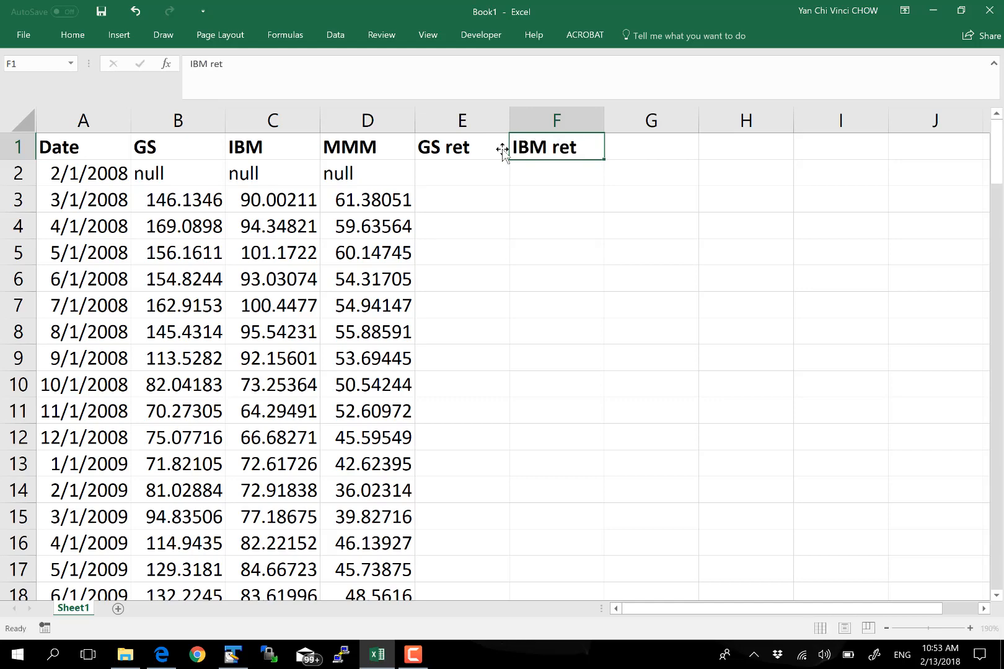
{"action": "key", "text": "Right"}
{"action": "type", "text": "MMM ret"}
{"action": "key", "text": "Return"}
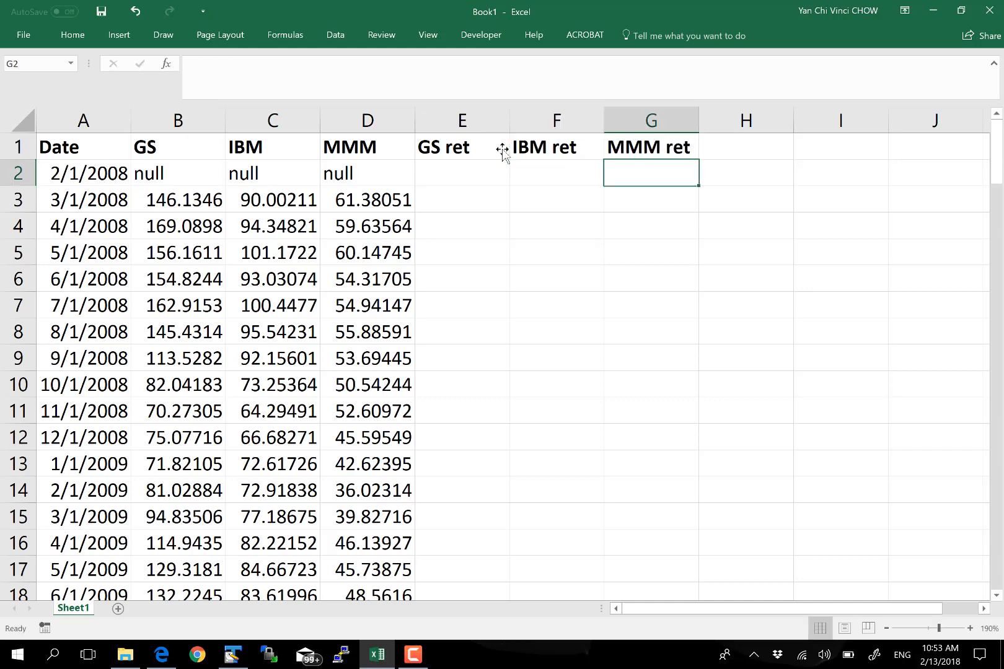
{"action": "left_click", "coordinate": [463, 176]}
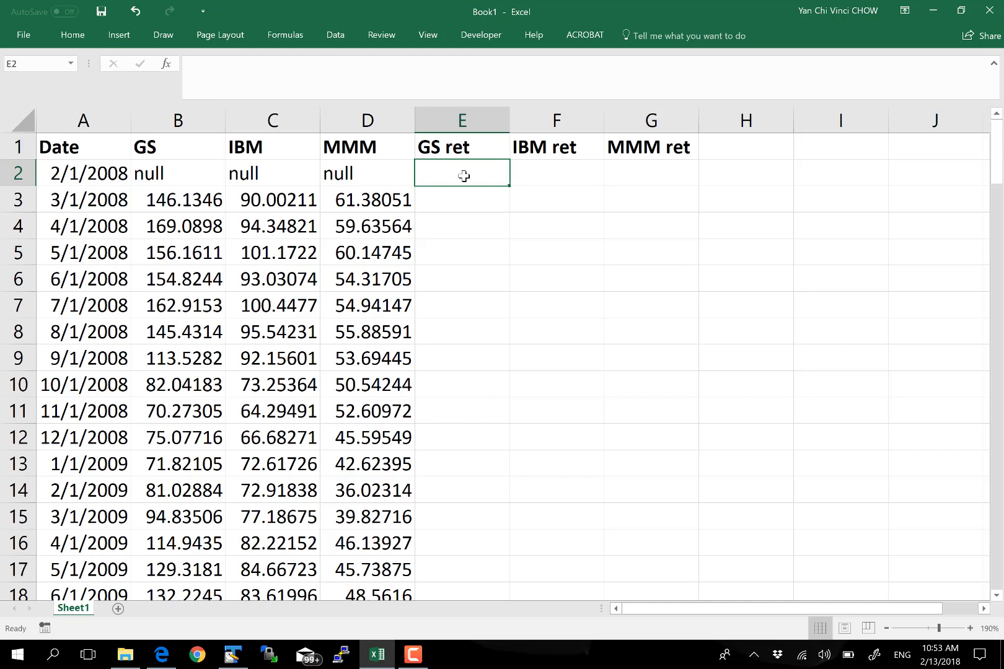
{"action": "left_click", "coordinate": [466, 195]}
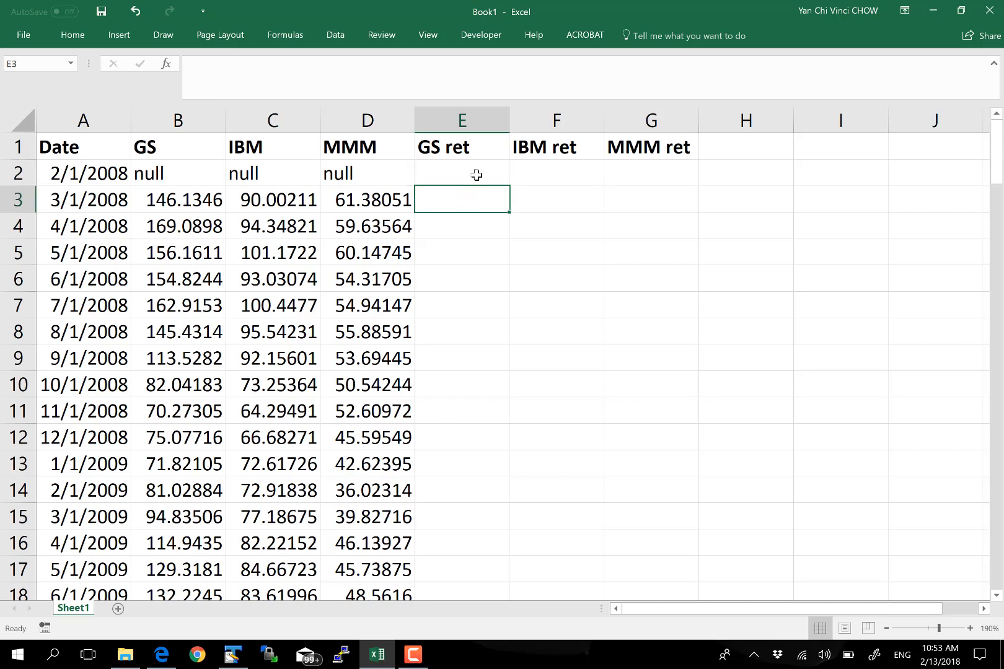
{"action": "left_click", "coordinate": [476, 175]}
{"action": "left_click", "coordinate": [460, 190]}
{"action": "left_click", "coordinate": [490, 171]}
- Enter the monthly return formula =(B3-B2)/B2 for GS in cell E3
{"action": "left_click", "coordinate": [488, 208]}
{"action": "type", "text": "="}
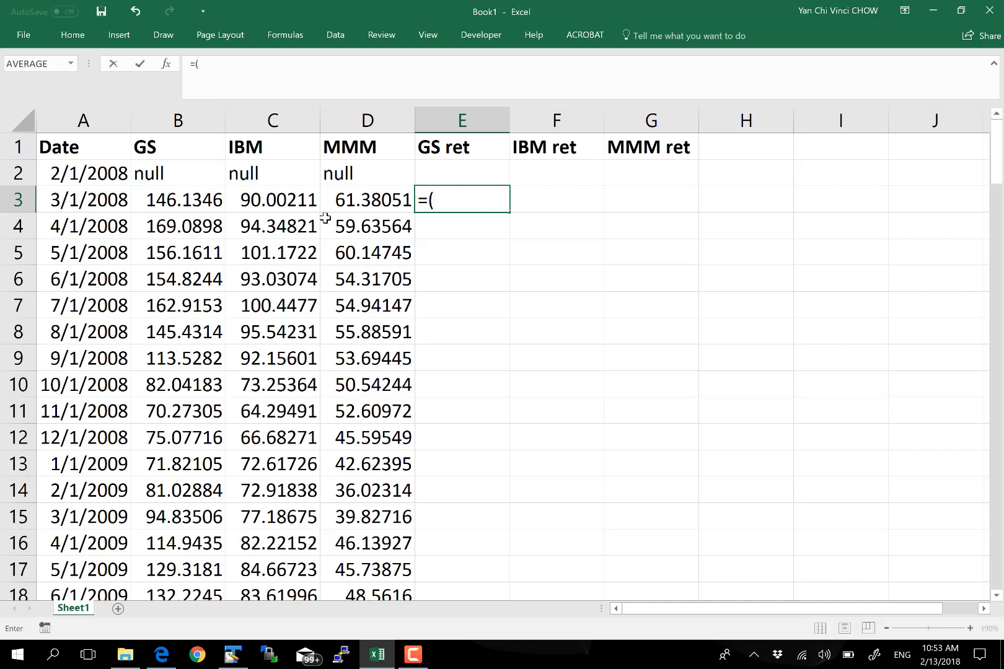
{"action": "type", "text": "("}
{"action": "left_click", "coordinate": [173, 199]}
{"action": "type", "text": "-"}
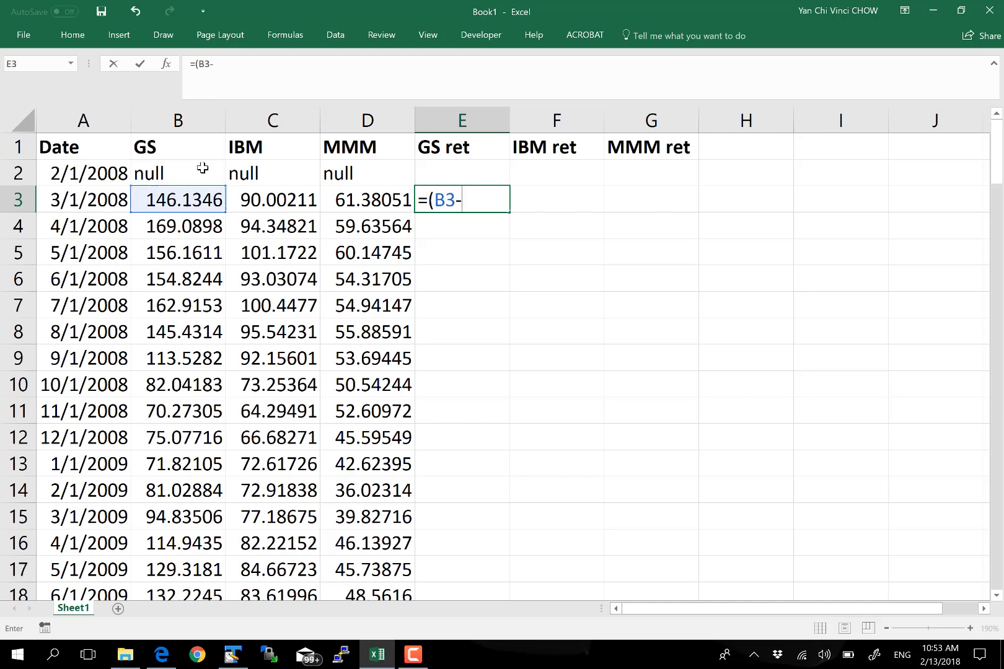
{"action": "left_click", "coordinate": [202, 167]}
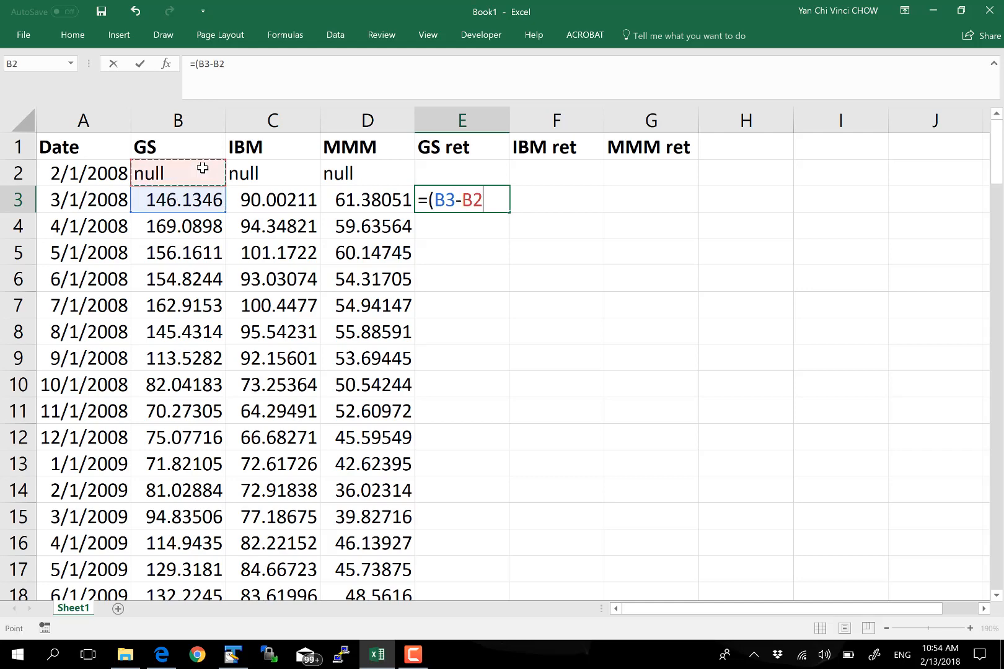
{"action": "type", "text": ")/B2"}
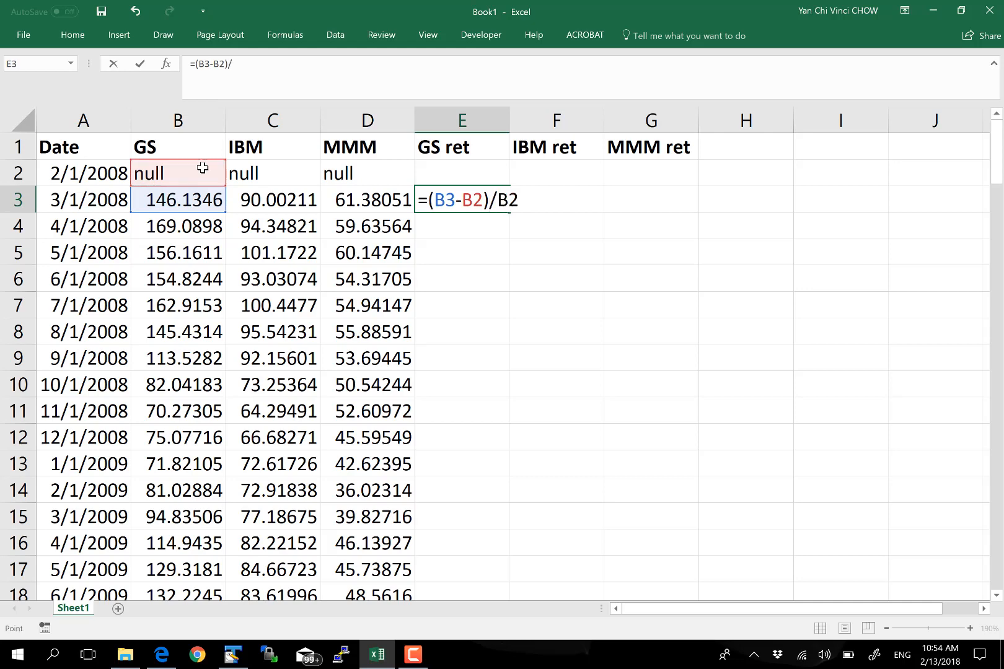
{"action": "left_click", "coordinate": [203, 168]}
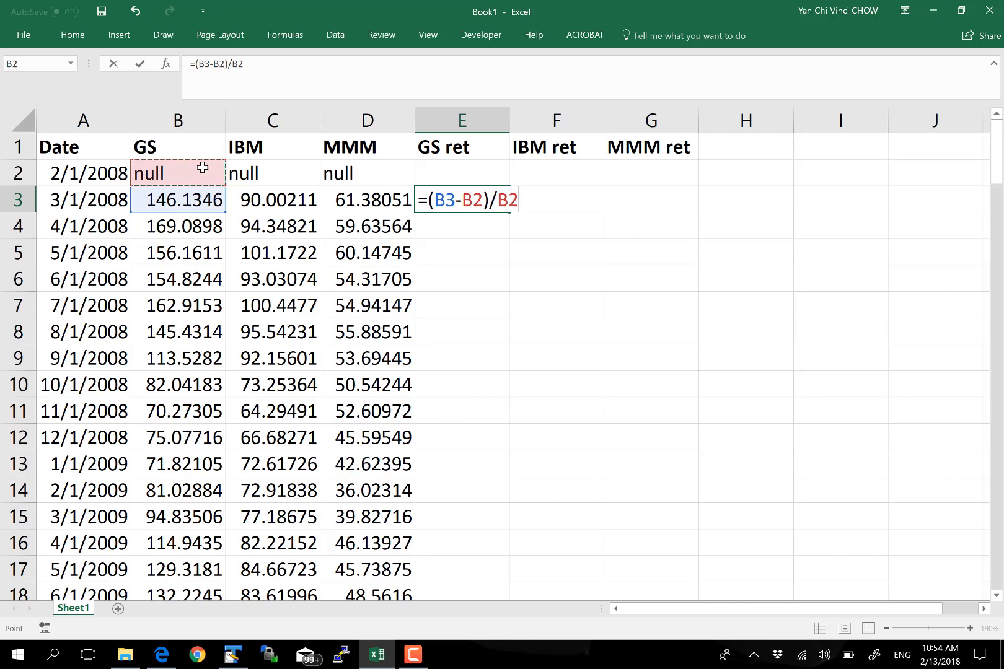
{"action": "key", "text": "Return"}
- Fill the GS return formula from E3 down to E4, and clear cell E3
{"action": "left_click", "coordinate": [464, 195]}
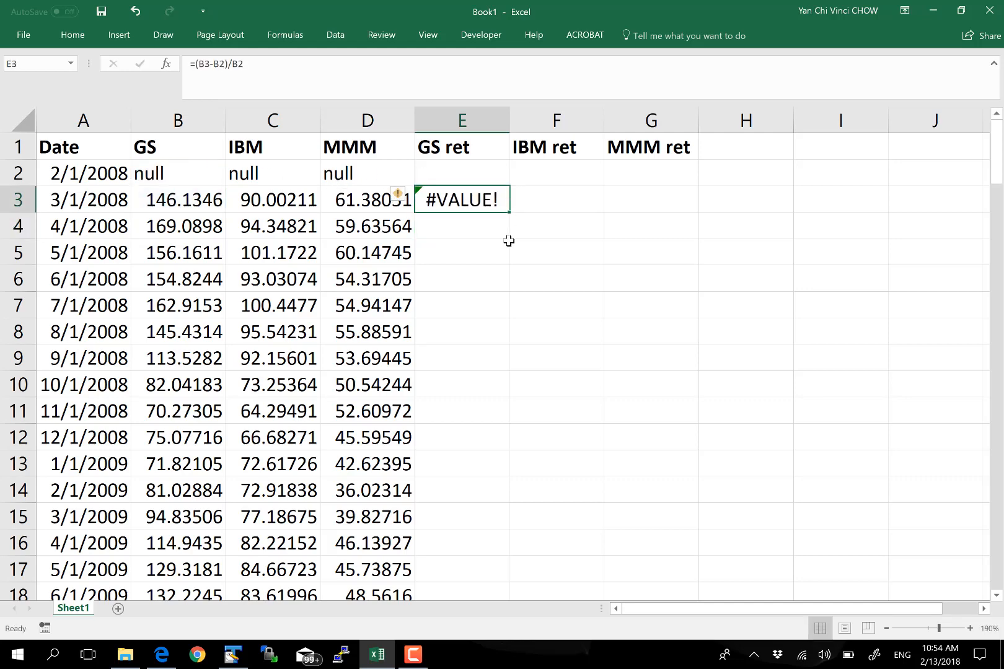
{"action": "left_click_drag", "start_coordinate": [501, 238], "coordinate": [501, 239]}
{"action": "left_click", "coordinate": [578, 331]}
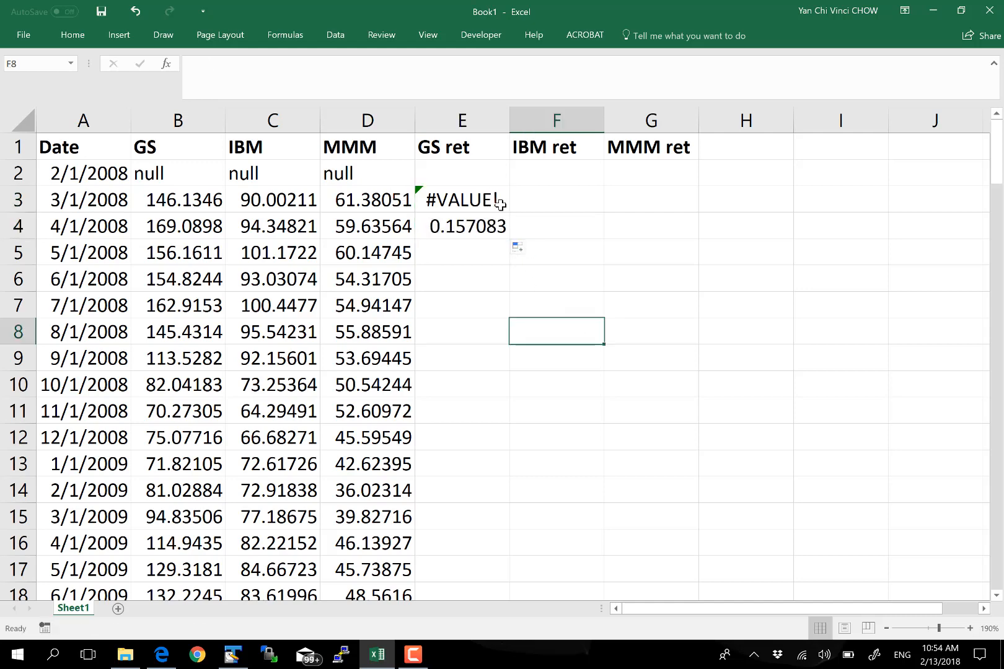
{"action": "left_click", "coordinate": [491, 195]}
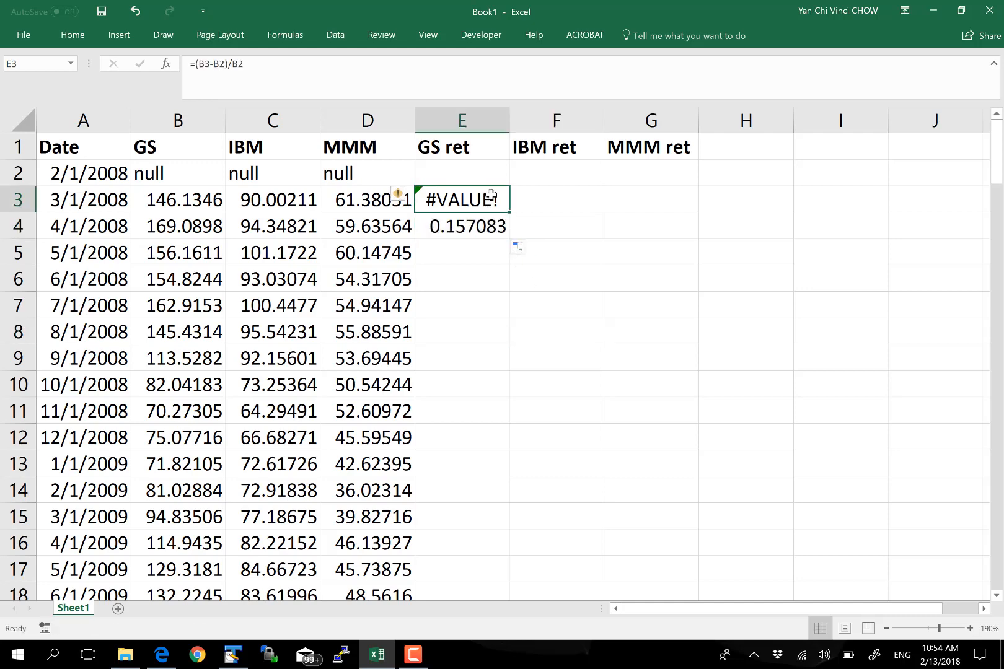
{"action": "key", "text": "Delete"}
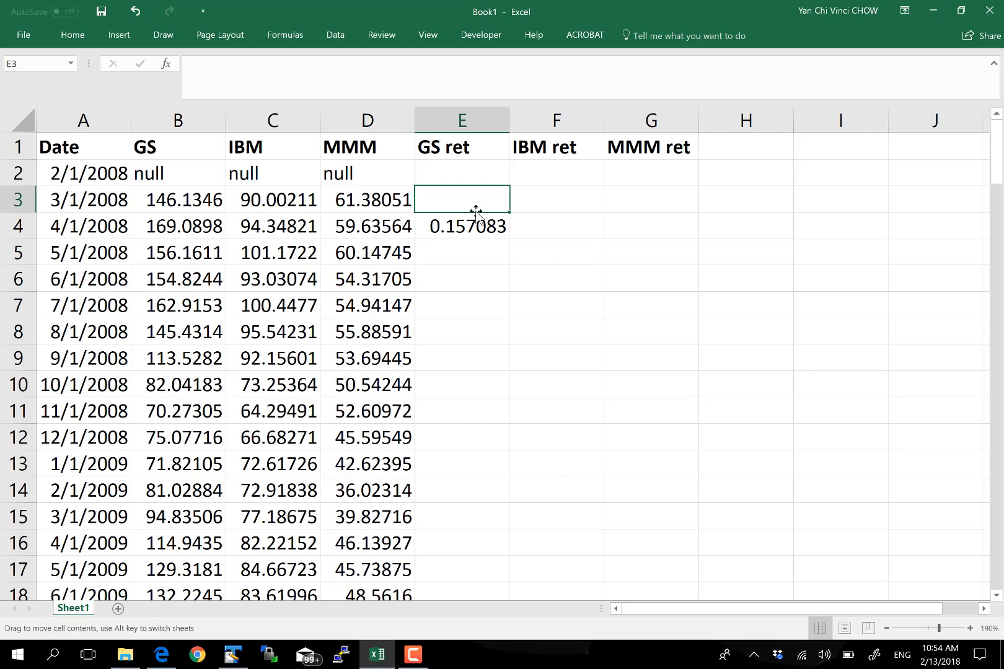
- Fill the return formula in E4 across to G4 for IBM and MMM
{"action": "left_click", "coordinate": [496, 233]}
{"action": "left_click_drag", "start_coordinate": [509, 238], "coordinate": [646, 238]}
{"action": "left_click", "coordinate": [598, 269]}
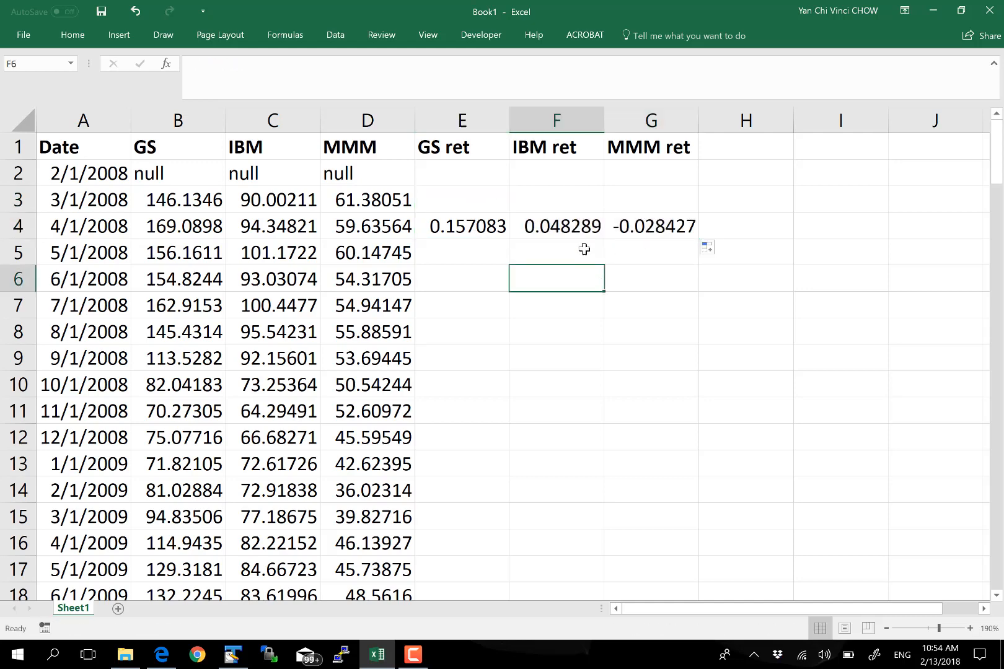
{"action": "left_click", "coordinate": [477, 231]}
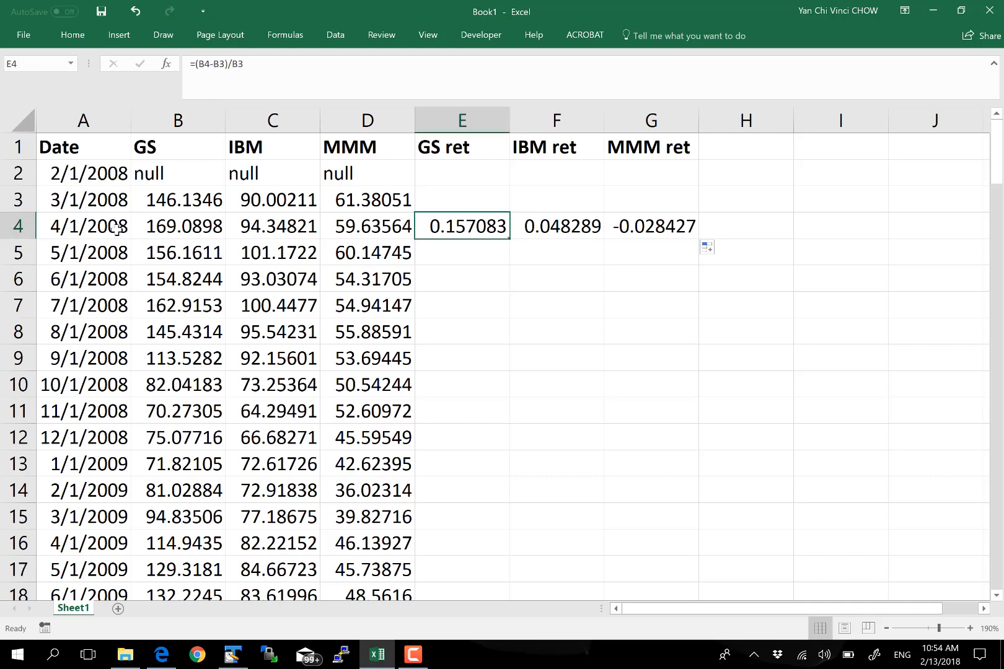
{"action": "left_click", "coordinate": [119, 205]}
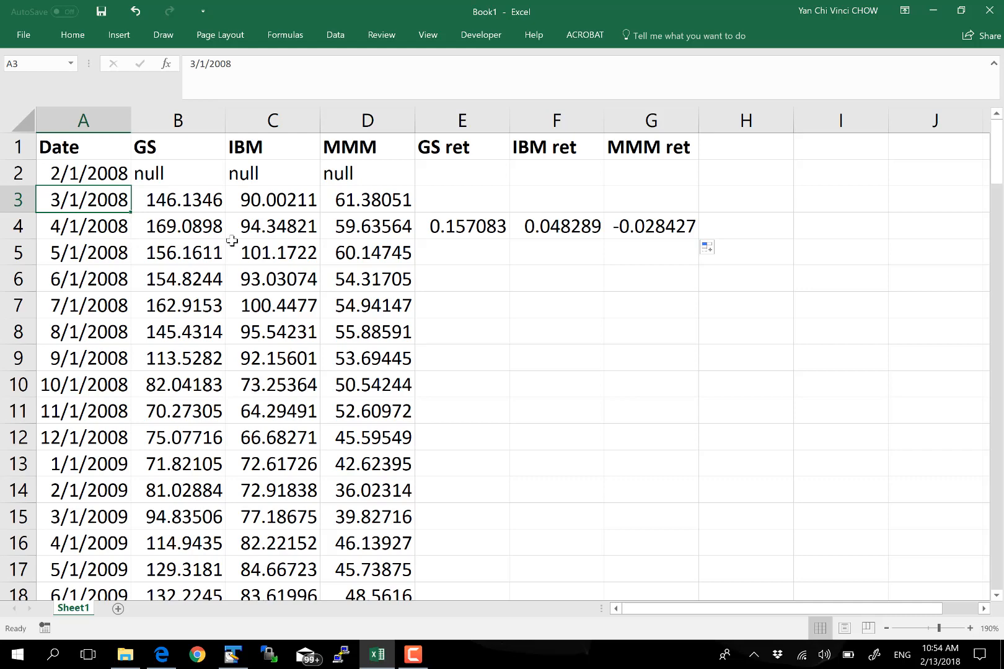
{"action": "left_click", "coordinate": [436, 263]}
- Format the returns in E4:G4 as percentages
{"action": "left_click_drag", "start_coordinate": [442, 226], "coordinate": [657, 226]}
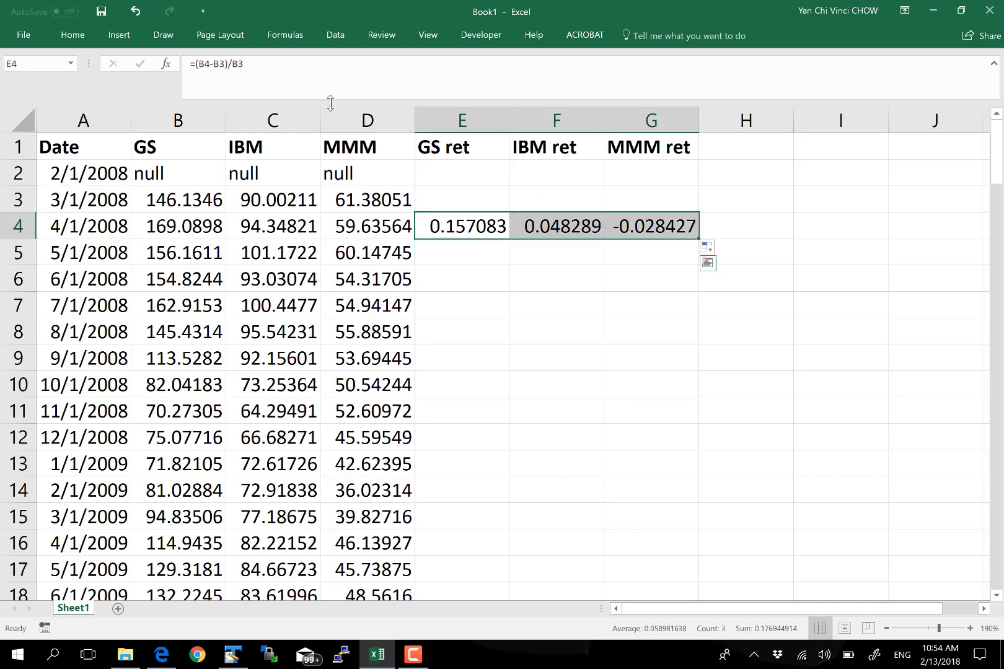
{"action": "left_click", "coordinate": [72, 36]}
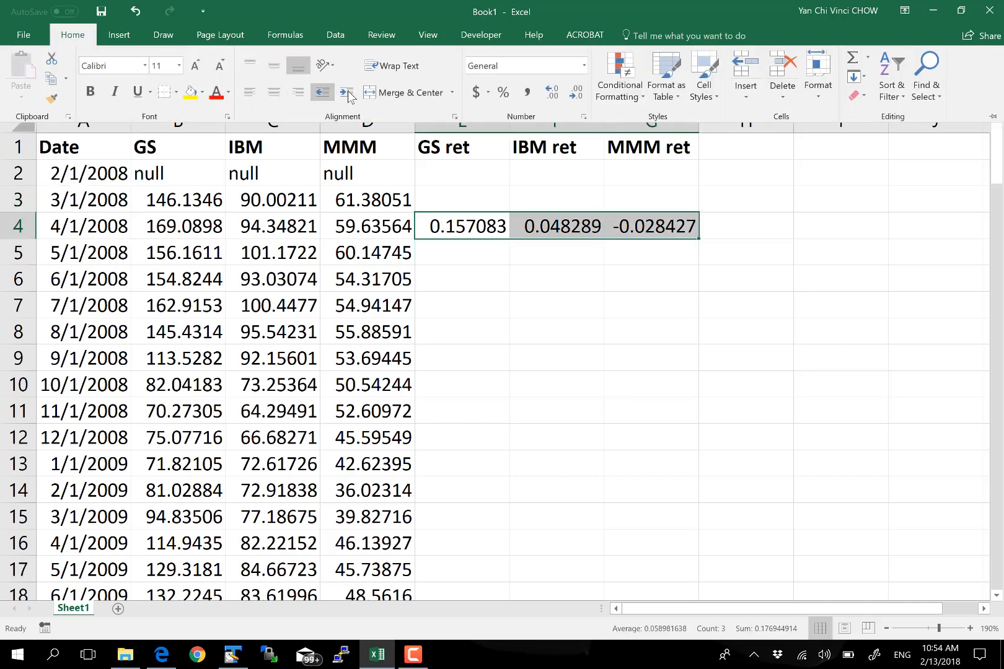
{"action": "left_click", "coordinate": [503, 92]}
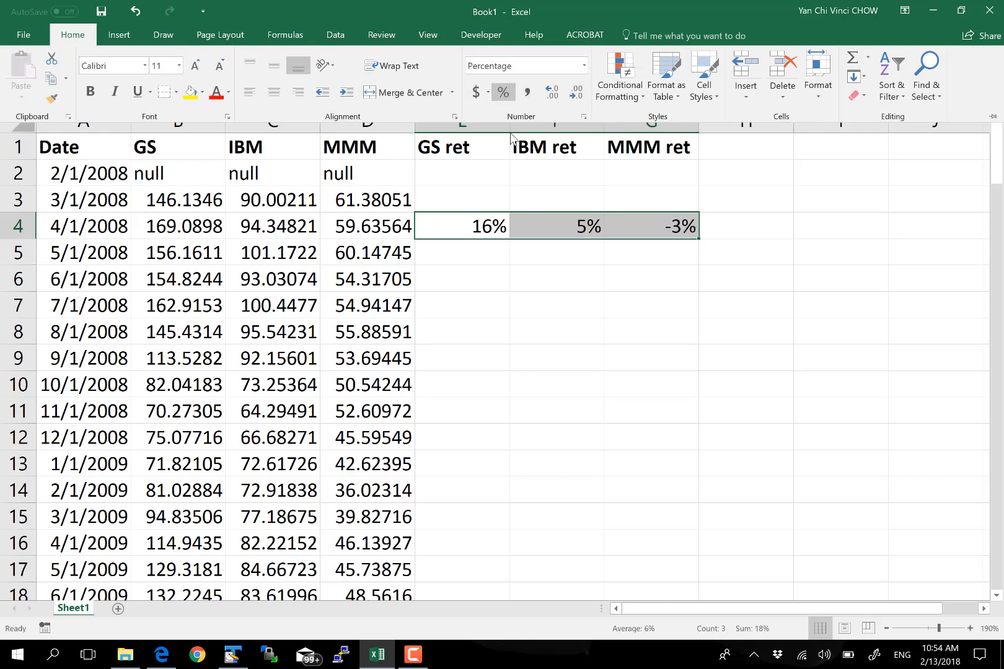
- Show the returns in E4:G4 with one decimal place and fill their formulas down to row 123
{"action": "left_click", "coordinate": [551, 91]}
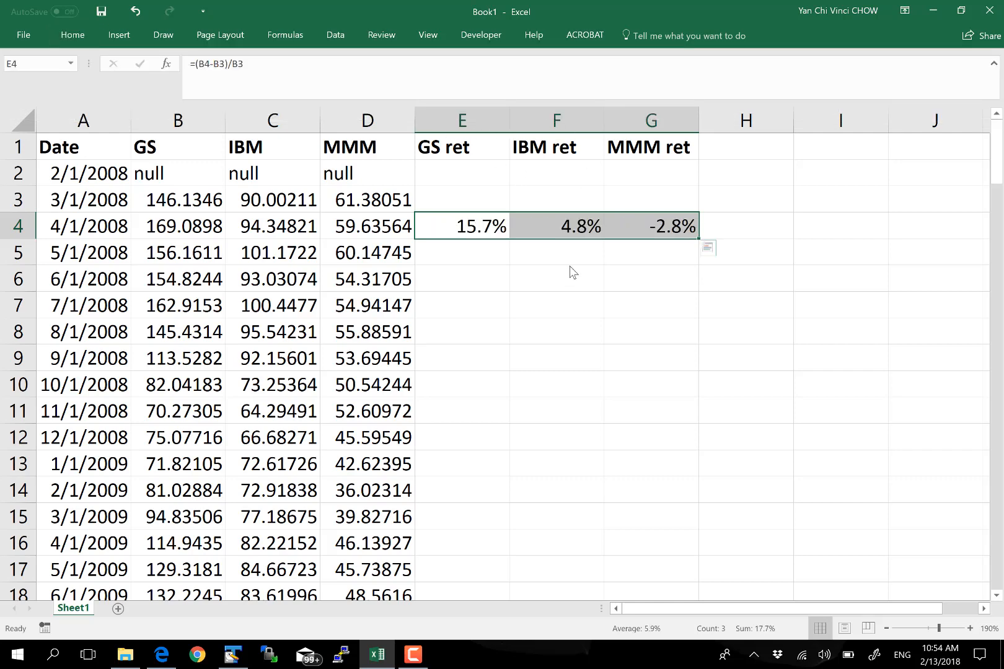
{"action": "left_click", "coordinate": [570, 266]}
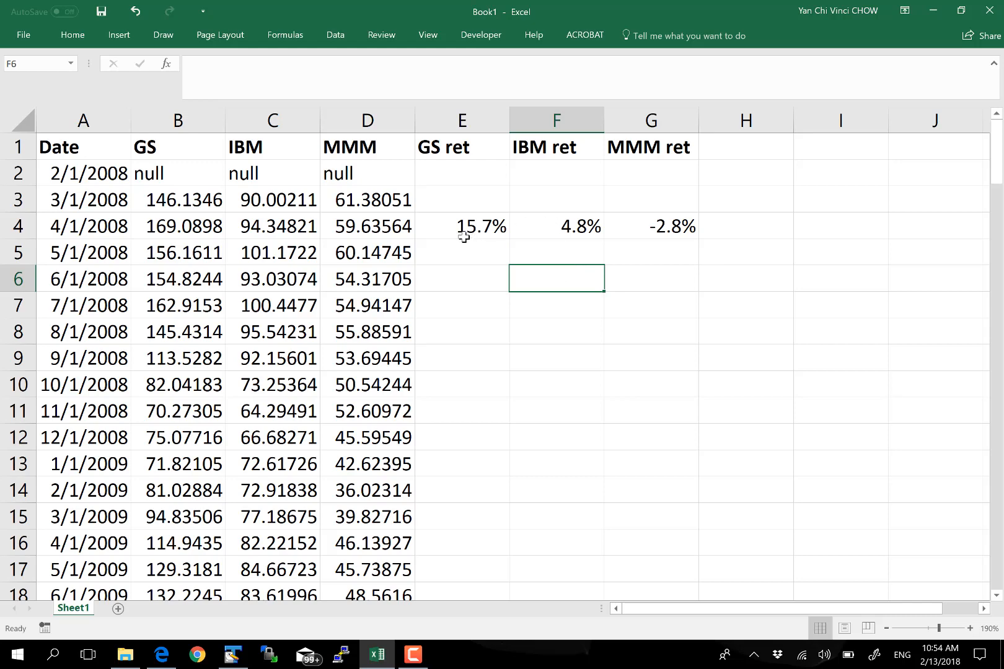
{"action": "left_click_drag", "start_coordinate": [464, 231], "coordinate": [695, 262]}
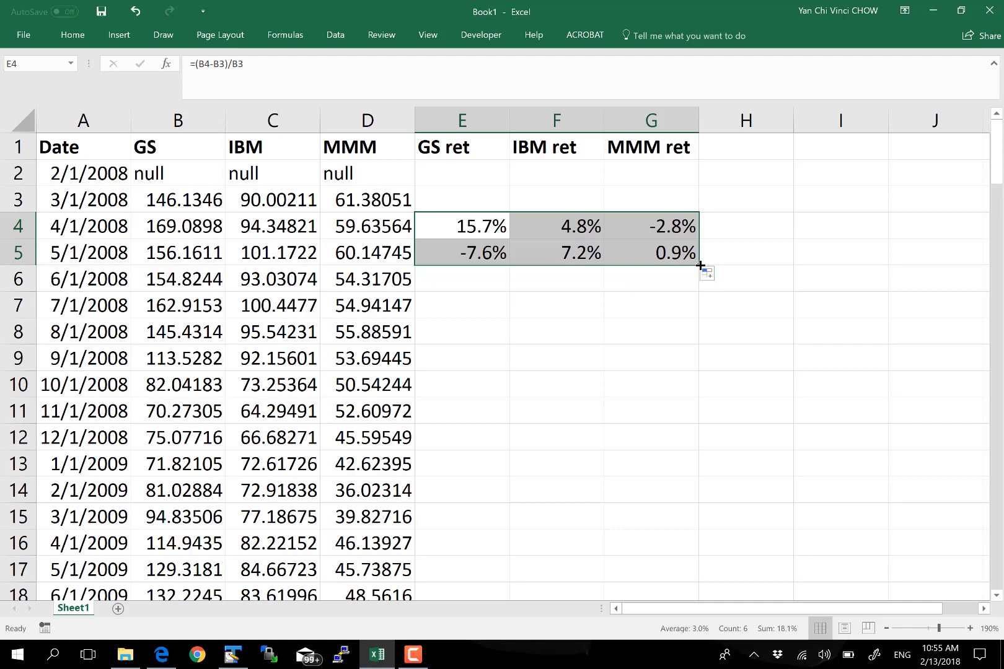
{"action": "left_click_drag", "start_coordinate": [699, 265], "coordinate": [623, 555]}
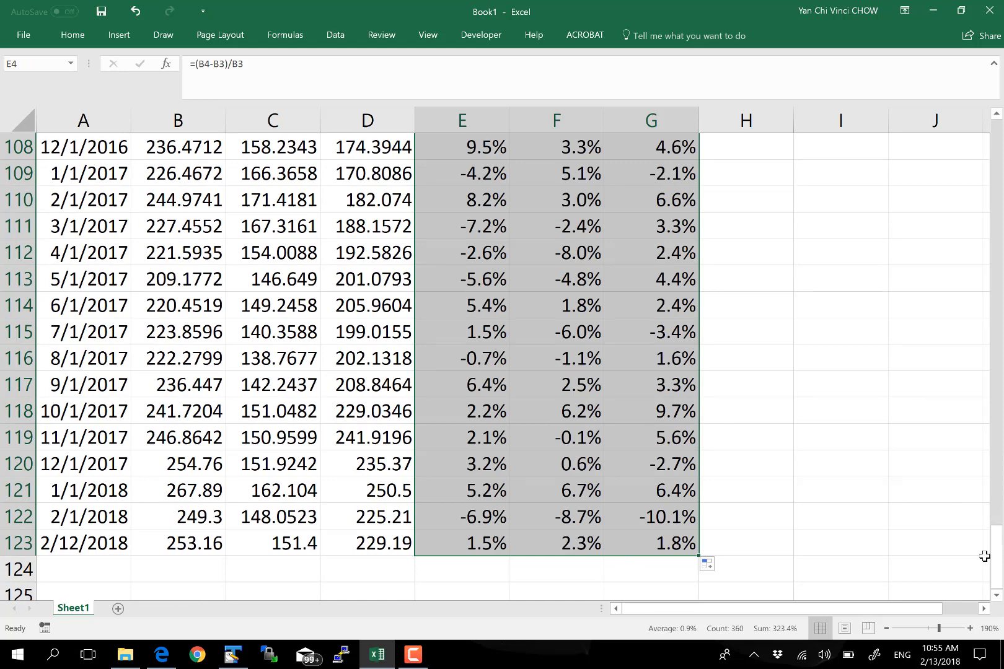
{"action": "left_click_drag", "start_coordinate": [996, 562], "coordinate": [854, 188]}
{"action": "left_click", "coordinate": [800, 243]}
{"action": "left_click", "coordinate": [784, 170]}
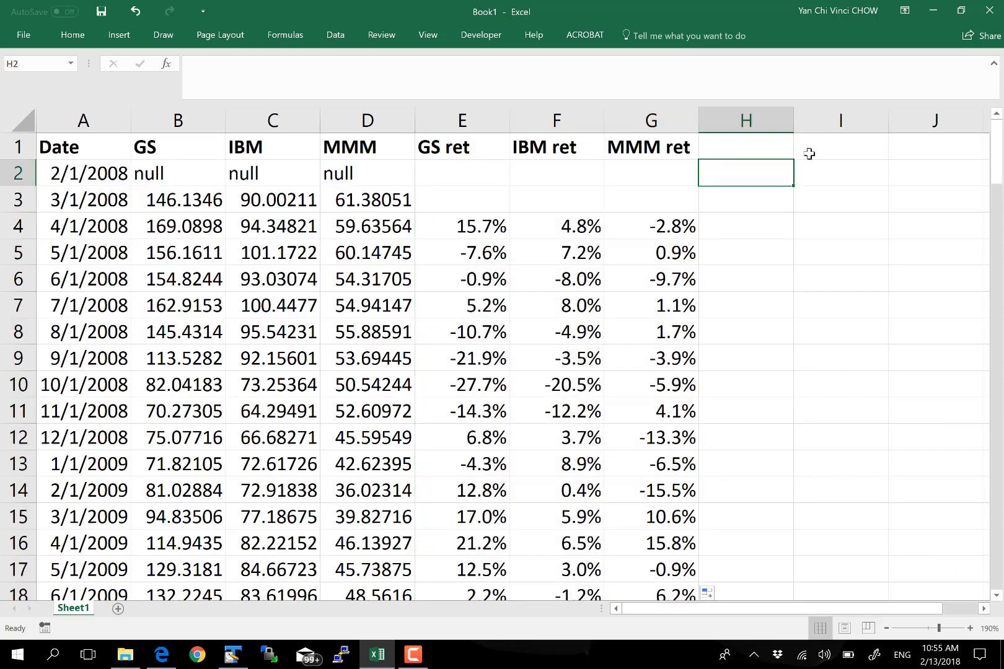
- Enter the row labels GS, IBM and MMM in cells I2 to I4 for a summary table
{"action": "left_click", "coordinate": [834, 147]}
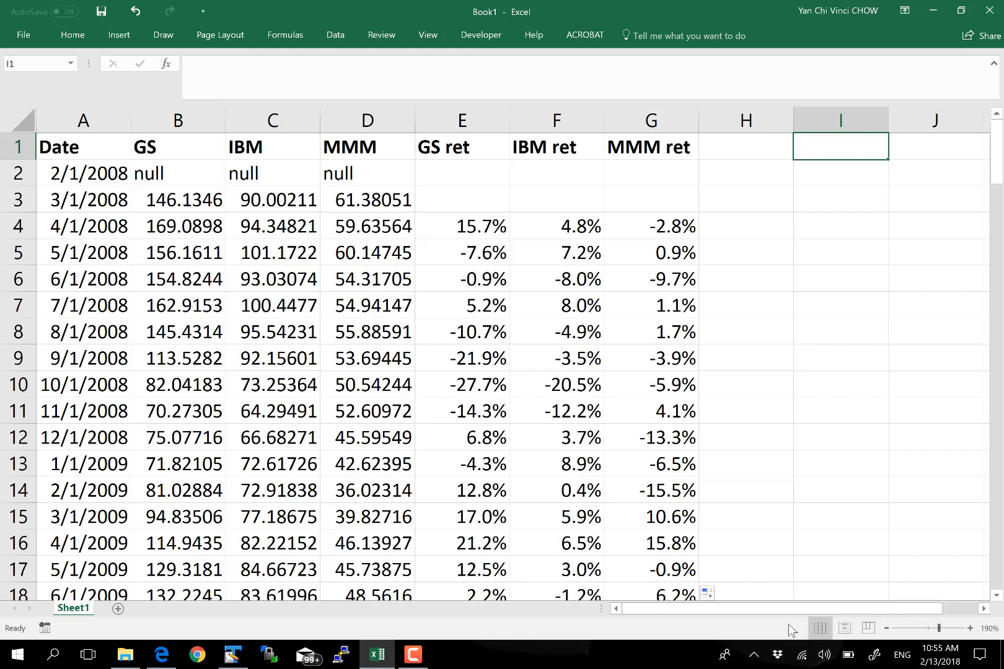
{"action": "left_click_drag", "start_coordinate": [868, 609], "coordinate": [910, 583]}
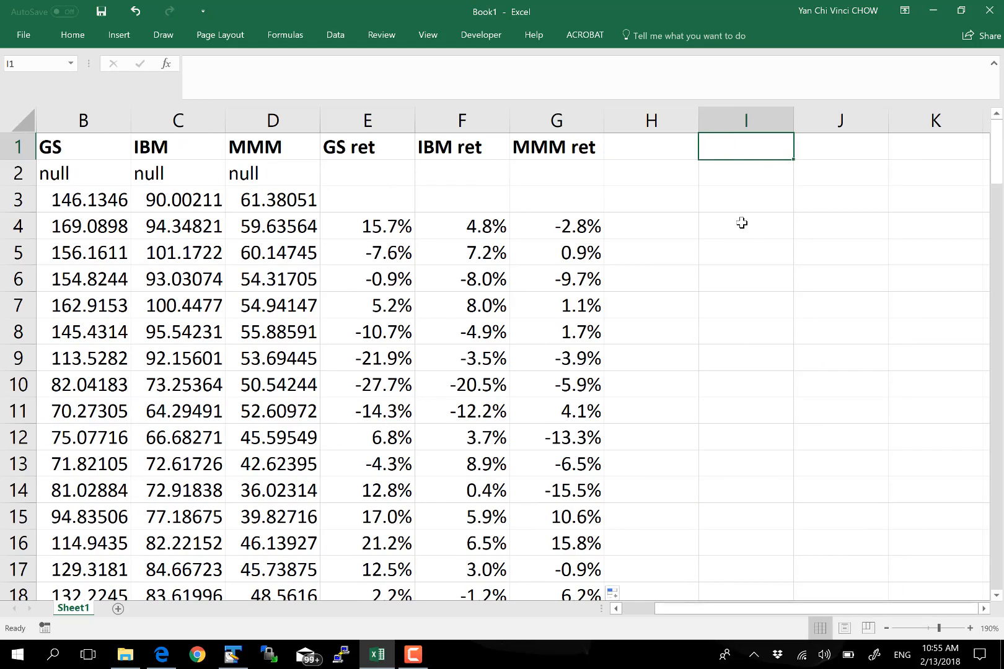
{"action": "left_click", "coordinate": [748, 170]}
{"action": "left_click", "coordinate": [753, 157]}
{"action": "key", "text": "Return"}
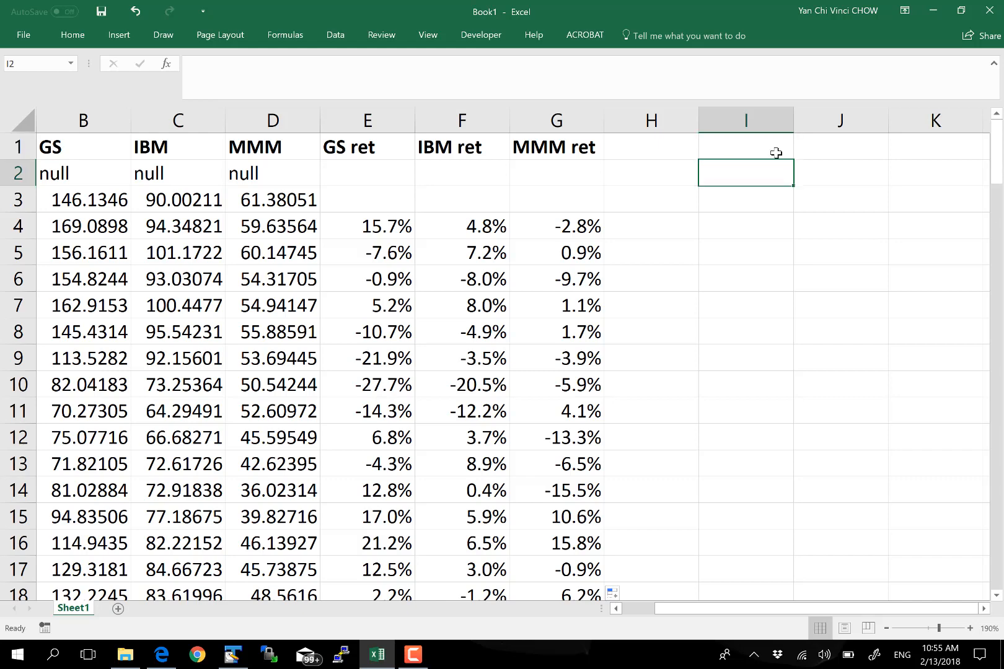
{"action": "type", "text": "GS"}
{"action": "key", "text": "Return"}
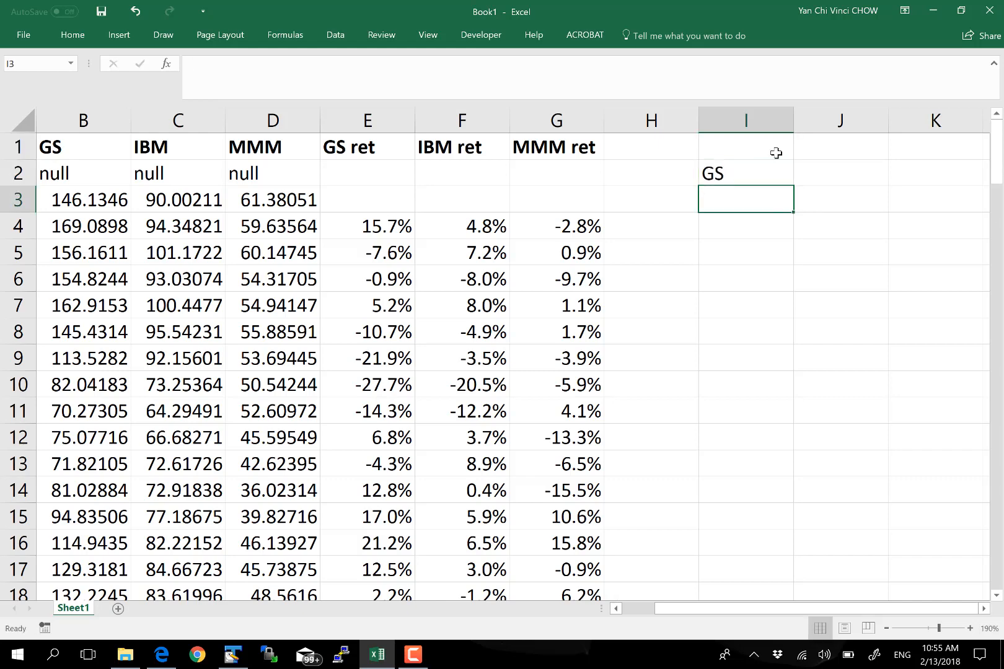
{"action": "type", "text": "IBM"}
{"action": "key", "text": "Return"}
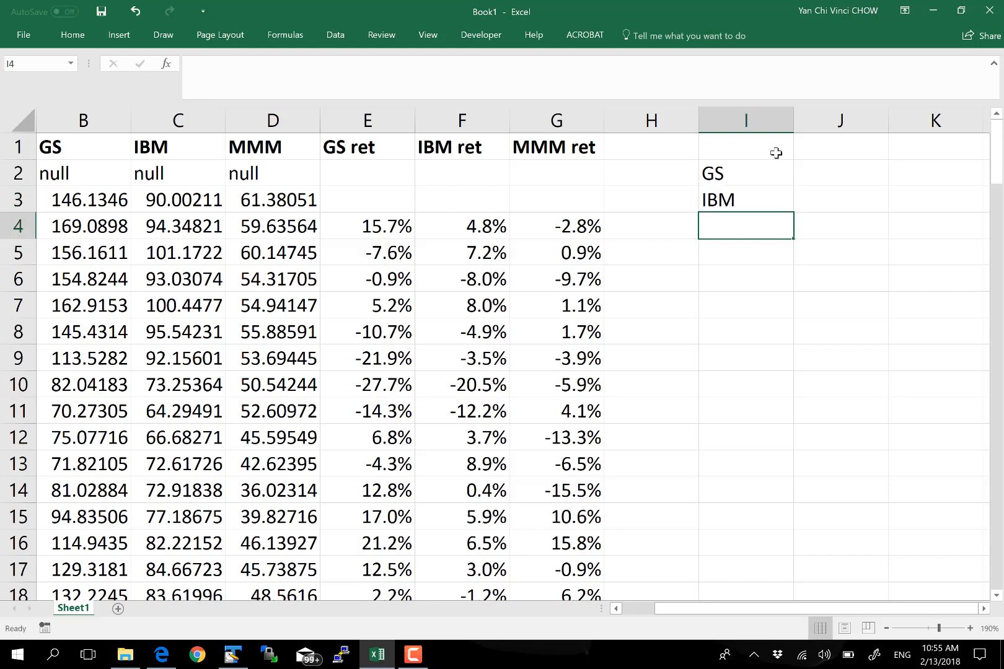
{"action": "type", "text": "MMM"}
- Enter the column header "Avg. Ret." in cell J1 of the summary table
{"action": "key", "text": "Right"}
{"action": "key", "text": "Up"}
{"action": "key", "text": "Up"}
{"action": "key", "text": "Up"}
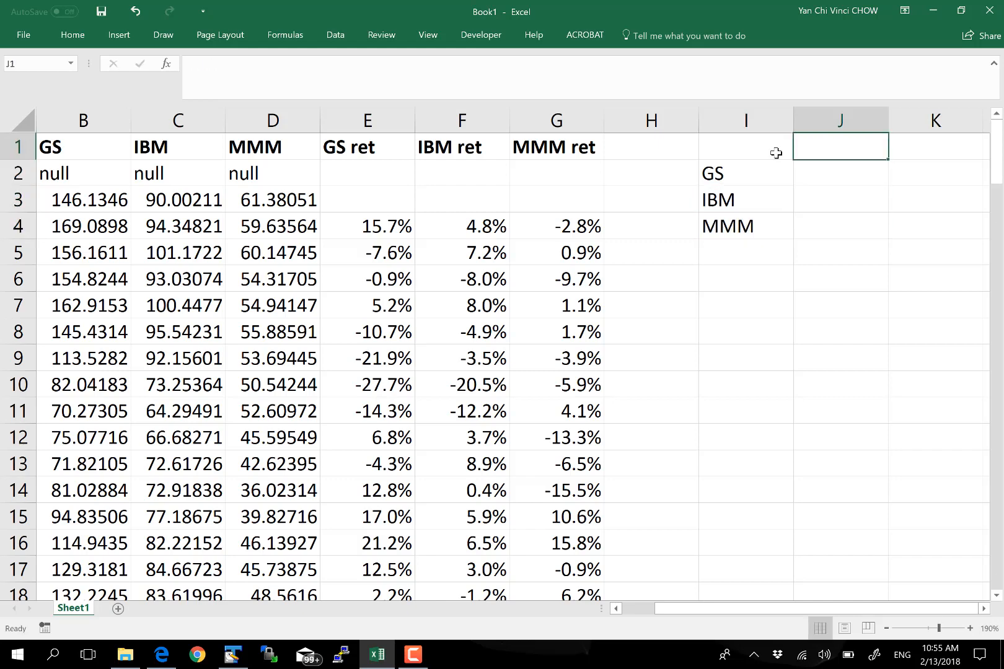
{"action": "type", "text": "Re"}
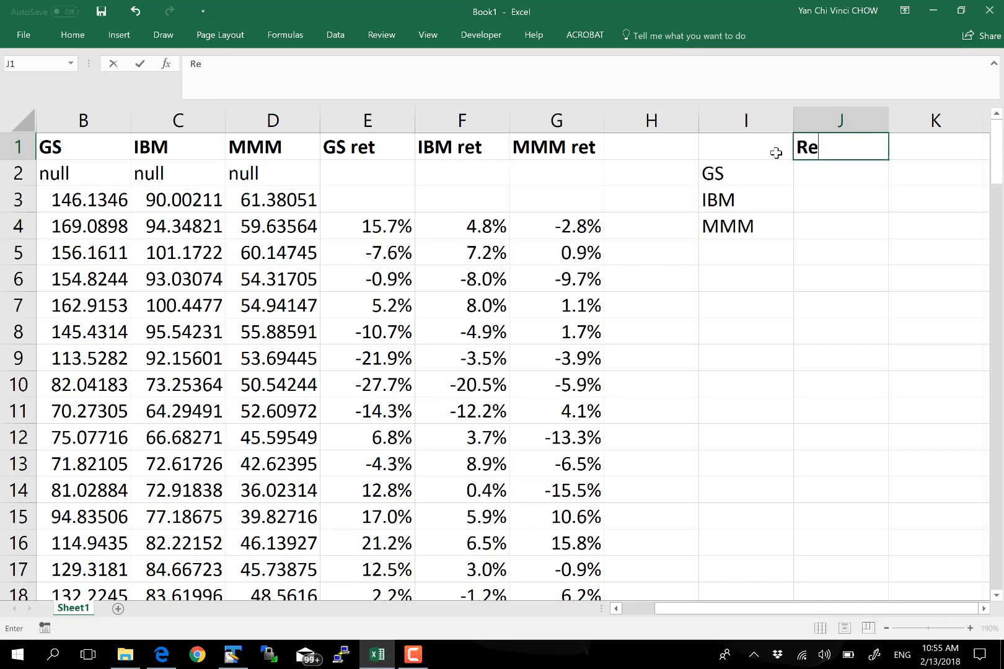
{"action": "key", "text": "BackSpace"}
{"action": "key", "text": "BackSpace"}
{"action": "type", "text": "Avg. Retu"}
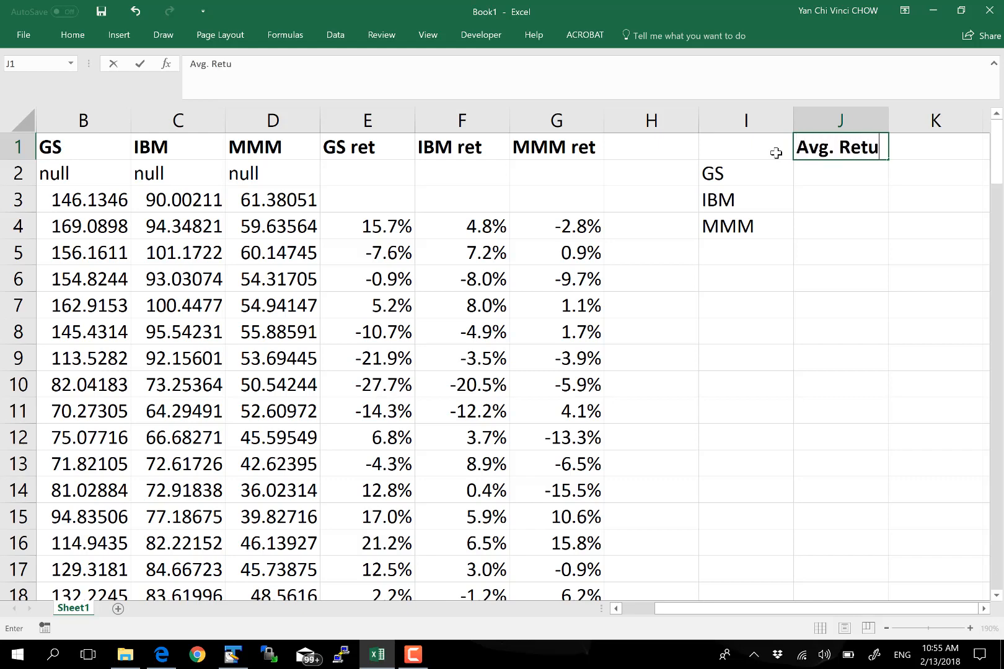
{"action": "key", "text": "BackSpace"}
{"action": "type", "text": "."}
{"action": "key", "text": "Tab"}
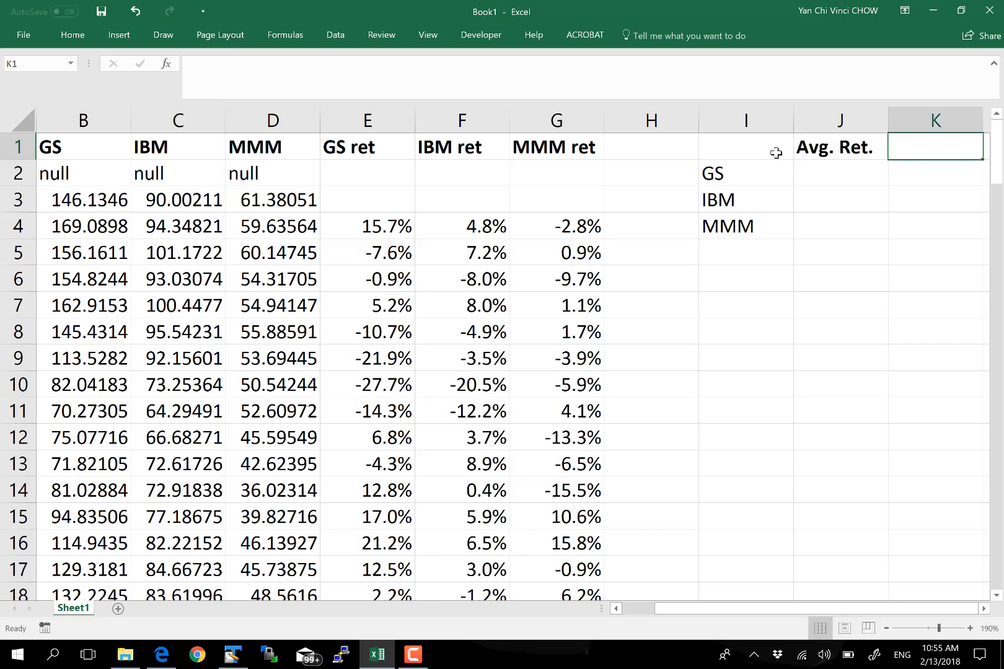
- Enter the column header "SD" in cell K1 of the summary table
{"action": "type", "text": "SD of"}
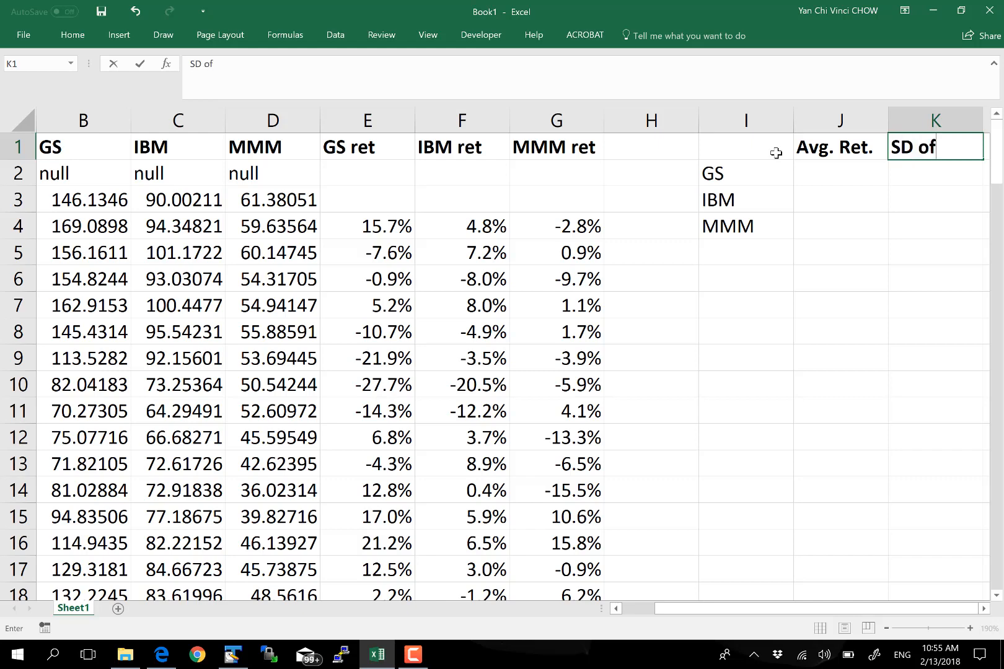
{"action": "key", "text": "BackSpace"}
{"action": "key", "text": "BackSpace"}
{"action": "key", "text": "BackSpace"}
{"action": "key", "text": "Return"}
- Calculate the average GS return in J2 with the formula =AVERAGE(E:E)
{"action": "left_click", "coordinate": [844, 164]}
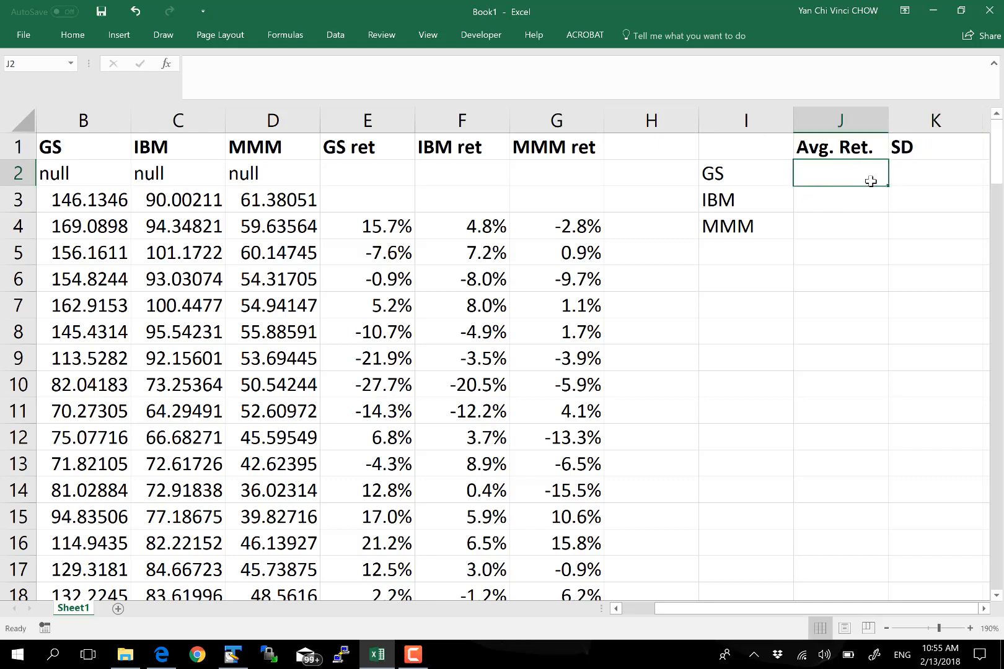
{"action": "left_click", "coordinate": [892, 168]}
{"action": "left_click", "coordinate": [827, 178]}
{"action": "type", "text": "=average("}
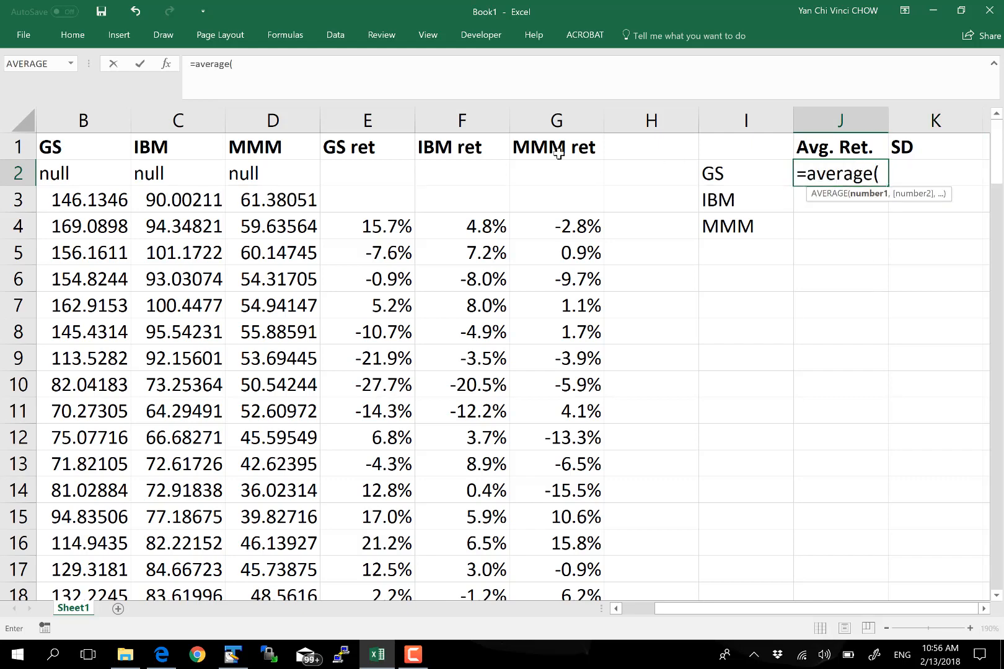
{"action": "left_click", "coordinate": [368, 121]}
{"action": "type", "text": ")"}
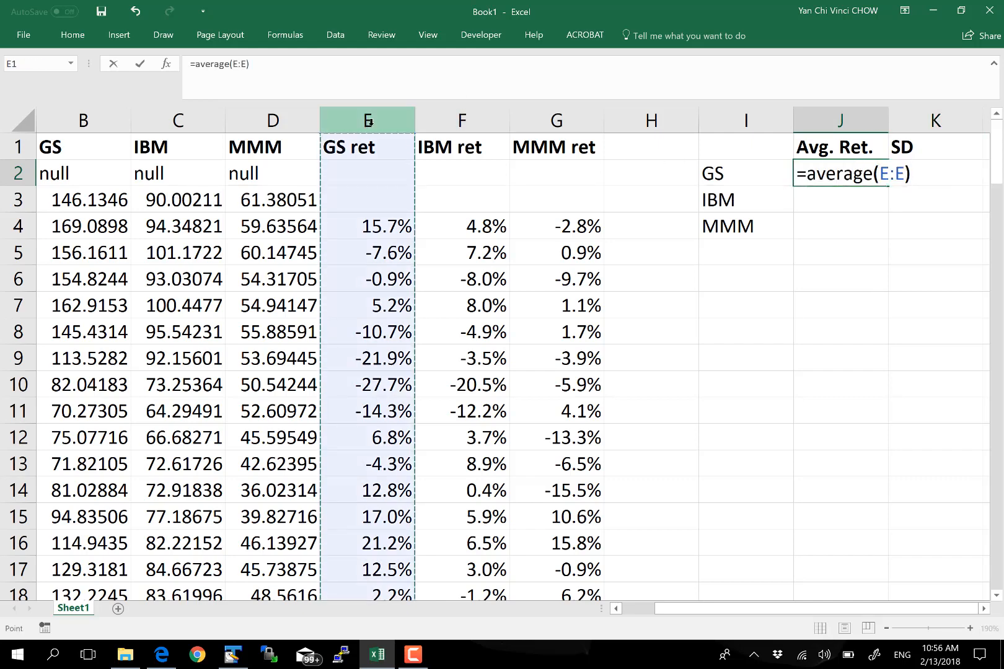
{"action": "key", "text": "Return"}
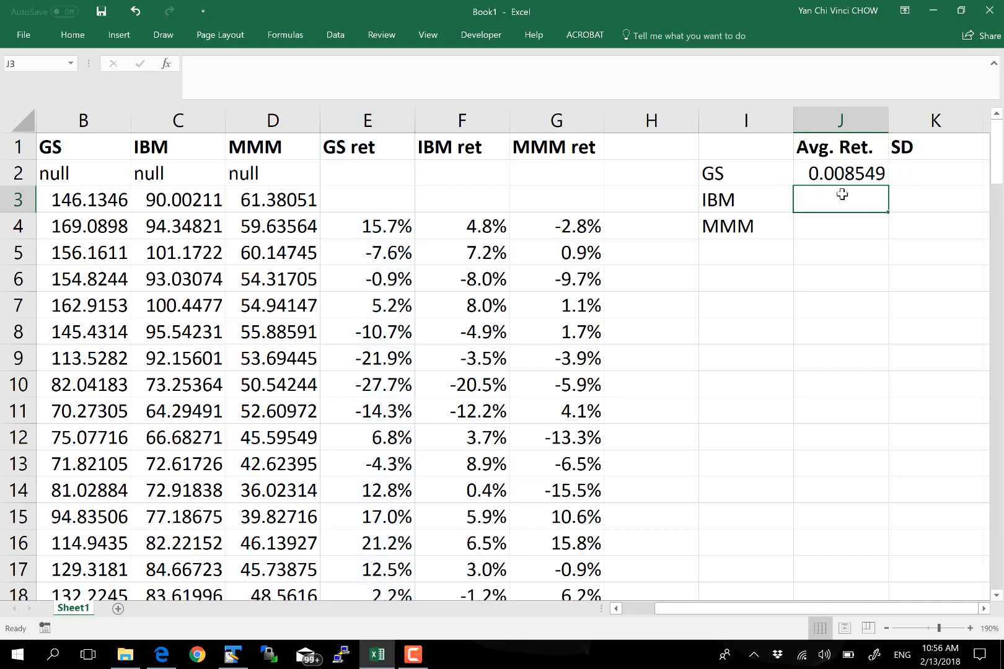
- Calculate the average IBM and MMM returns in J3 and J4 with =AVERAGE(F:F) and =AVERAGE(G:G)
{"action": "type", "text": "=average("}
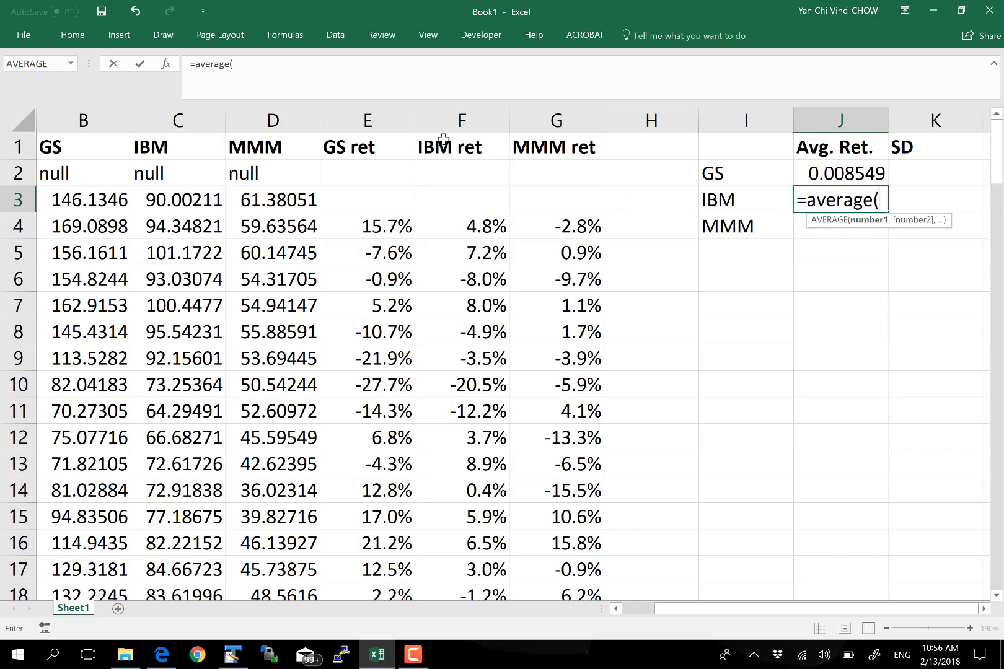
{"action": "left_click", "coordinate": [460, 124]}
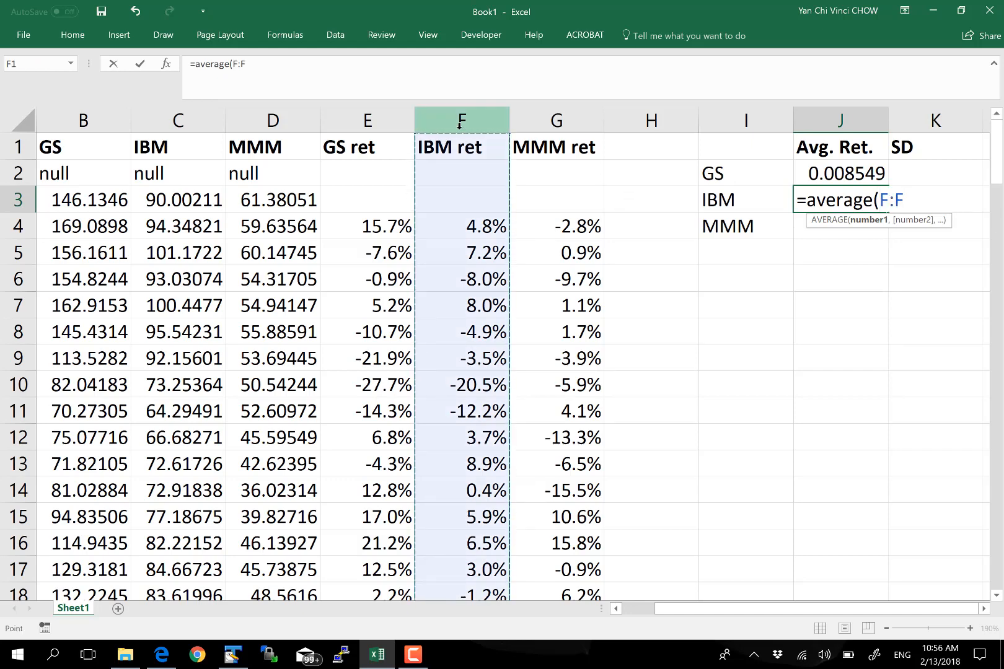
{"action": "type", "text": ")"}
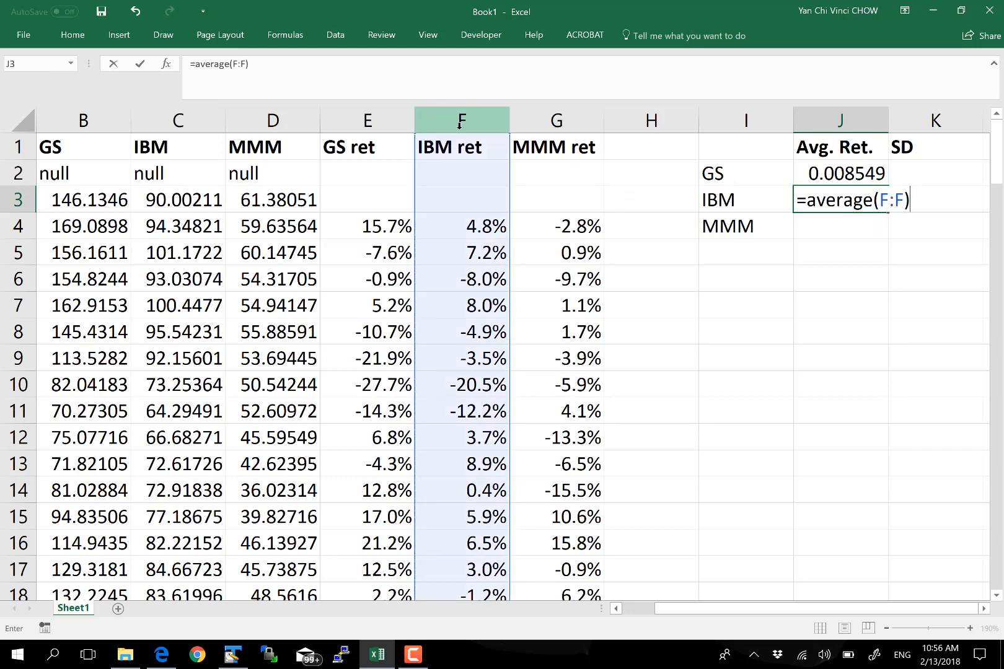
{"action": "key", "text": "Return"}
{"action": "type", "text": "=average("}
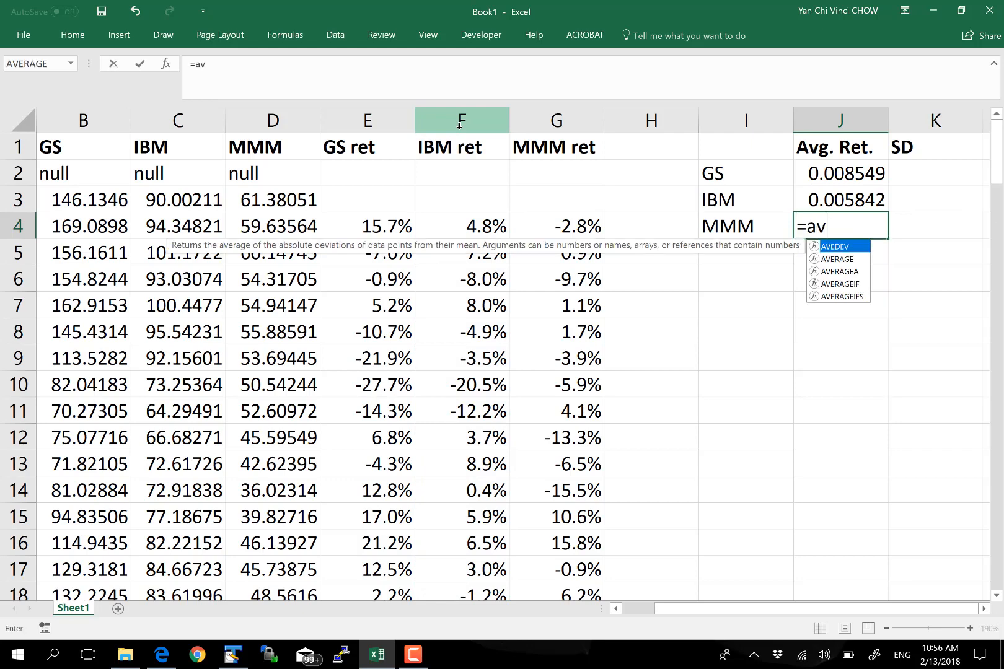
{"action": "left_click", "coordinate": [534, 121]}
{"action": "type", "text": ")"}
{"action": "key", "text": "Return"}
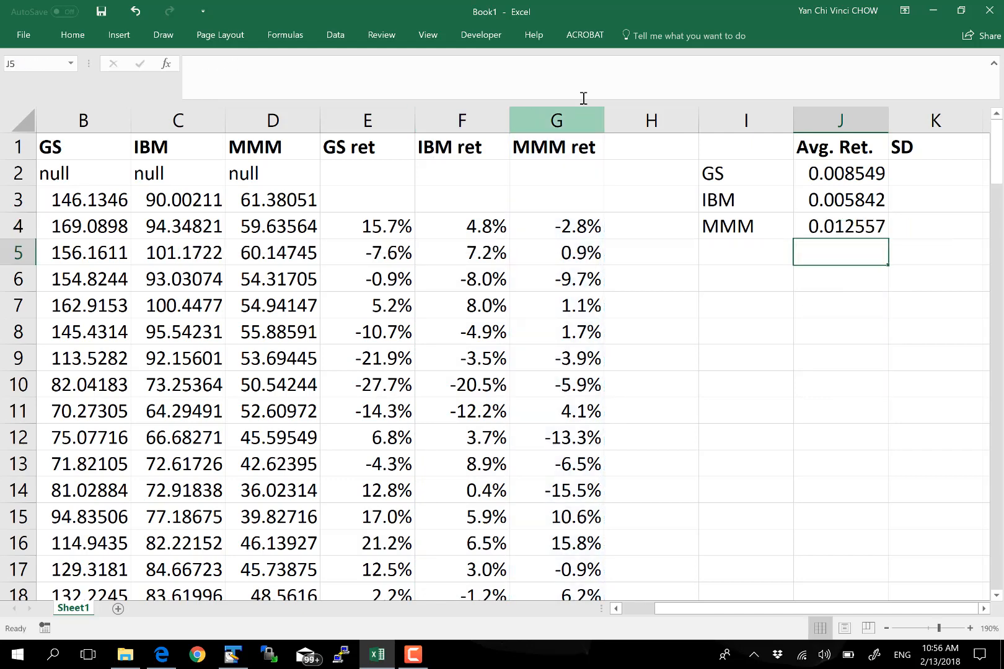
- Format the average returns in J2:J4 as percentages with one decimal place
{"action": "left_click_drag", "start_coordinate": [855, 179], "coordinate": [847, 245]}
{"action": "left_click", "coordinate": [832, 219]}
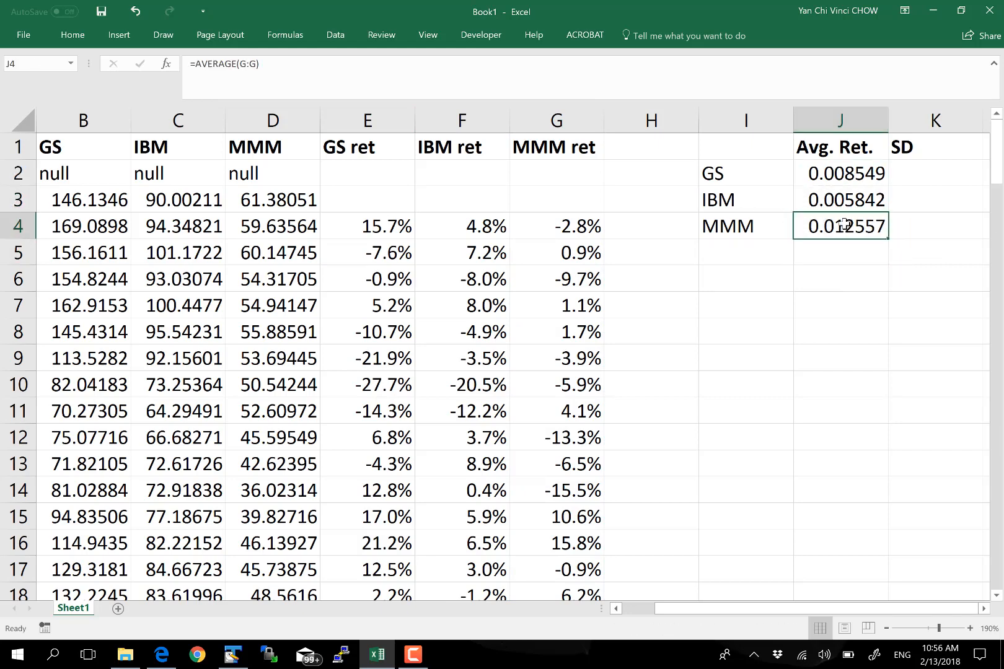
{"action": "double_click", "coordinate": [833, 223]}
{"action": "key", "text": "Escape"}
{"action": "left_click", "coordinate": [855, 171], "text": "shift"}
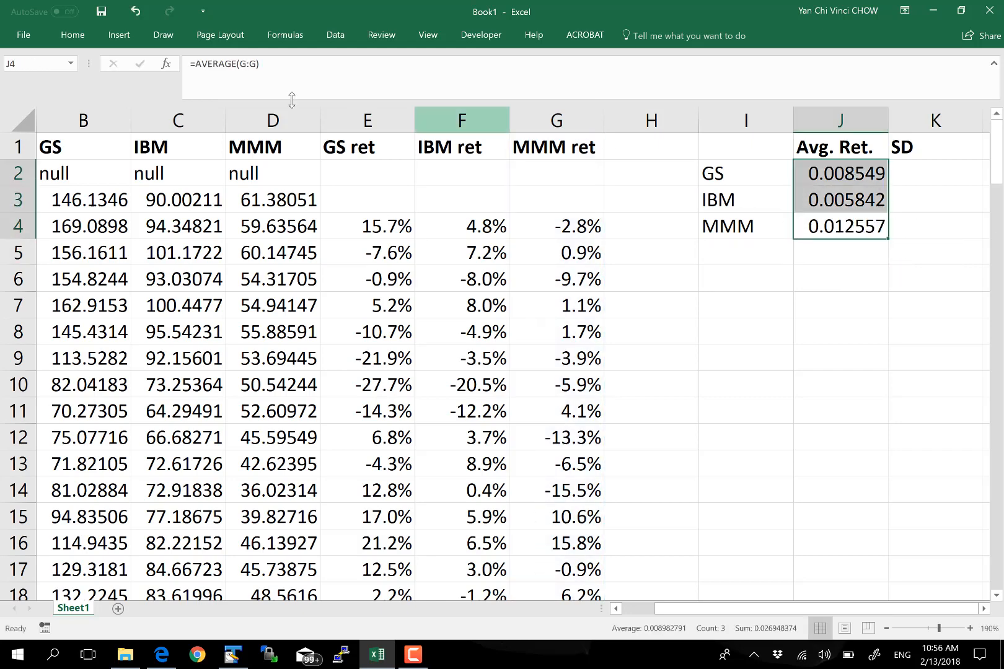
{"action": "left_click", "coordinate": [75, 37]}
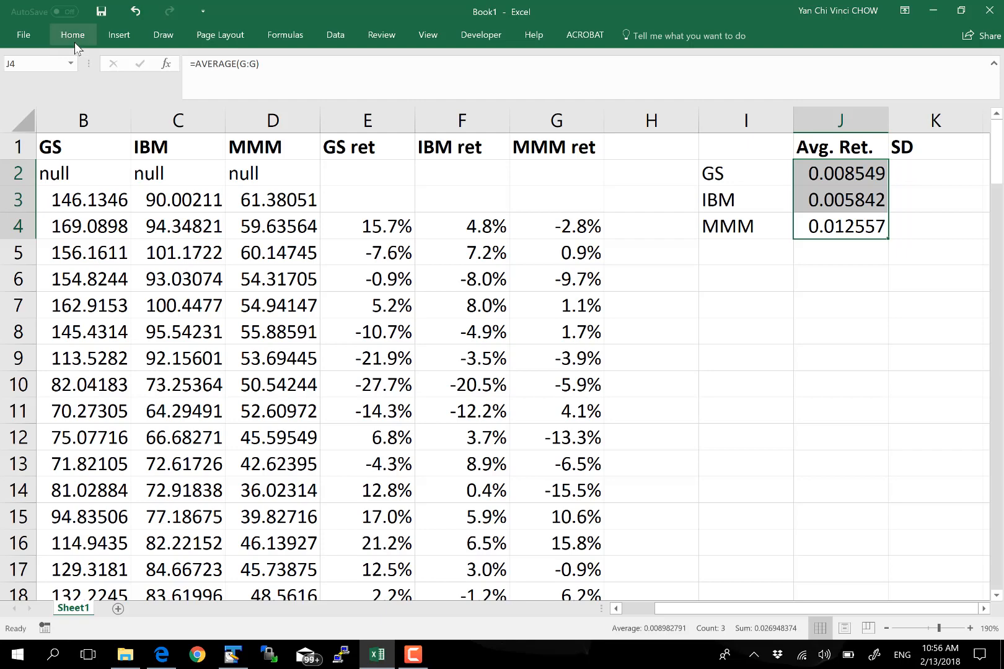
{"action": "left_click", "coordinate": [503, 92]}
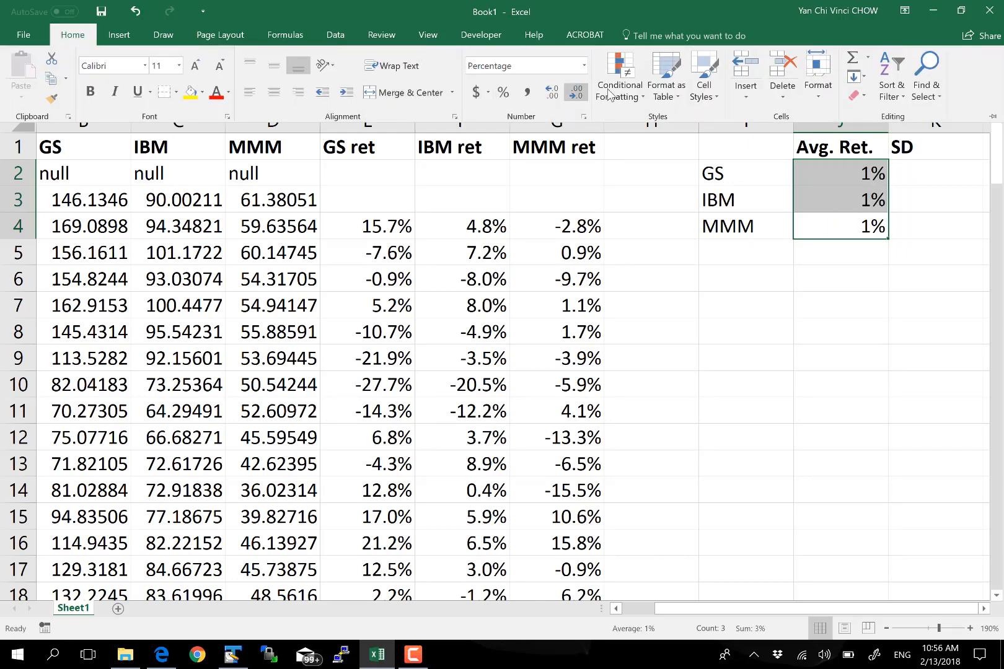
{"action": "left_click", "coordinate": [553, 92]}
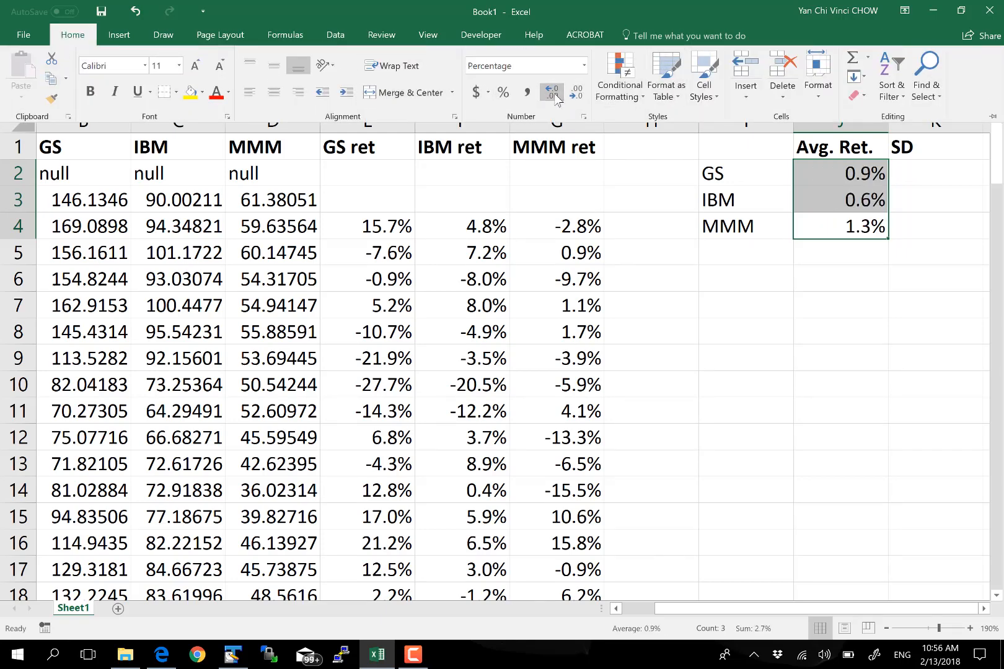
{"action": "left_click", "coordinate": [778, 311]}
{"action": "left_click", "coordinate": [775, 305]}
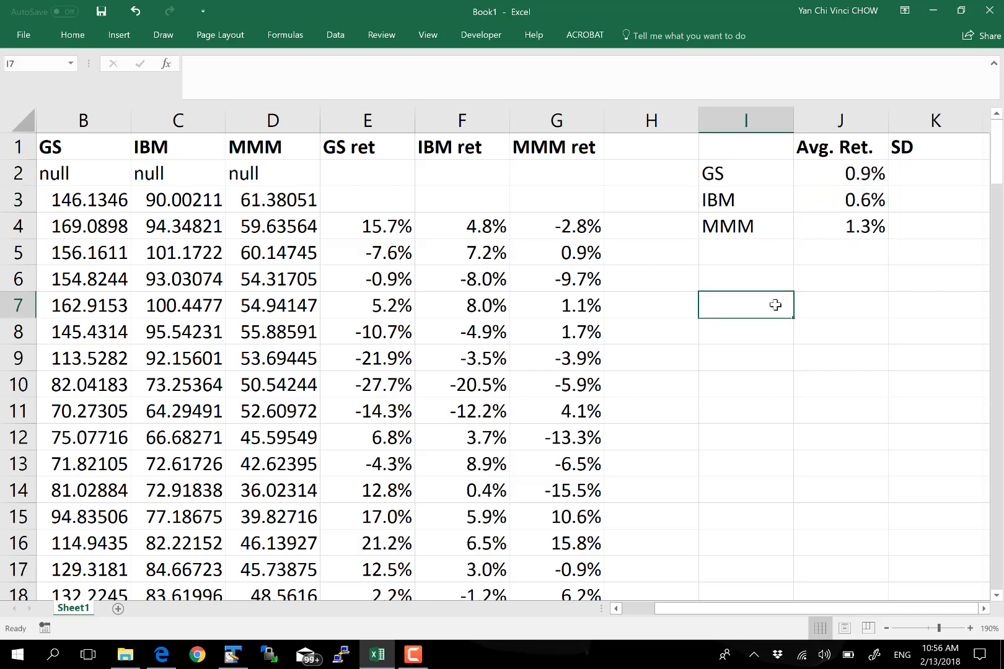
- Compare the average monthly returns of GS, IBM and MMM in J2:J4
{"action": "left_click", "coordinate": [868, 184]}
{"action": "left_click", "coordinate": [847, 223]}
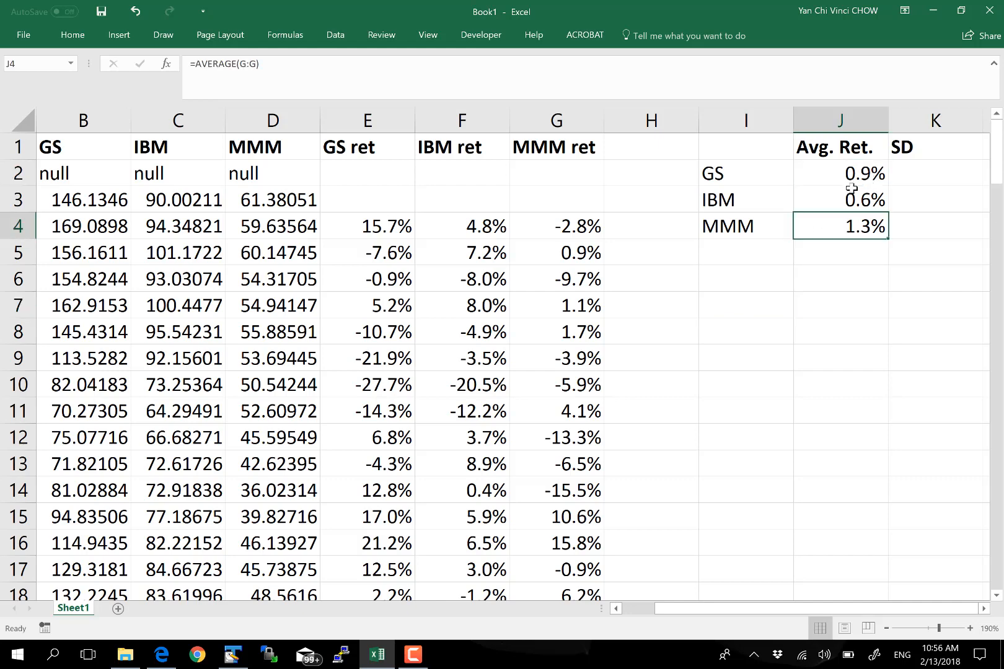
{"action": "left_click", "coordinate": [854, 183]}
{"action": "left_click", "coordinate": [841, 202]}
{"action": "left_click", "coordinate": [853, 176]}
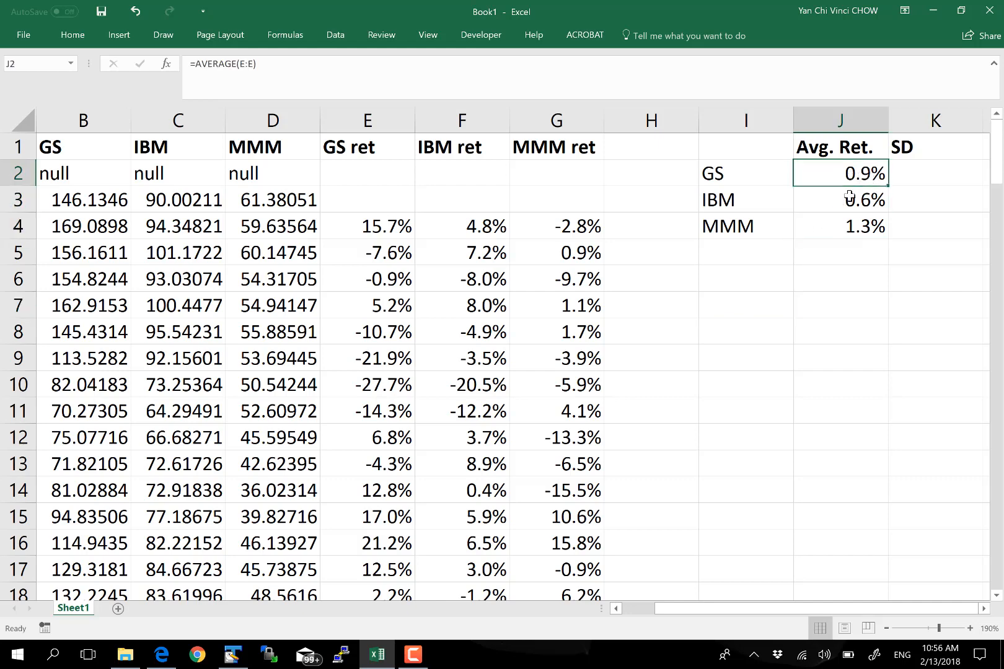
{"action": "left_click", "coordinate": [852, 200]}
{"action": "left_click", "coordinate": [846, 223]}
{"action": "left_click", "coordinate": [855, 200]}
{"action": "left_click", "coordinate": [867, 173]}
{"action": "left_click", "coordinate": [866, 199]}
{"action": "left_click", "coordinate": [864, 224]}
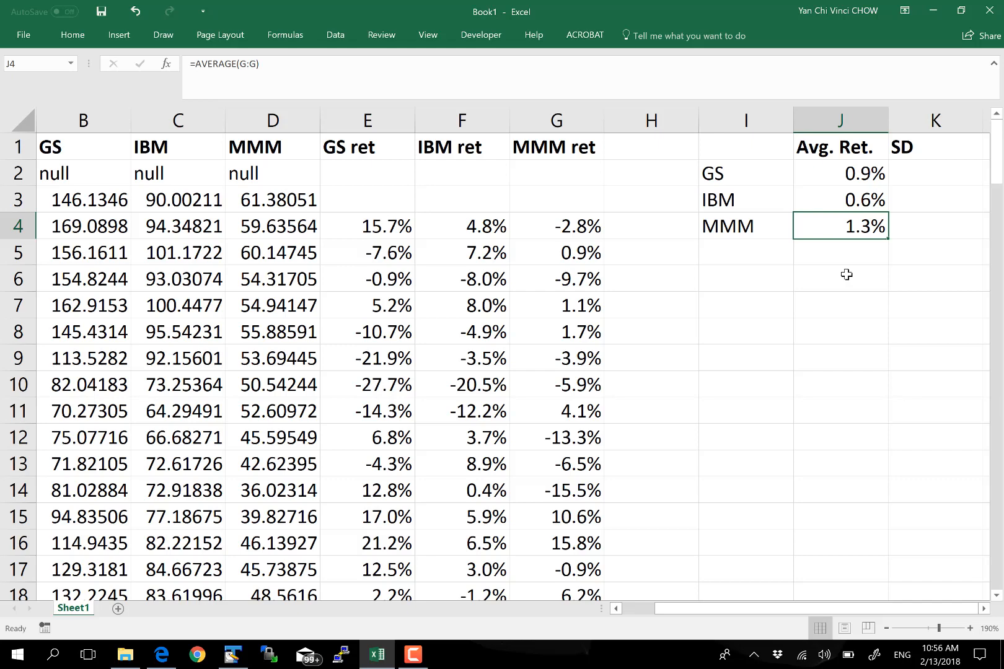
{"action": "left_click", "coordinate": [646, 191]}
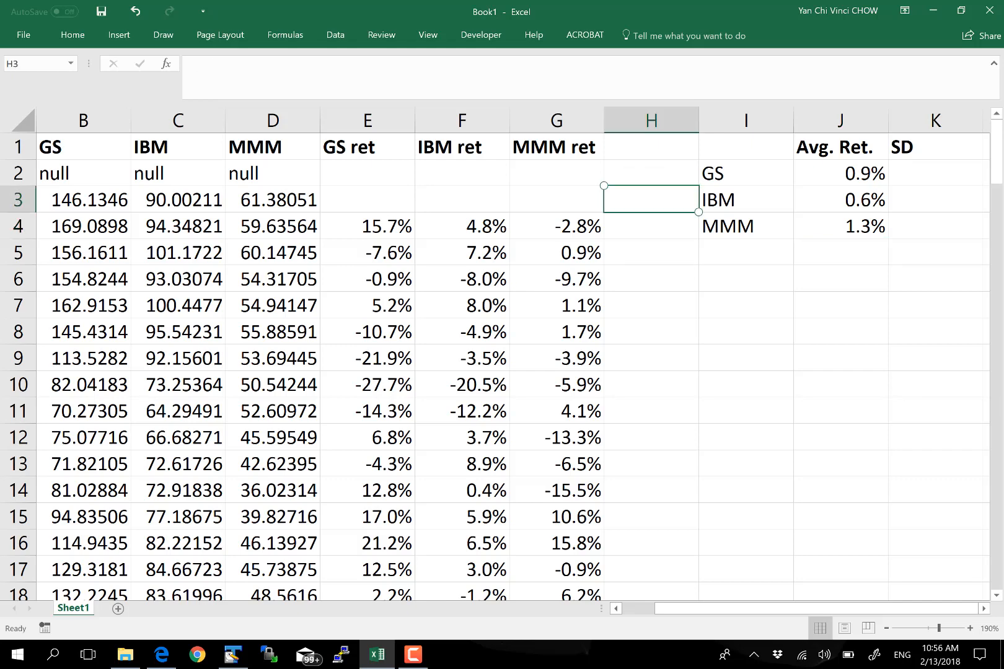
{"action": "left_click", "coordinate": [872, 260]}
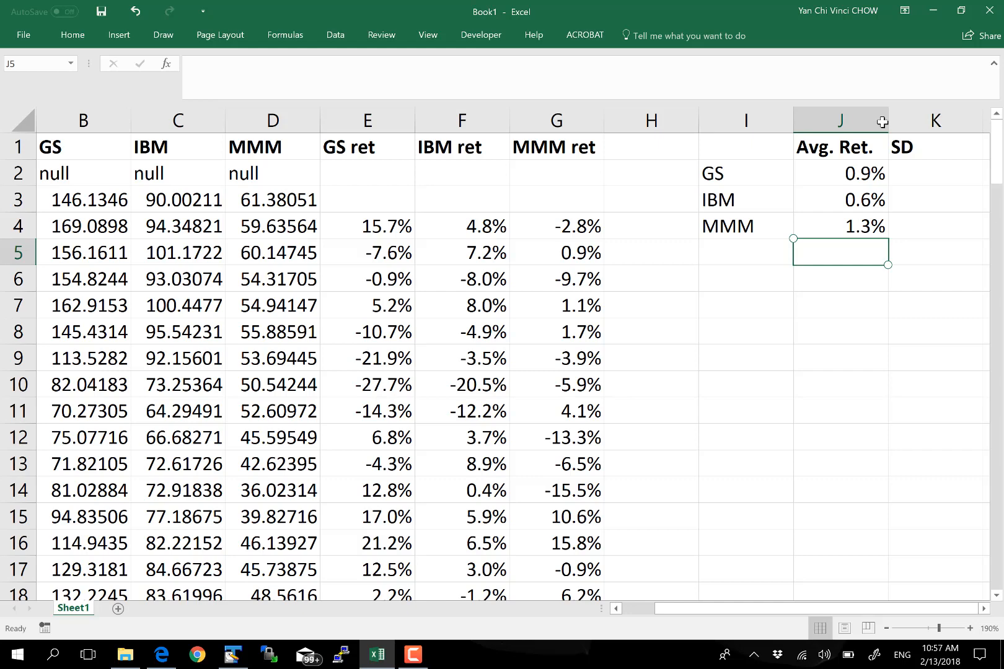
- Calculate the standard deviation of the GS returns in K2 with the formula =STDEV.P(E:E)
{"action": "left_click", "coordinate": [923, 179]}
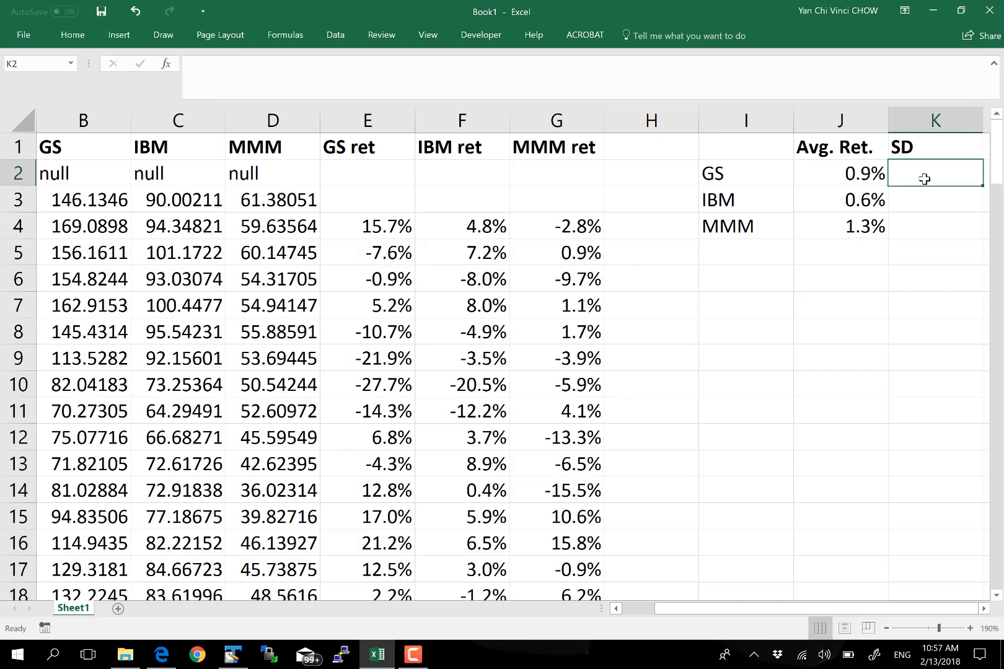
{"action": "right_click", "coordinate": [923, 178]}
{"action": "left_click", "coordinate": [983, 609]}
{"action": "left_click", "coordinate": [983, 609]}
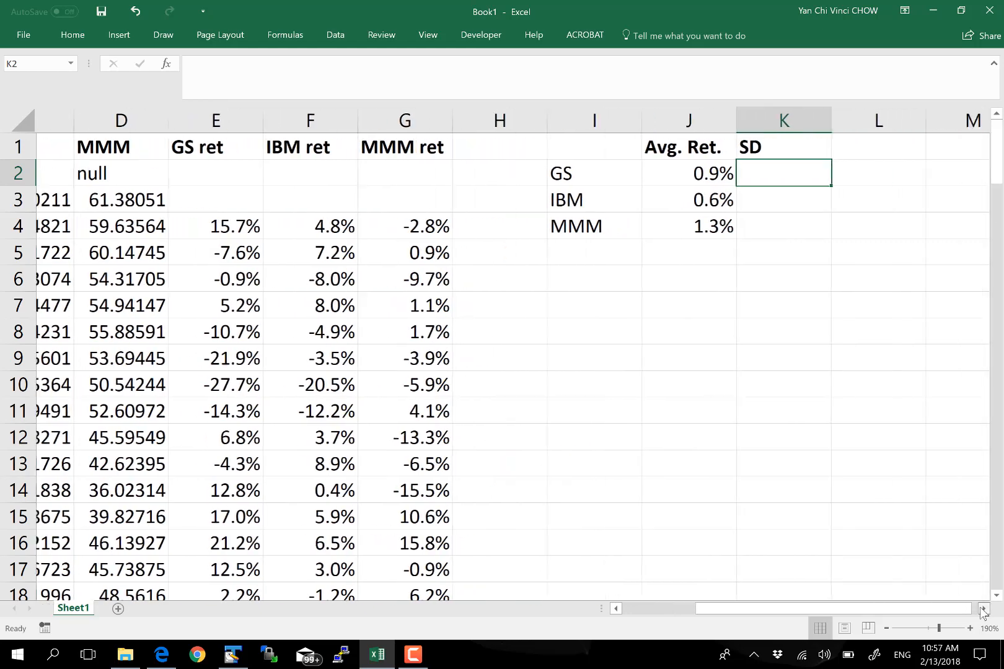
{"action": "left_click", "coordinate": [982, 609]}
{"action": "type", "text": "=s"}
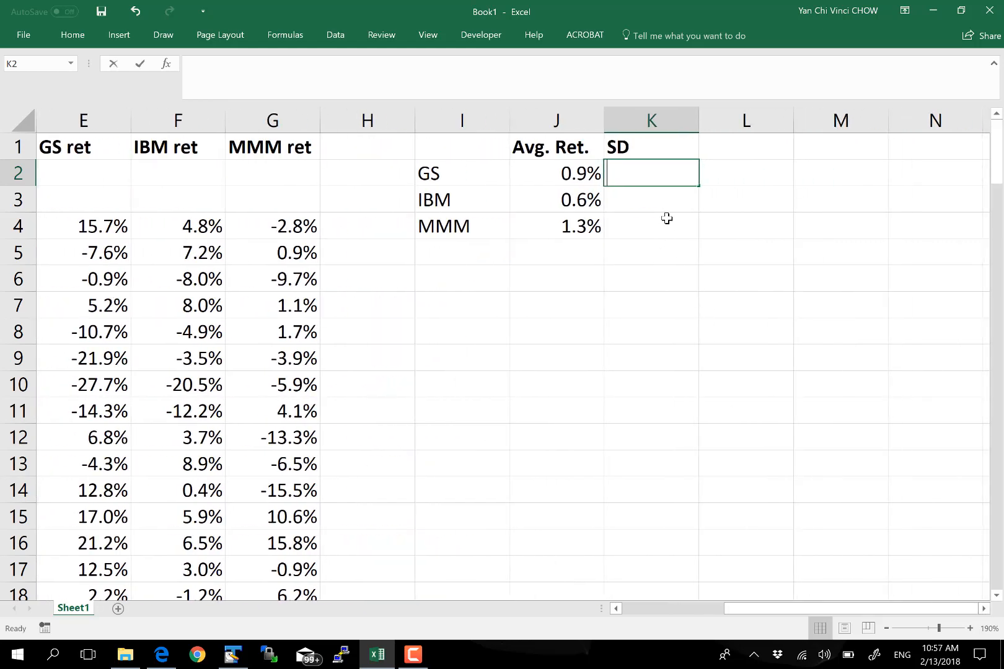
{"action": "type", "text": "tdd"}
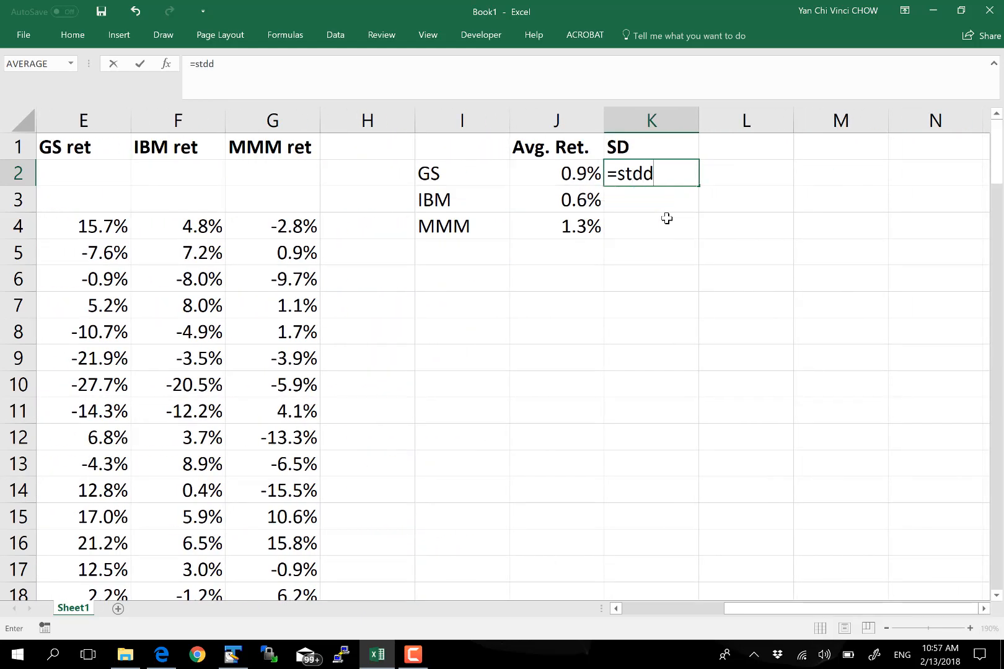
{"action": "key", "text": "BackSpace"}
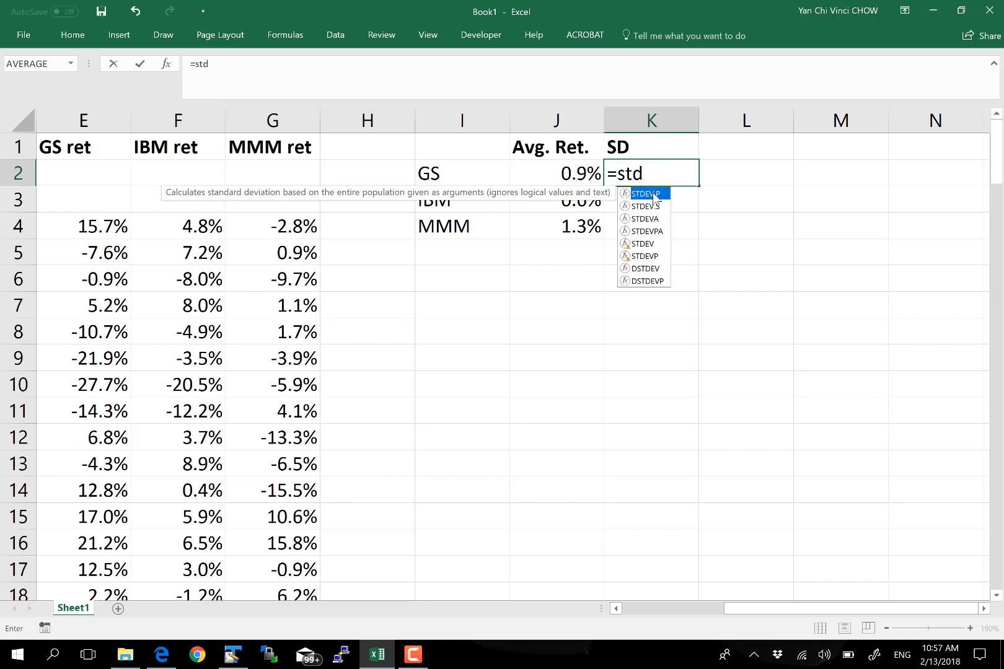
{"action": "double_click", "coordinate": [654, 195]}
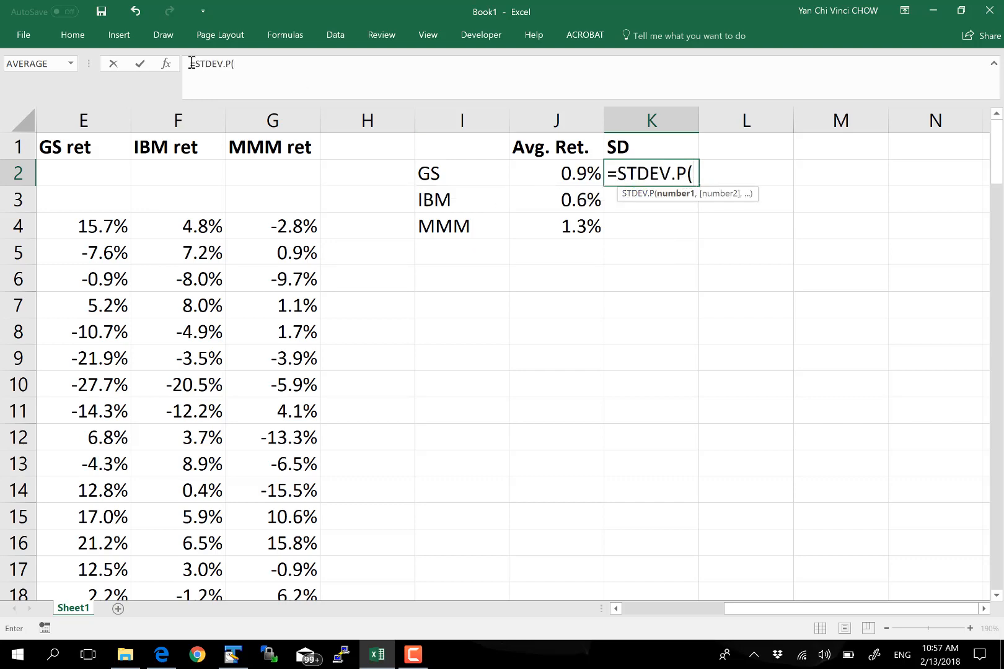
{"action": "left_click", "coordinate": [105, 116]}
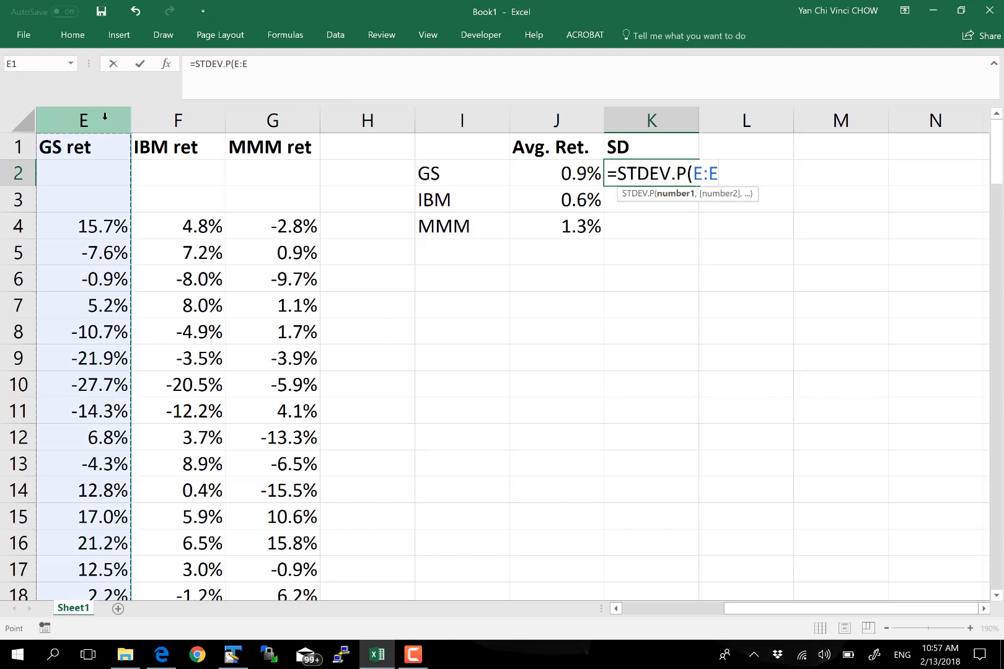
{"action": "type", "text": ")"}
{"action": "key", "text": "Return"}
- Calculate the standard deviation of the IBM returns in K3 with the formula =STDEV.P(F:F)
{"action": "type", "text": "="}
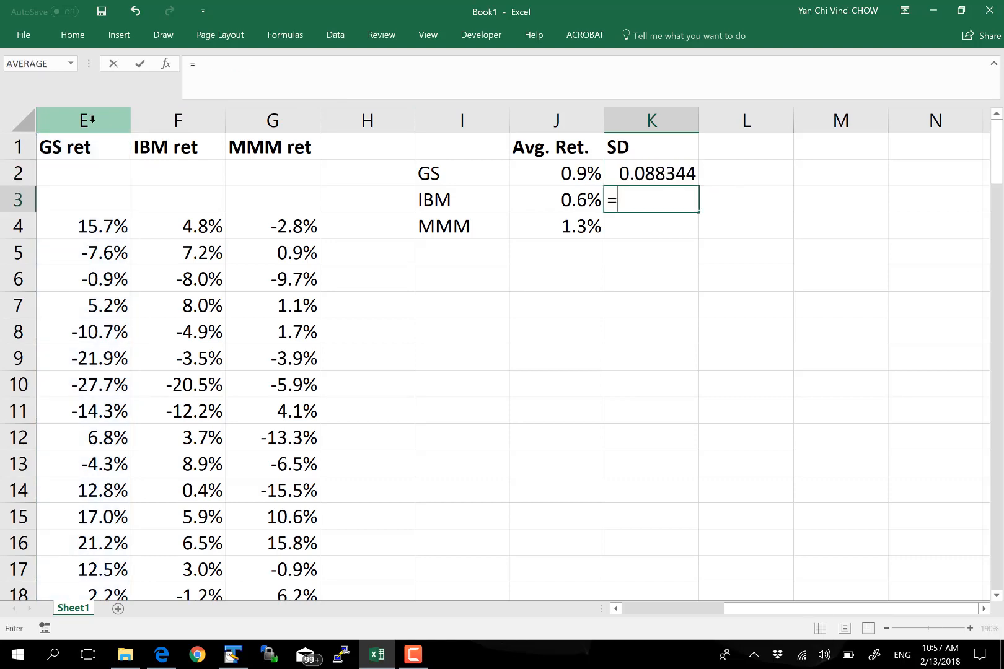
{"action": "type", "text": "stdd"}
{"action": "key", "text": "BackSpace"}
{"action": "key", "text": "BackSpace"}
{"action": "key", "text": "BackSpace"}
{"action": "type", "text": "td"}
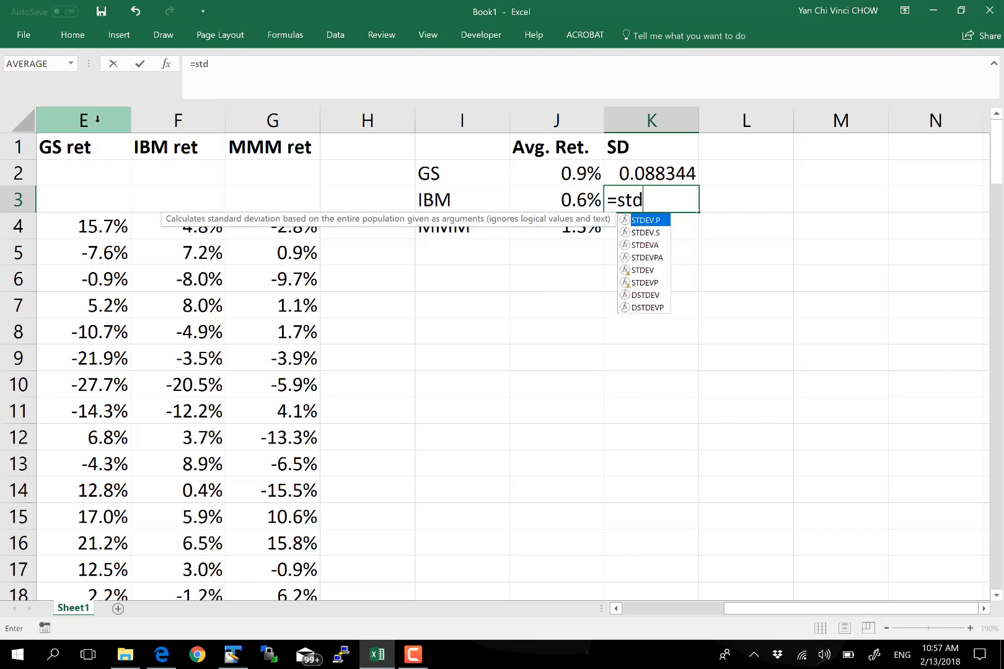
{"action": "type", "text": "ev.p"}
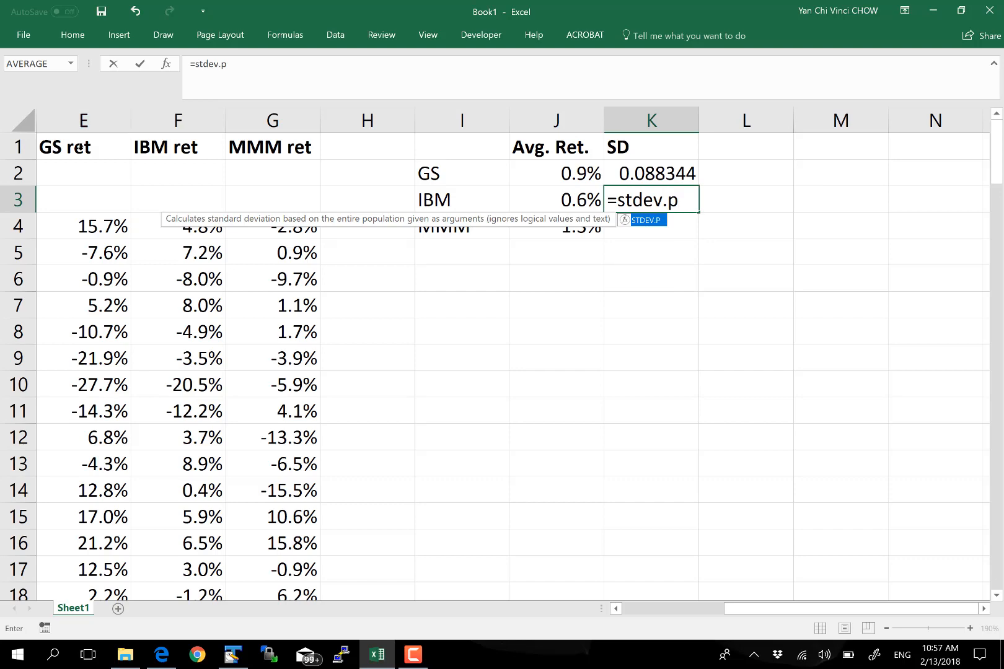
{"action": "type", "text": "("}
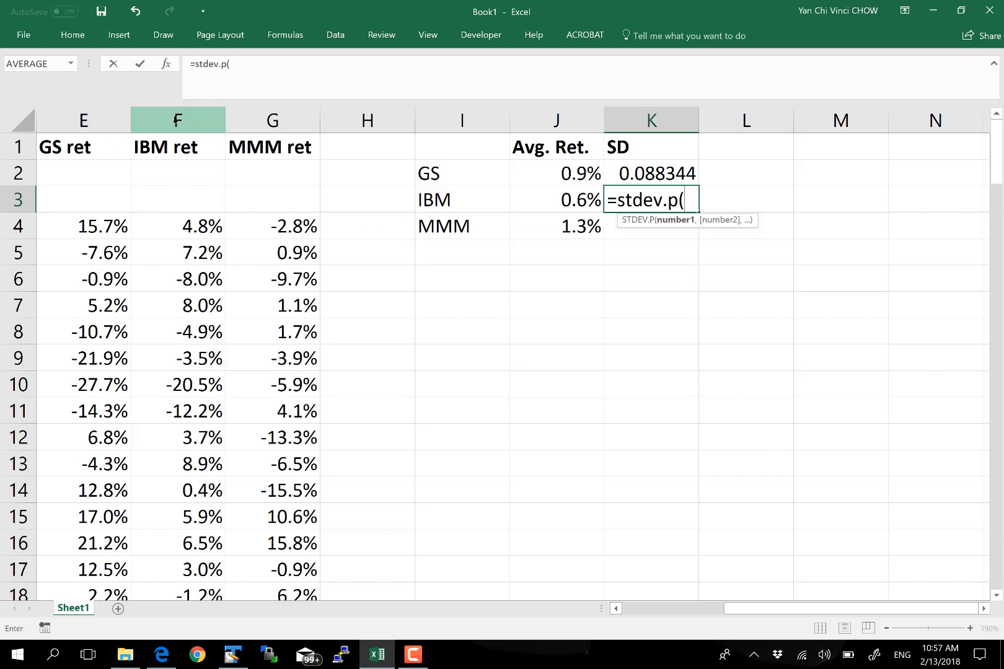
{"action": "left_click", "coordinate": [178, 121]}
{"action": "type", "text": ")"}
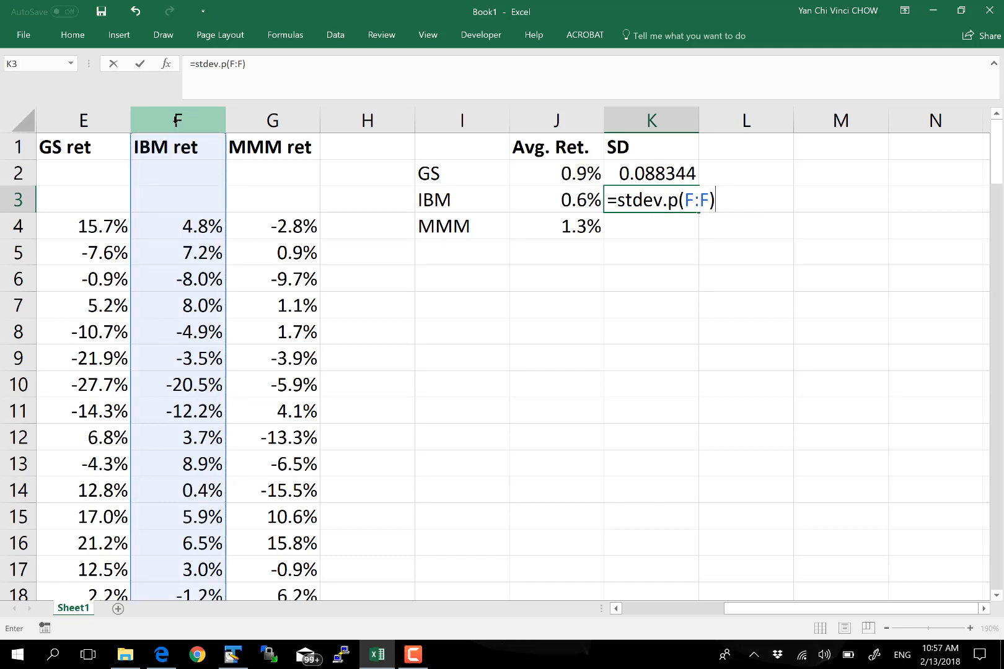
{"action": "key", "text": "Return"}
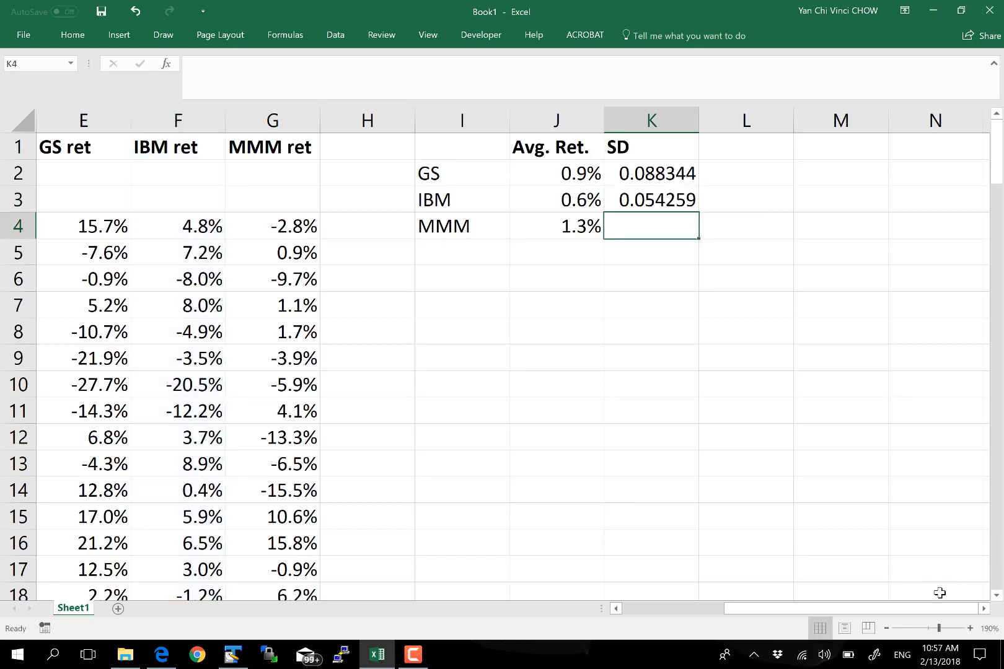
- Calculate the standard deviation of the MMM returns in K4 with the formula =STDEV.P(G:G)
{"action": "left_click", "coordinate": [970, 628]}
{"action": "left_click", "coordinate": [970, 629]}
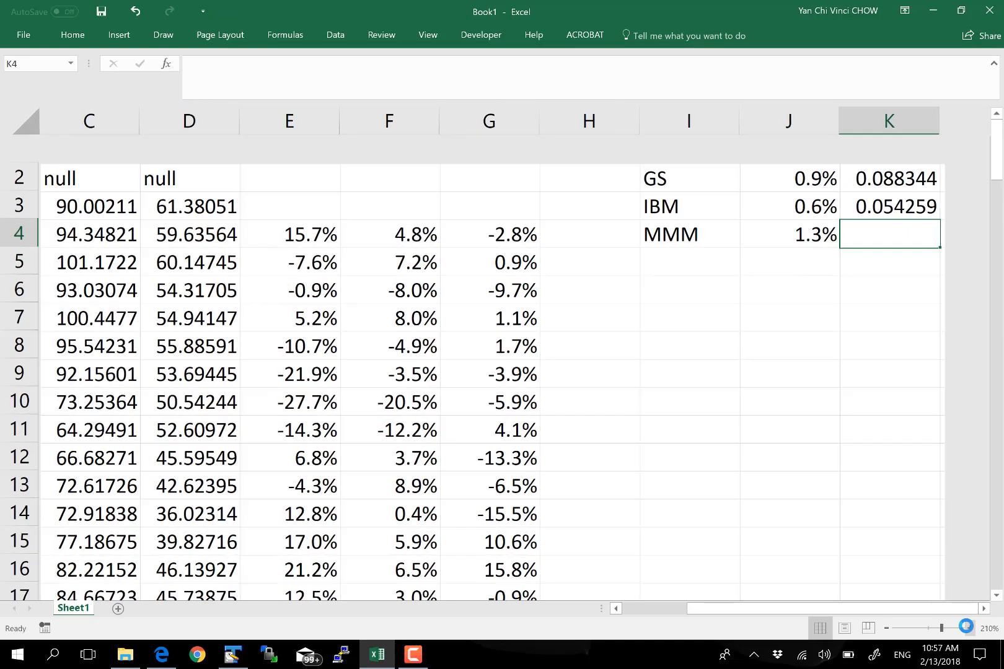
{"action": "left_click", "coordinate": [970, 629]}
{"action": "left_click", "coordinate": [967, 626]}
{"action": "left_click", "coordinate": [966, 626]}
{"action": "left_click", "coordinate": [966, 626]}
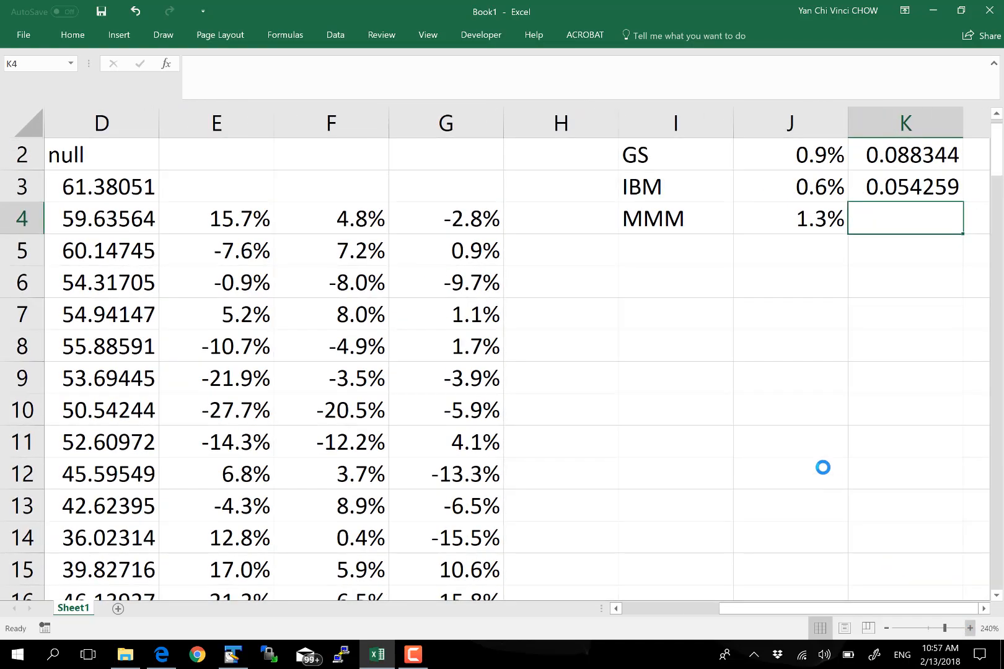
{"action": "scroll", "coordinate": [826, 472], "scroll_direction": "up", "scroll_amount": 1, "text": "ctrl"}
{"action": "scroll", "coordinate": [825, 466], "scroll_direction": "up", "scroll_amount": 1}
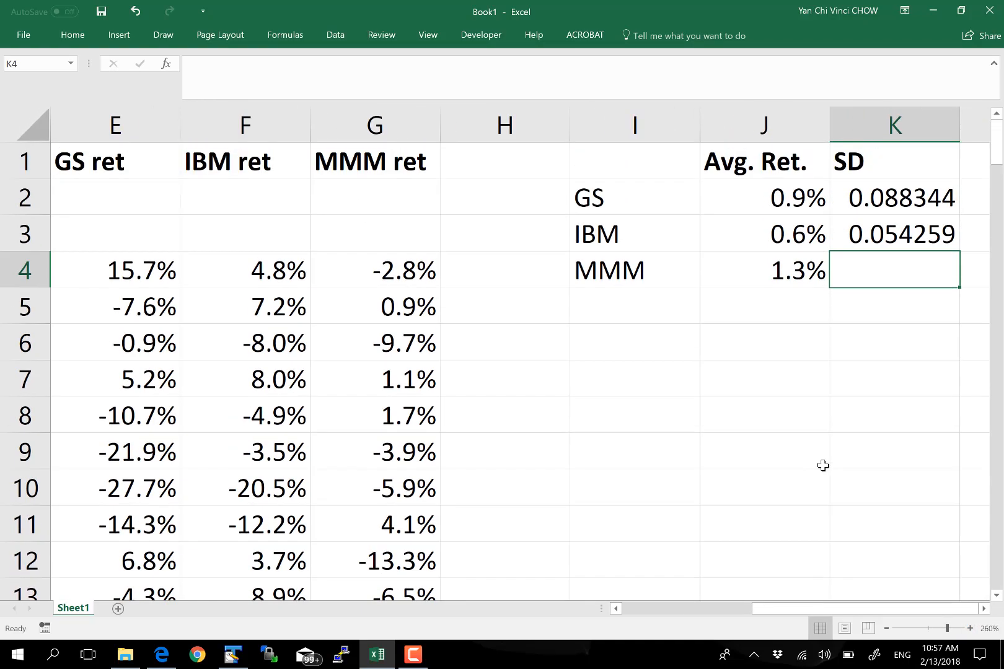
{"action": "type", "text": "=s"}
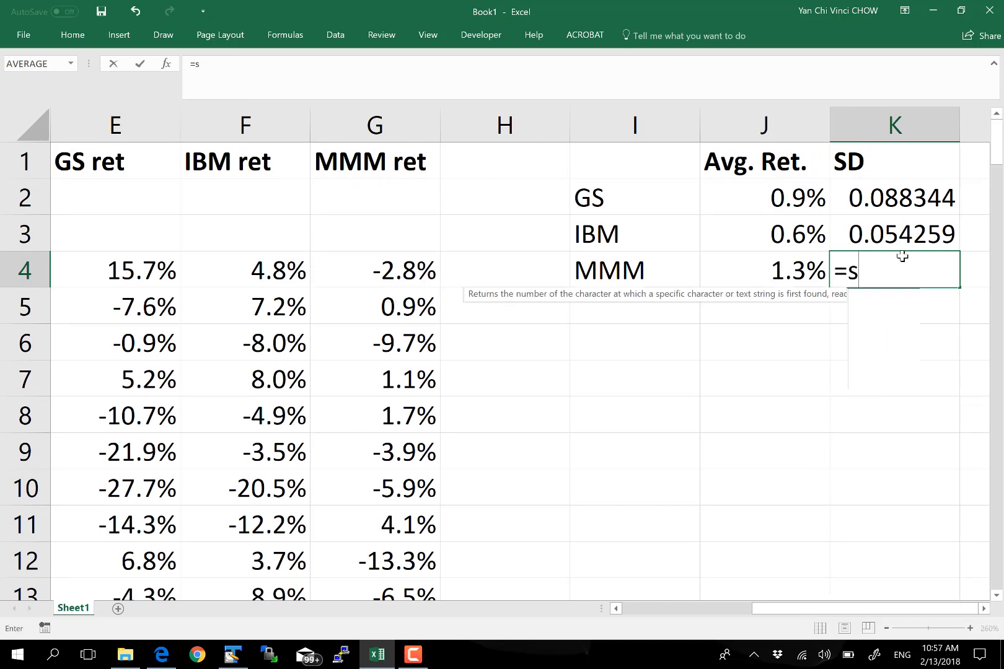
{"action": "type", "text": "tdev"}
{"action": "key", "text": "Tab"}
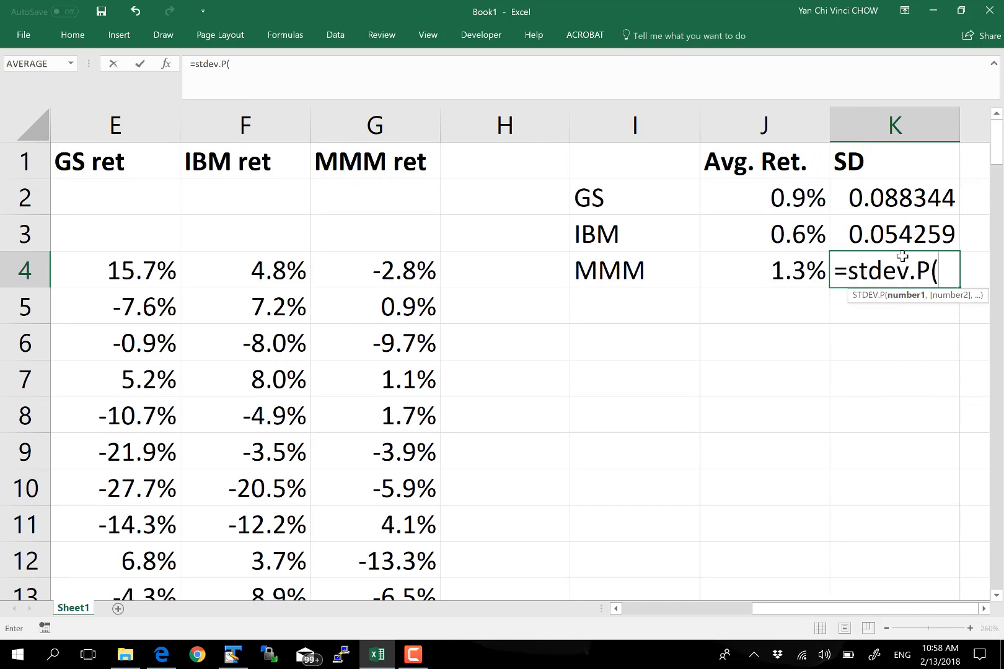
{"action": "left_click", "coordinate": [356, 122]}
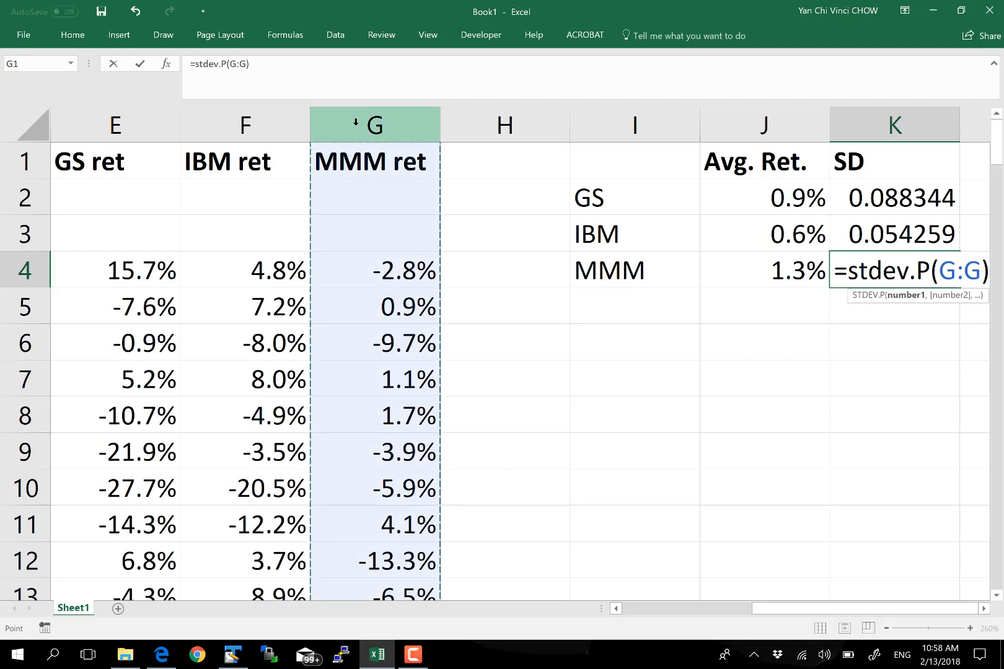
{"action": "type", "text": ")"}
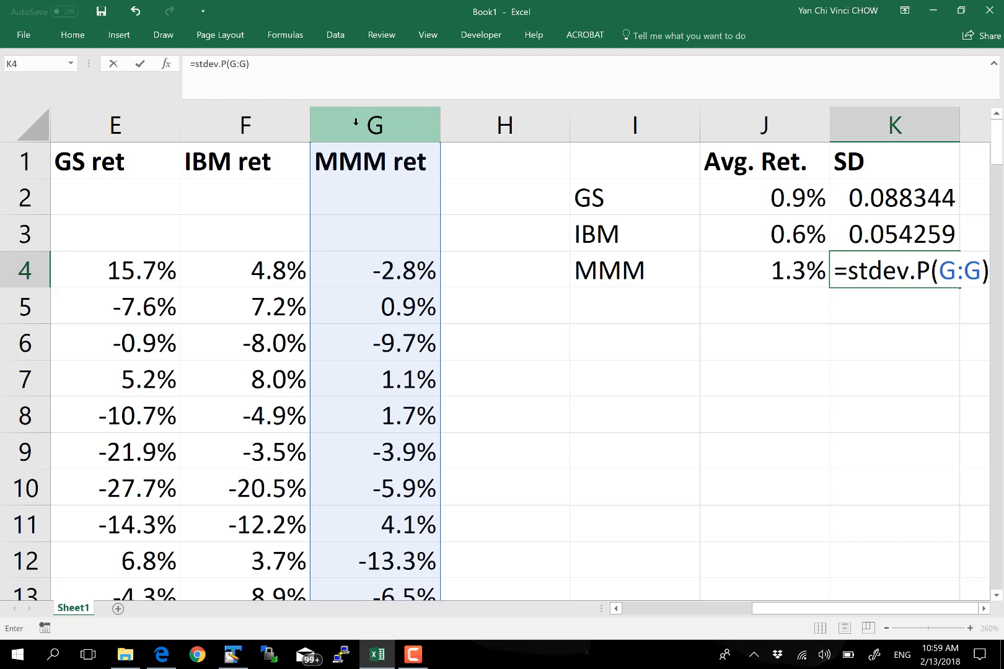
{"action": "key", "text": "Return"}
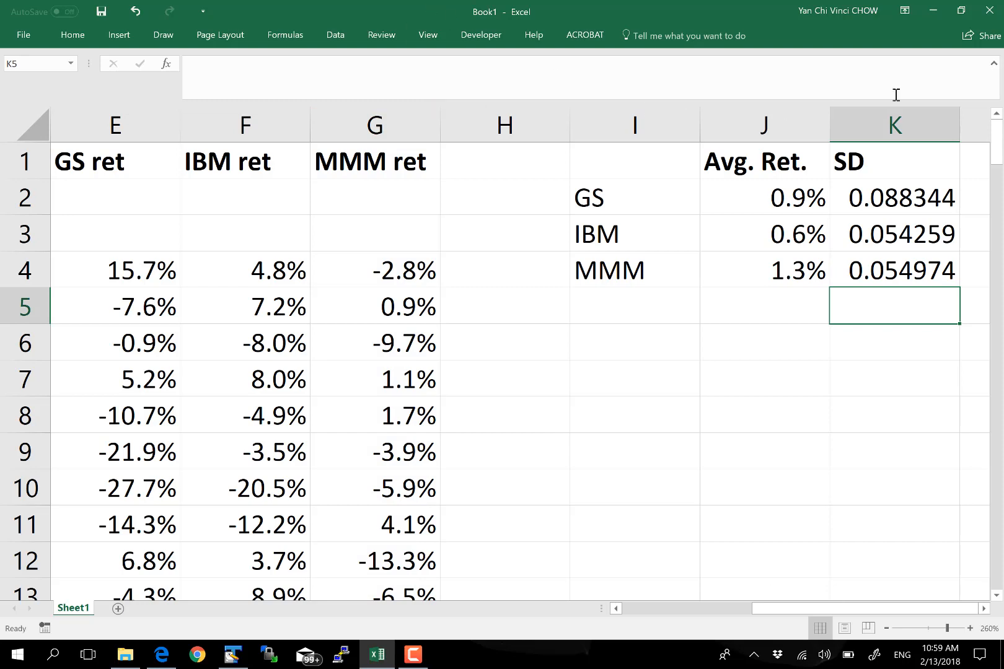
- Format the standard deviations in K2:K4 as percentages with one decimal place
{"action": "left_click_drag", "start_coordinate": [915, 193], "coordinate": [876, 273]}
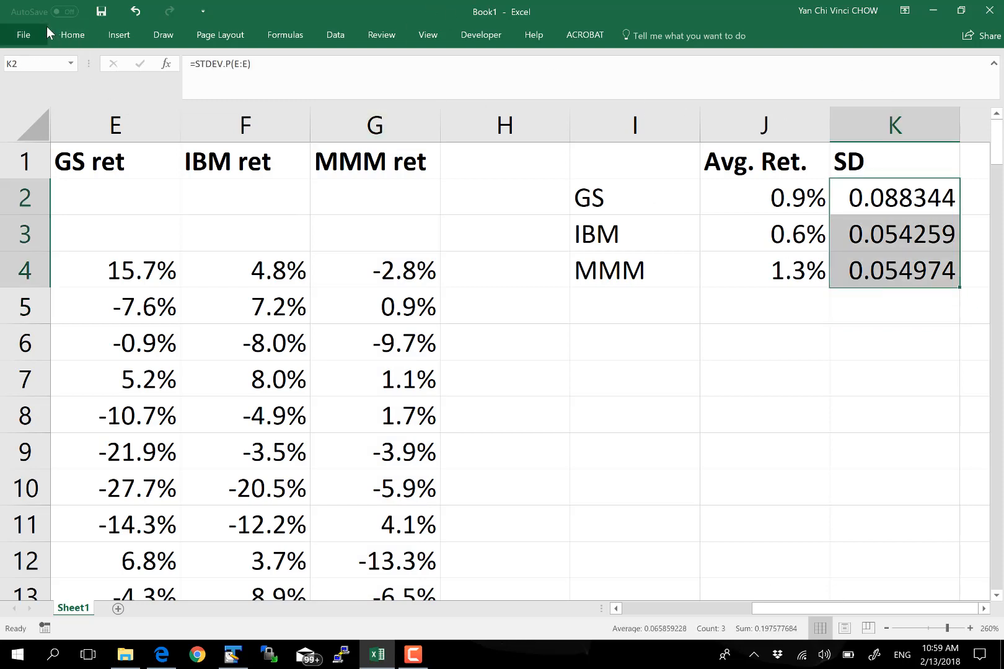
{"action": "left_click", "coordinate": [44, 31]}
{"action": "key", "text": "Escape"}
{"action": "left_click", "coordinate": [38, 35]}
{"action": "key", "text": "Escape"}
{"action": "left_click", "coordinate": [76, 36]}
{"action": "left_click", "coordinate": [503, 93]}
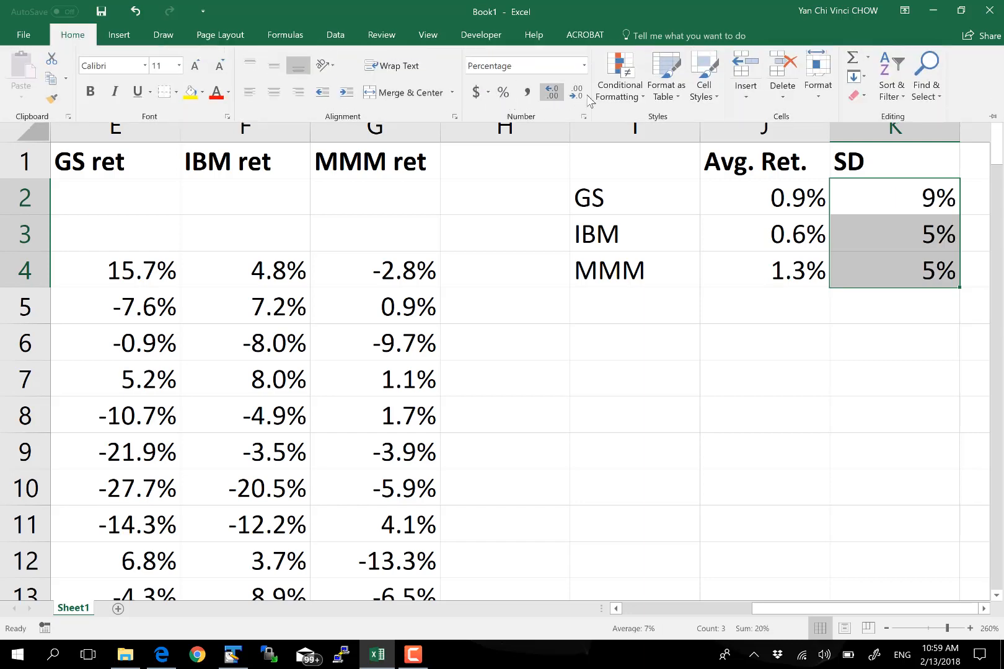
{"action": "left_click", "coordinate": [527, 91]}
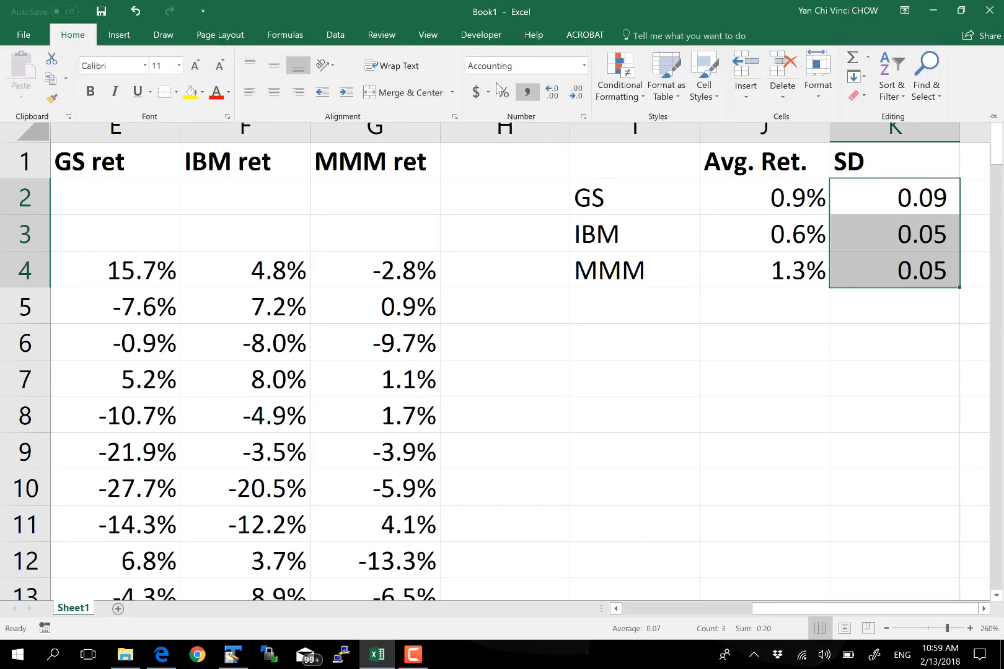
{"action": "left_click", "coordinate": [503, 93]}
{"action": "left_click", "coordinate": [551, 92]}
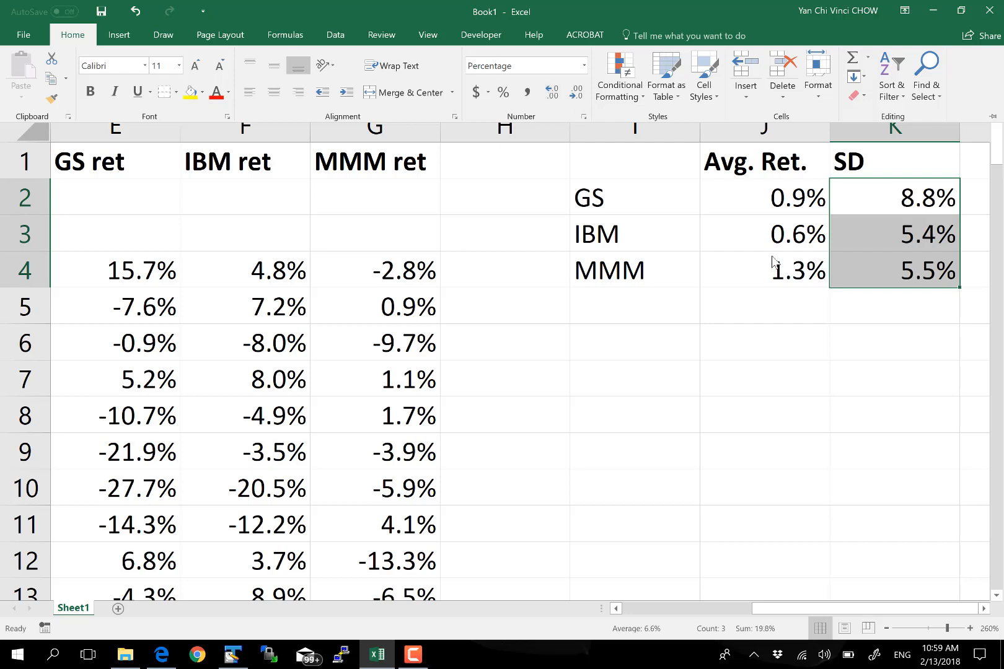
{"action": "left_click", "coordinate": [773, 261]}
{"action": "left_click", "coordinate": [874, 308]}
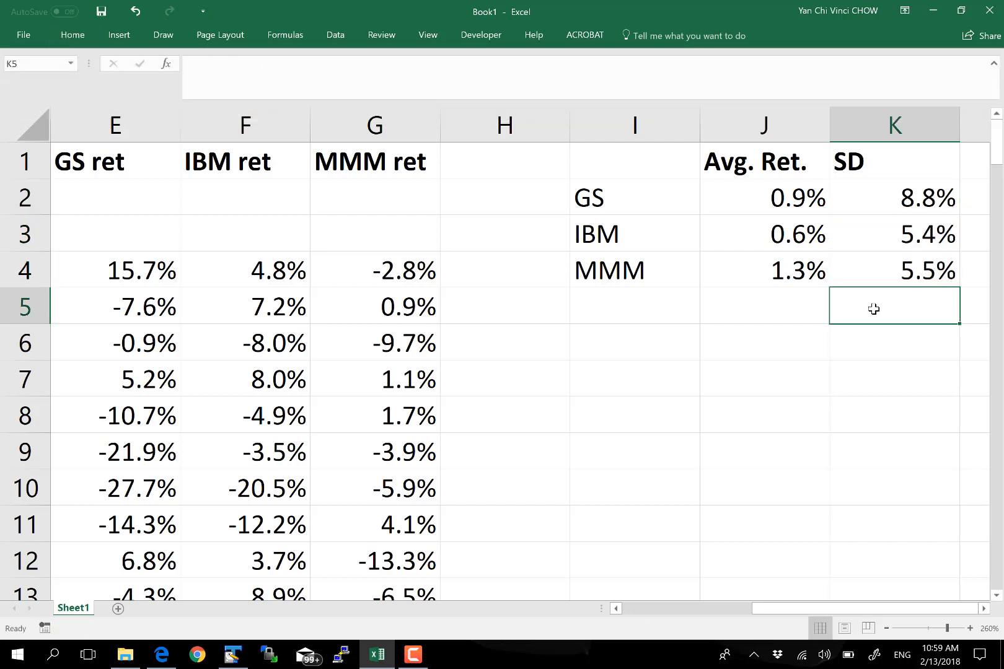
- Compare the average returns and standard deviations of GS, IBM and MMM in J2:K4
{"action": "key", "text": "Up"}
{"action": "key", "text": "Up"}
{"action": "key", "text": "Up"}
{"action": "key", "text": "Left"}
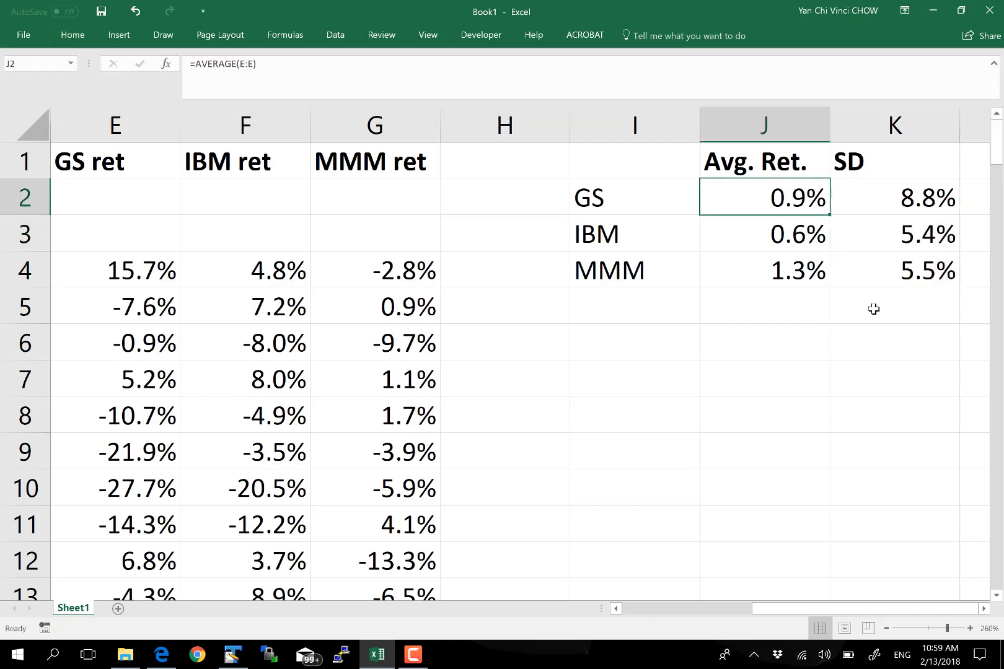
{"action": "key", "text": "Right"}
{"action": "key", "text": "Down"}
{"action": "key", "text": "Down"}
{"action": "key", "text": "Left"}
{"action": "key", "text": "Up"}
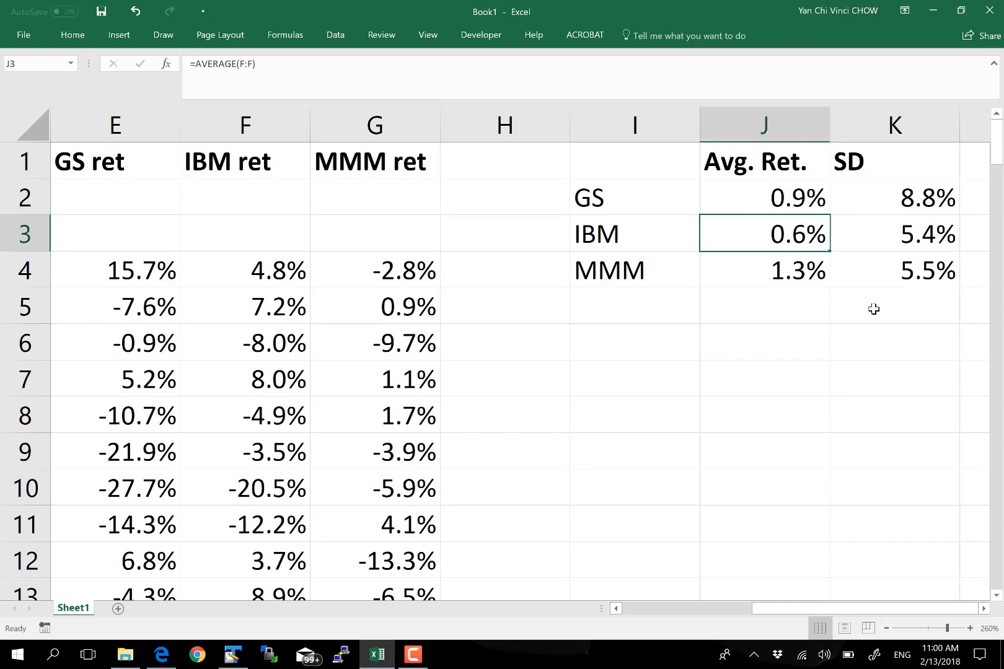
{"action": "key", "text": "Up"}
{"action": "key", "text": "Right"}
{"action": "key", "text": "Down"}
{"action": "key", "text": "Down"}
{"action": "key", "text": "Left"}
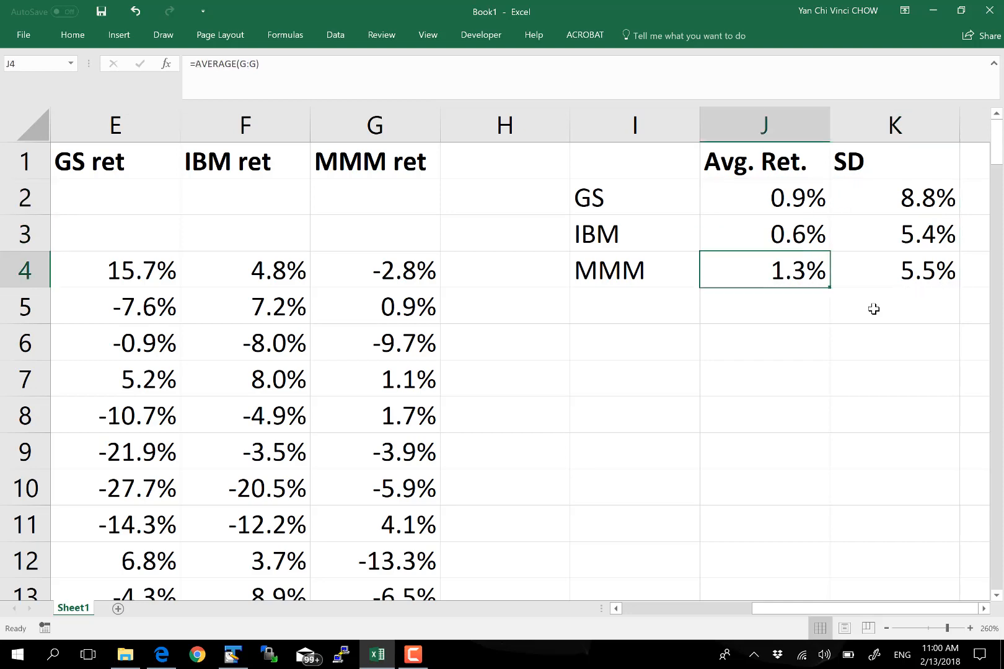
{"action": "key", "text": "Up"}
{"action": "key", "text": "Up"}
{"action": "key", "text": "Right"}
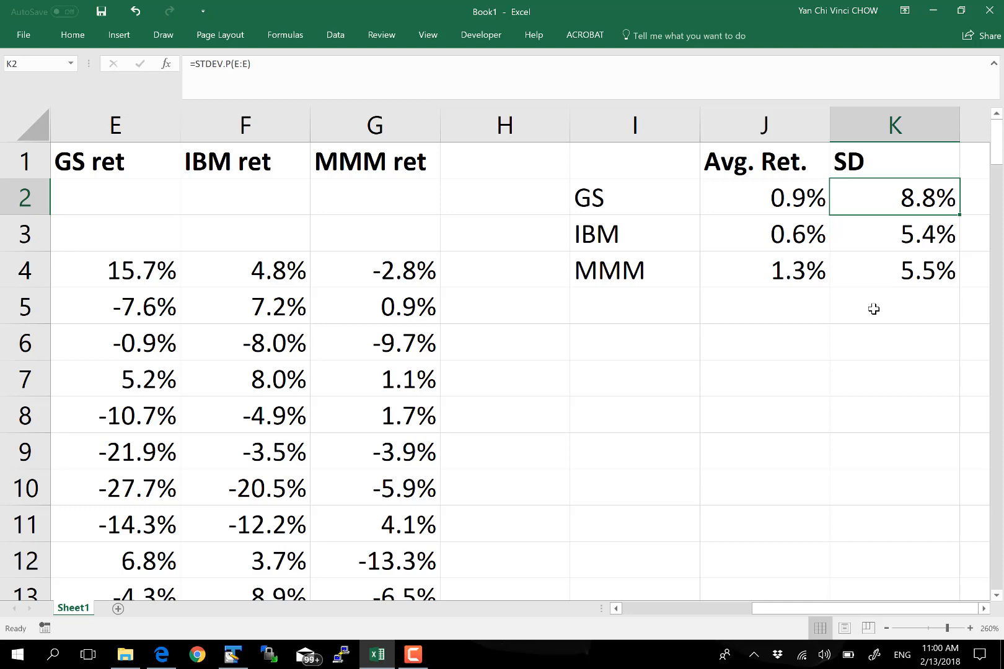
{"action": "key", "text": "Down"}
{"action": "key", "text": "Down"}
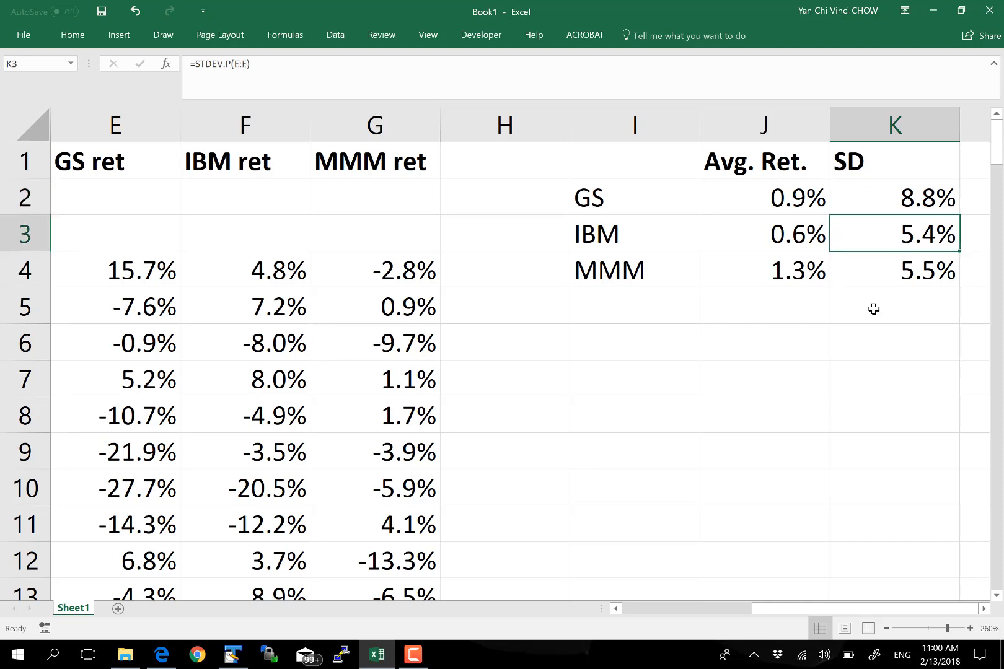
{"action": "key", "text": "Left"}
{"action": "key", "text": "Up"}
{"action": "key", "text": "Right"}
{"action": "key", "text": "Down"}
{"action": "key", "text": "Left"}
{"action": "key", "text": "Down"}
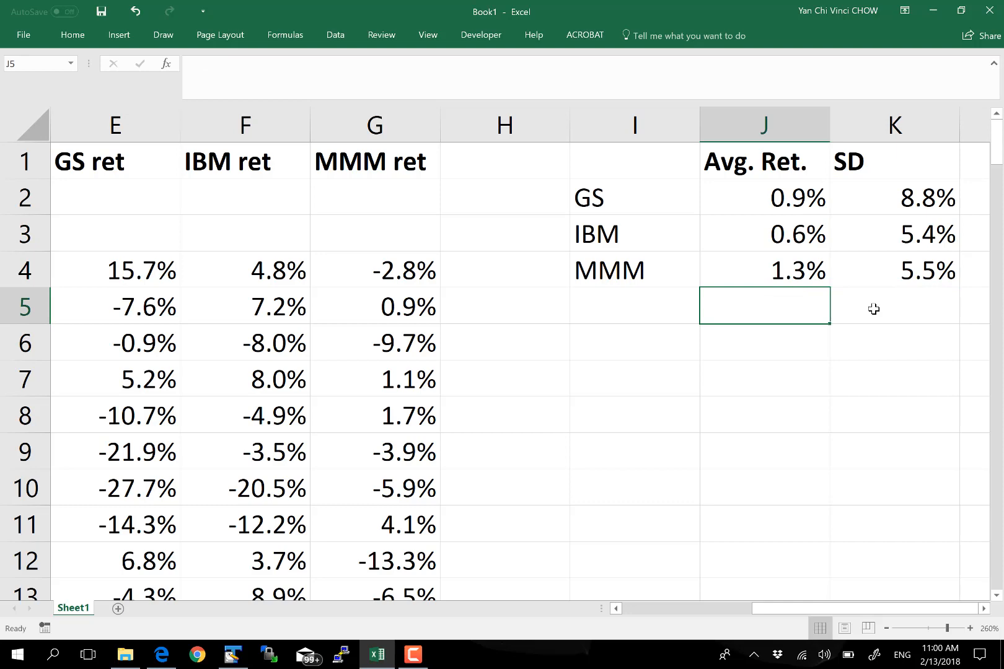
{"action": "left_click", "coordinate": [634, 338]}
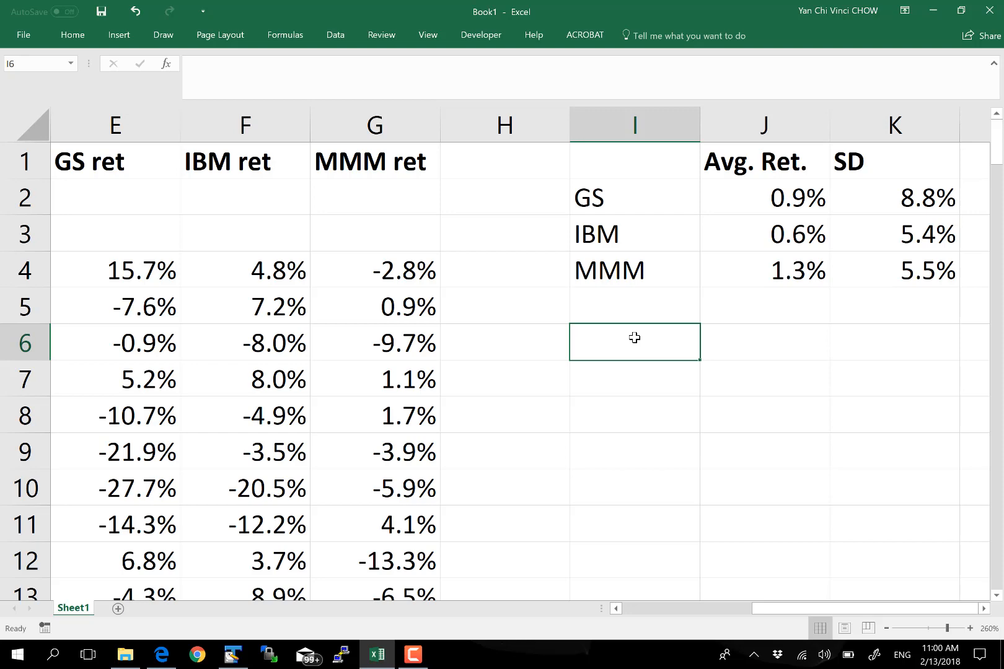
{"action": "key", "text": "Up"}
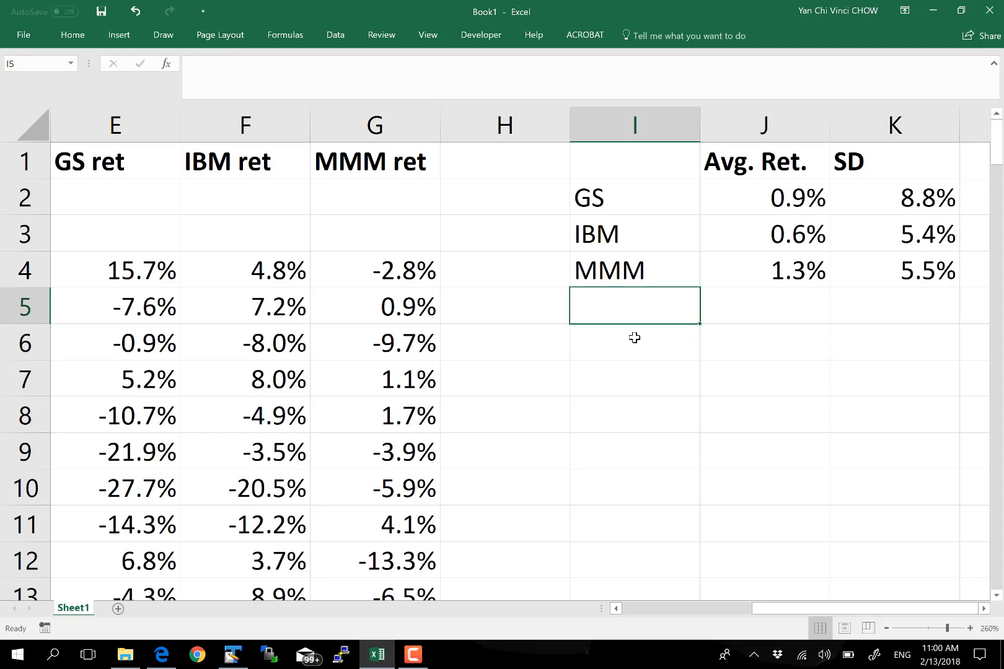
{"action": "left_click", "coordinate": [634, 337]}
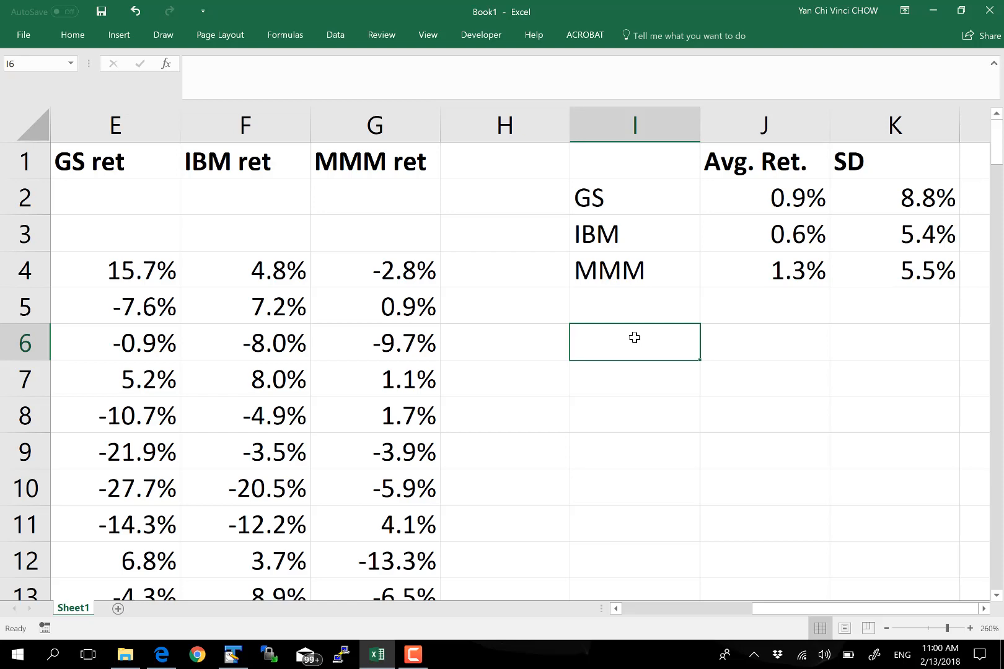
- Enter the row label "Portfolio" in I6, leaving a blank row beneath the MMM summary
{"action": "type", "text": "Po"}
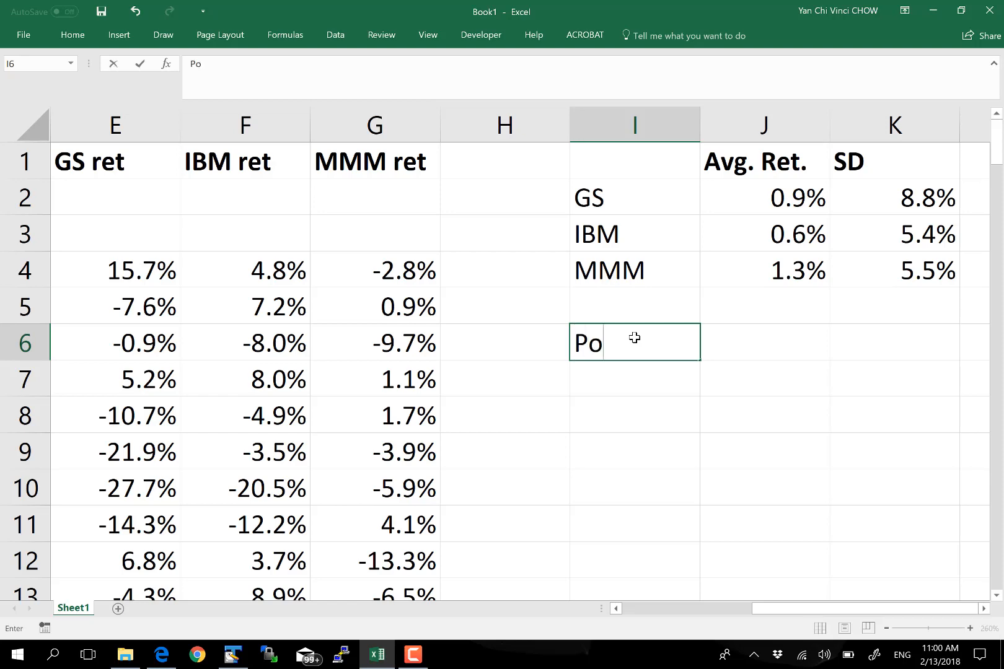
{"action": "type", "text": "rtfoloi"}
{"action": "key", "text": "BackSpace"}
{"action": "key", "text": "BackSpace"}
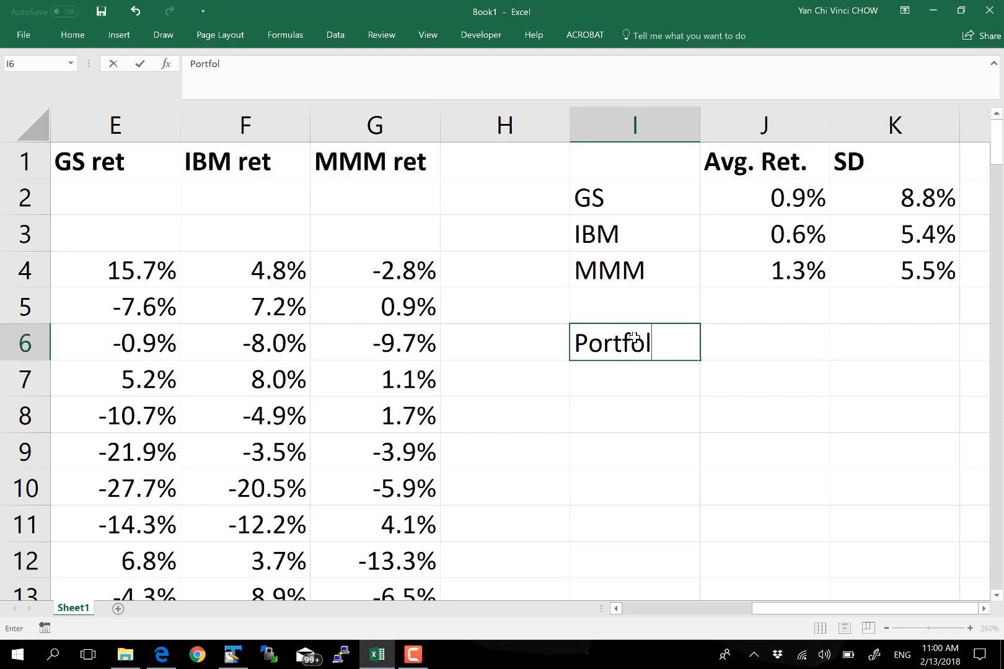
{"action": "type", "text": "io Ret"}
{"action": "key", "text": "BackSpace"}
{"action": "key", "text": "BackSpace"}
{"action": "key", "text": "BackSpace"}
{"action": "key", "text": "BackSpace"}
{"action": "key", "text": "Return"}
{"action": "left_click", "coordinate": [741, 330]}
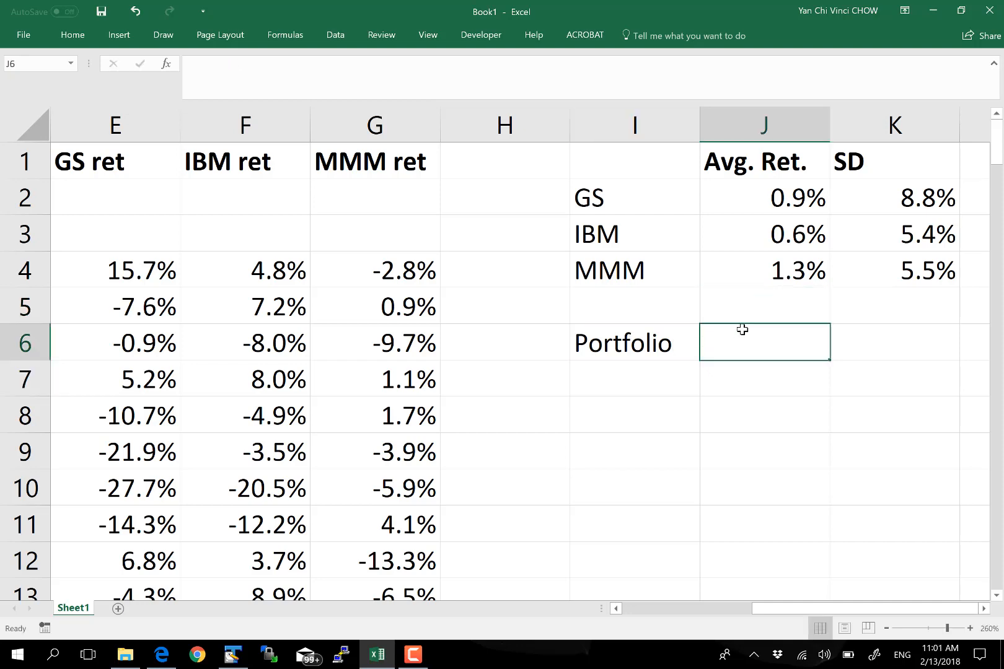
- Add the column heading "Weight" in L1, beside the SD heading
{"action": "left_click", "coordinate": [986, 609]}
{"action": "left_click", "coordinate": [988, 608]}
{"action": "left_click", "coordinate": [987, 608]}
{"action": "left_click_drag", "start_coordinate": [871, 608], "coordinate": [821, 610]}
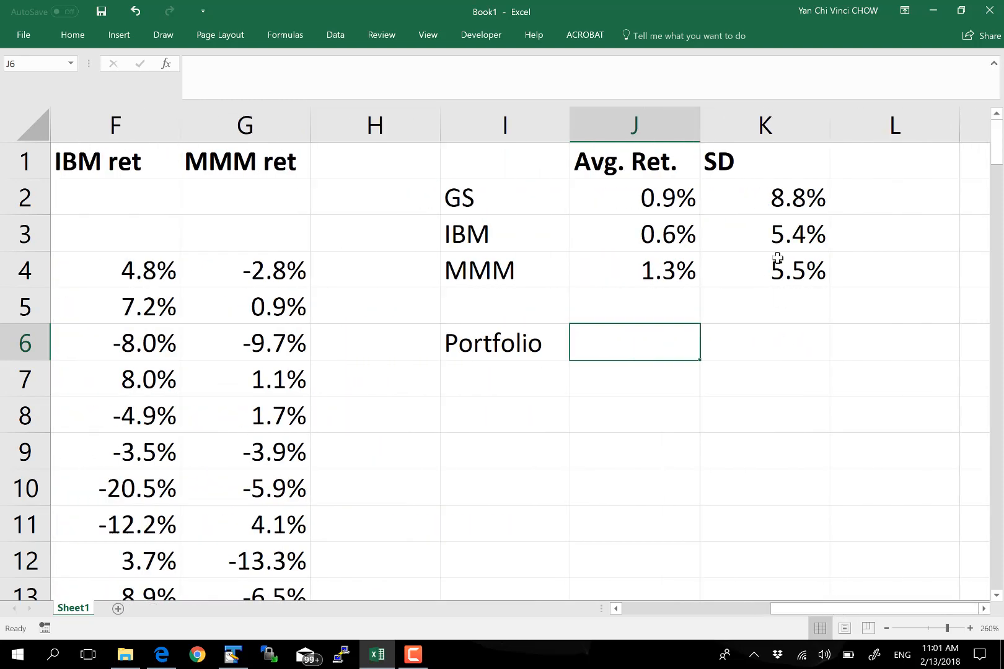
{"action": "left_click", "coordinate": [879, 163]}
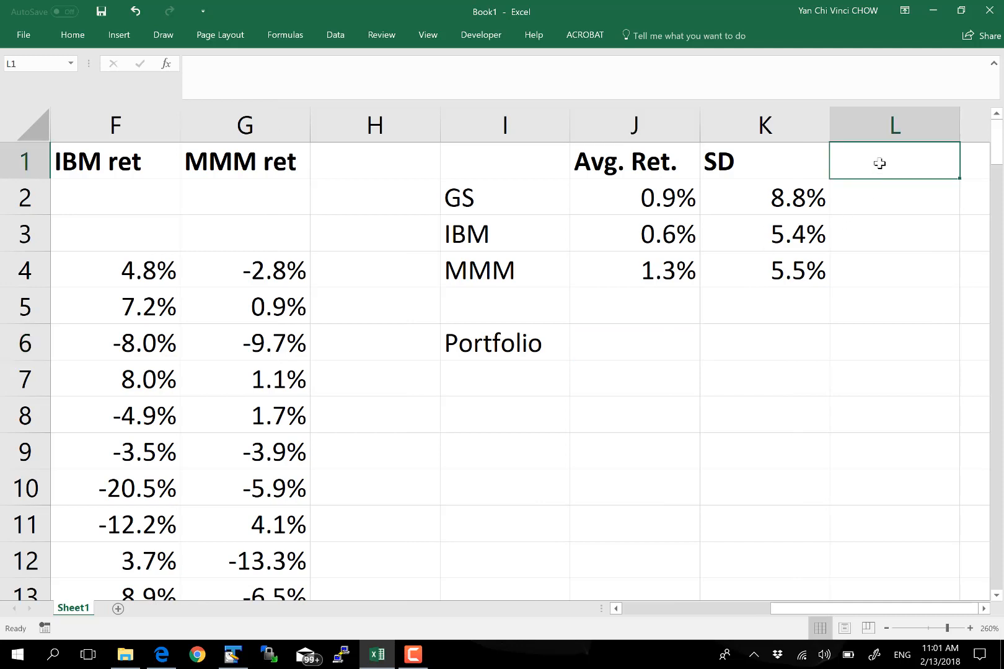
{"action": "type", "text": "Weight"}
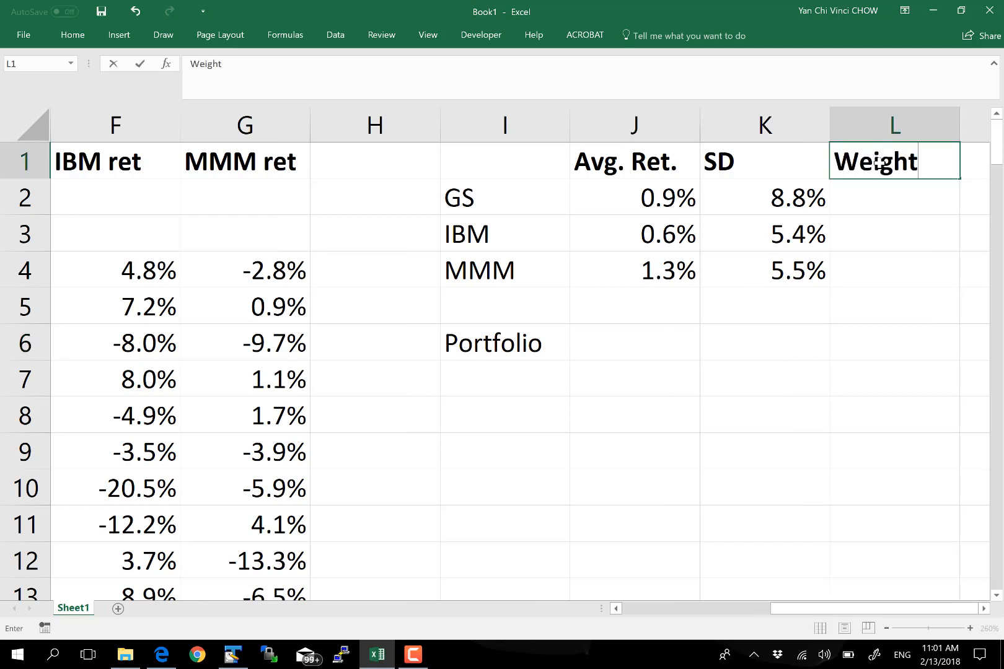
{"action": "key", "text": "Return"}
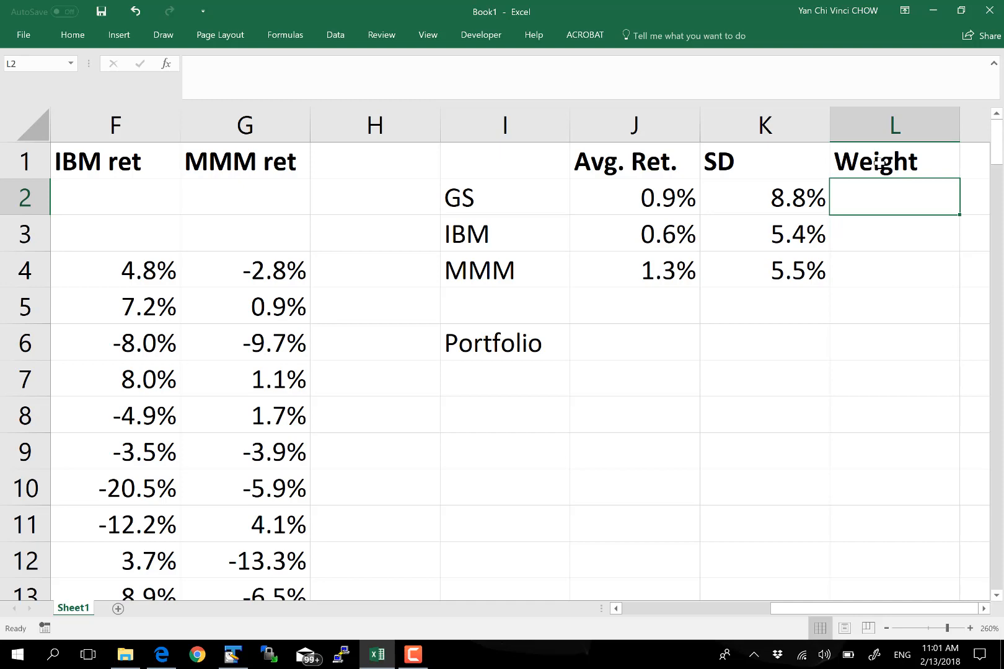
- Enter the portfolio weights 0.3 for GS, 0.3 for IBM and 0.4 for MMM in L2:L4
{"action": "type", "text": "0.3"}
{"action": "key", "text": "Return"}
{"action": "type", "text": "0."}
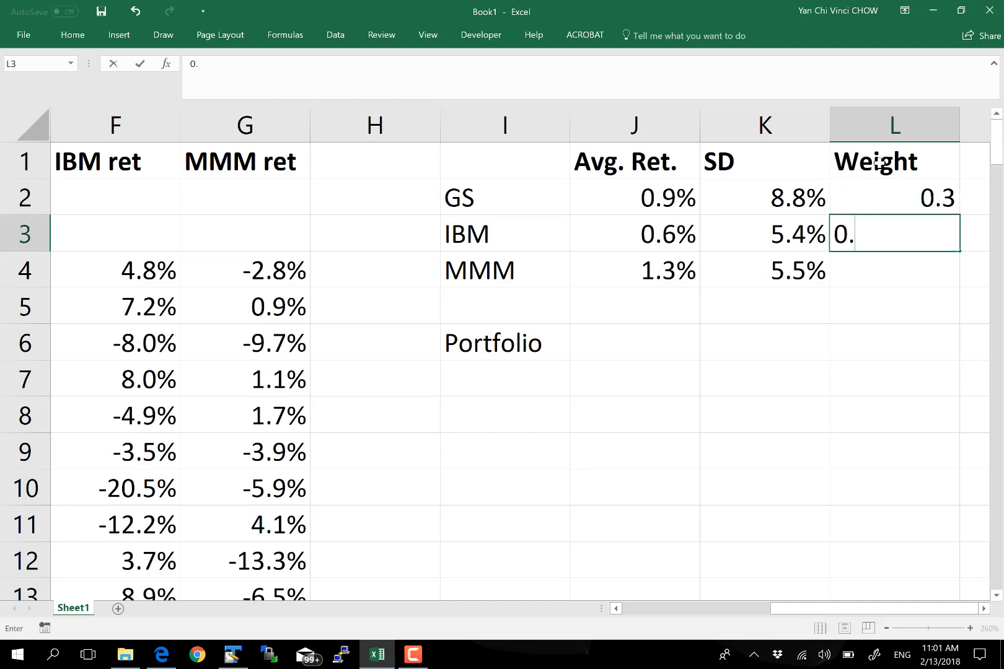
{"action": "type", "text": "3"}
{"action": "key", "text": "Return"}
{"action": "type", "text": "0.4"}
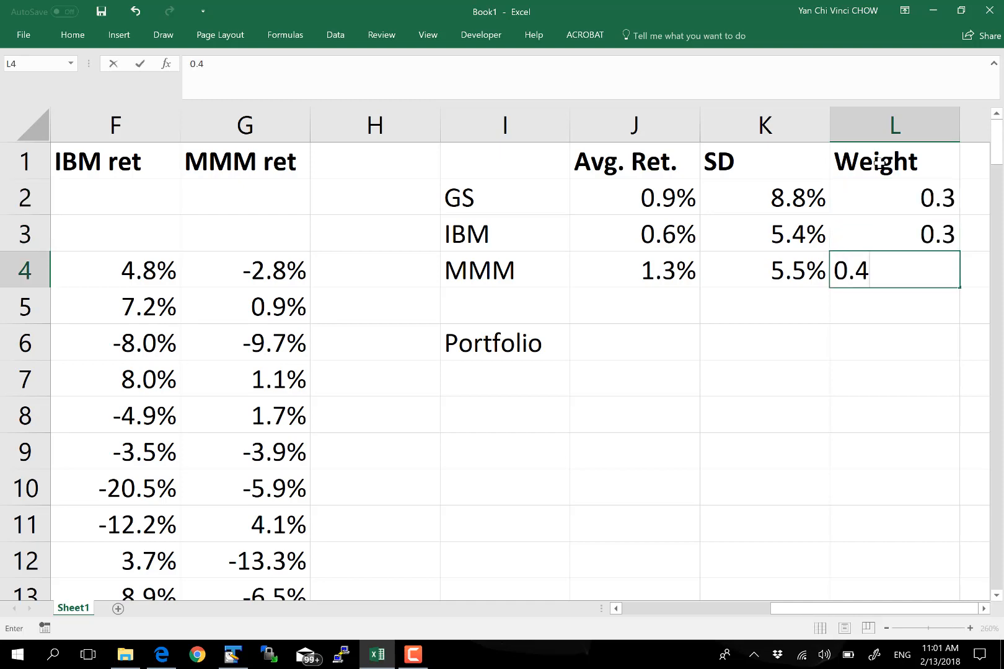
{"action": "key", "text": "Return"}
- Total the three weights in L5 with the formula =SUM(L2:L4)
{"action": "type", "text": "="}
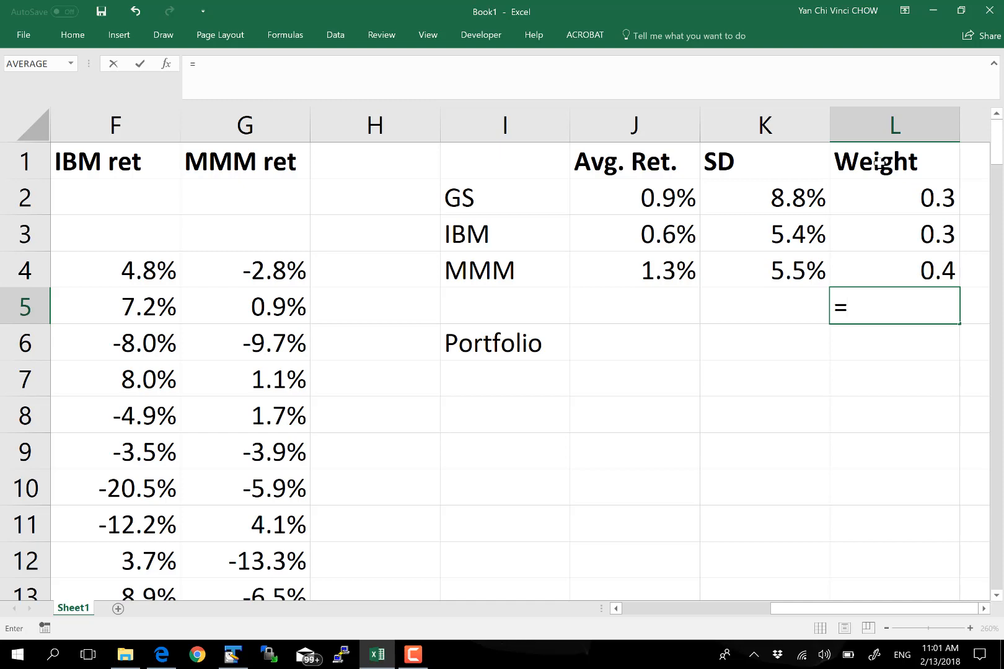
{"action": "type", "text": "sum("}
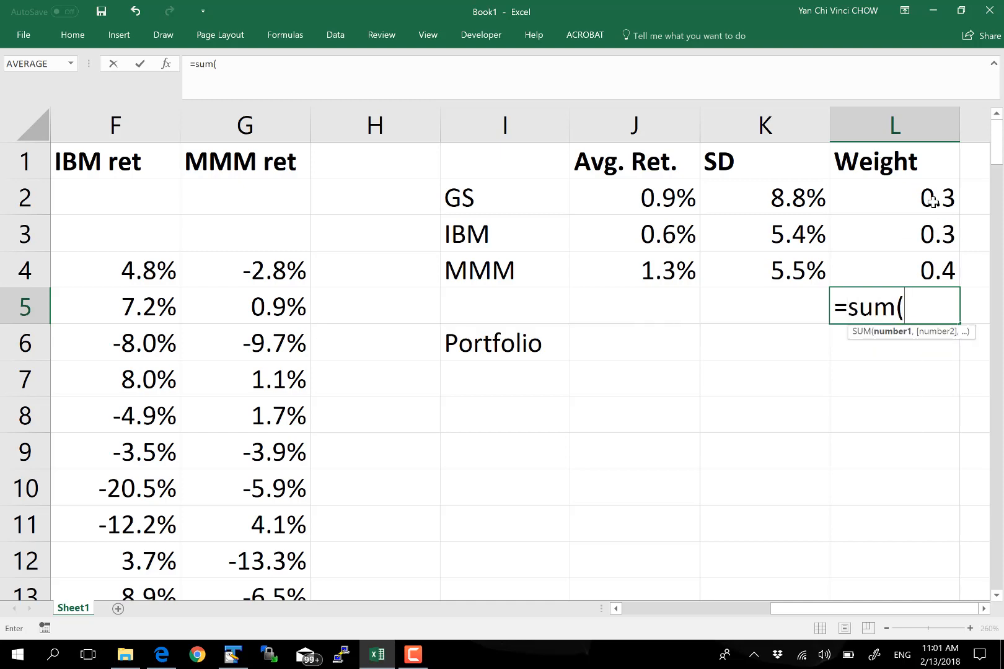
{"action": "left_click_drag", "start_coordinate": [934, 202], "coordinate": [910, 271]}
{"action": "type", "text": ")"}
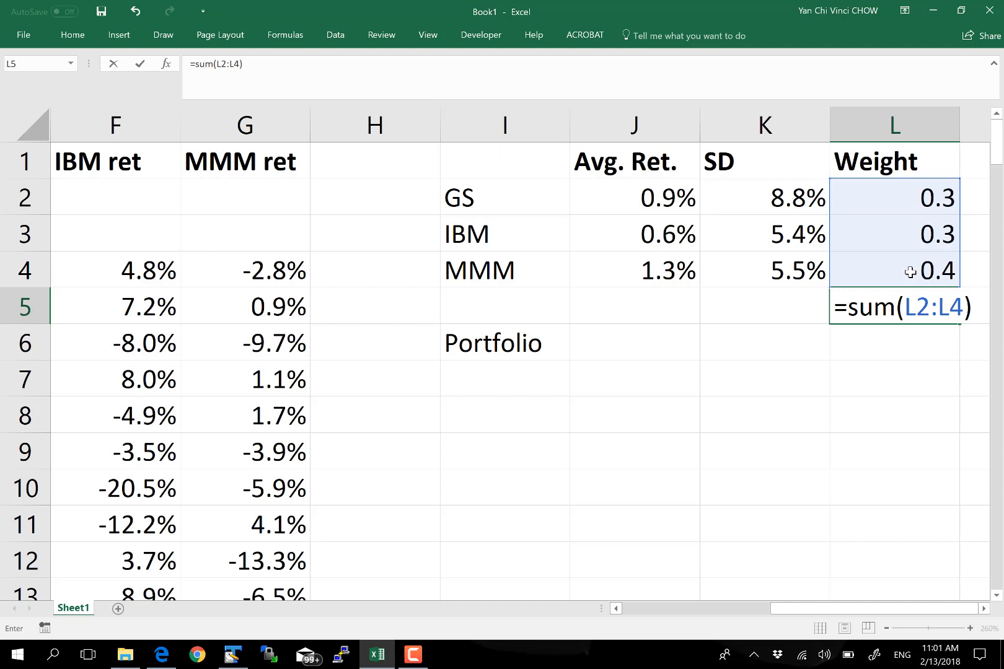
{"action": "key", "text": "Return"}
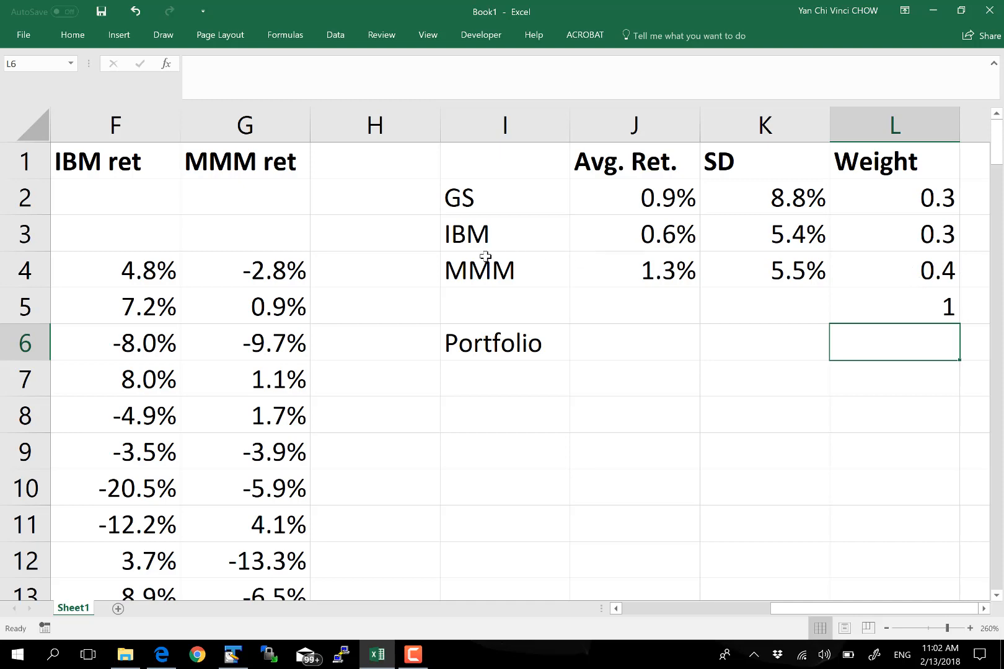
- Select the empty column H next to the MMM returns
{"action": "left_click_drag", "start_coordinate": [809, 608], "coordinate": [810, 609]}
{"action": "left_click", "coordinate": [374, 127]}
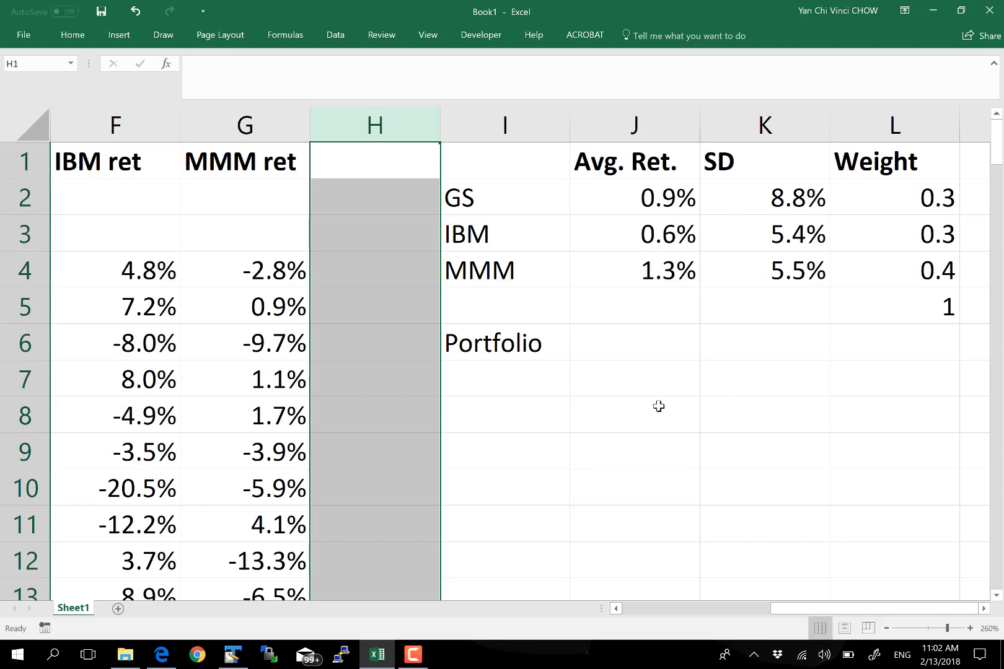
- Insert a blank column at column H, between the MMM ret column and the summary table
{"action": "right_click", "coordinate": [383, 121]}
{"action": "left_click", "coordinate": [316, 124]}
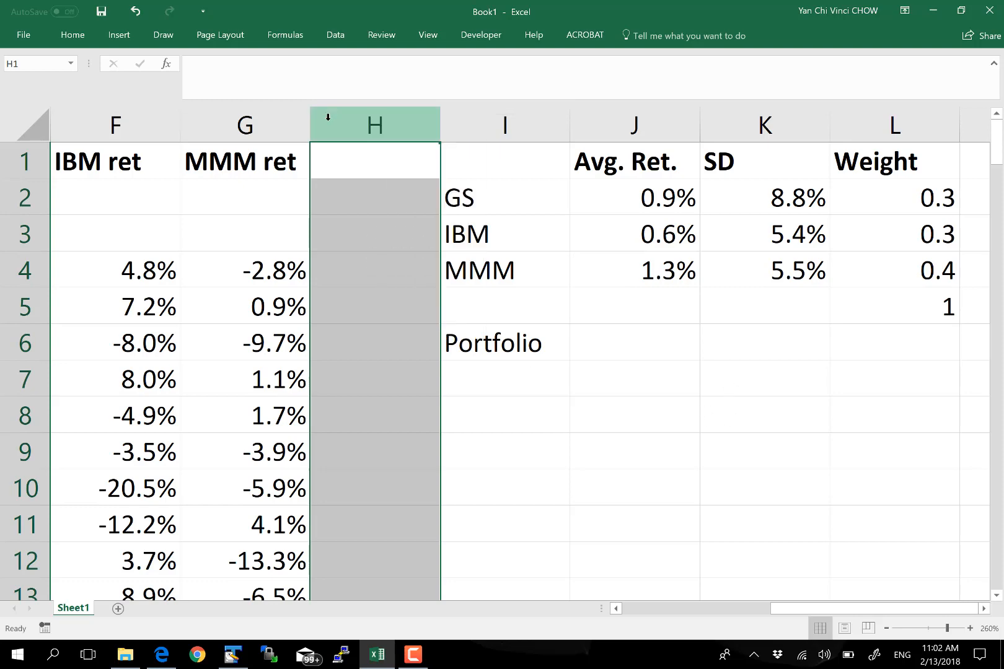
{"action": "right_click", "coordinate": [355, 124]}
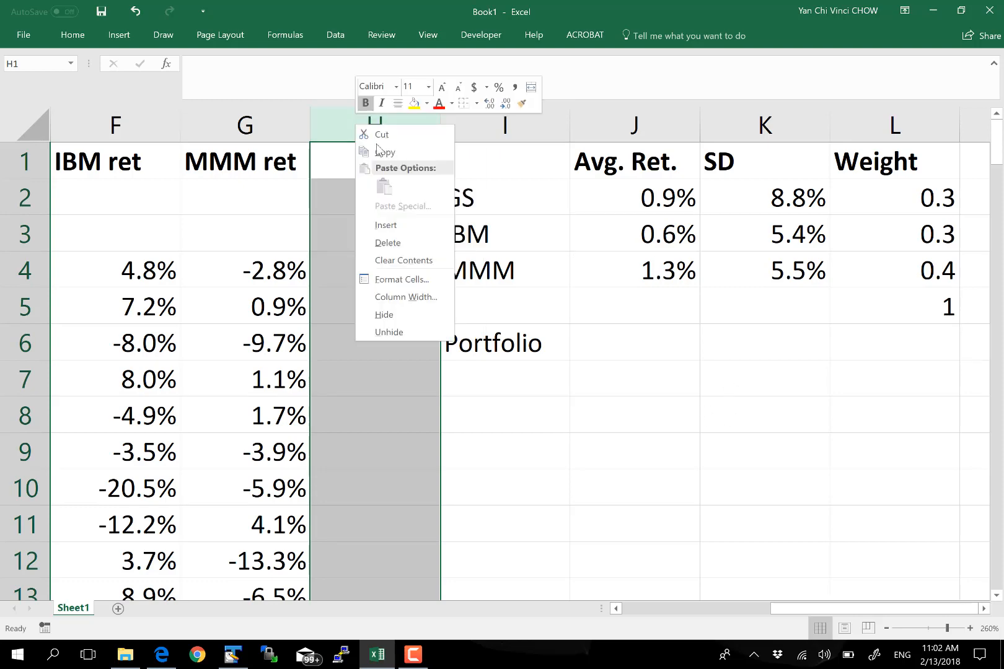
{"action": "left_click", "coordinate": [404, 229]}
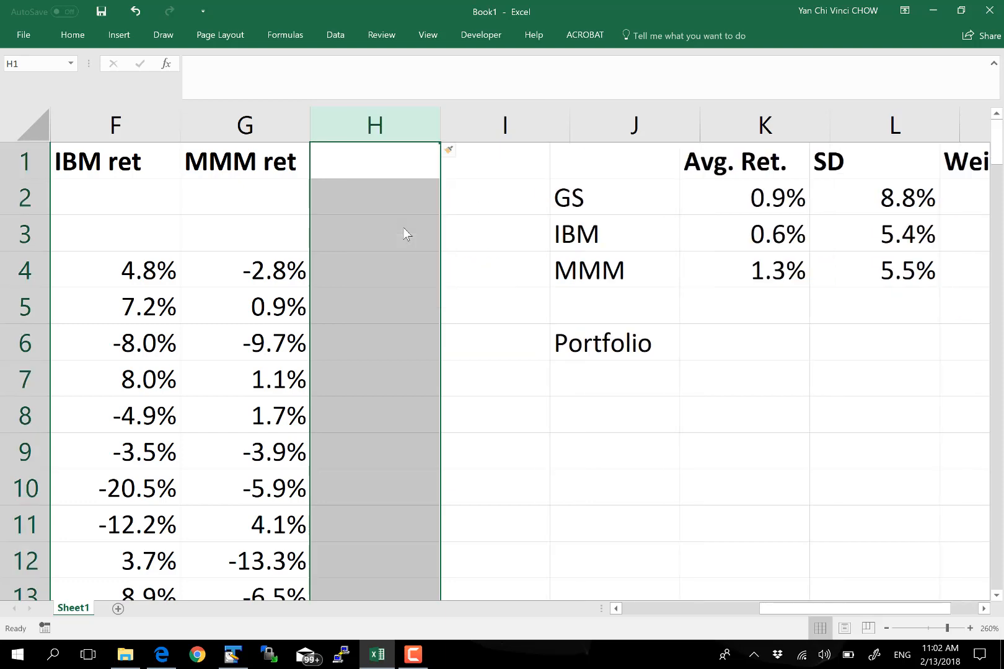
- Enter the heading "Port. Ret." in cell H1
{"action": "left_click", "coordinate": [381, 155]}
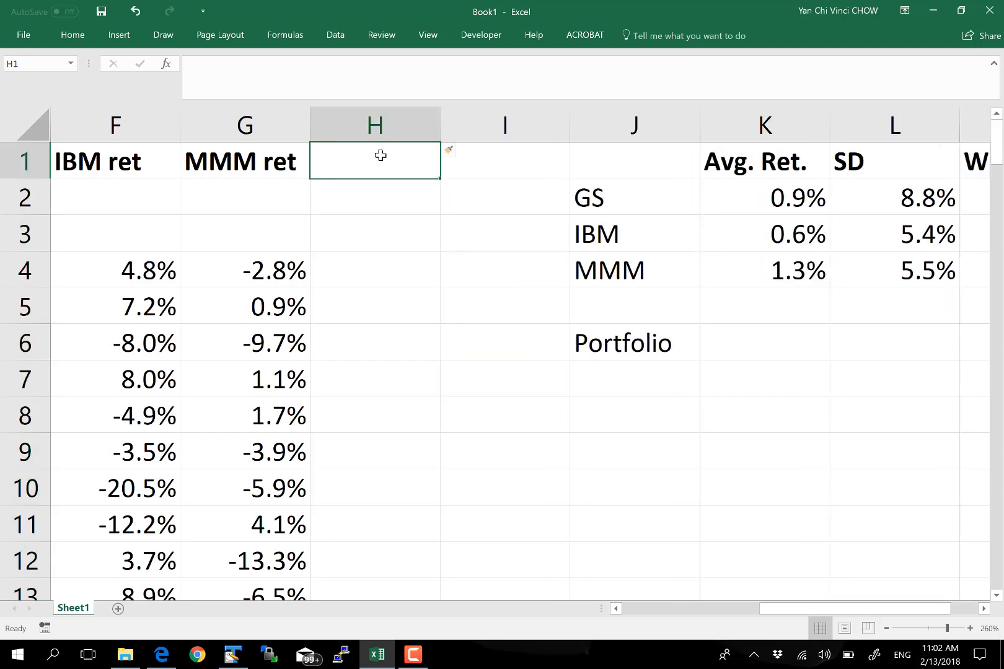
{"action": "type", "text": "Port"}
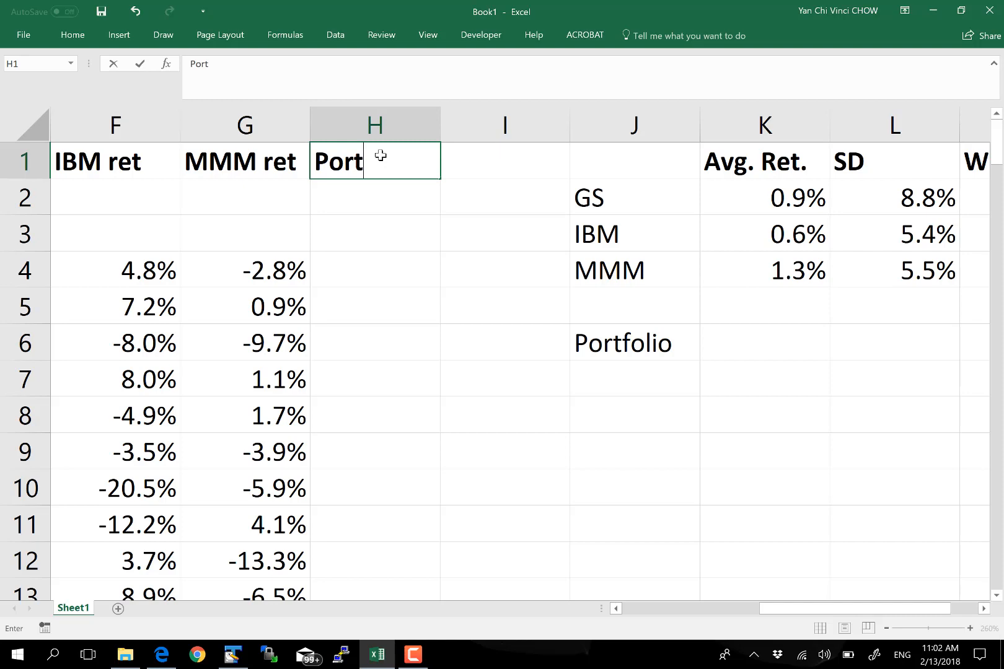
{"action": "type", "text": "f"}
{"action": "key", "text": "BackSpace"}
{"action": "type", "text": ". Ret."}
- Begin a portfolio return formula in H4 with the GS weight times the GS return, =M2*E4
{"action": "left_click", "coordinate": [349, 272]}
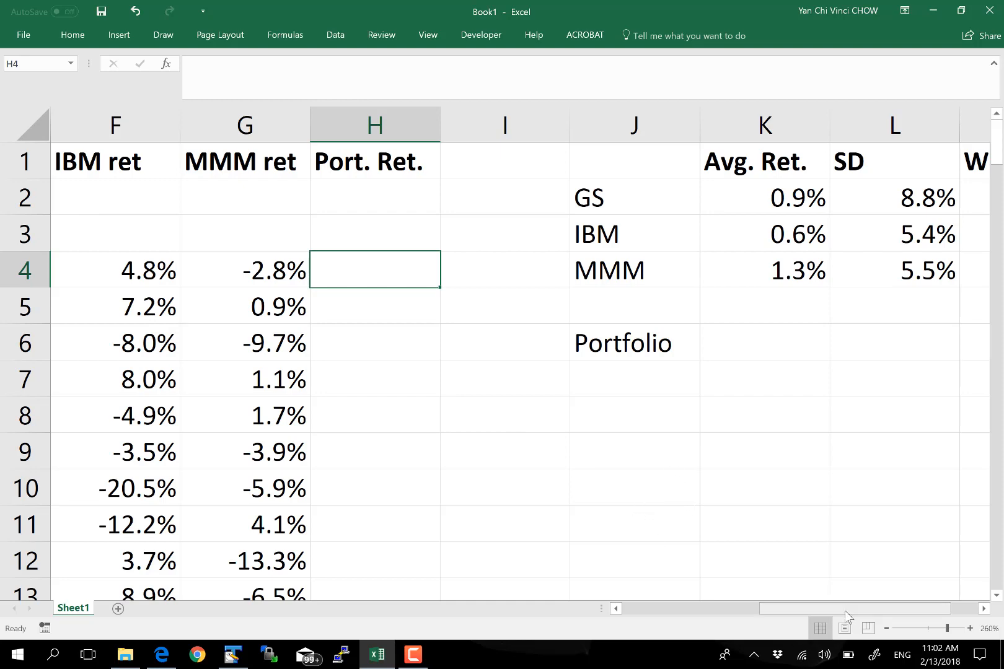
{"action": "mouse_move", "coordinate": [812, 610]}
{"action": "left_mouse_down"}
{"action": "mouse_move", "coordinate": [765, 613]}
{"action": "mouse_move", "coordinate": [829, 612]}
{"action": "left_mouse_up"}
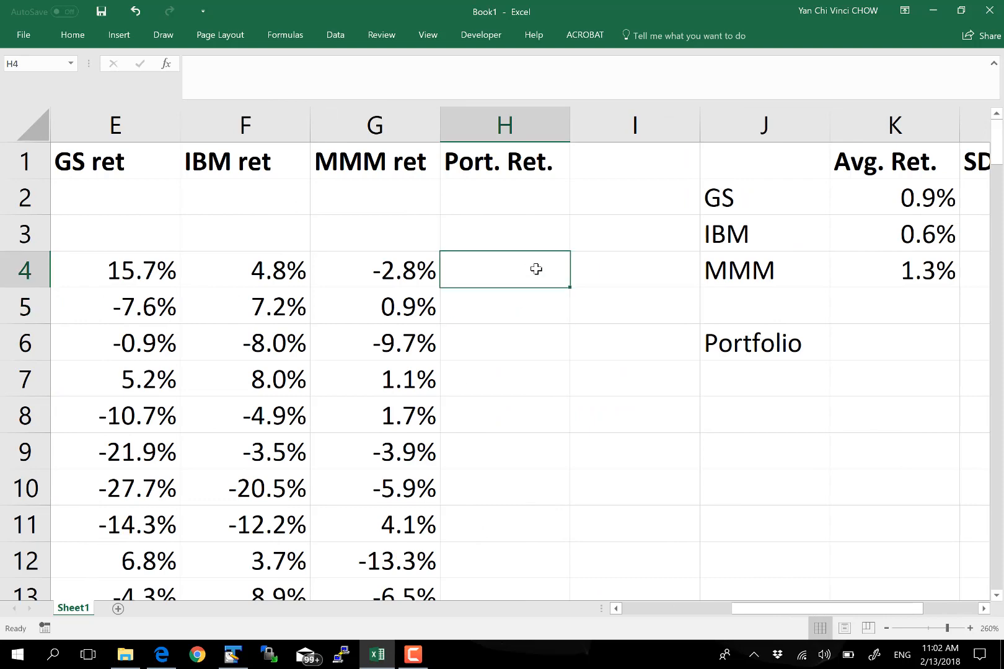
{"action": "type", "text": "="}
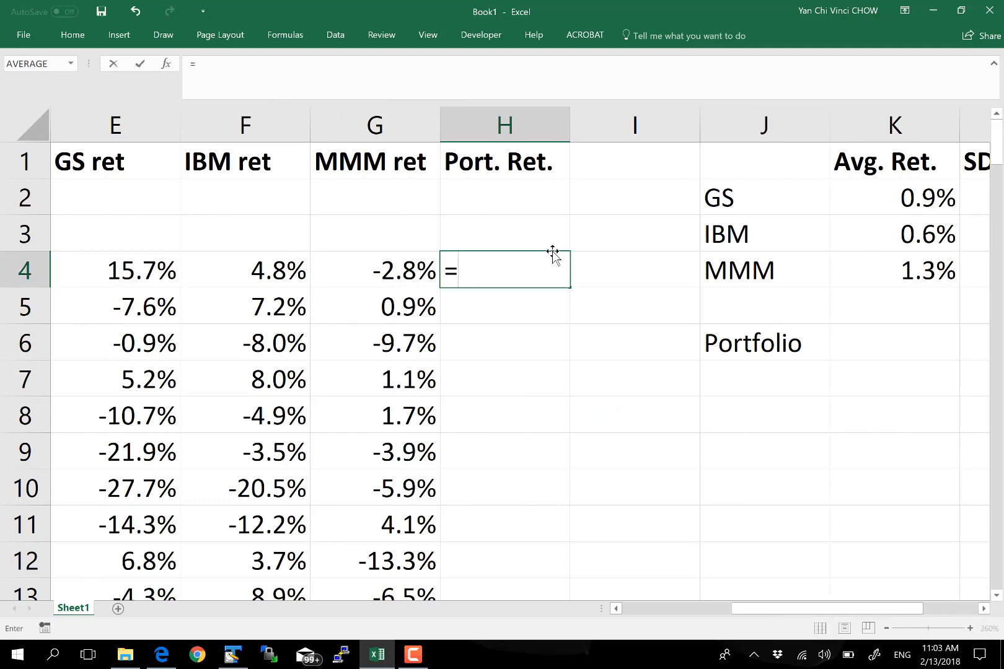
{"action": "left_click_drag", "start_coordinate": [832, 610], "coordinate": [888, 614]}
{"action": "left_click", "coordinate": [926, 199]}
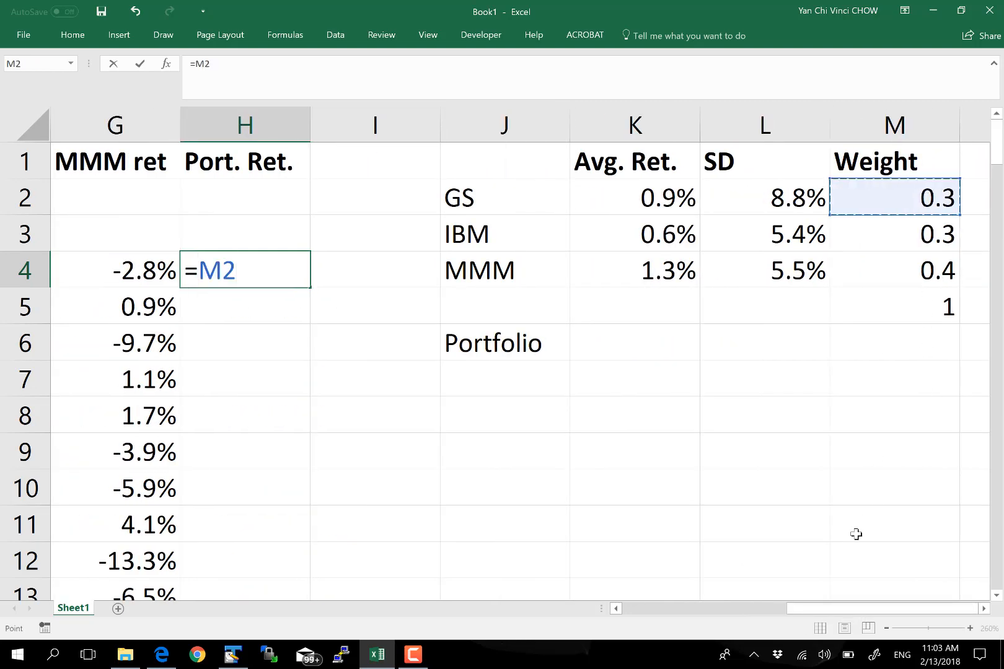
{"action": "left_click_drag", "start_coordinate": [887, 610], "coordinate": [830, 608]}
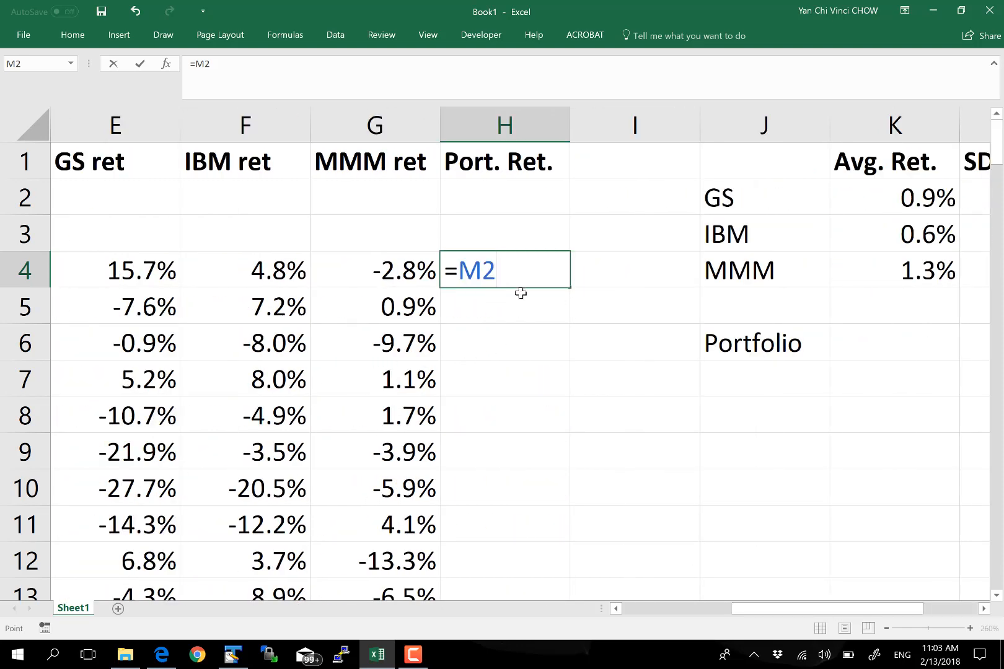
{"action": "type", "text": "*"}
{"action": "left_click", "coordinate": [109, 272]}
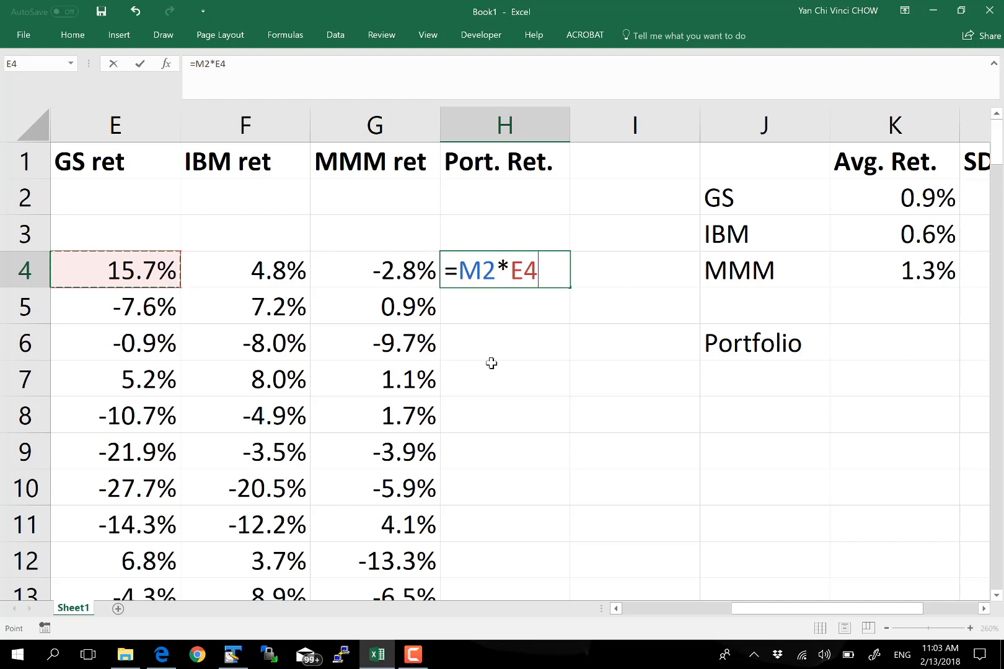
- Extend the H4 formula by adding the IBM weight times the IBM return, +M3*F4
{"action": "type", "text": "+"}
{"action": "left_click_drag", "start_coordinate": [768, 608], "coordinate": [731, 606]}
{"action": "left_click", "coordinate": [932, 239]}
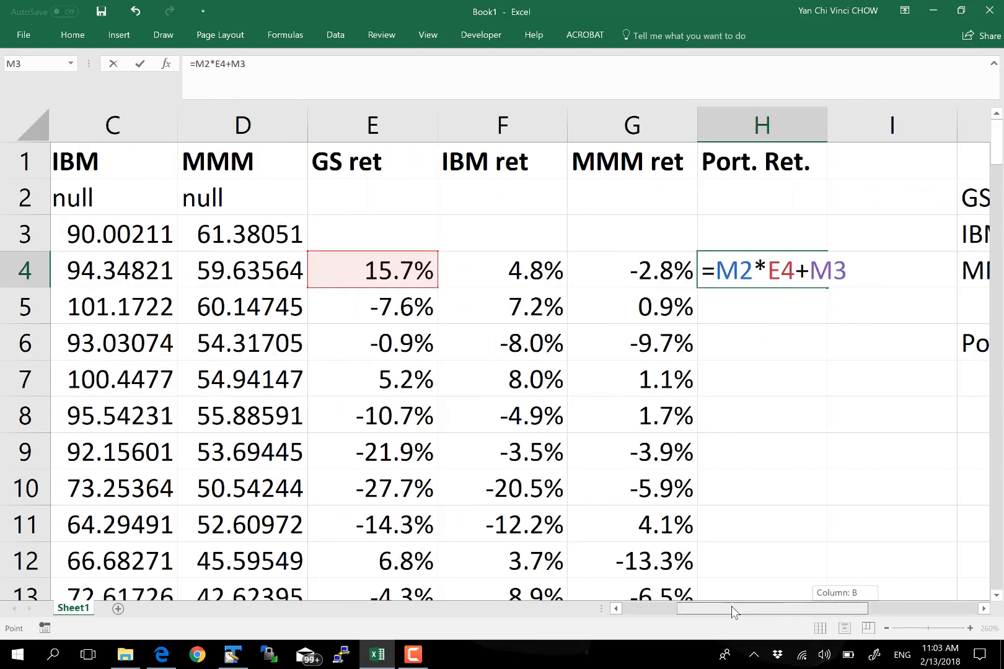
{"action": "type", "text": "*"}
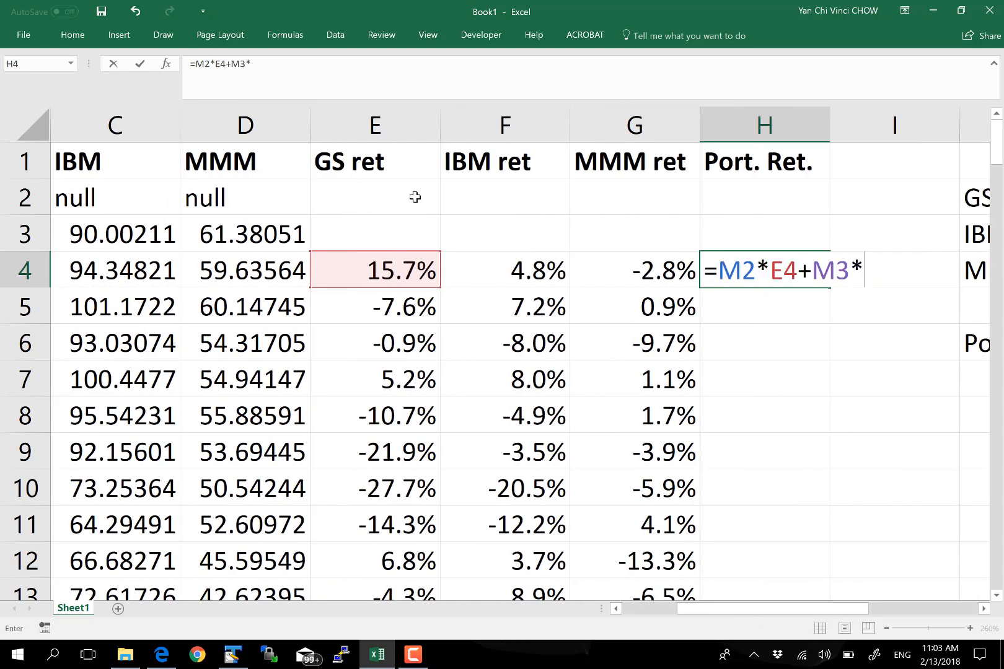
{"action": "left_click", "coordinate": [513, 267]}
- Complete the H4 formula by adding the MMM weight times the MMM return, giving =M2*E4+M3*F4+M4*G4
{"action": "type", "text": "+"}
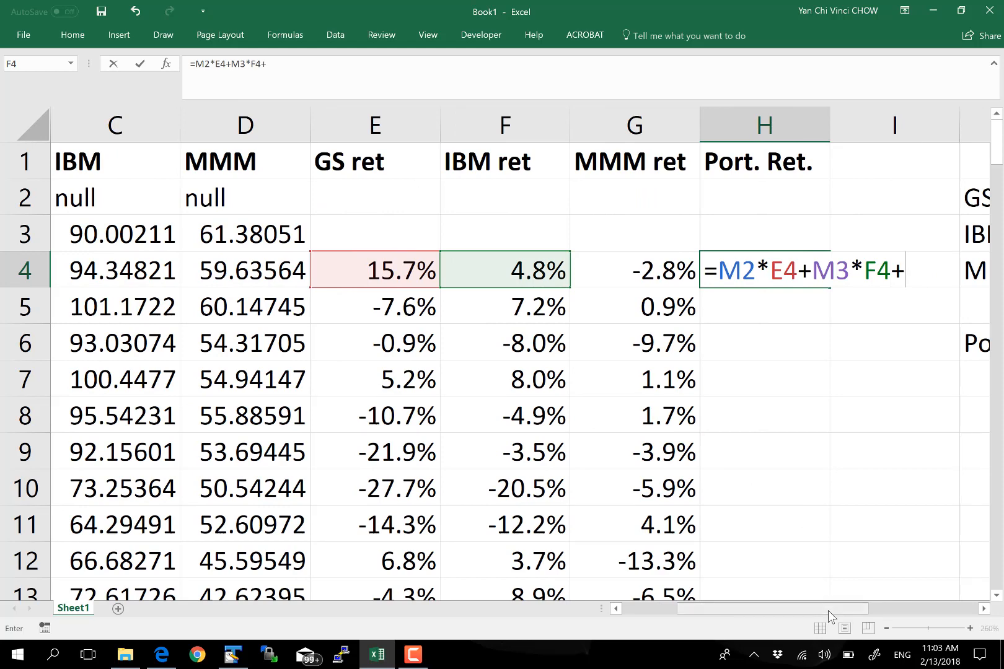
{"action": "left_click_drag", "start_coordinate": [843, 610], "coordinate": [952, 610]}
{"action": "left_click", "coordinate": [915, 277]}
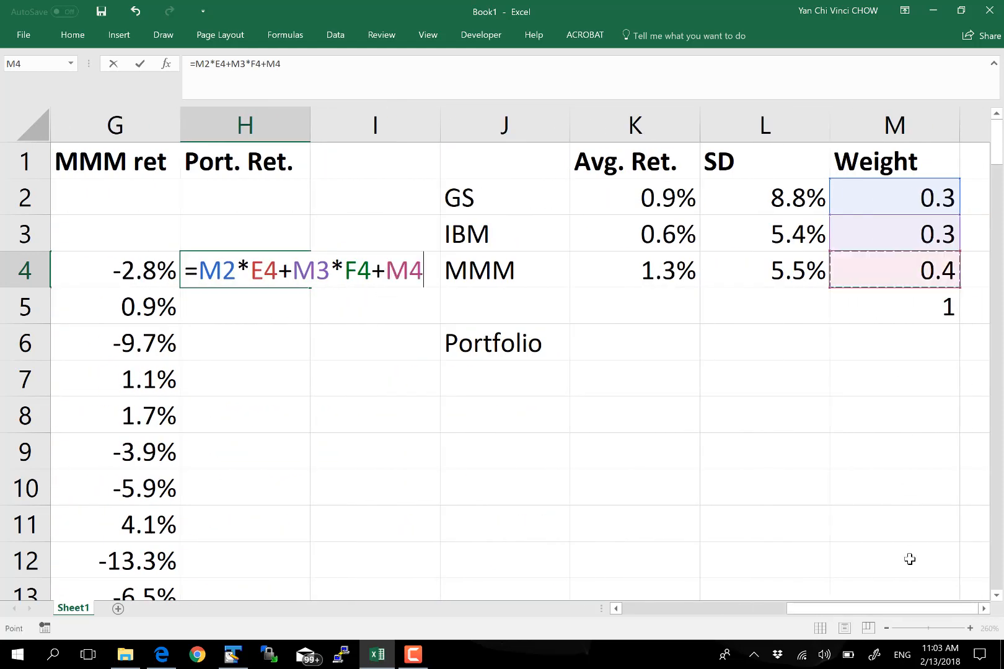
{"action": "left_click_drag", "start_coordinate": [891, 613], "coordinate": [740, 604]}
{"action": "left_click", "coordinate": [804, 581]}
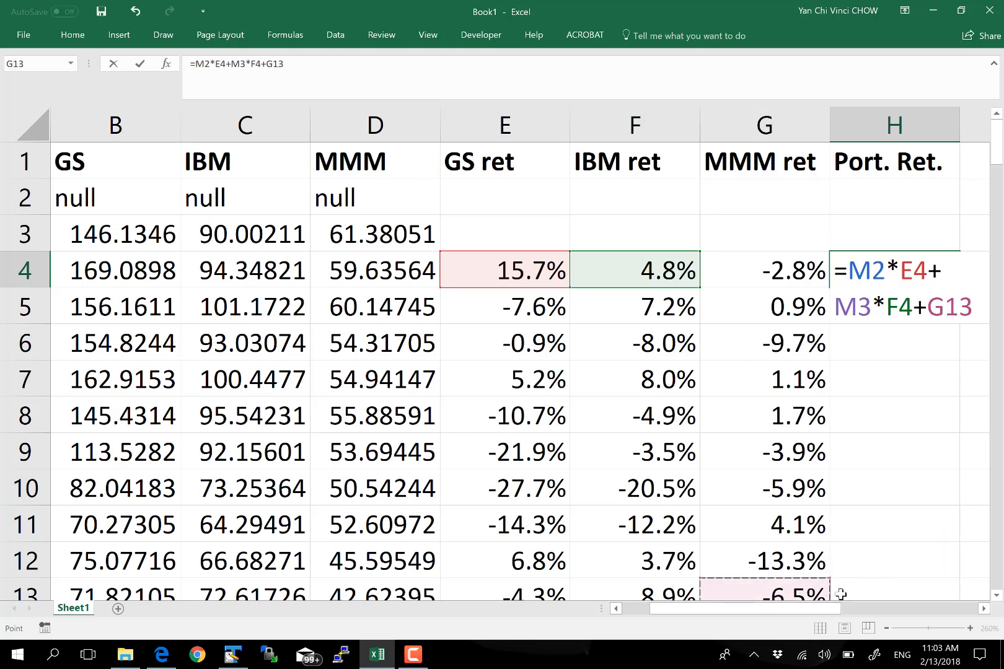
{"action": "key", "text": "ctrl+z"}
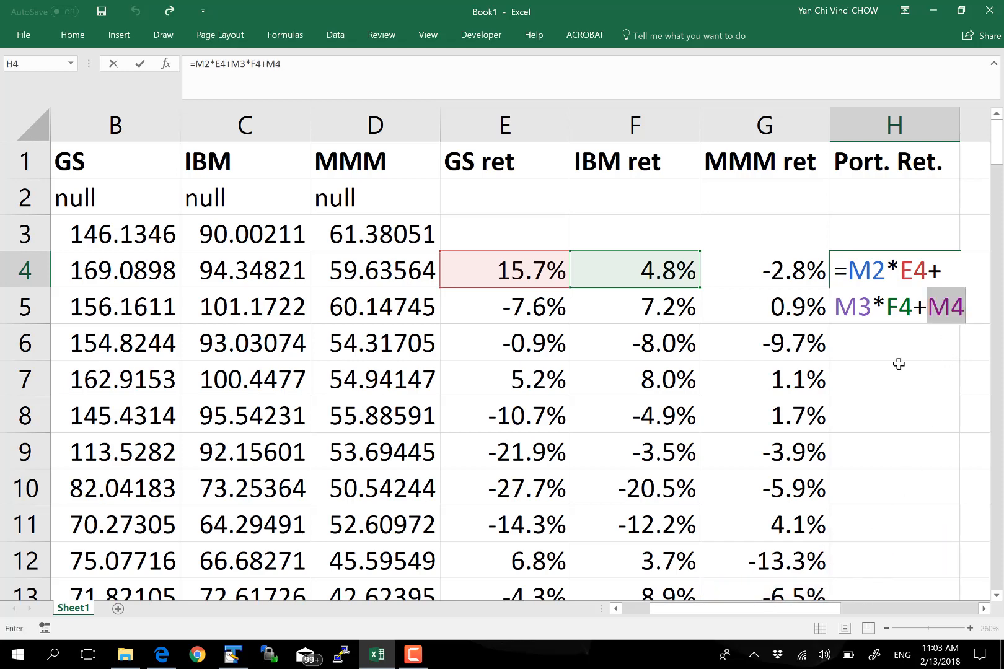
{"action": "left_click", "coordinate": [964, 313]}
{"action": "type", "text": "*"}
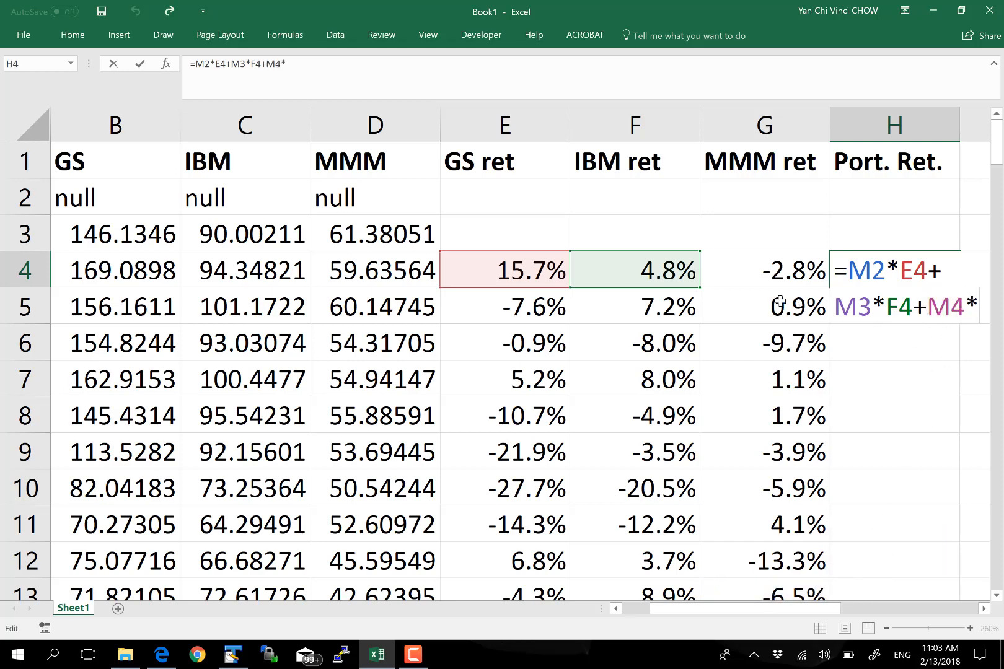
{"action": "left_click", "coordinate": [766, 273]}
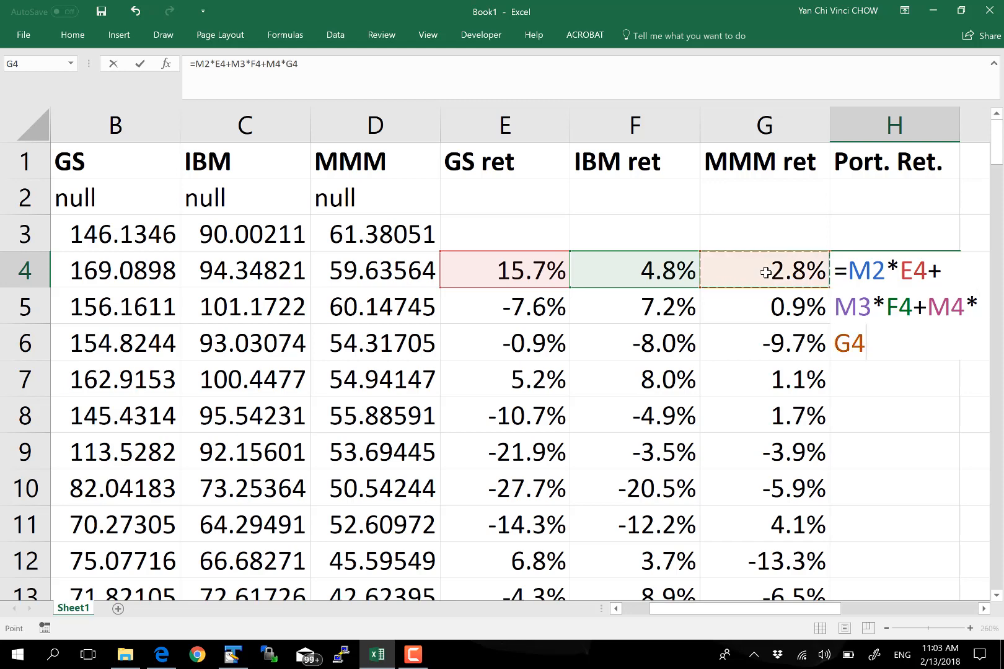
{"action": "key", "text": "Return"}
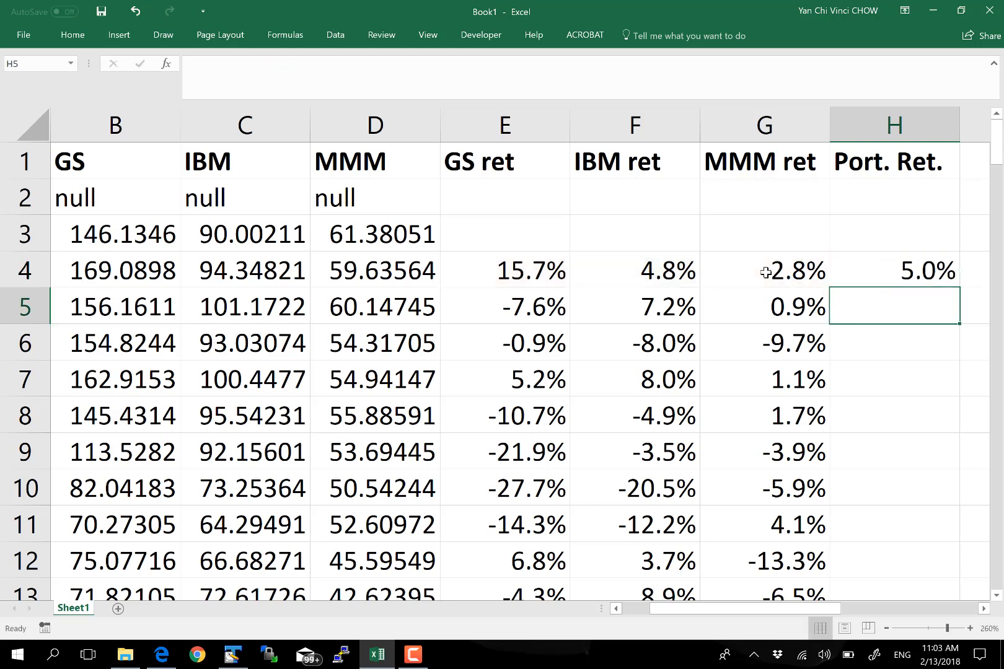
- Examine which return and weight cells the portfolio return formula in H4 refers to
{"action": "left_click", "coordinate": [924, 276]}
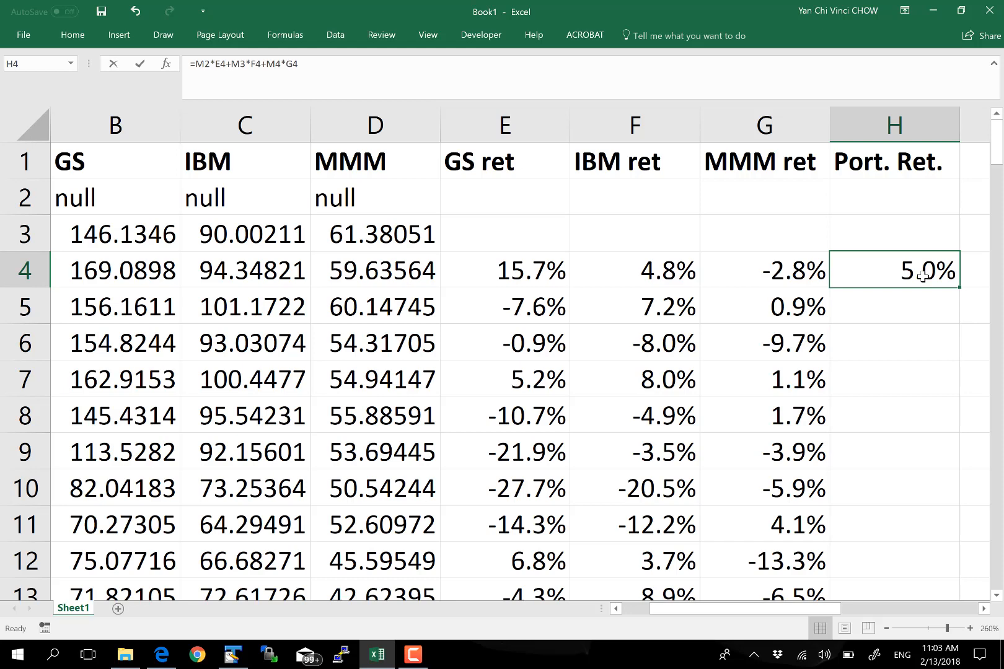
{"action": "double_click", "coordinate": [924, 276]}
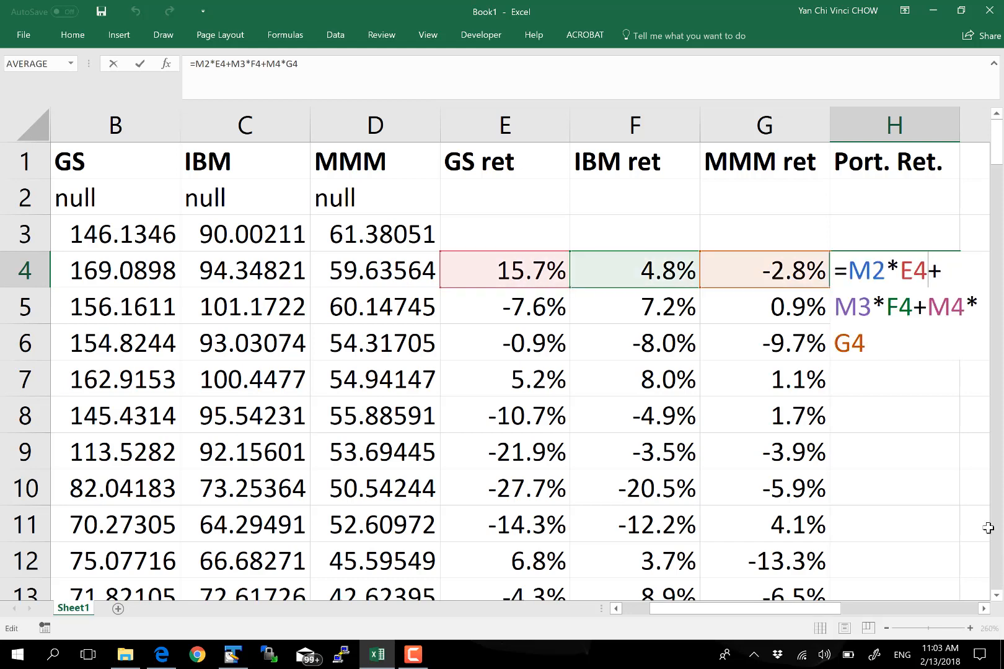
{"action": "left_click", "coordinate": [983, 609]}
{"action": "left_click", "coordinate": [983, 609]}
{"action": "left_click", "coordinate": [984, 608]}
{"action": "left_click", "coordinate": [984, 609]}
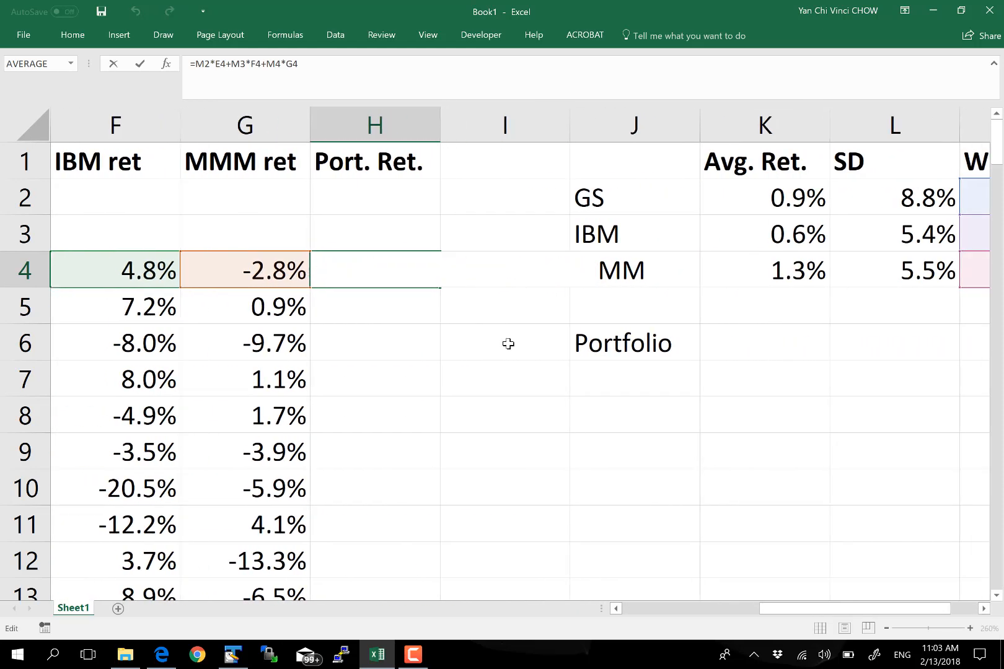
{"action": "left_click", "coordinate": [408, 271]}
{"action": "key", "text": "Escape"}
{"action": "key", "text": "Return"}
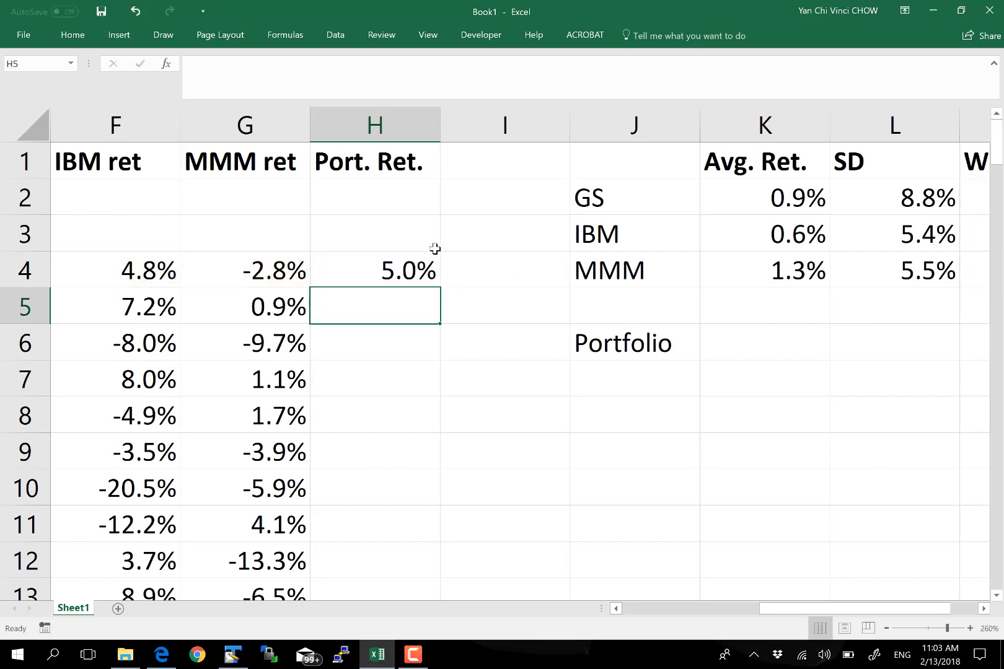
- Try filling the H4 portfolio return formula down to H5 with its relative references
{"action": "left_click", "coordinate": [423, 284]}
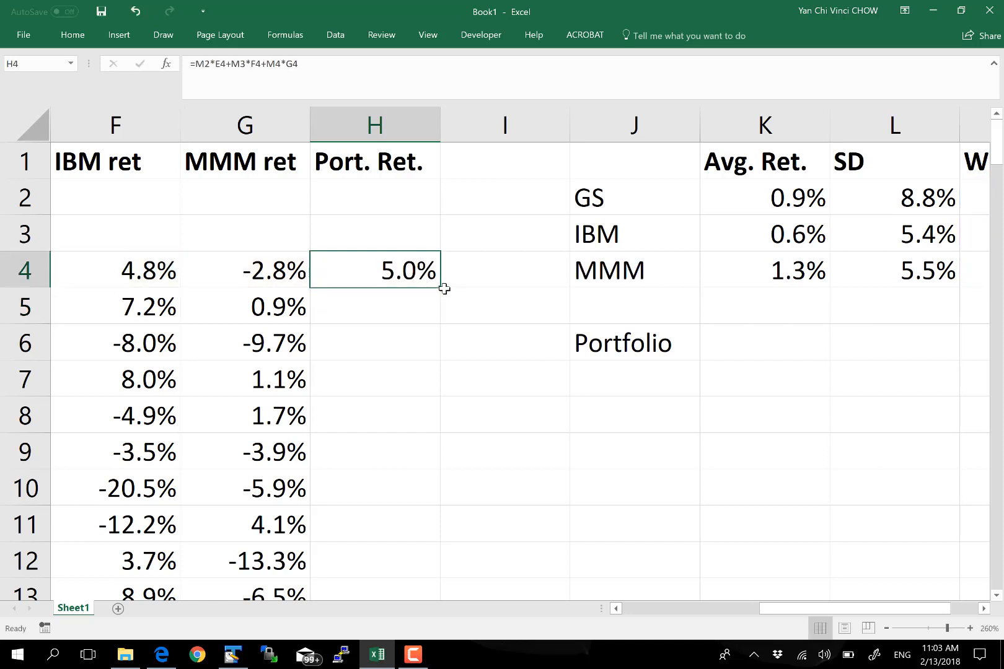
{"action": "left_click_drag", "start_coordinate": [443, 288], "coordinate": [426, 323]}
{"action": "left_click", "coordinate": [410, 401]}
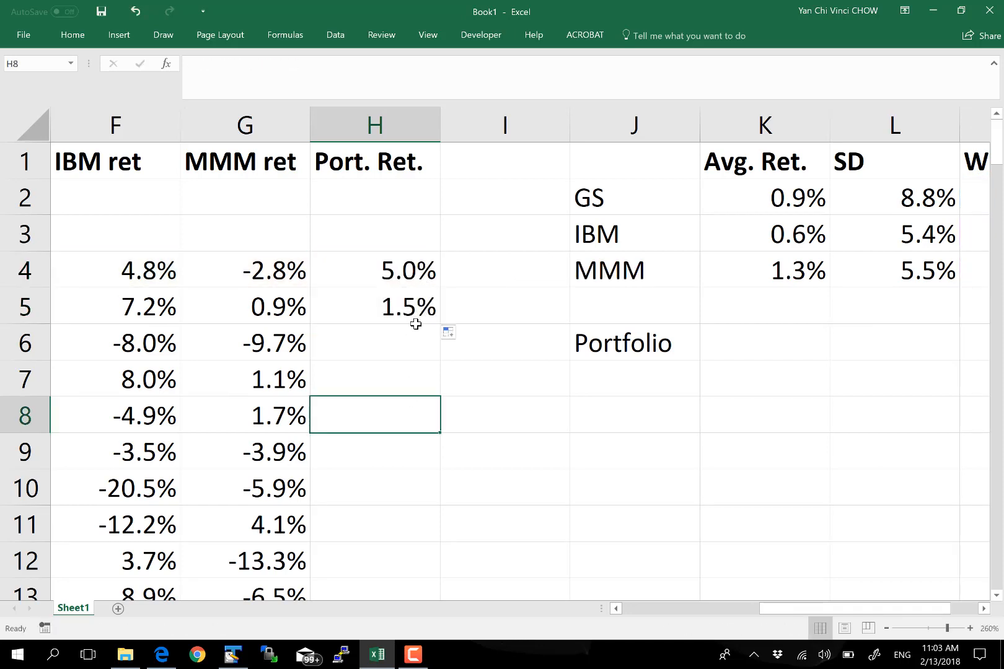
- Compare the formulas in H4 and H5 to see how the weight and return references shift between rows
{"action": "left_click", "coordinate": [416, 312]}
{"action": "double_click", "coordinate": [417, 312]}
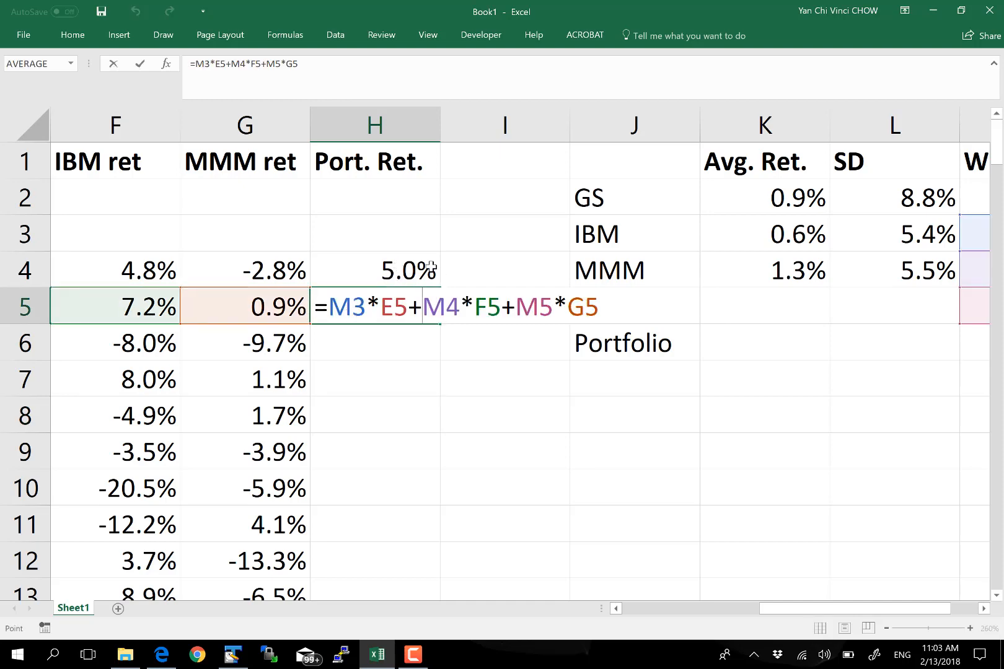
{"action": "key", "text": "Escape"}
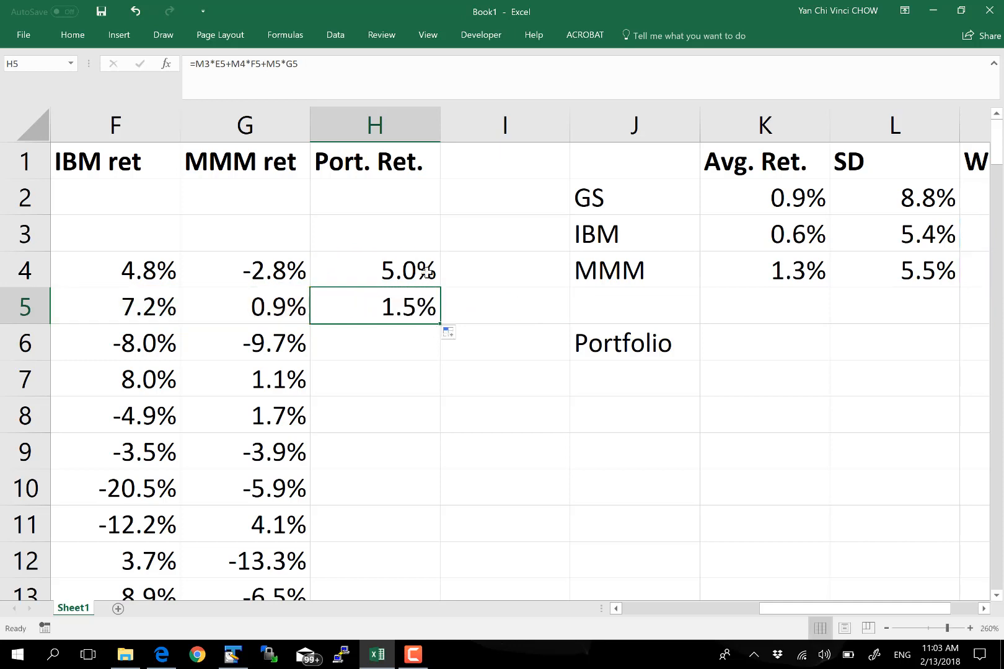
{"action": "double_click", "coordinate": [426, 271]}
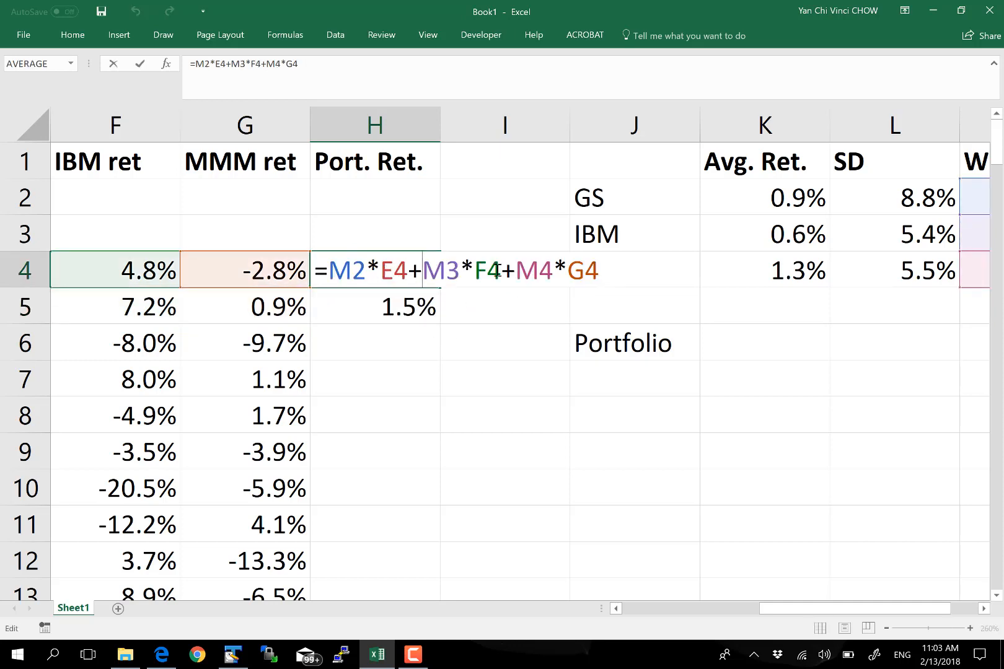
{"action": "key", "text": "Escape"}
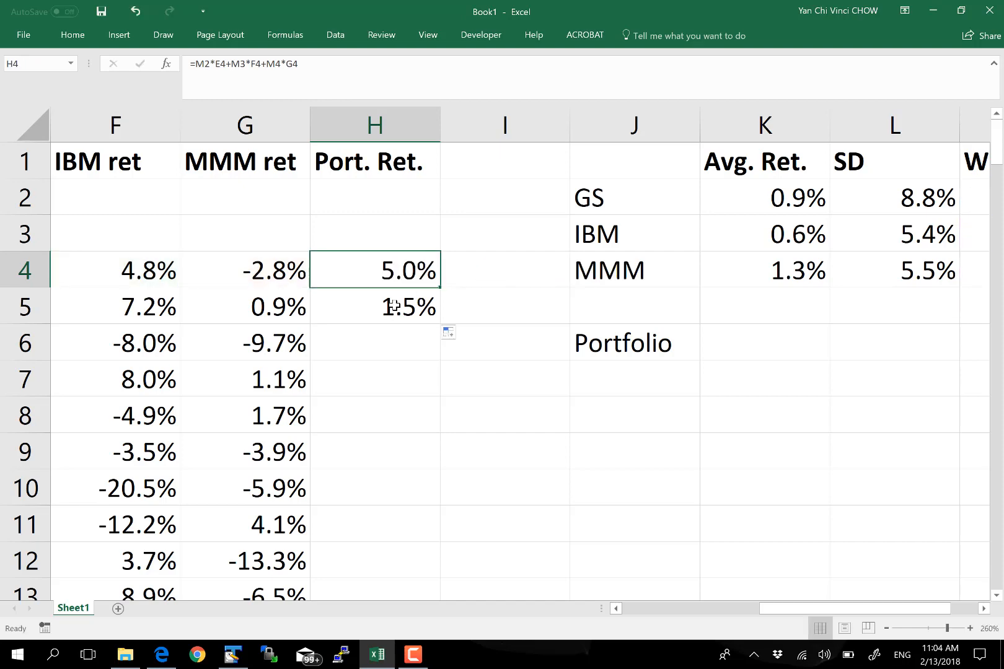
{"action": "double_click", "coordinate": [394, 307]}
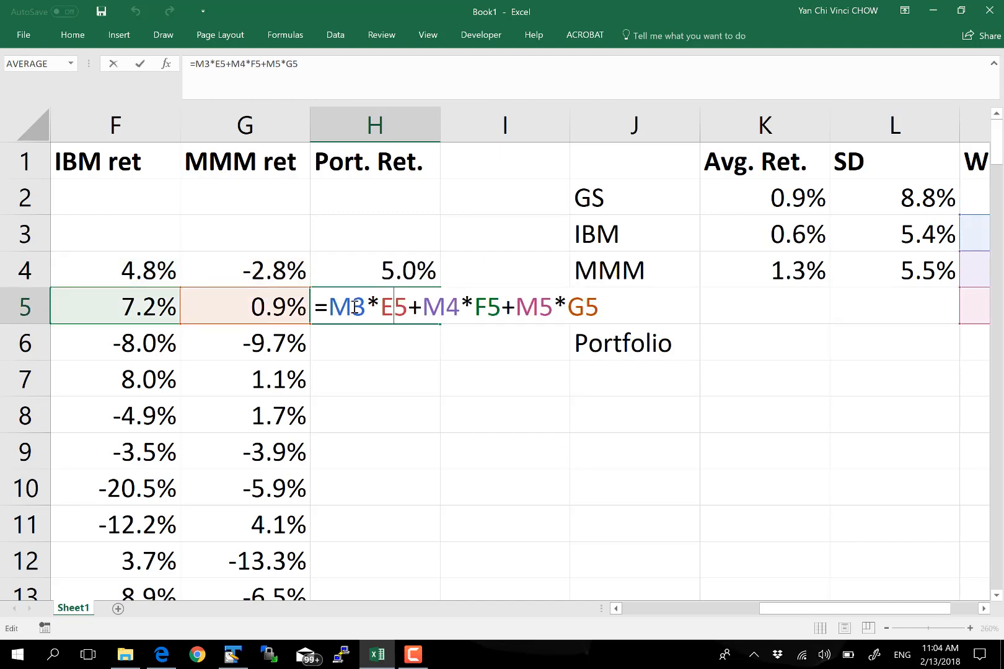
{"action": "key", "text": "Escape"}
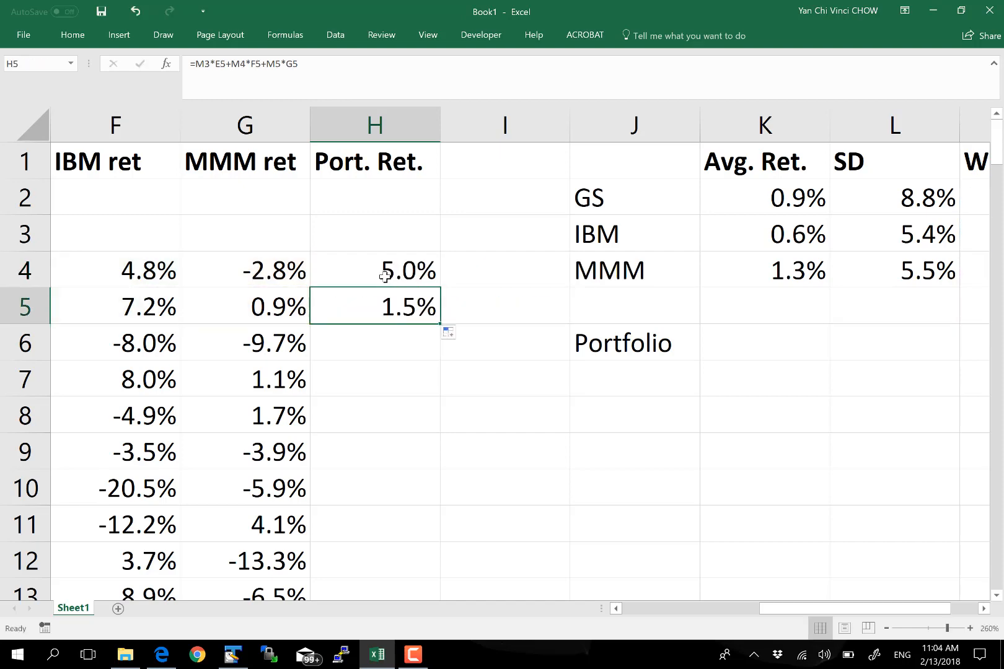
{"action": "double_click", "coordinate": [386, 276]}
{"action": "key", "text": "Escape"}
{"action": "double_click", "coordinate": [396, 307]}
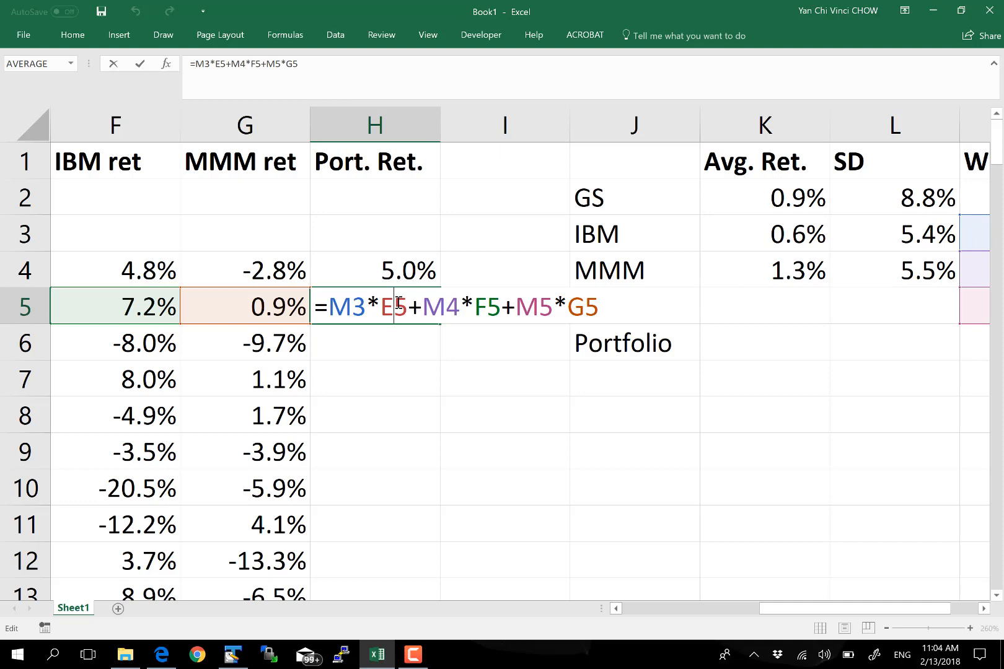
- Clear the copied formula from cell H5
{"action": "left_click", "coordinate": [385, 381]}
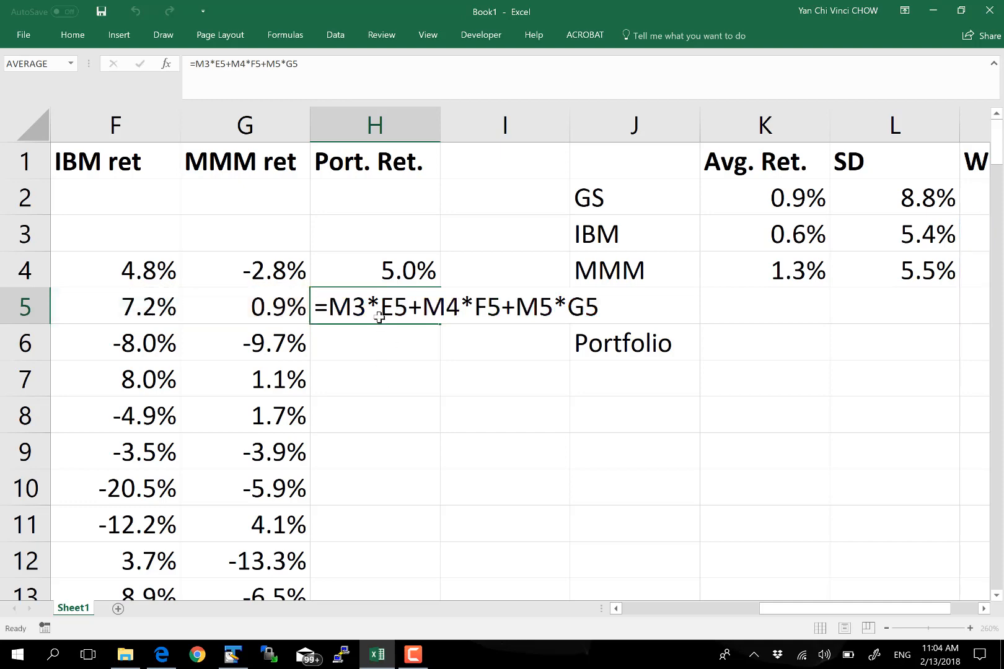
{"action": "left_click", "coordinate": [404, 309]}
{"action": "key", "text": "Delete"}
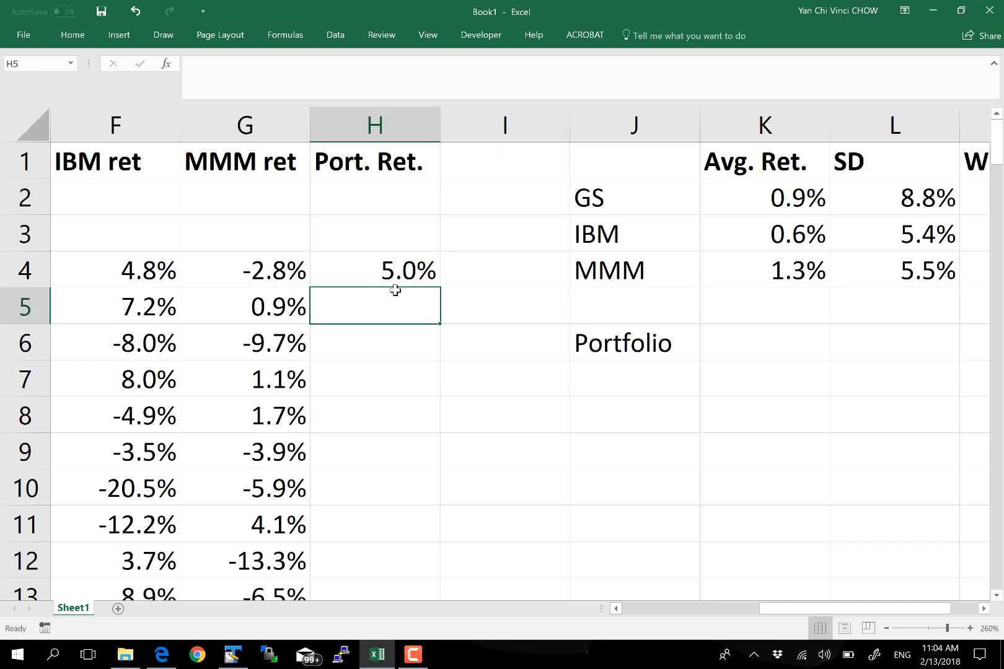
- Change the GS weight reference M2 in the H4 portfolio return formula to the absolute reference $M$2
{"action": "double_click", "coordinate": [393, 271]}
{"action": "left_click", "coordinate": [347, 270]}
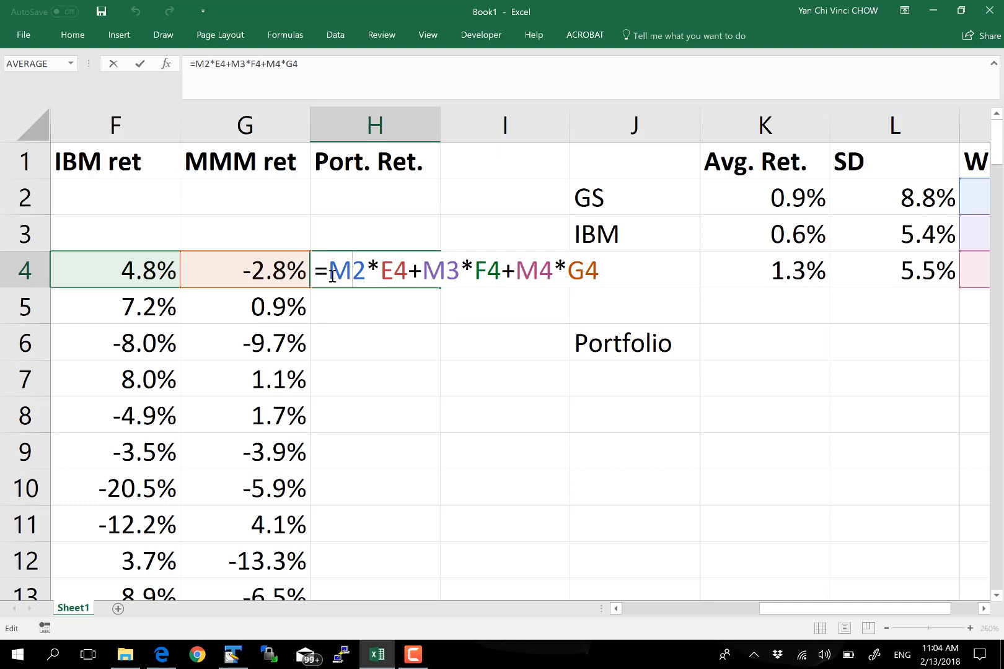
{"action": "key", "text": "F4"}
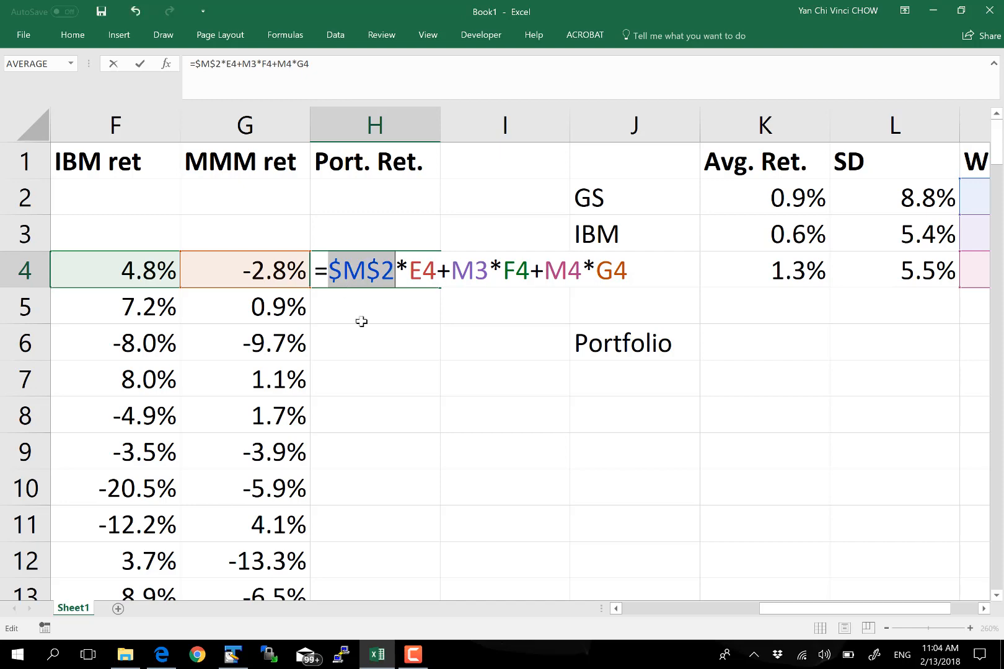
- Cycle the IBM weight reference M3 in the H4 formula through its reference types, ending on absolute $M$3
{"action": "left_click", "coordinate": [465, 271]}
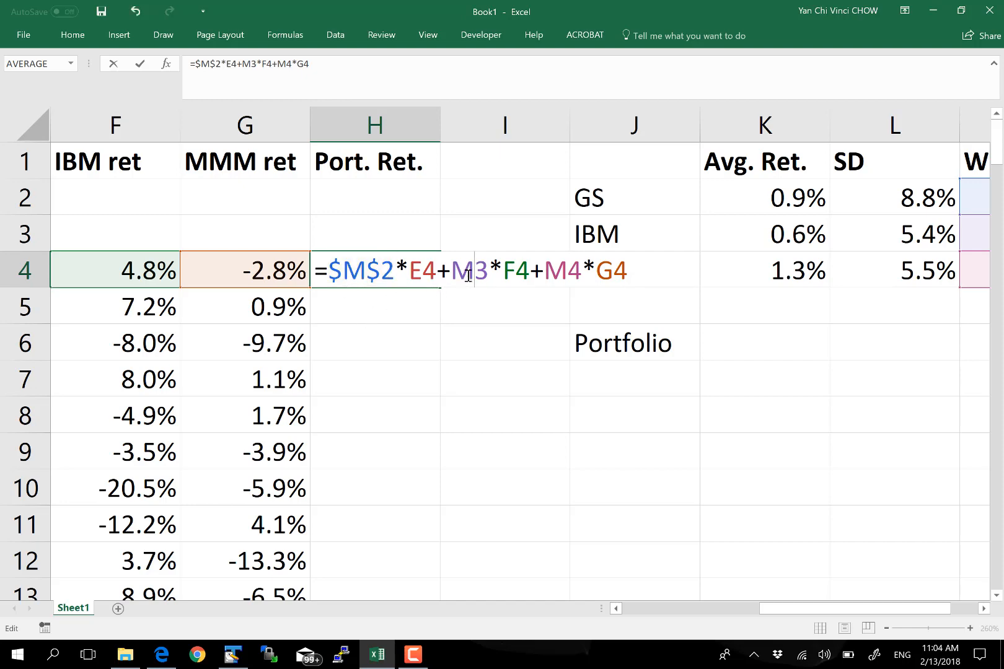
{"action": "key", "text": "F4"}
{"action": "key", "text": "F4"}
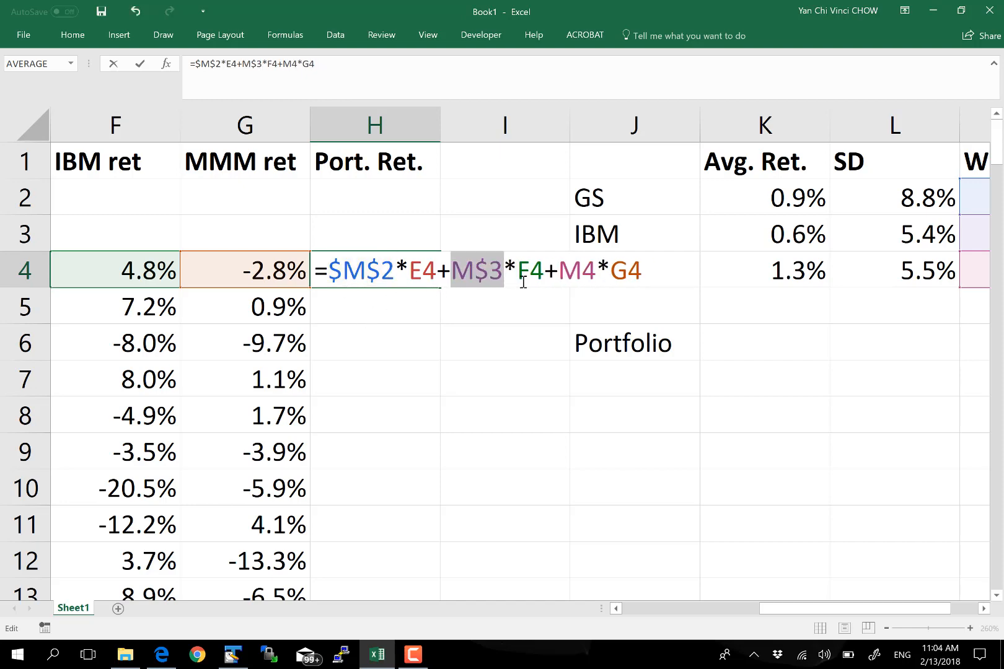
{"action": "key", "text": "F4"}
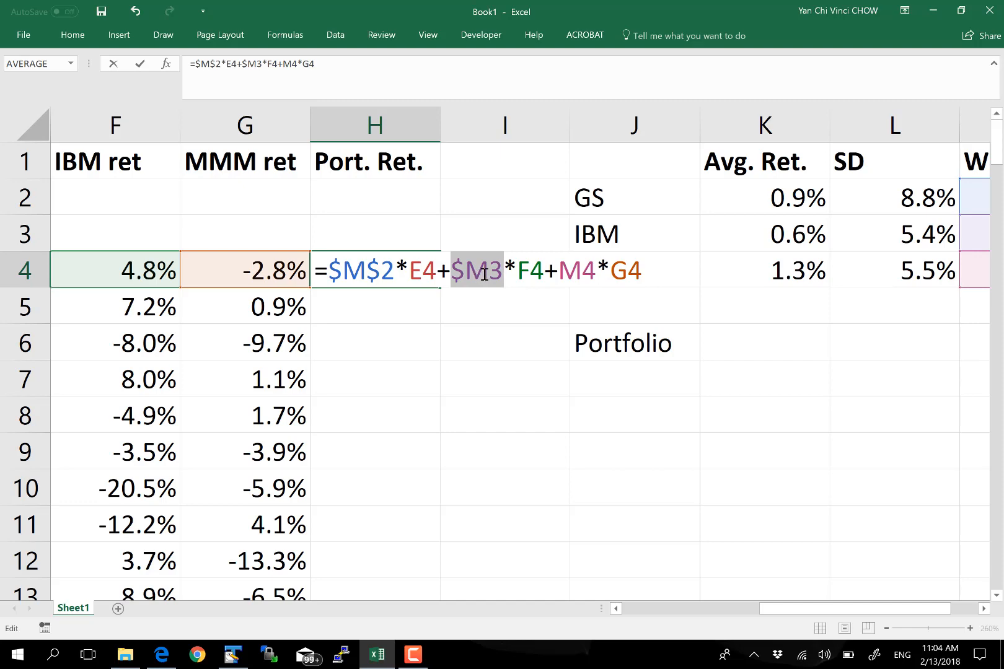
{"action": "key", "text": "F4"}
{"action": "key", "text": "F4"}
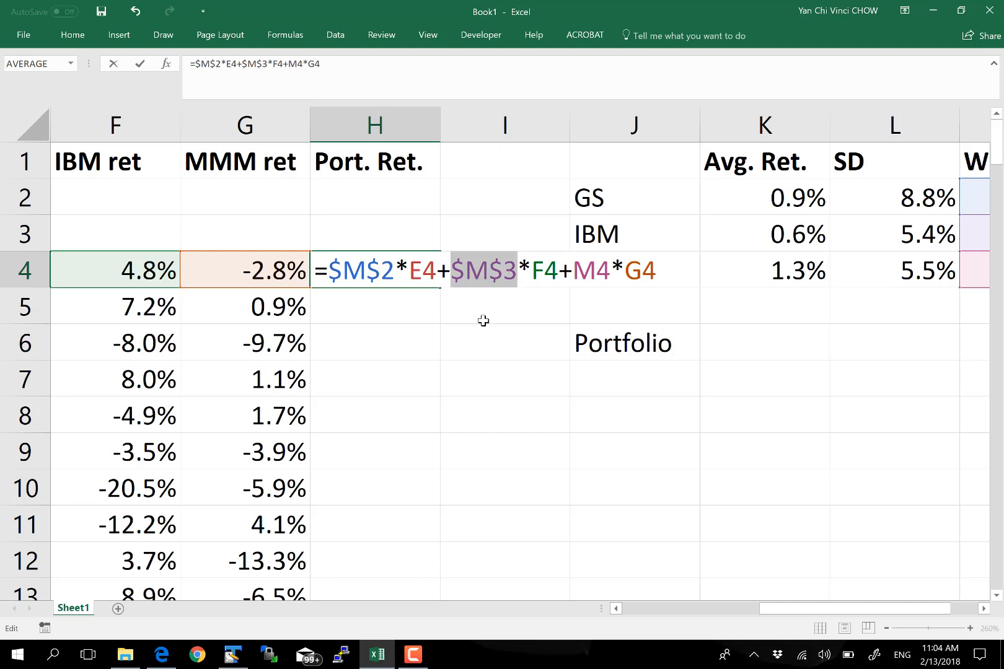
{"action": "key", "text": "F4"}
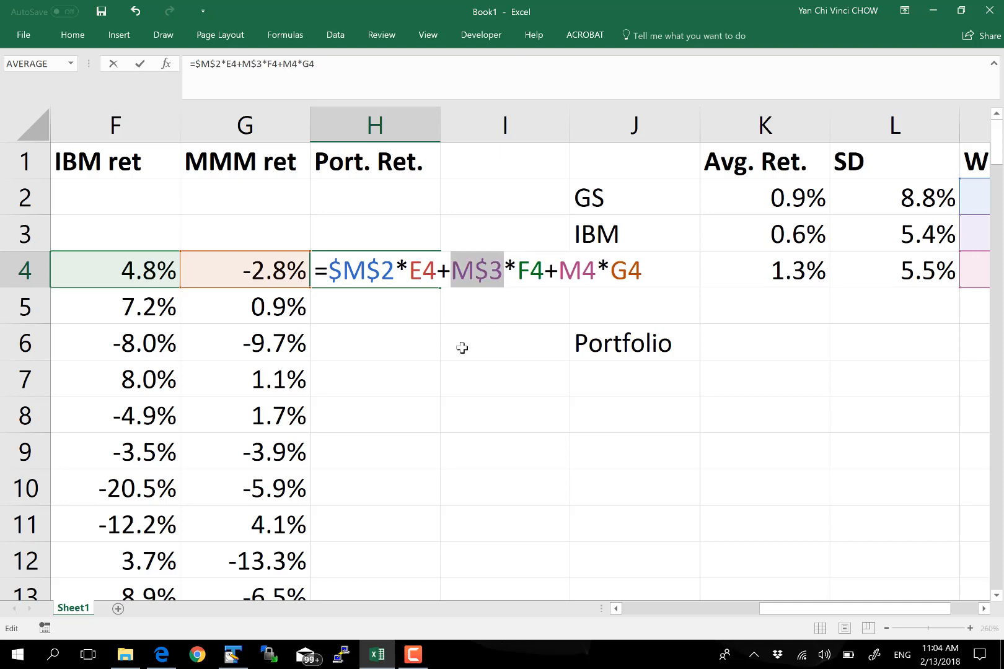
{"action": "key", "text": "F4"}
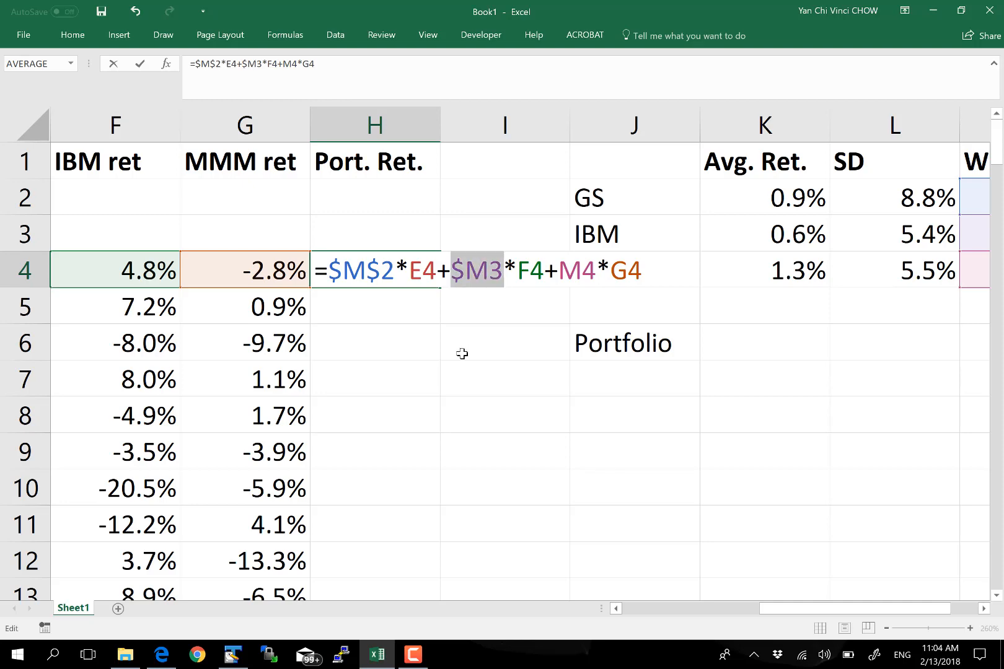
{"action": "key", "text": "F4"}
{"action": "key", "text": "F4"}
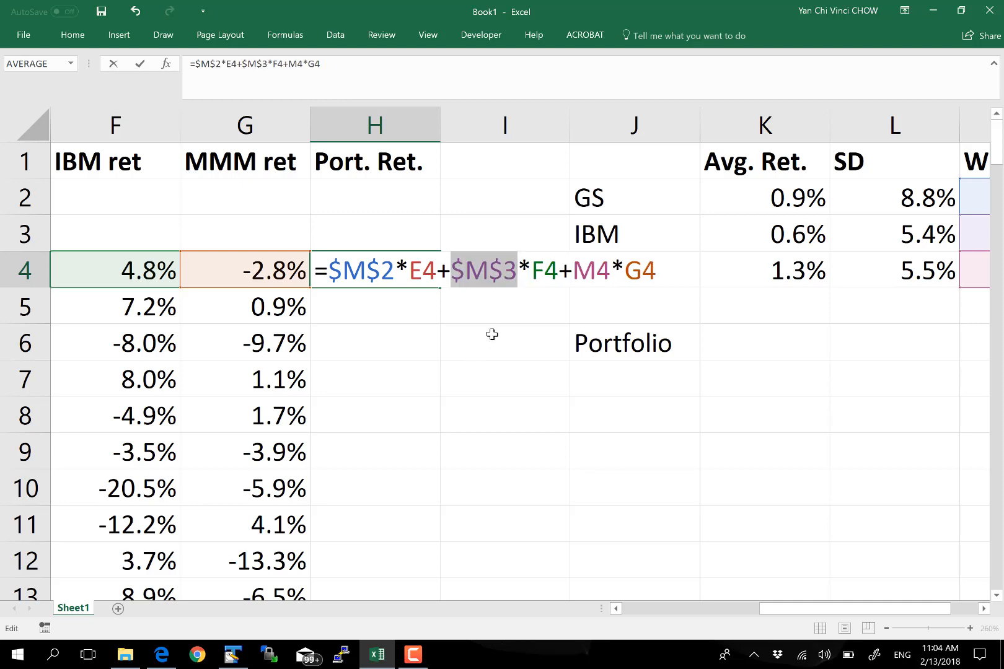
- Make the MMM weight reference absolute as $M$4 and commit the H4 formula
{"action": "left_click", "coordinate": [607, 268]}
{"action": "key", "text": "F4"}
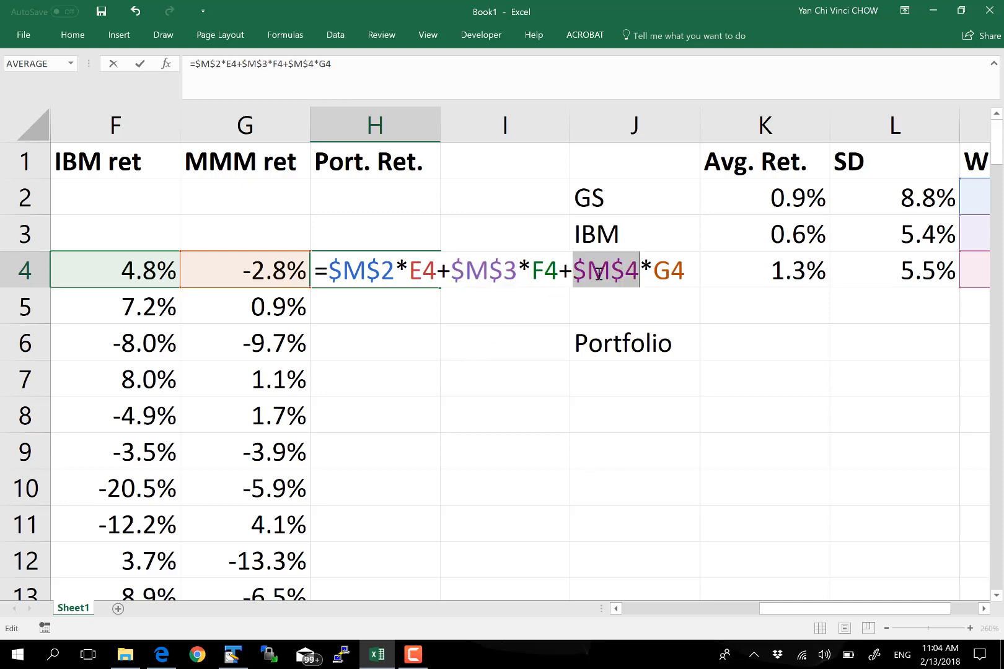
{"action": "key", "text": "Return"}
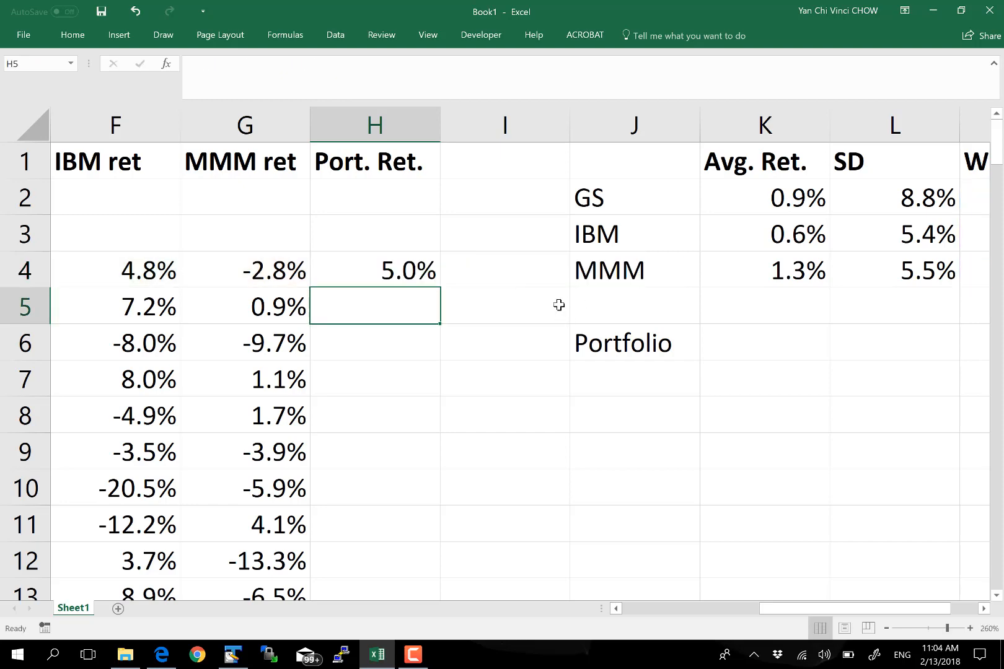
- Fill the H4 formula down to H5 and check which weight and return cells the copy refers to
{"action": "left_click", "coordinate": [431, 271]}
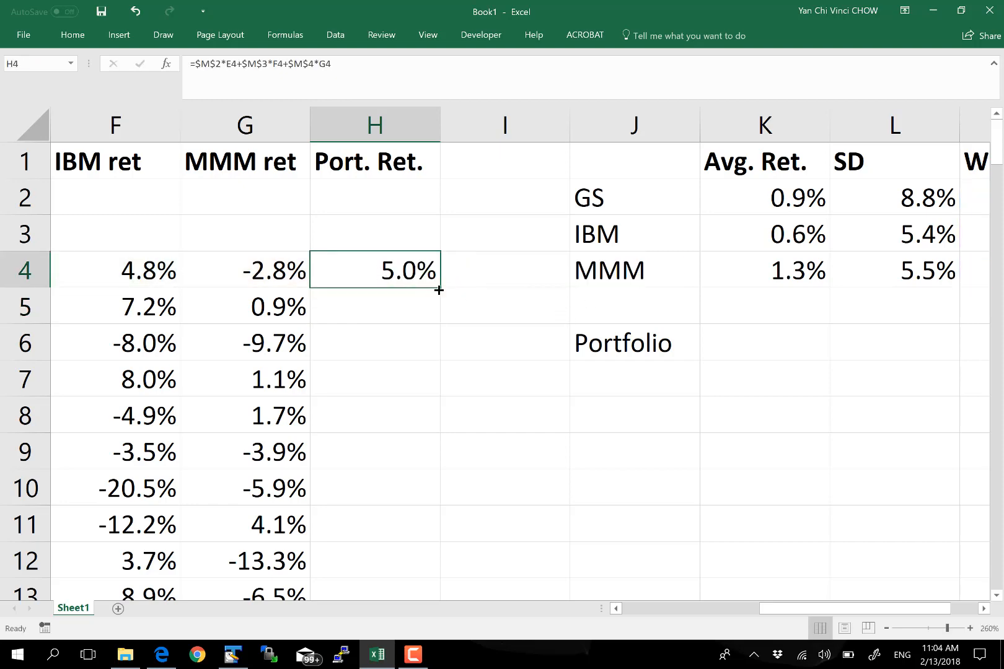
{"action": "left_click_drag", "start_coordinate": [430, 288], "coordinate": [434, 323]}
{"action": "left_click", "coordinate": [416, 308]}
{"action": "double_click", "coordinate": [416, 308]}
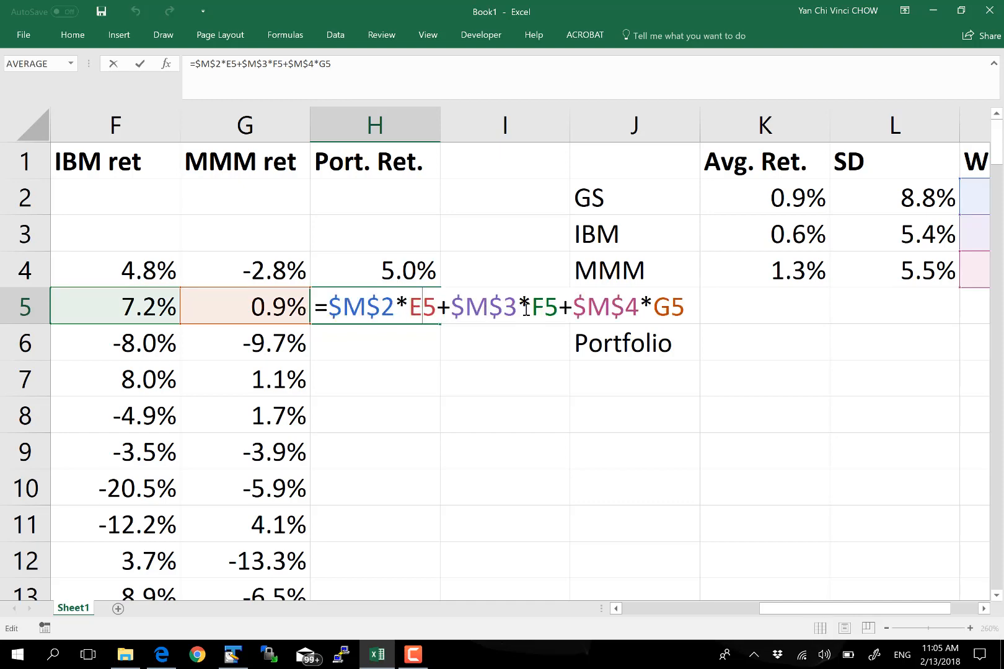
{"action": "key", "text": "Return"}
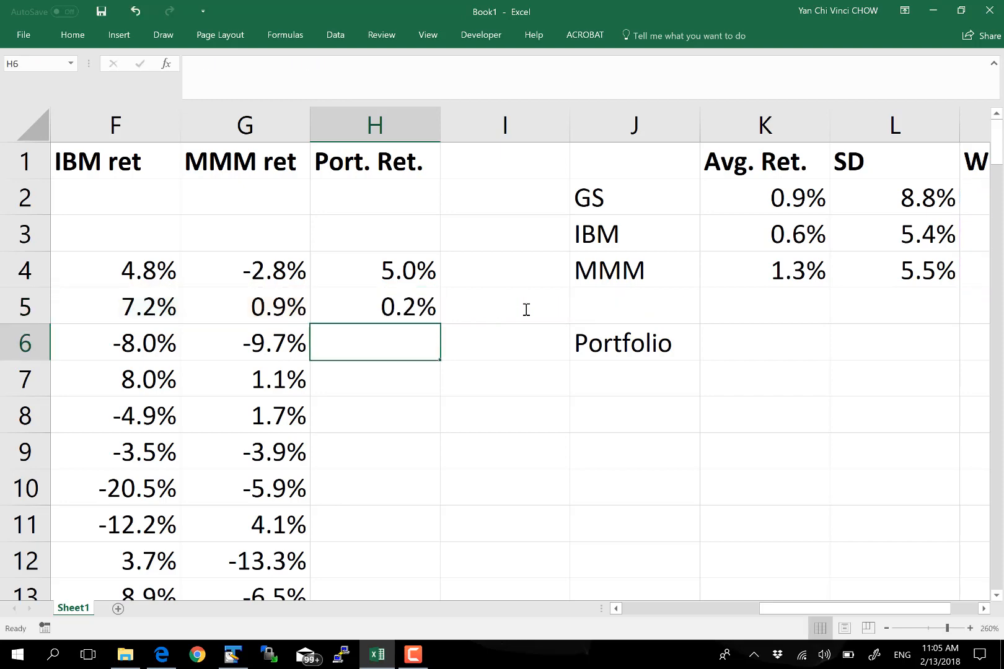
- Fill the portfolio return formula from H5 down to the last data row, H123
{"action": "left_click", "coordinate": [428, 292]}
{"action": "left_click_drag", "start_coordinate": [443, 325], "coordinate": [365, 530]}
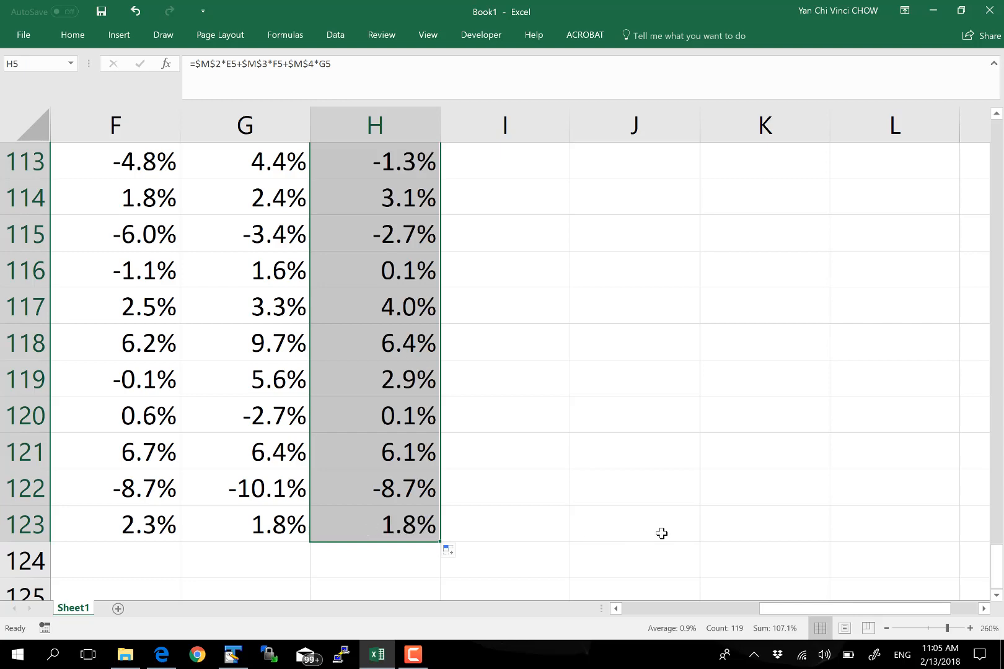
{"action": "left_click_drag", "start_coordinate": [999, 572], "coordinate": [999, 127]}
{"action": "left_click", "coordinate": [391, 265]}
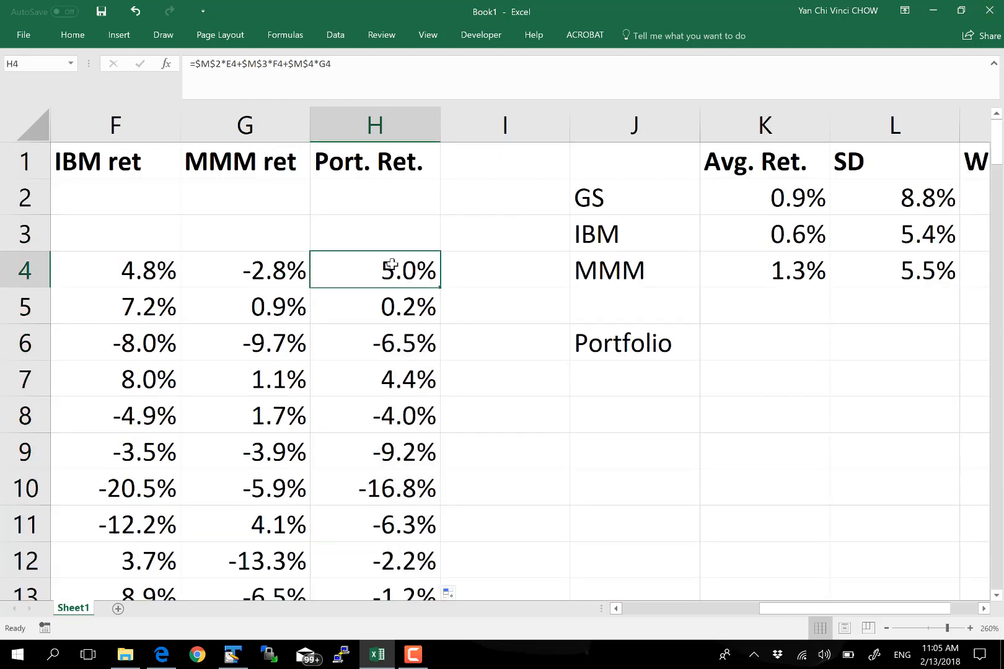
{"action": "left_click", "coordinate": [406, 312]}
{"action": "left_click", "coordinate": [412, 247]}
{"action": "left_click", "coordinate": [412, 279]}
{"action": "left_click", "coordinate": [348, 231]}
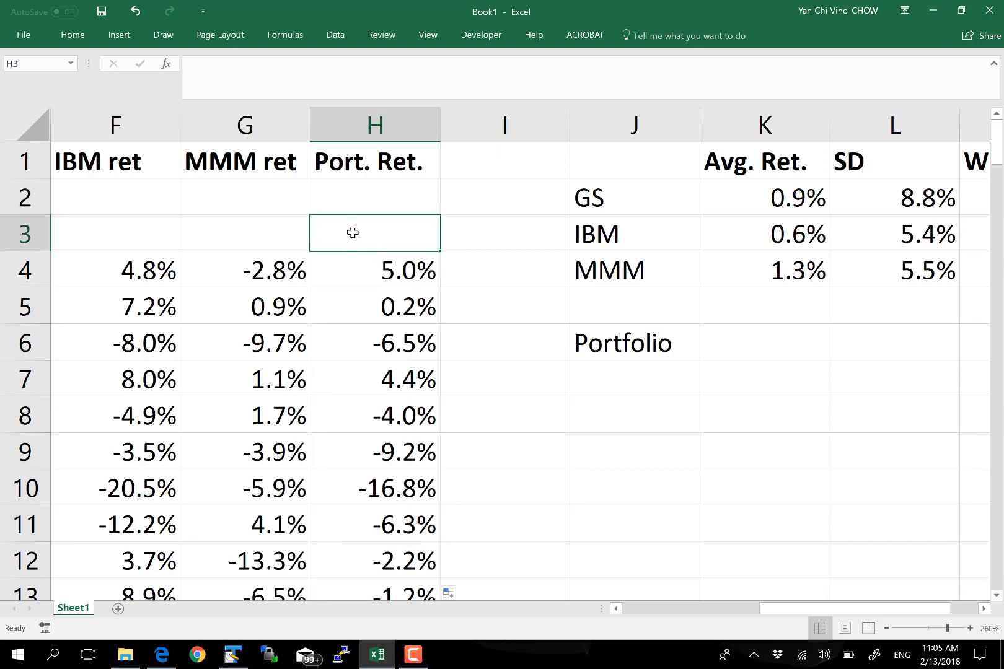
{"action": "left_click", "coordinate": [371, 282]}
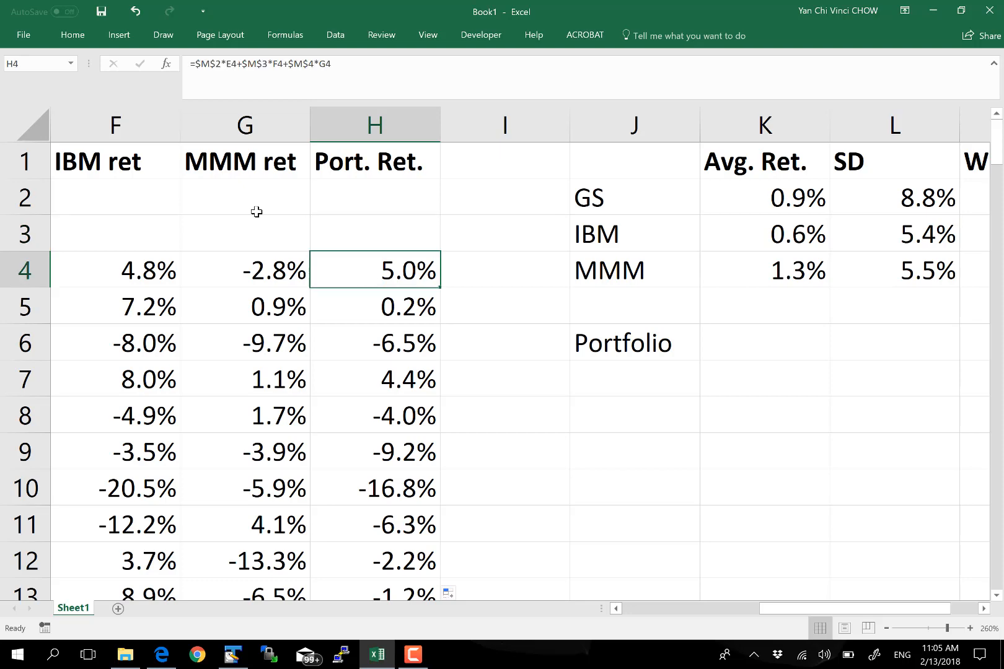
{"action": "left_click", "coordinate": [370, 247]}
{"action": "left_click", "coordinate": [371, 277]}
- Calculate the portfolio's average return in K6 with =AVERAGE(H:H) and format it as a percentage
{"action": "left_click", "coordinate": [719, 344]}
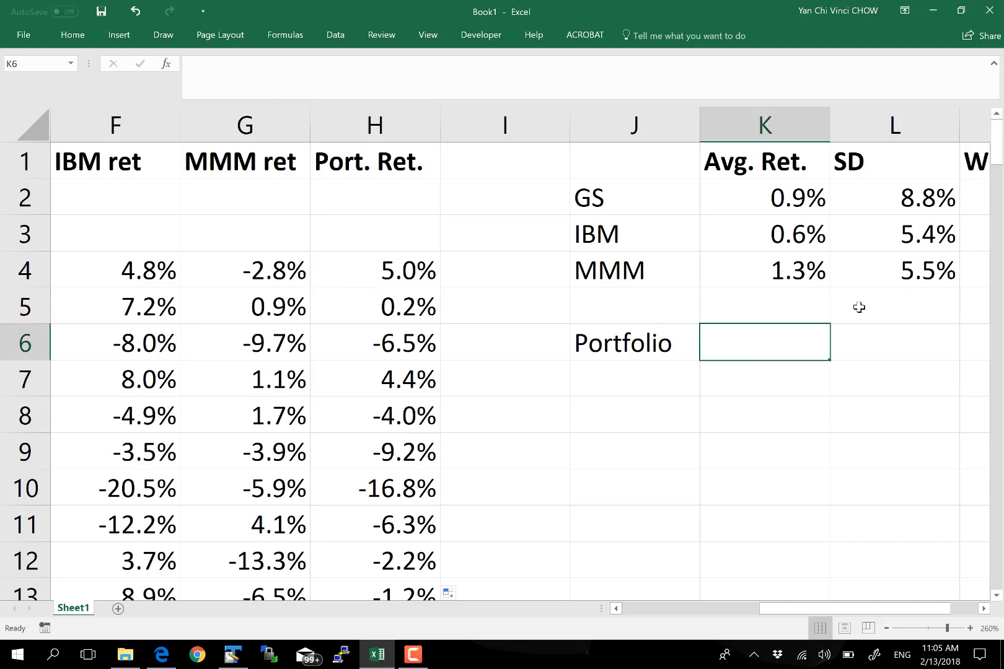
{"action": "type", "text": "=average("}
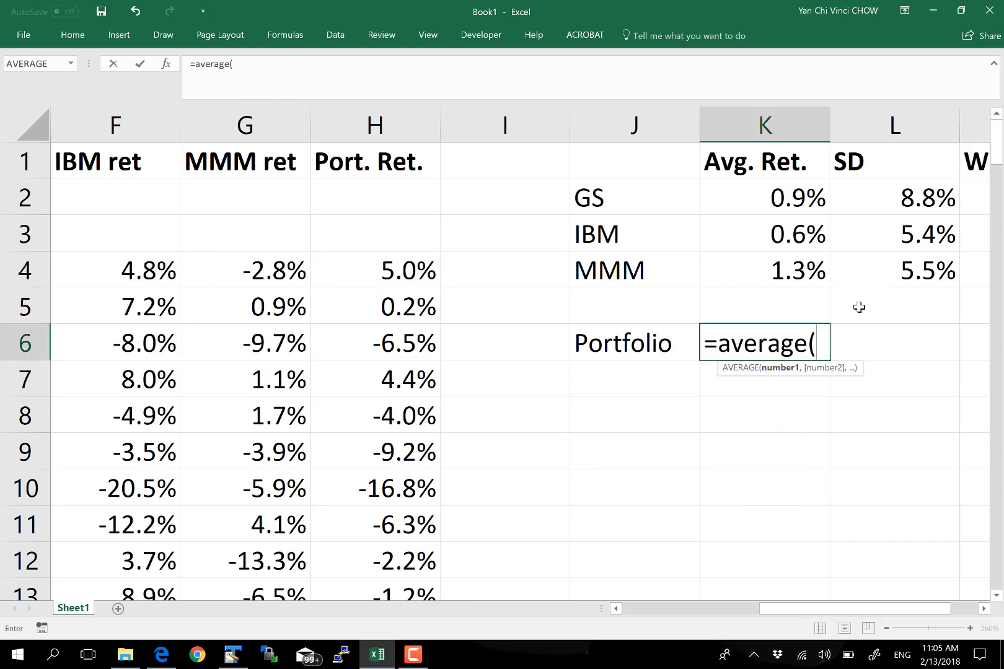
{"action": "left_click", "coordinate": [374, 124]}
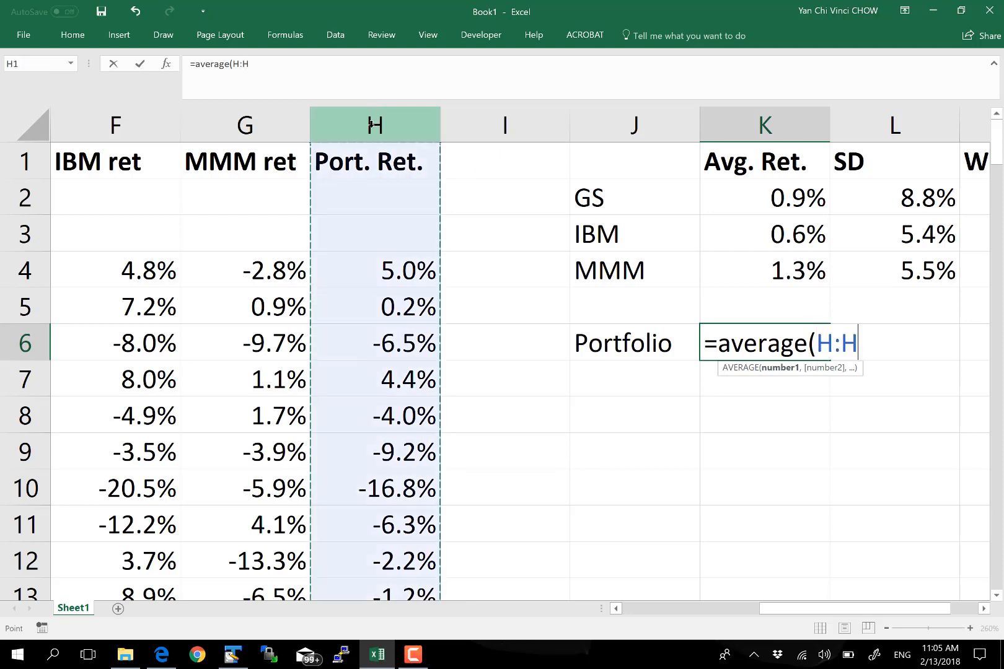
{"action": "type", "text": ")"}
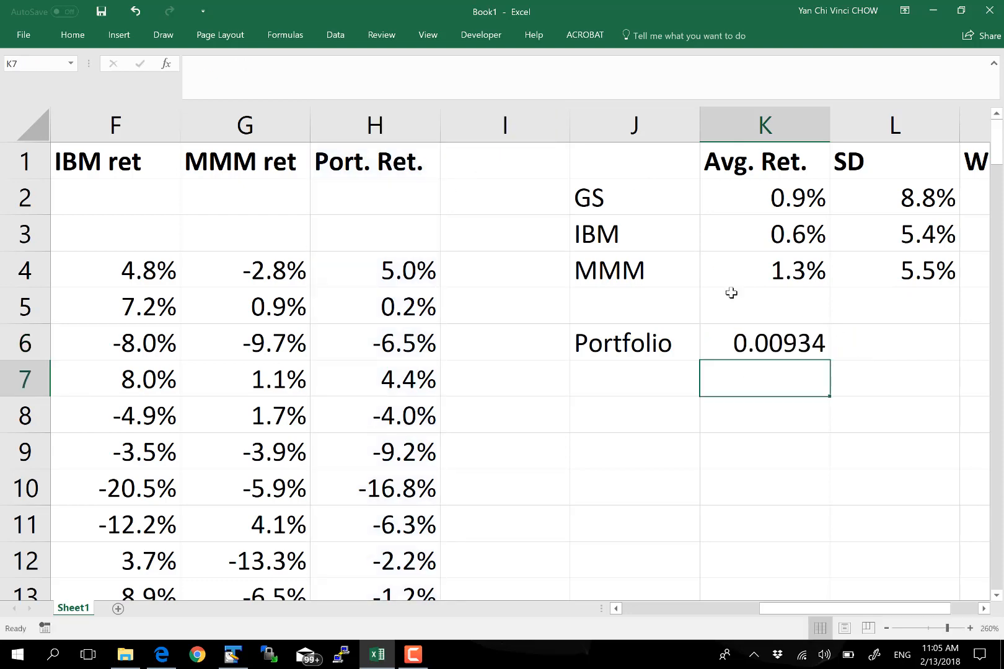
{"action": "left_click", "coordinate": [756, 345]}
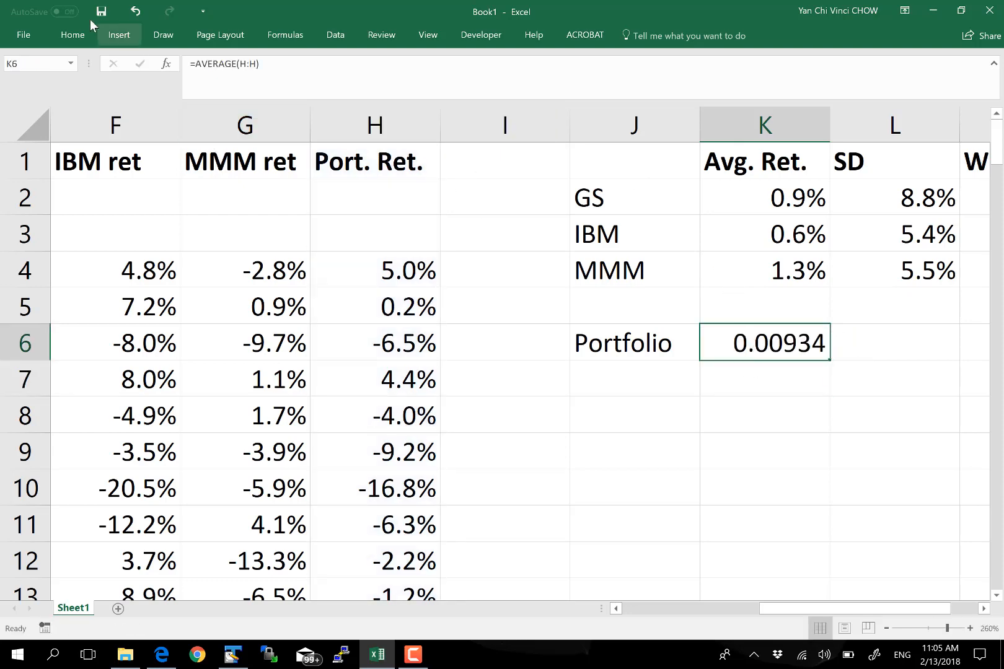
{"action": "left_click", "coordinate": [72, 35]}
{"action": "left_click", "coordinate": [502, 94]}
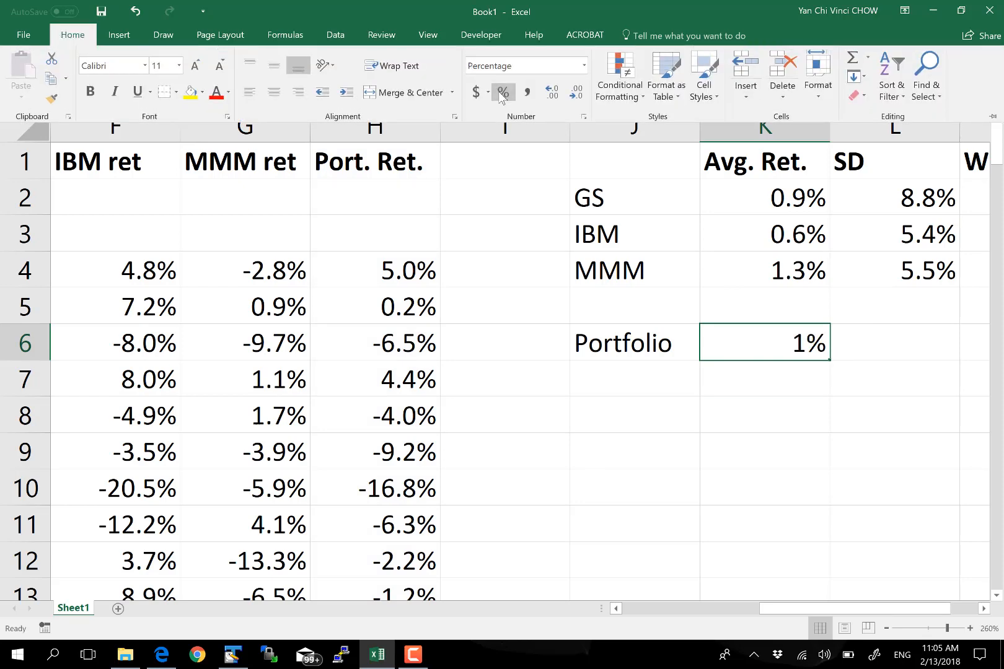
- Calculate the portfolio's standard deviation in L6 with =STDEV.P(H:H) and format it as a percentage
{"action": "left_click", "coordinate": [869, 353]}
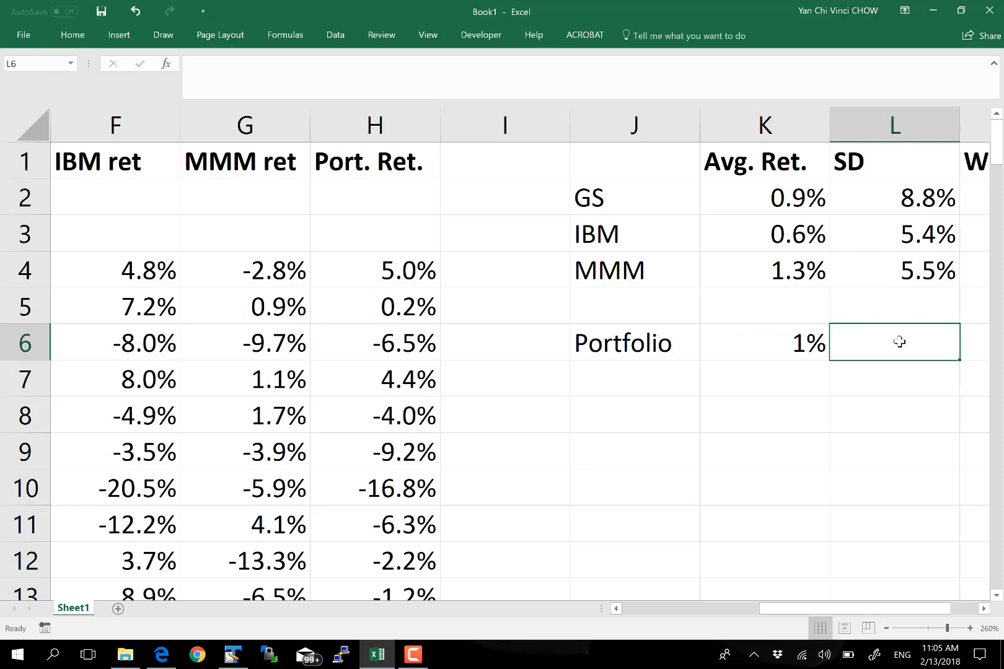
{"action": "type", "text": "=stde"}
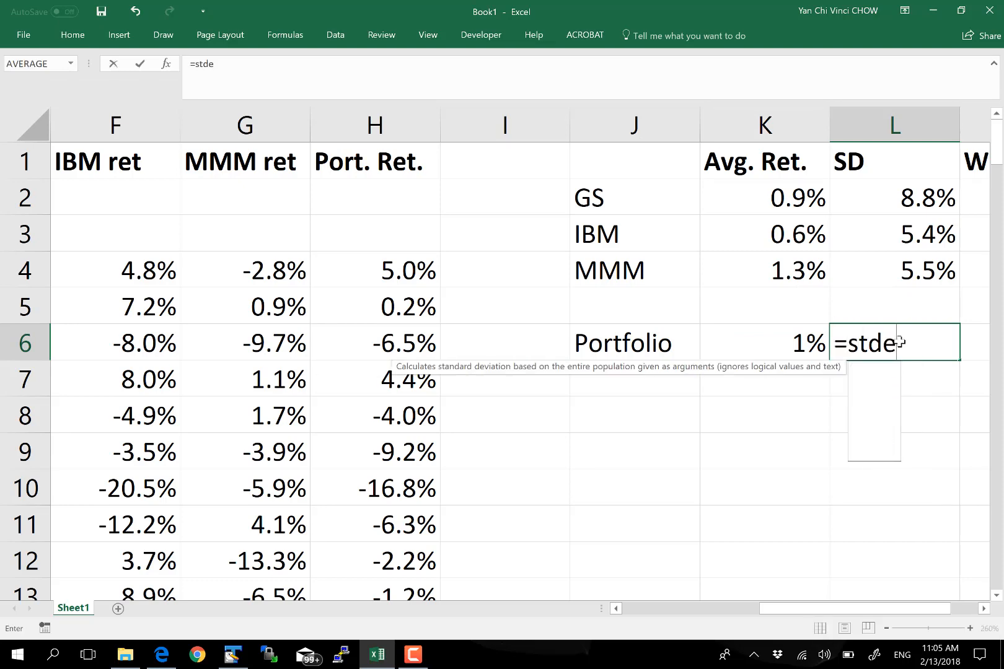
{"action": "type", "text": "v.p("}
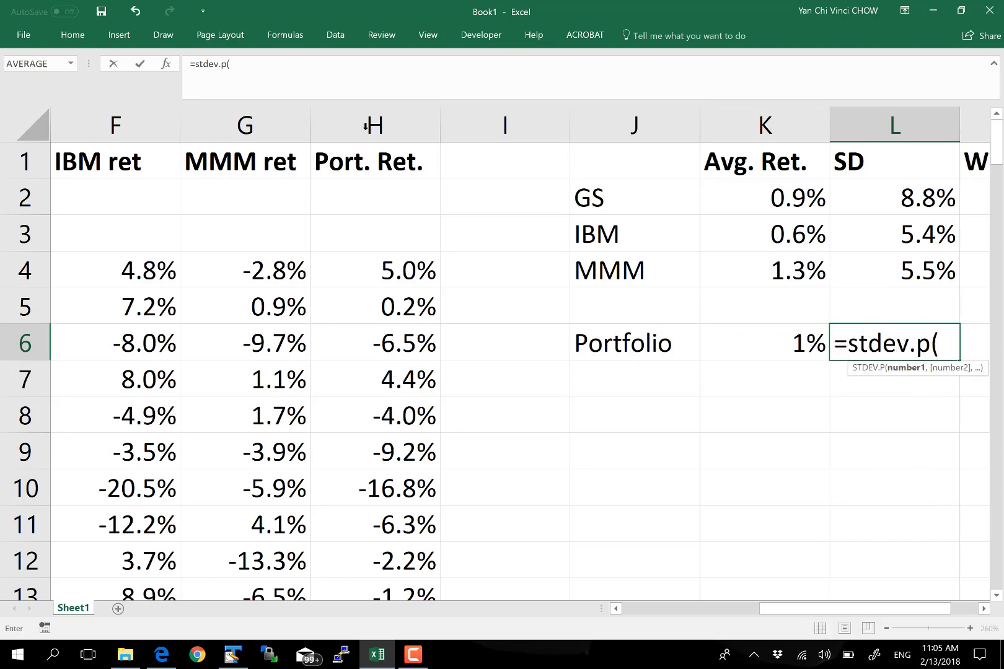
{"action": "left_click", "coordinate": [365, 126]}
{"action": "type", "text": ")"}
{"action": "key", "text": "ctrl+Return"}
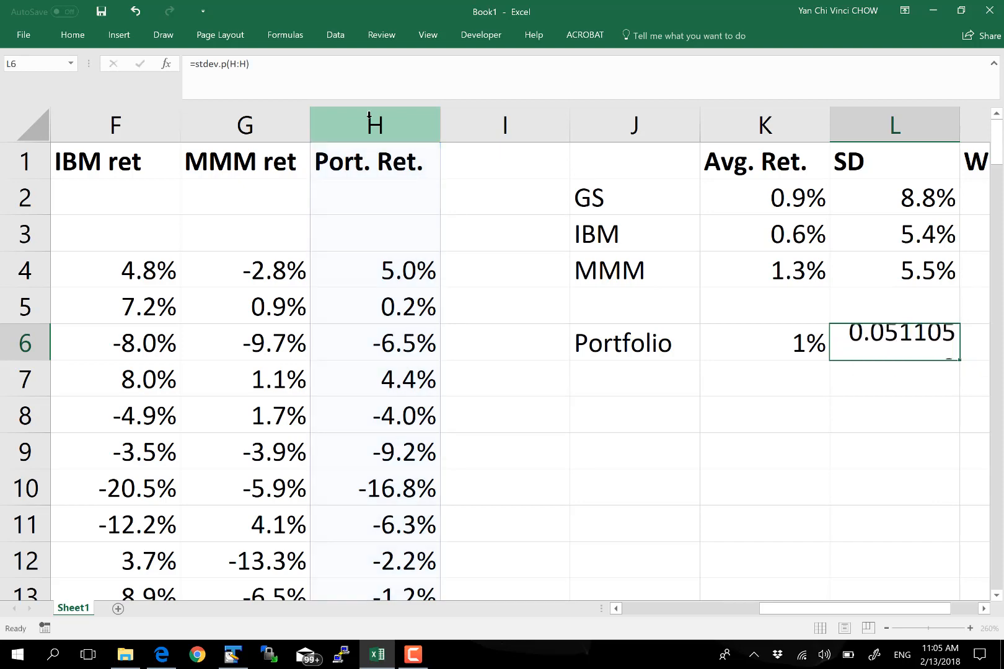
{"action": "left_click", "coordinate": [849, 354]}
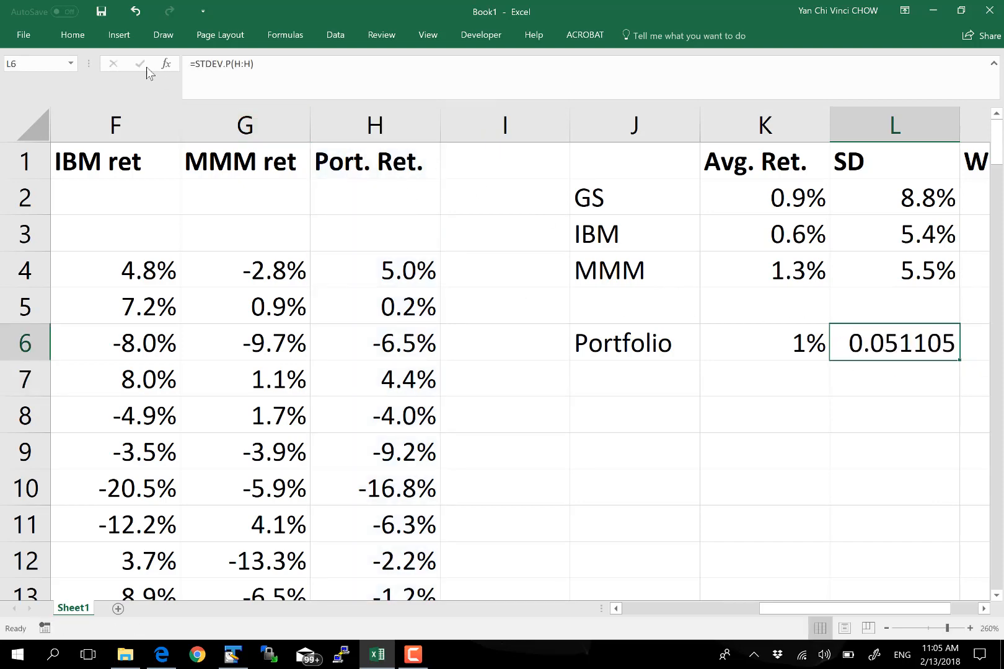
{"action": "left_click", "coordinate": [73, 35]}
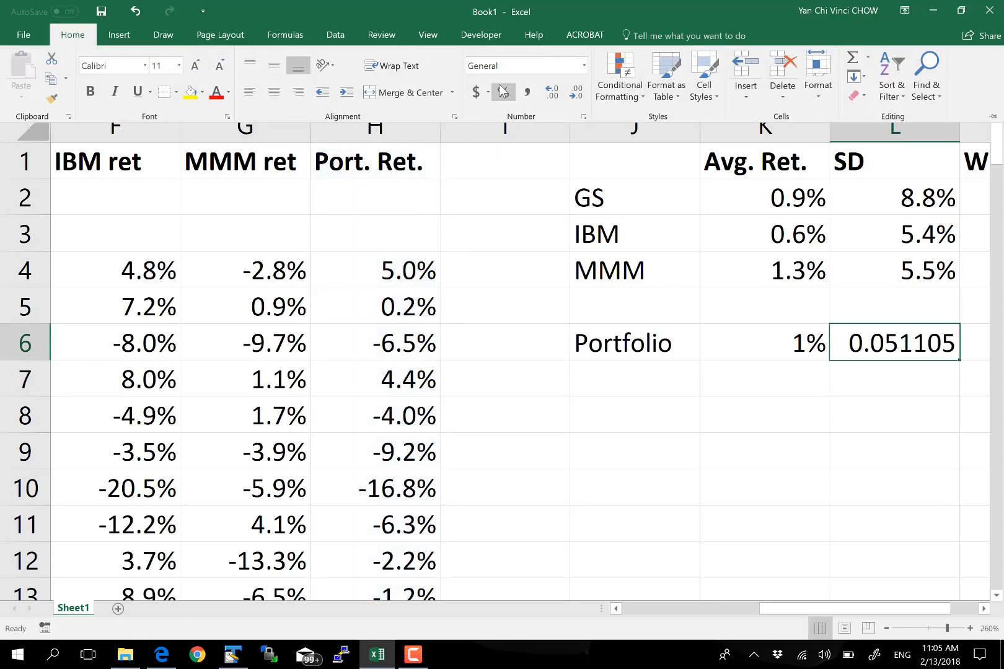
{"action": "left_click", "coordinate": [502, 91]}
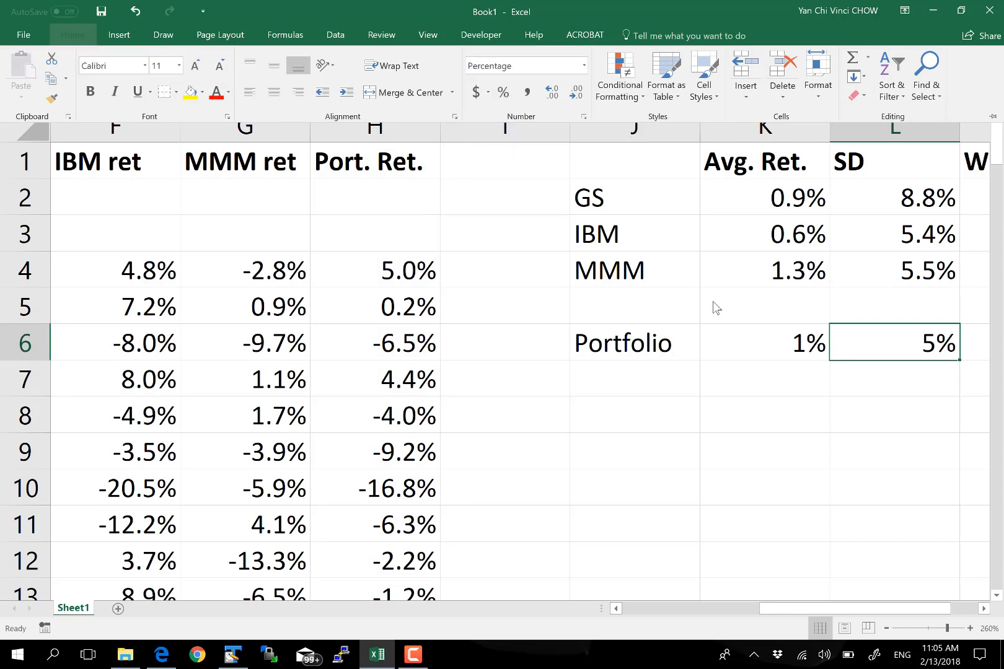
- Show the portfolio average return and standard deviation in K6:L6 with one decimal place
{"action": "left_click", "coordinate": [836, 460]}
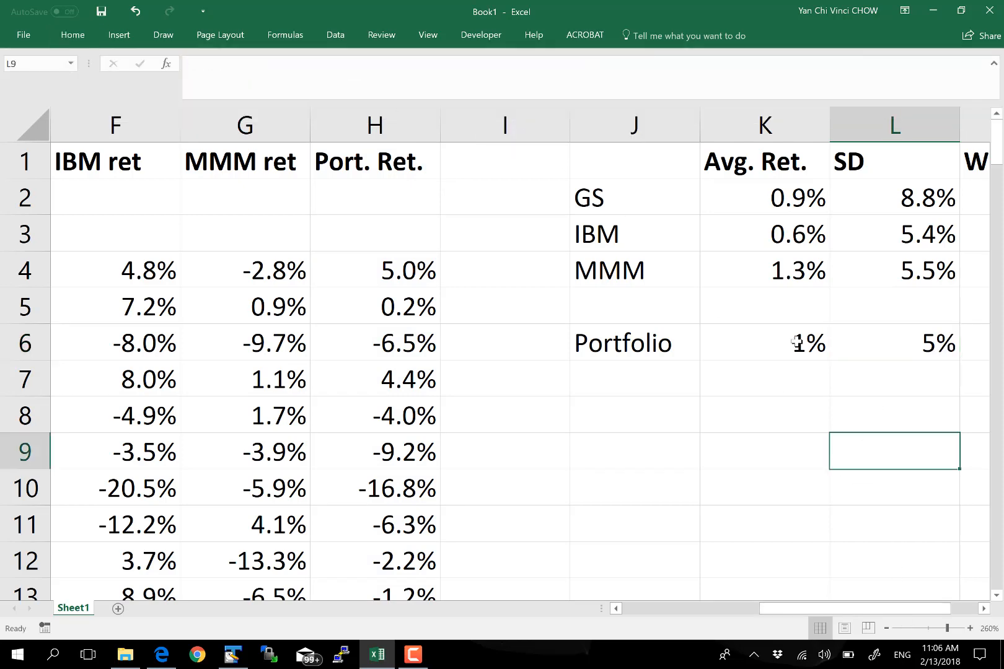
{"action": "left_click_drag", "start_coordinate": [796, 342], "coordinate": [871, 341]}
{"action": "left_click", "coordinate": [76, 36]}
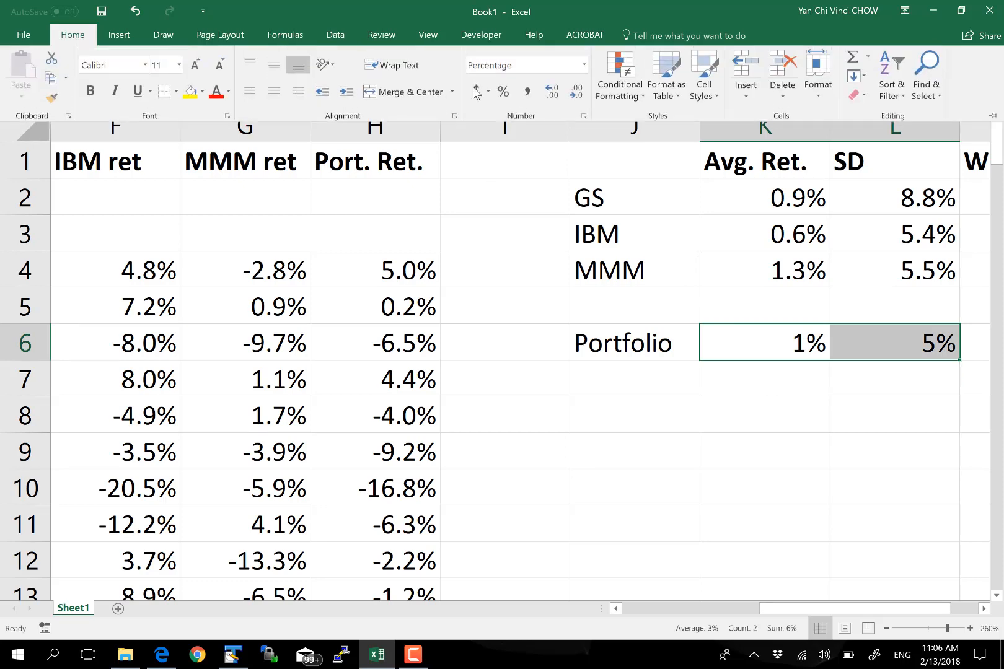
{"action": "left_click", "coordinate": [552, 92]}
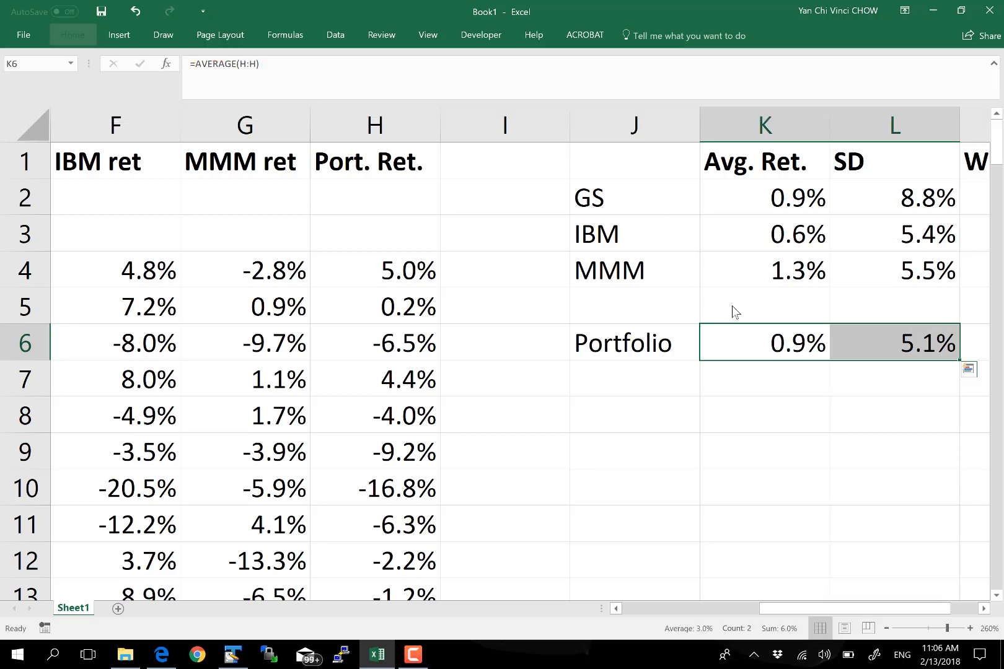
{"action": "left_click", "coordinate": [759, 375]}
{"action": "left_click_drag", "start_coordinate": [839, 611], "coordinate": [886, 611]}
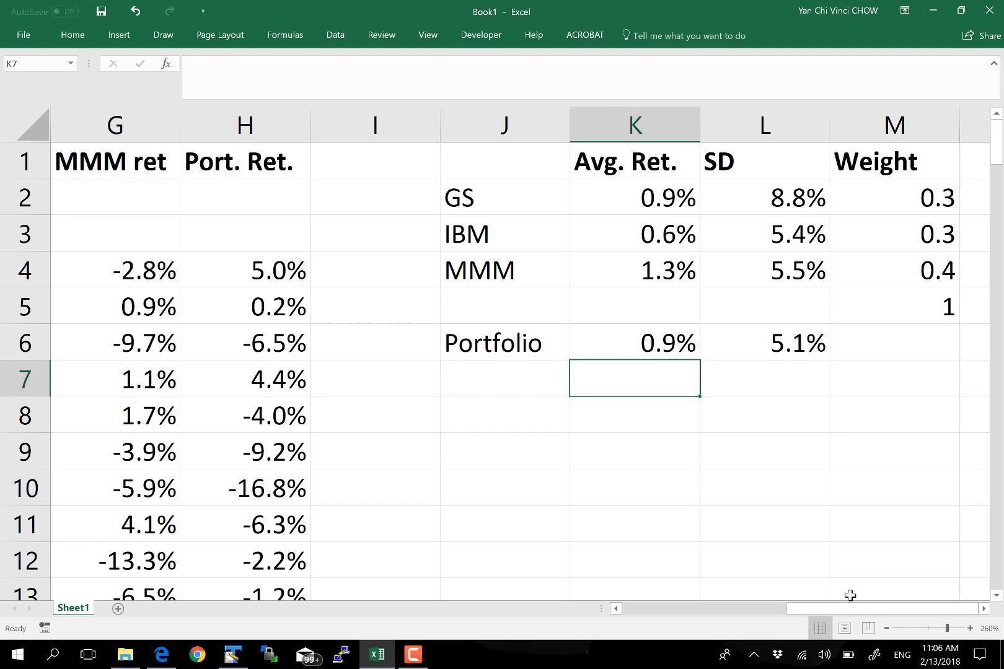
- Review the portfolio's average return in K6 against its standard deviation in L6
{"action": "left_click", "coordinate": [614, 345]}
{"action": "left_click", "coordinate": [775, 332]}
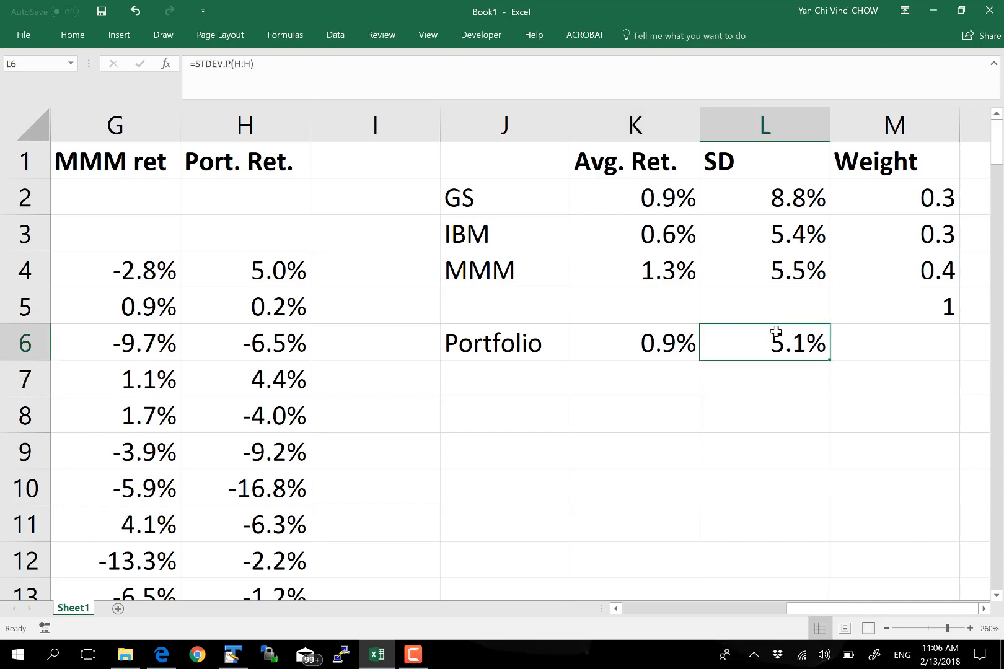
{"action": "left_click", "coordinate": [648, 339]}
{"action": "left_click", "coordinate": [761, 334]}
{"action": "left_click", "coordinate": [662, 337]}
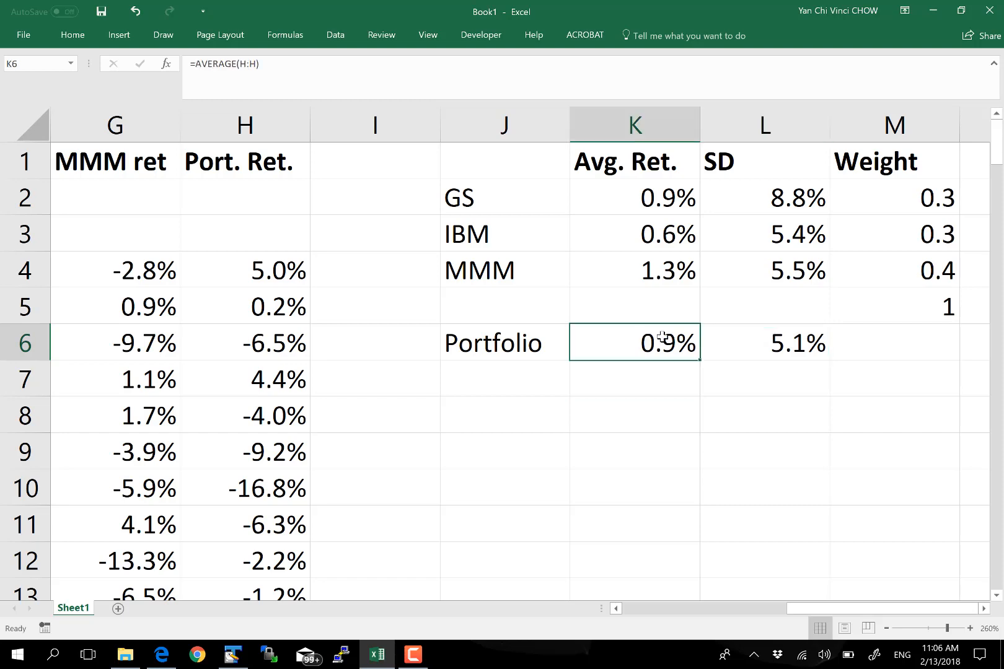
{"action": "left_click", "coordinate": [772, 335]}
{"action": "left_click", "coordinate": [616, 338]}
{"action": "left_click", "coordinate": [759, 338]}
{"action": "left_click", "coordinate": [638, 341]}
{"action": "left_click", "coordinate": [771, 341]}
{"action": "left_click", "coordinate": [655, 351]}
{"action": "left_click", "coordinate": [774, 350]}
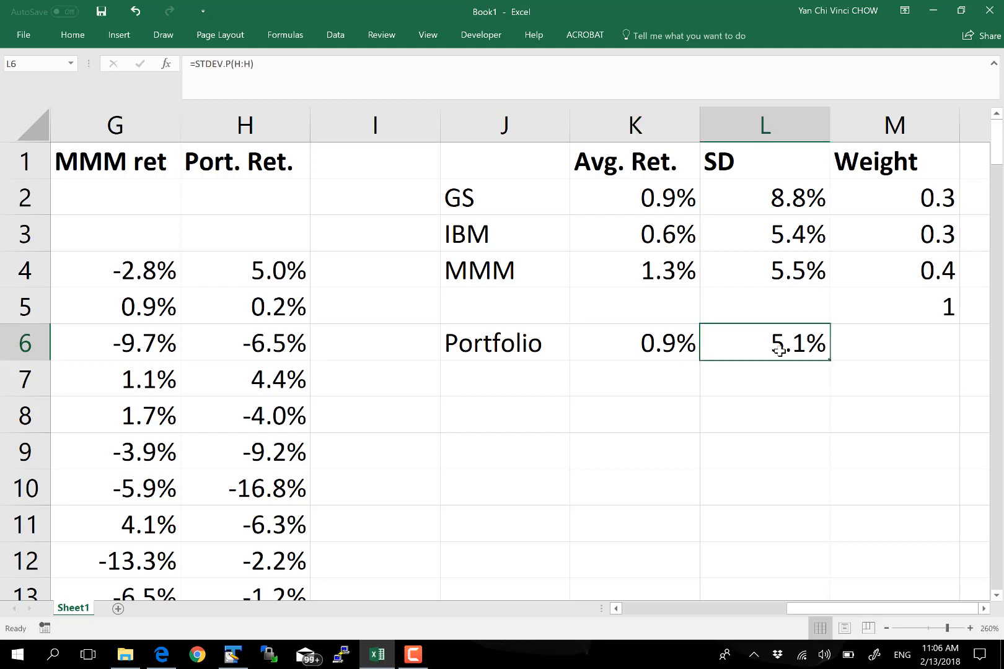
{"action": "left_click", "coordinate": [631, 353]}
{"action": "left_click", "coordinate": [600, 379]}
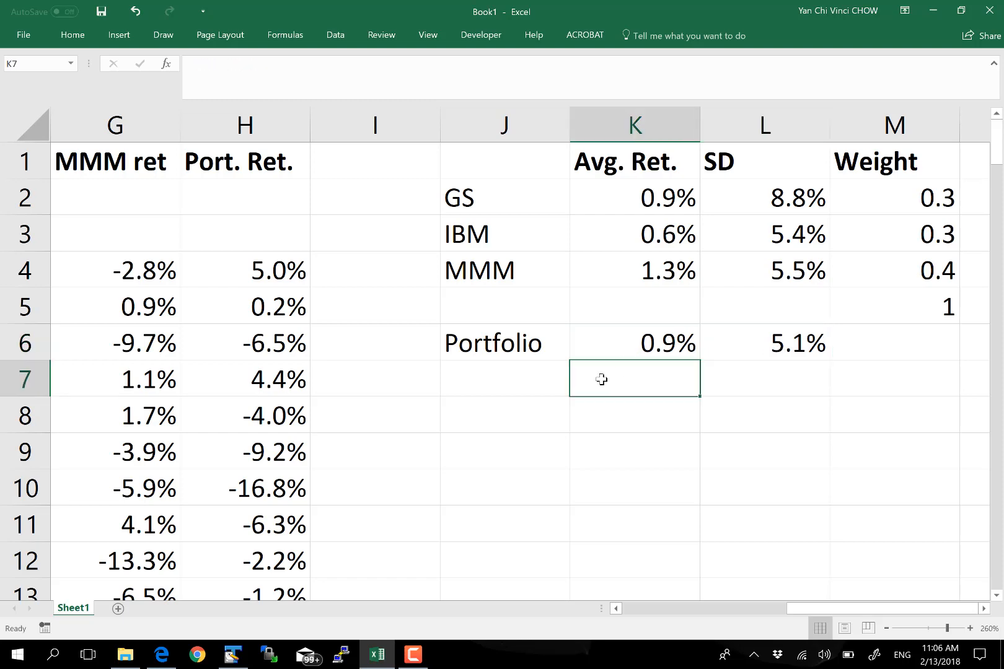
{"action": "left_click", "coordinate": [611, 344]}
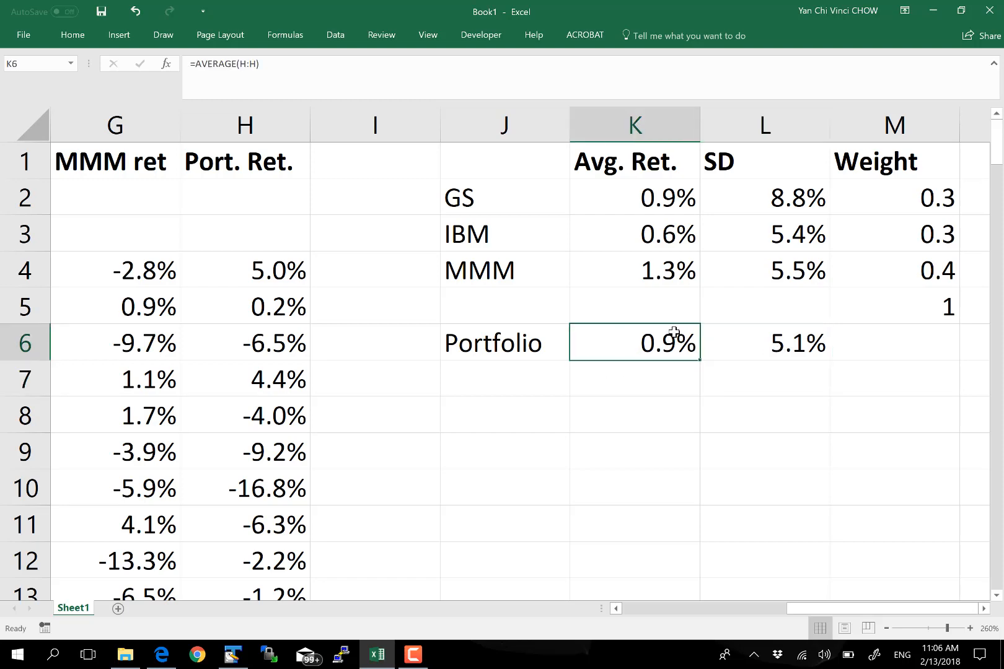
{"action": "left_click", "coordinate": [833, 343]}
{"action": "left_click", "coordinate": [808, 342]}
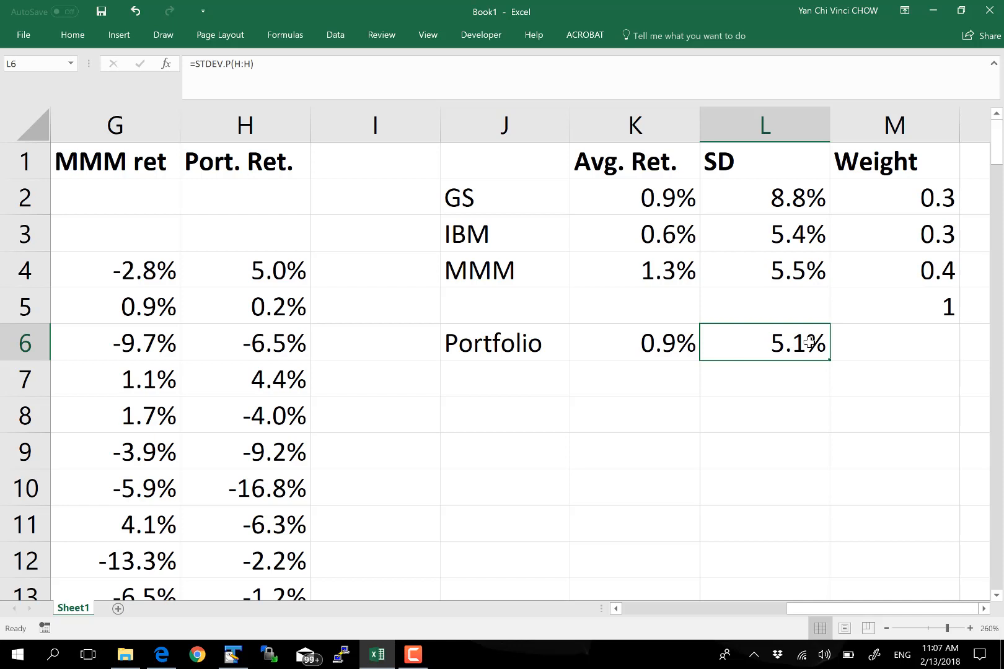
{"action": "key", "text": "Down"}
{"action": "key", "text": "Left"}
{"action": "key", "text": "Left"}
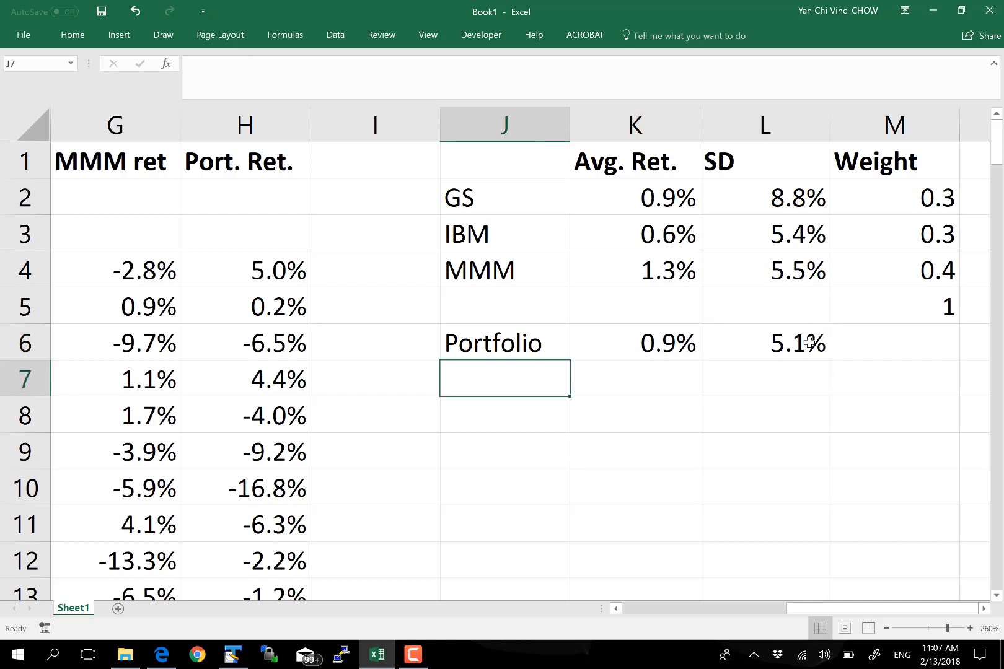
{"action": "type", "text": "Excess"}
{"action": "key", "text": "BackSpace"}
{"action": "key", "text": "BackSpace"}
{"action": "key", "text": "BackSpace"}
{"action": "key", "text": "BackSpace"}
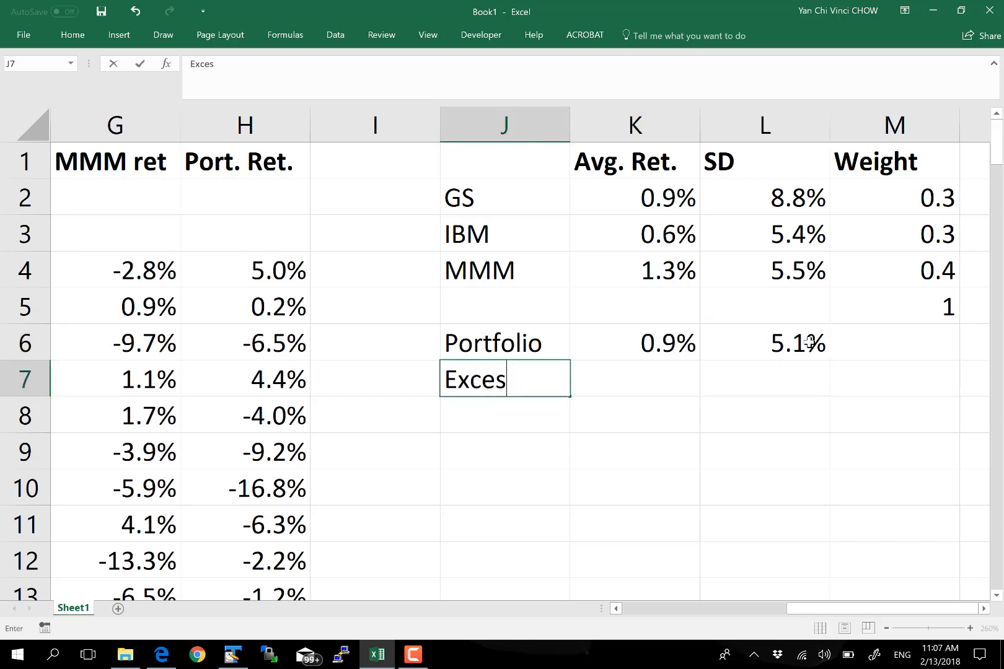
{"action": "key", "text": "BackSpace"}
{"action": "key", "text": "BackSpace"}
{"action": "key", "text": "Return"}
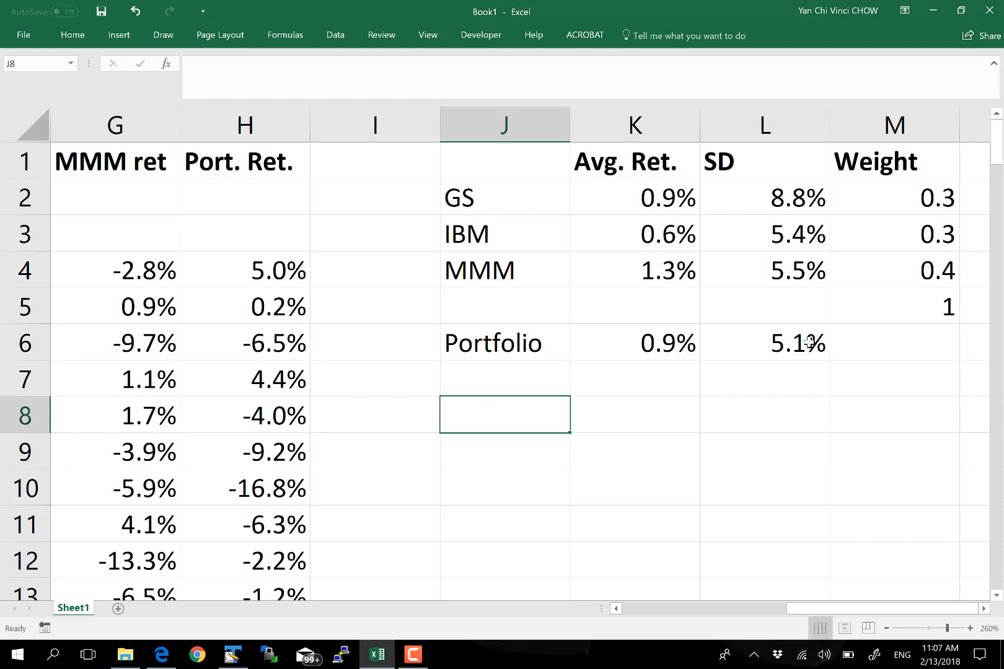
- Label cell J7, directly below Portfolio, as Risk-Free
{"action": "key", "text": "Up"}
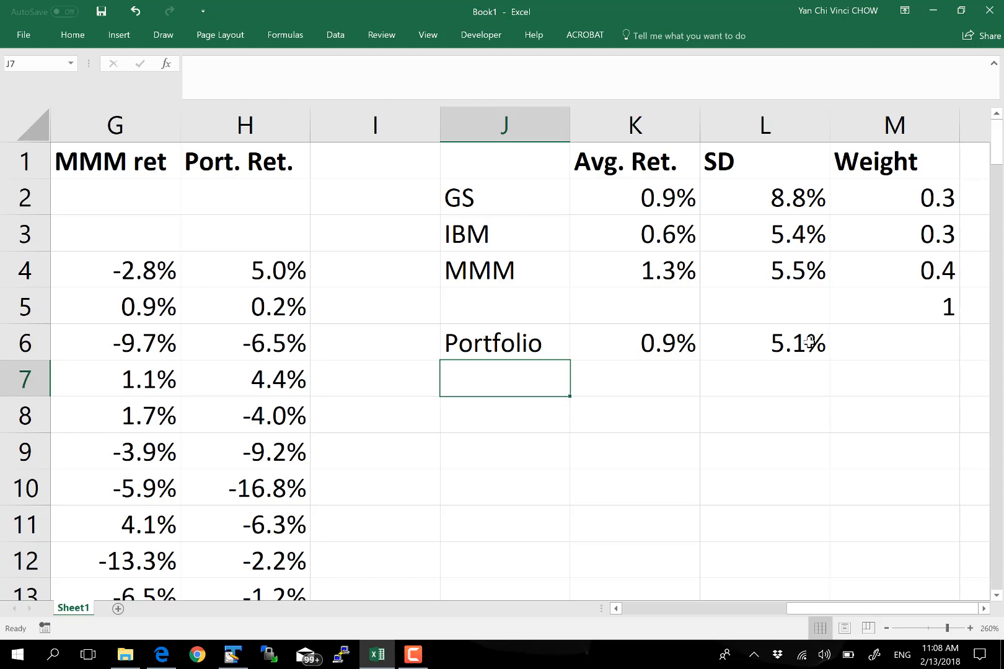
{"action": "type", "text": "Risk-"}
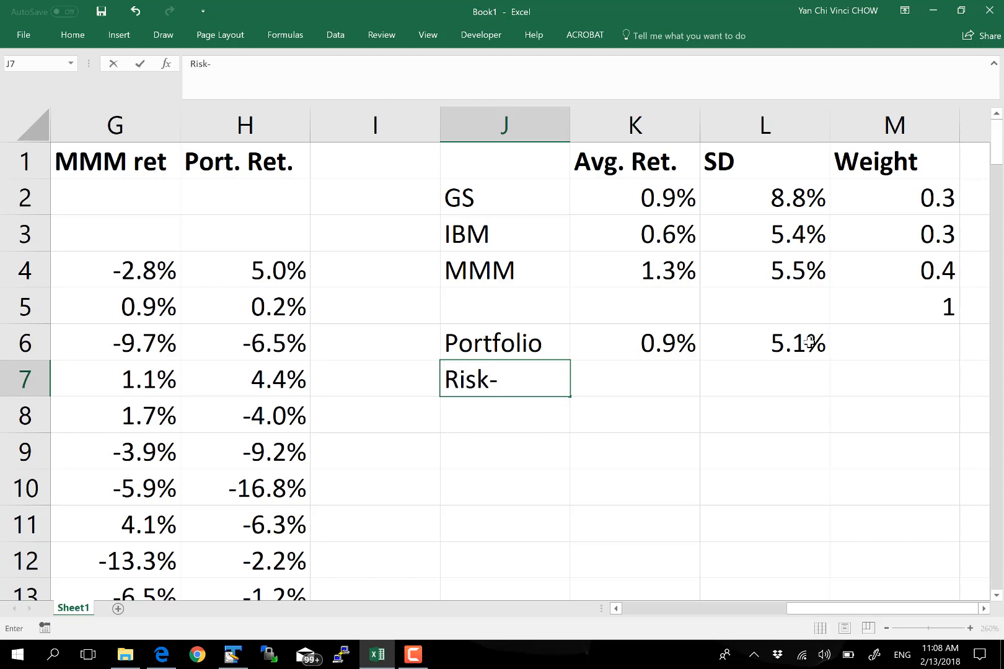
{"action": "type", "text": "Free"}
{"action": "key", "text": "Tab"}
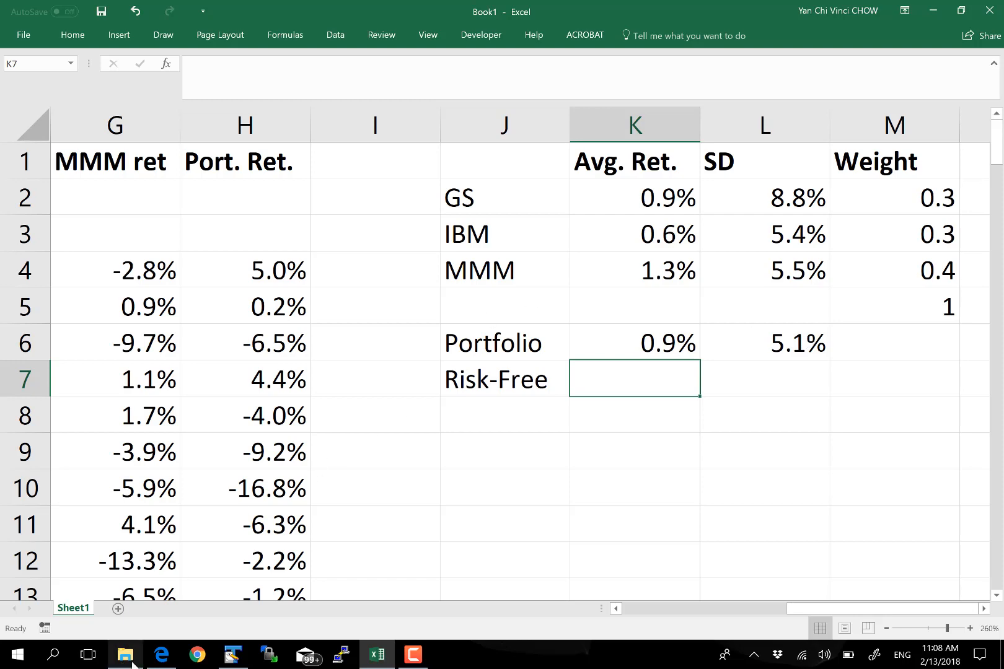
- Switch to the Edge browser and search the web for "u.s. treasury yield" in a new tab
{"action": "left_click", "coordinate": [161, 654]}
{"action": "key", "text": "ctrl+t"}
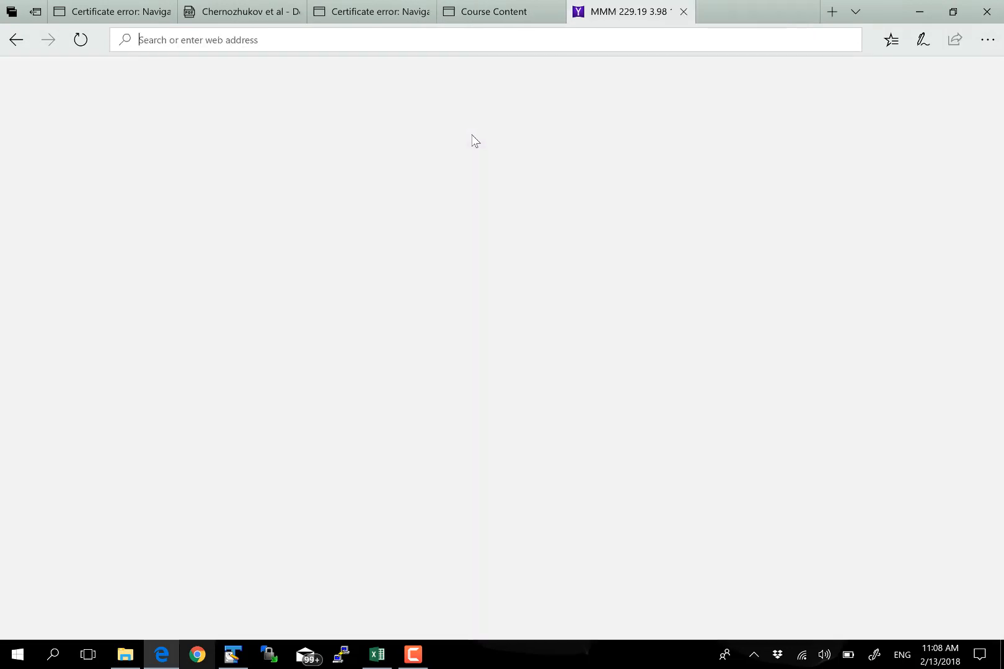
{"action": "type", "text": "u."}
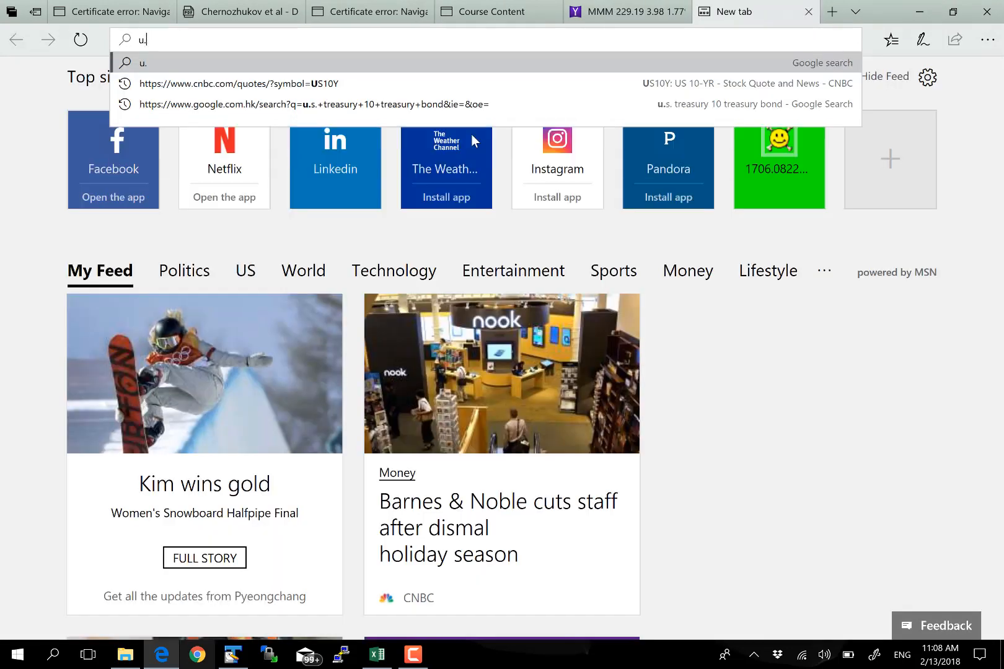
{"action": "type", "text": "u.s. tre"}
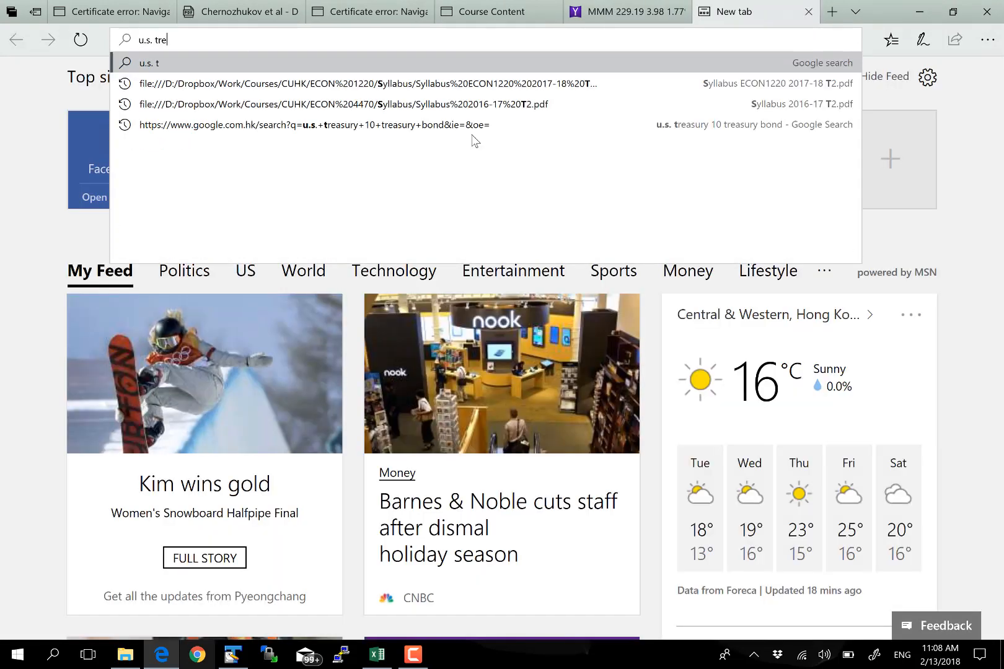
{"action": "type", "text": "asury b"}
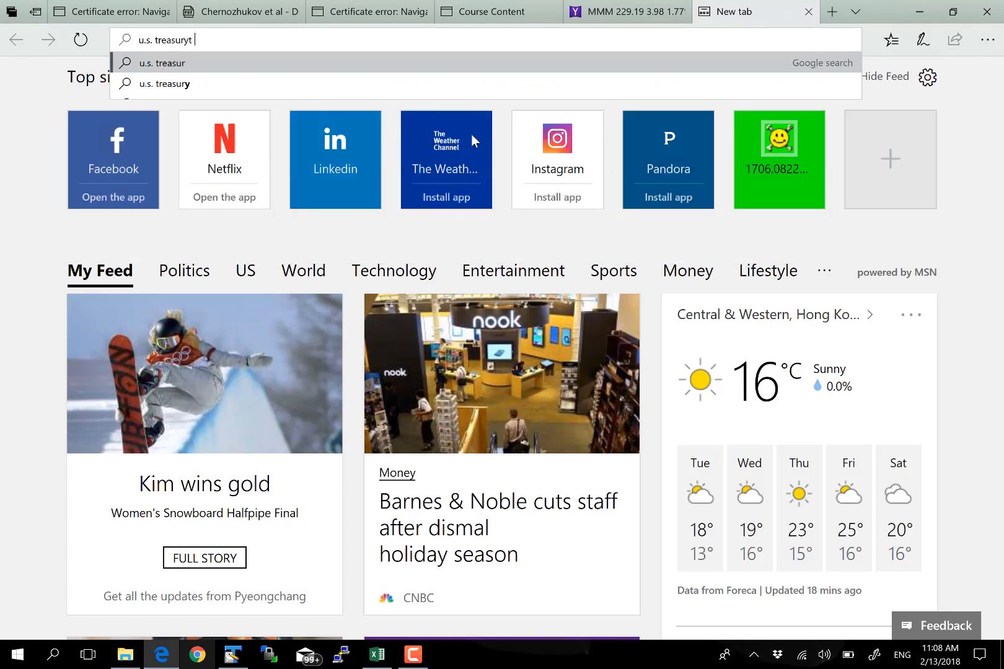
{"action": "type", "text": "yield"}
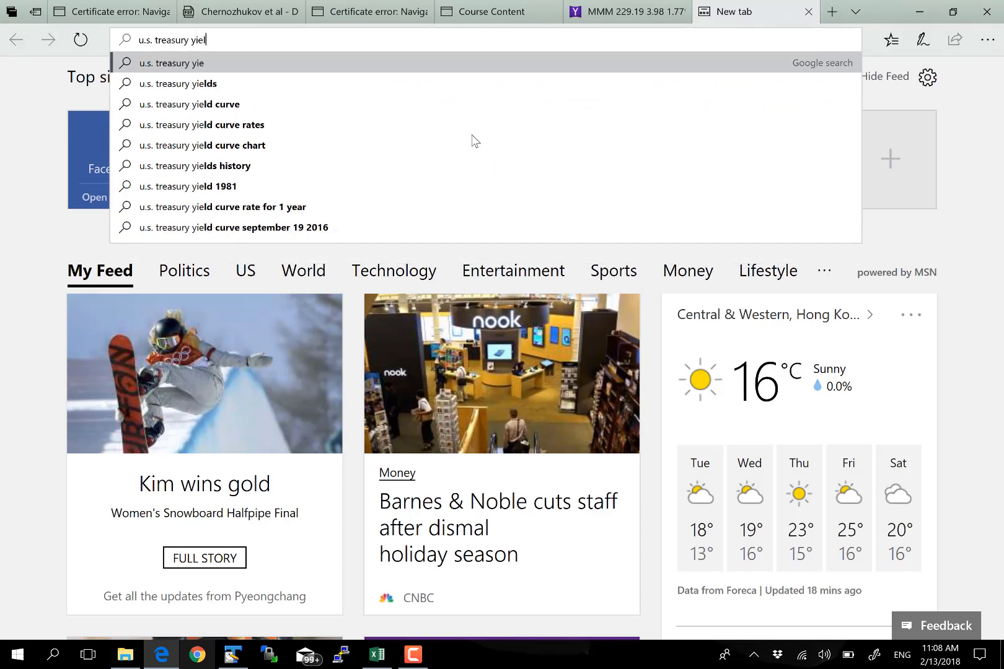
{"action": "key", "text": "Return"}
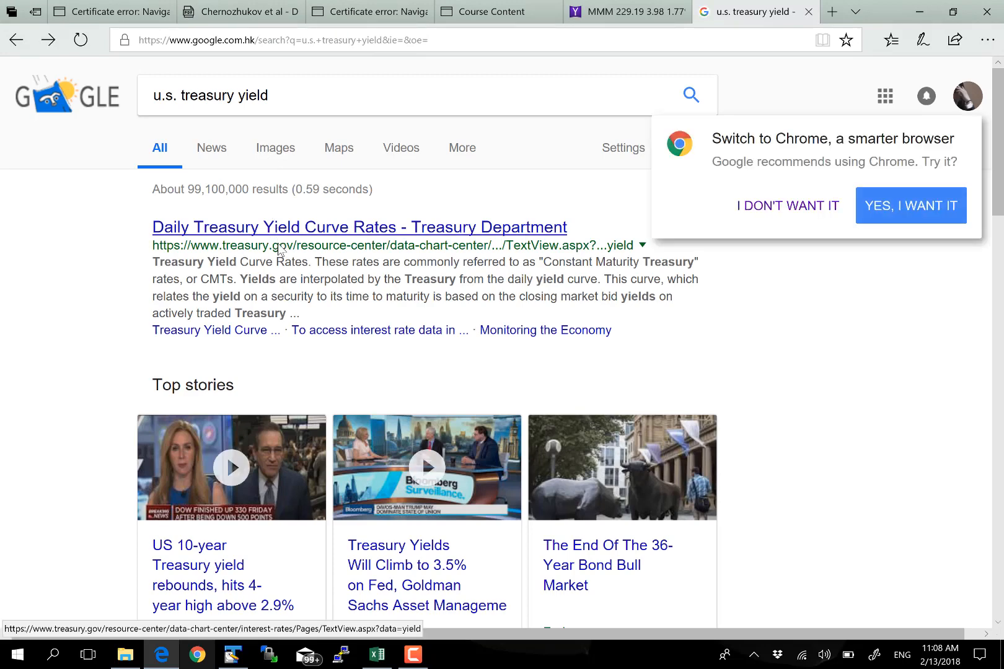
- Open the Treasury Department's Daily Treasury Yield Curve Rates page and enlarge it to examine the current month's yield table
{"action": "left_click", "coordinate": [320, 236]}
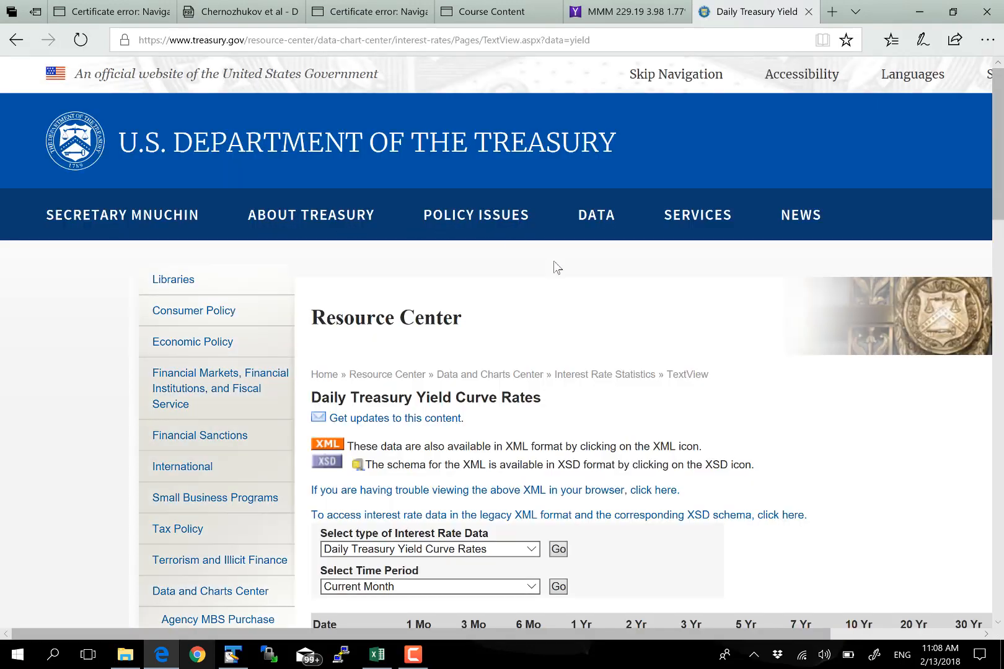
{"action": "scroll", "coordinate": [509, 332], "scroll_direction": "down", "scroll_amount": 4}
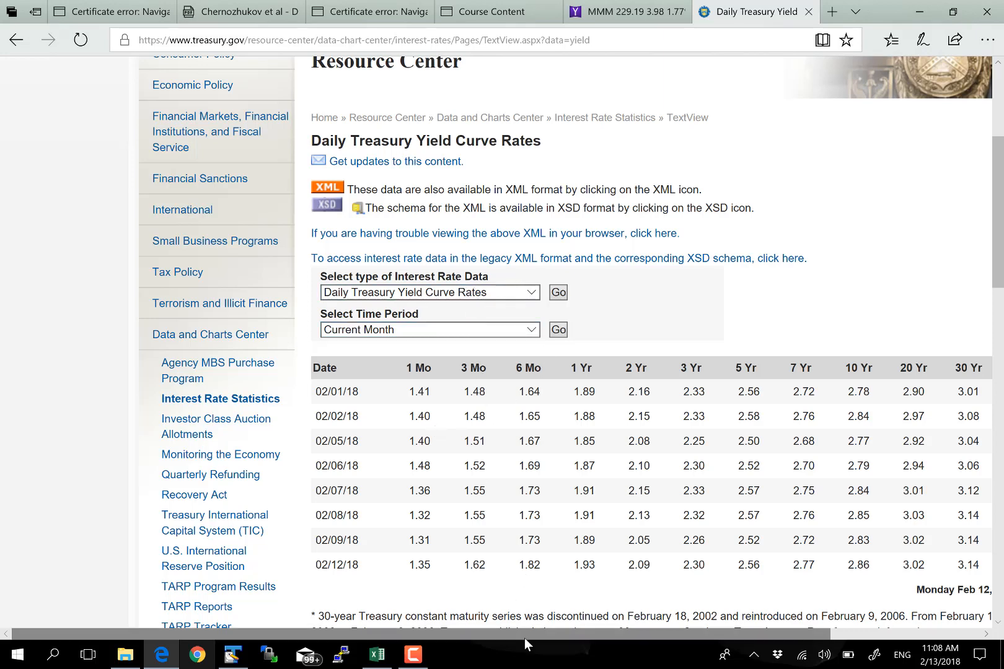
{"action": "key", "text": "ctrl+plus"}
{"action": "key", "text": "ctrl+plus"}
{"action": "key", "text": "ctrl+plus"}
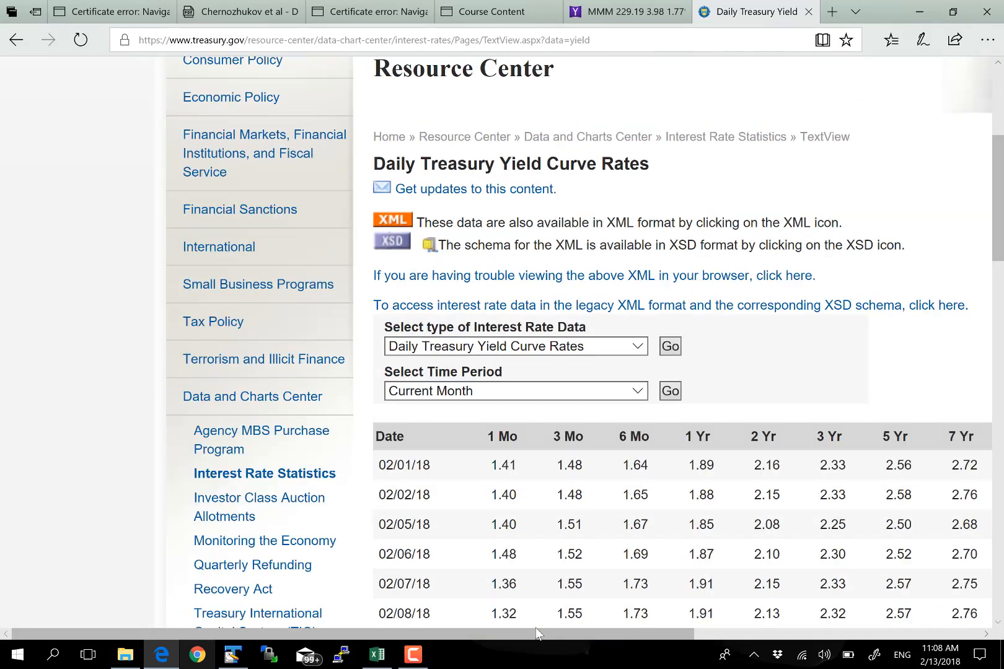
{"action": "left_click_drag", "start_coordinate": [536, 633], "coordinate": [759, 649]}
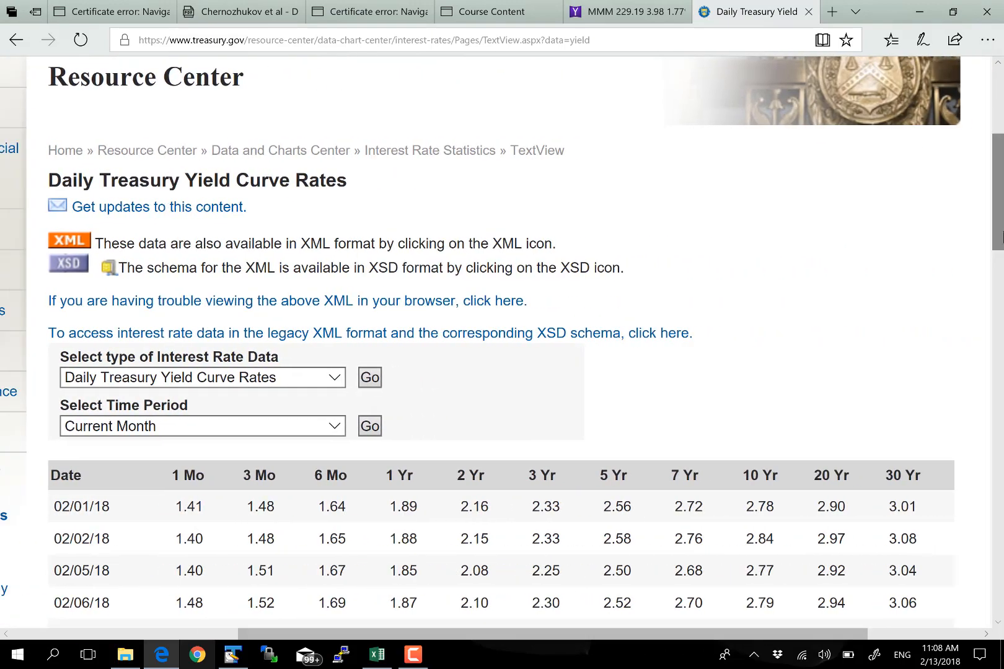
{"action": "scroll", "coordinate": [934, 453], "scroll_direction": "down", "scroll_amount": 5}
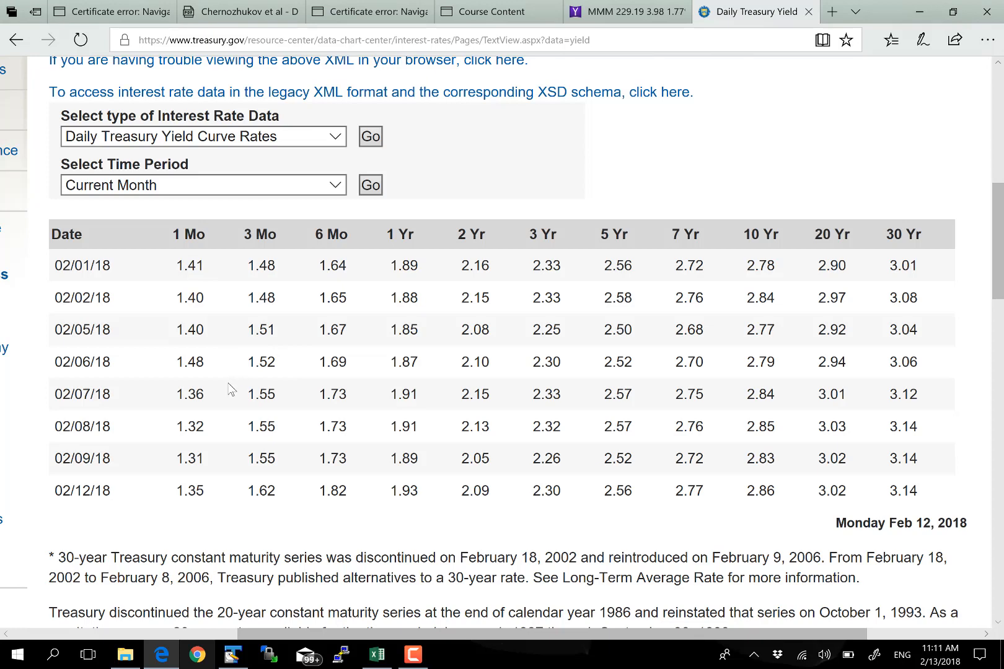
- Examine which time periods the Treasury page offers for the daily yield curve rates, keeping Current Month selected
{"action": "left_click", "coordinate": [234, 185]}
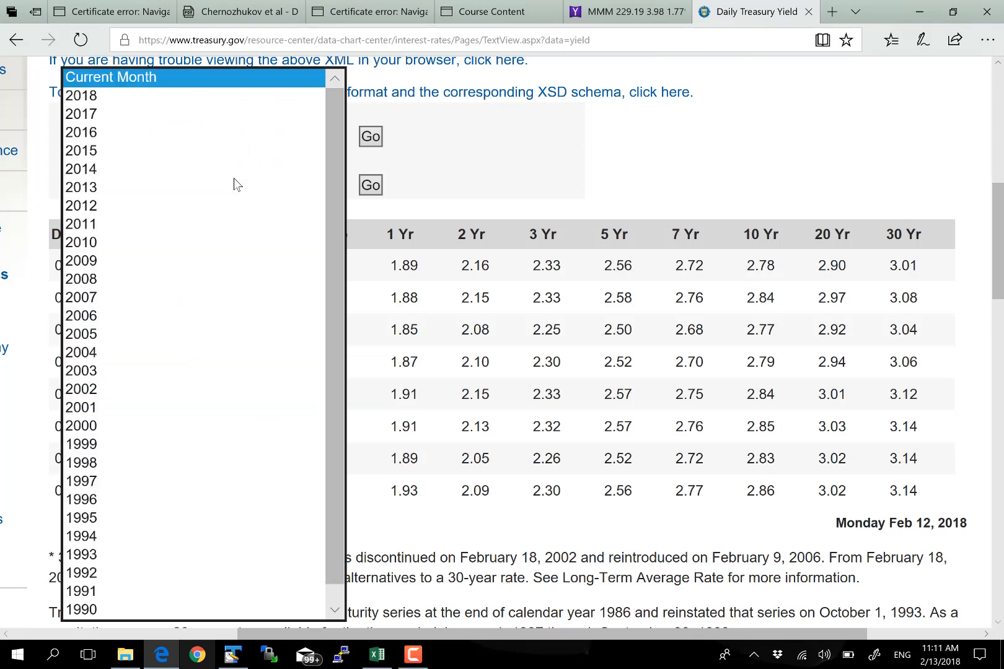
{"action": "left_click", "coordinate": [464, 168]}
{"action": "left_click", "coordinate": [257, 188]}
{"action": "left_click", "coordinate": [460, 180]}
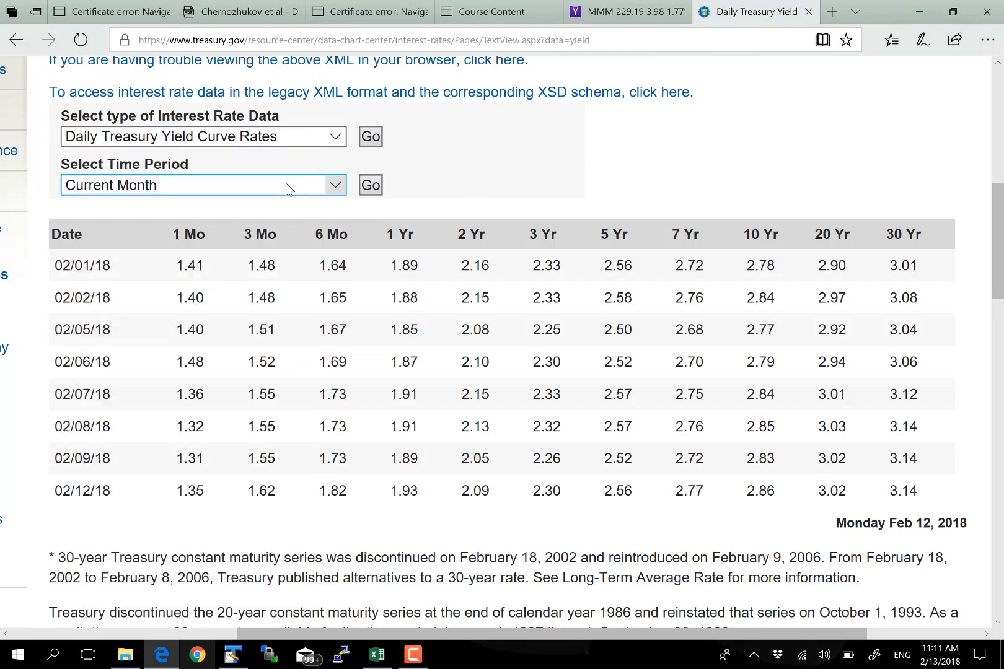
{"action": "left_click", "coordinate": [286, 184]}
{"action": "left_click", "coordinate": [559, 184]}
{"action": "scroll", "coordinate": [552, 381], "scroll_direction": "up", "scroll_amount": 3}
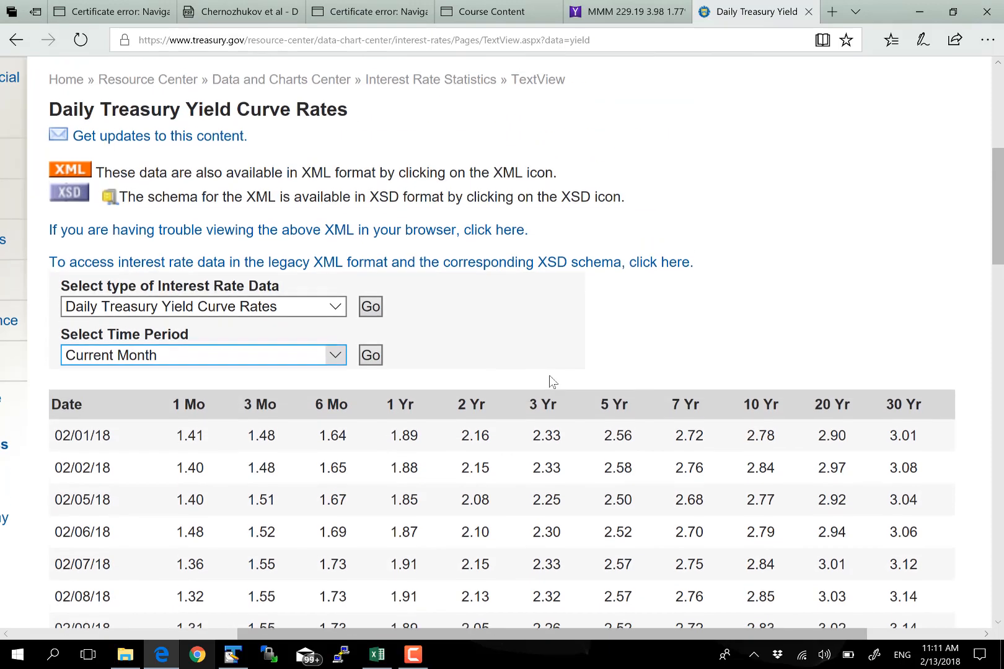
{"action": "scroll", "coordinate": [532, 538], "scroll_direction": "down", "scroll_amount": 4}
{"action": "scroll", "coordinate": [532, 538], "scroll_direction": "up", "scroll_amount": 1}
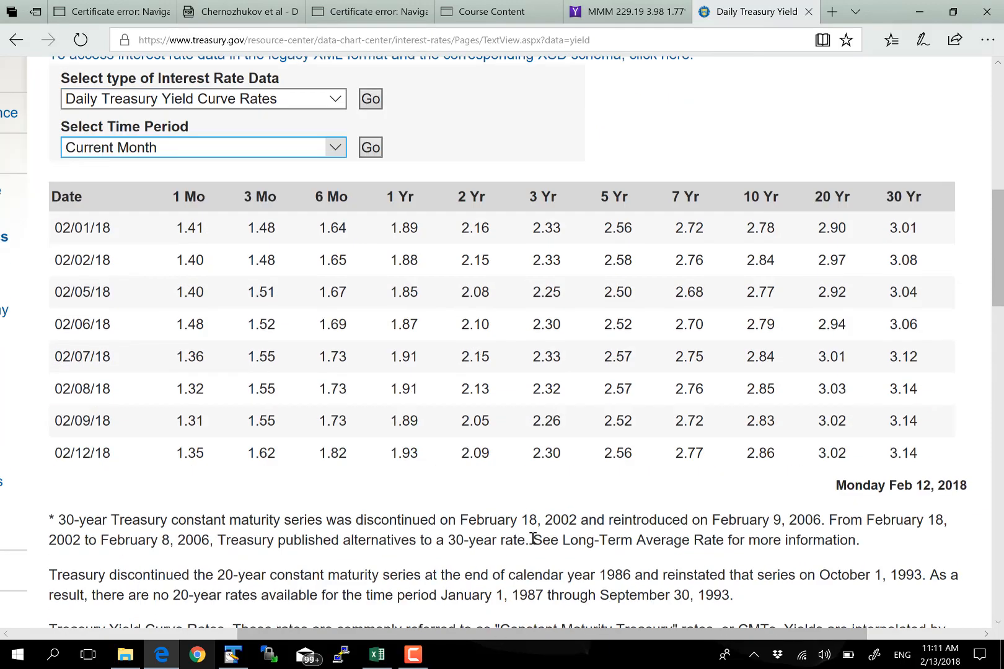
{"action": "left_click_drag", "start_coordinate": [558, 628], "coordinate": [421, 634]}
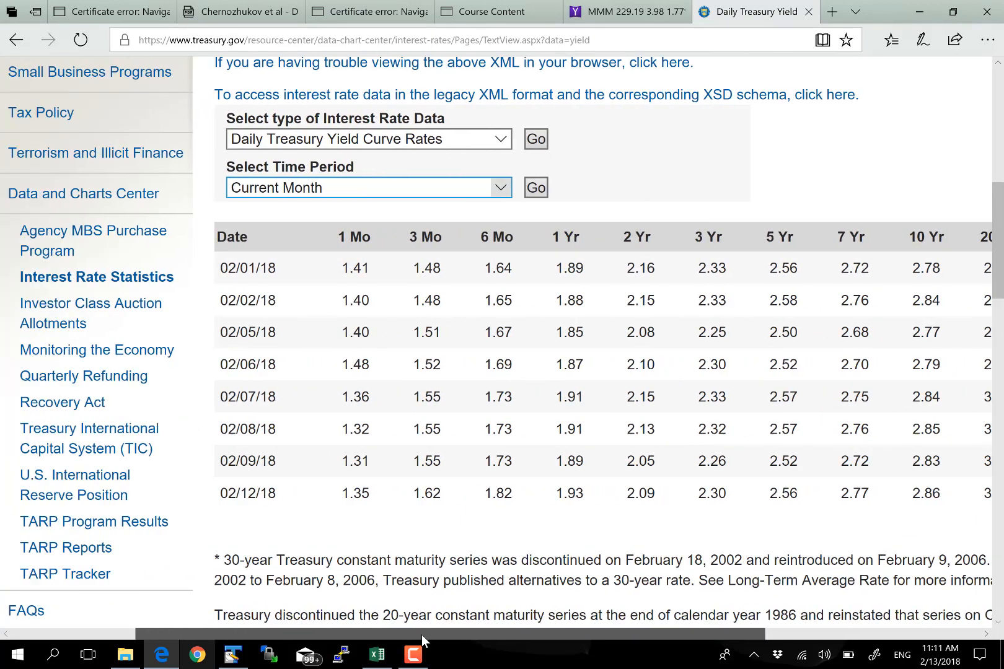
{"action": "scroll", "coordinate": [415, 508], "scroll_direction": "up", "scroll_amount": 2}
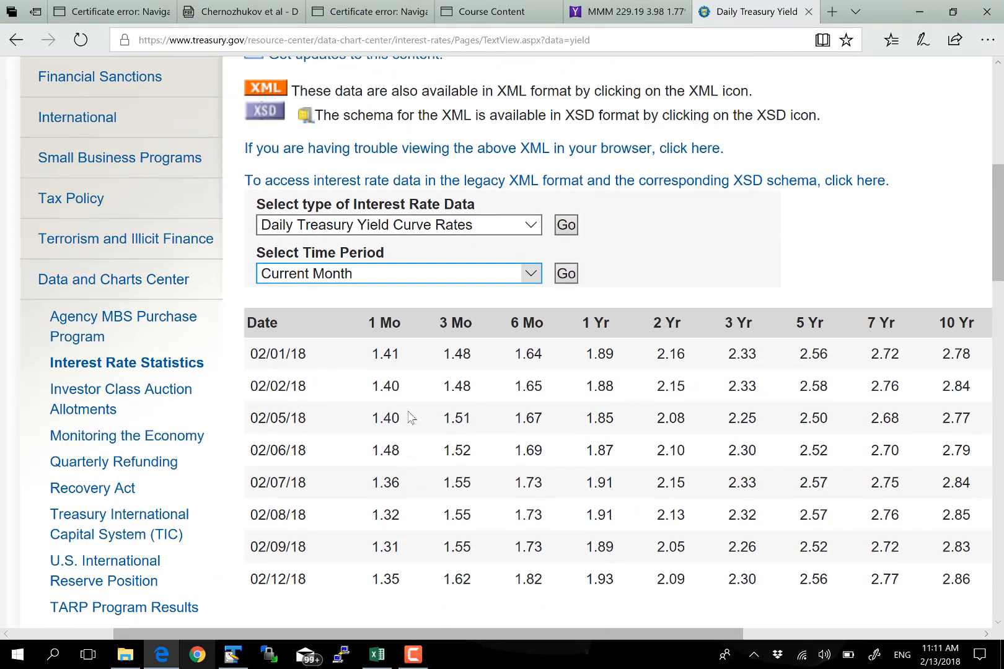
{"action": "left_click", "coordinate": [408, 274]}
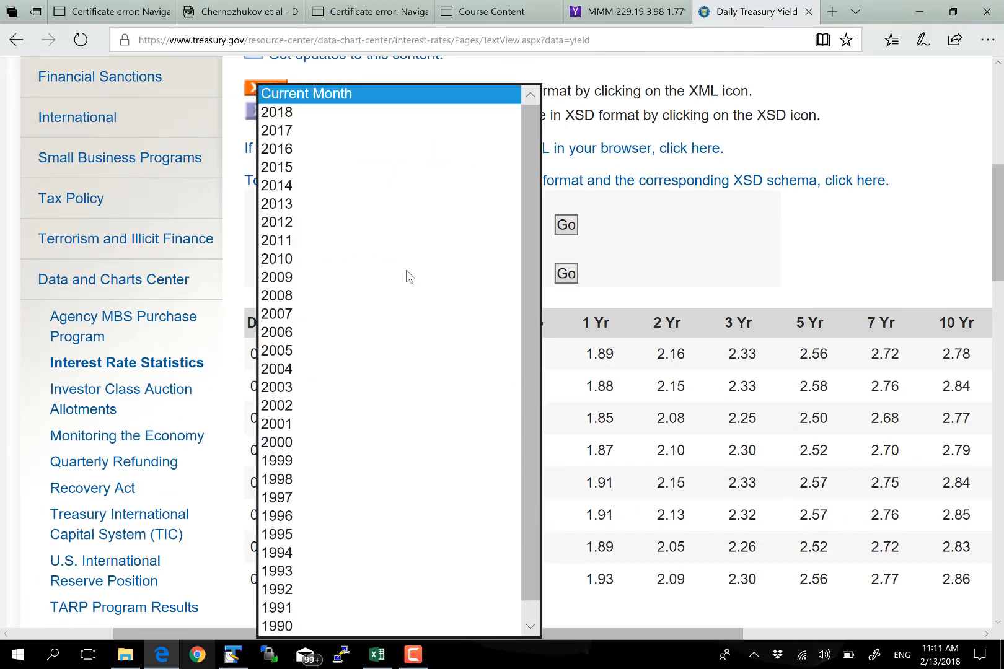
{"action": "left_click", "coordinate": [663, 252]}
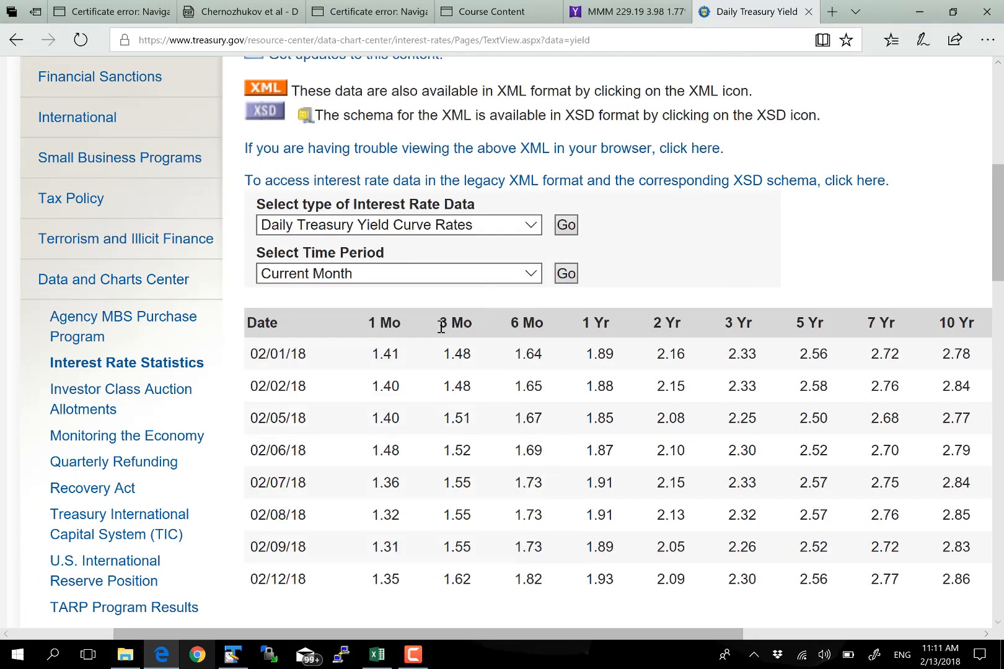
{"action": "middle_click", "coordinate": [440, 327]}
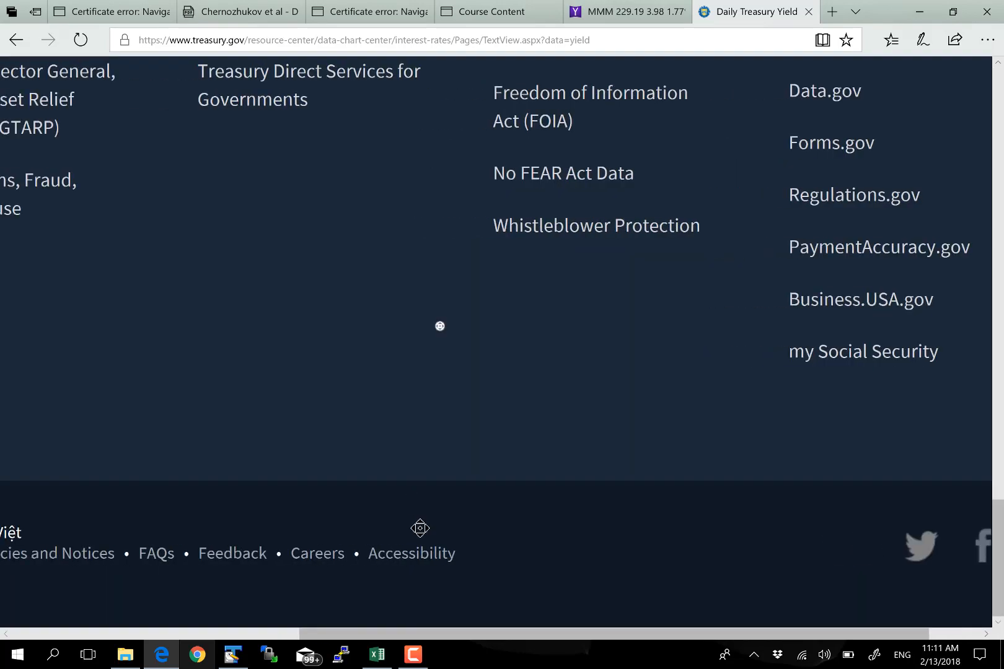
{"action": "left_click", "coordinate": [453, 485]}
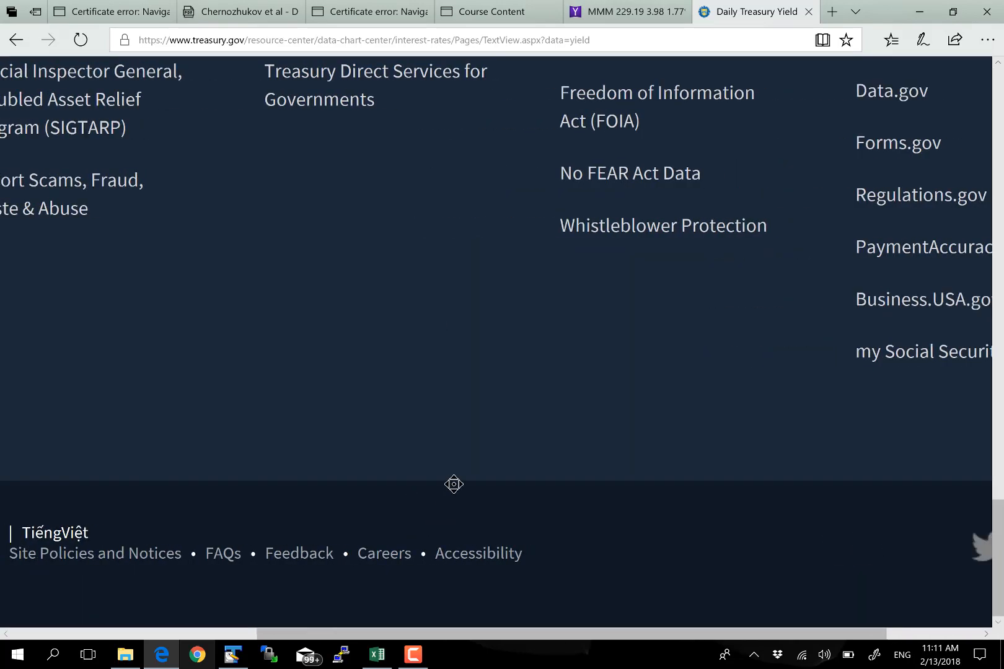
{"action": "scroll", "coordinate": [466, 448], "scroll_direction": "up", "scroll_amount": 15}
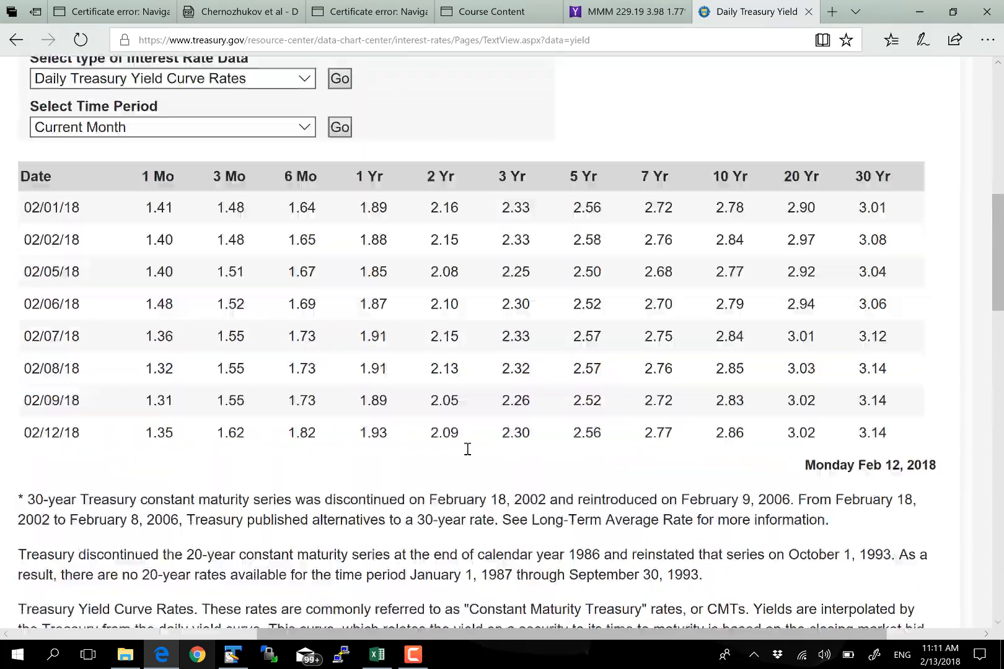
{"action": "left_click_drag", "start_coordinate": [382, 635], "coordinate": [254, 633]}
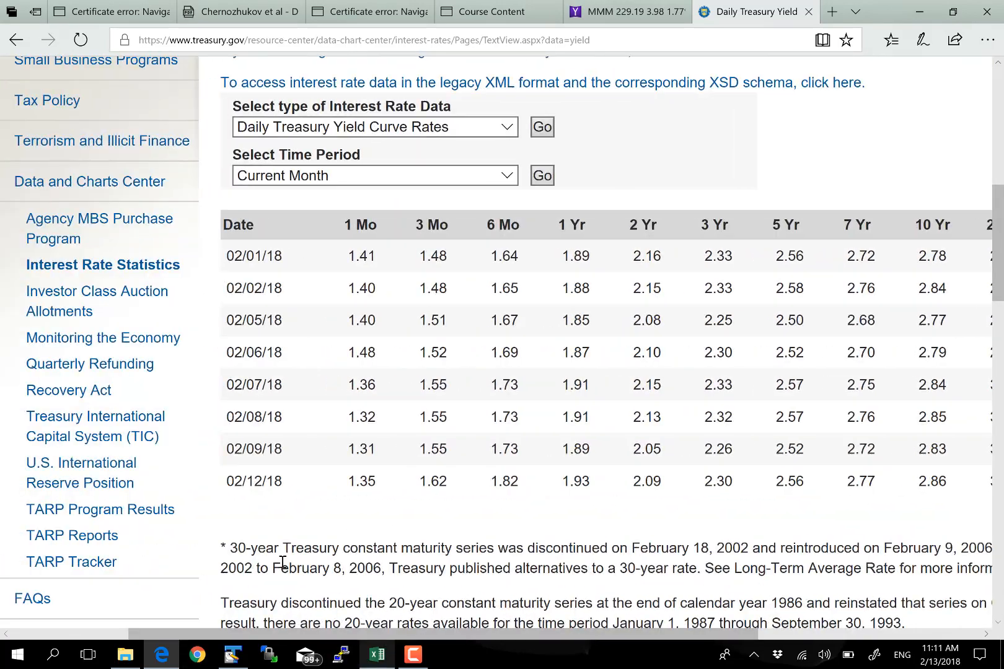
- Display the daily Treasury yield curve rates for 2013 and examine the resulting yield table
{"action": "scroll", "coordinate": [282, 562], "scroll_direction": "up", "scroll_amount": 1}
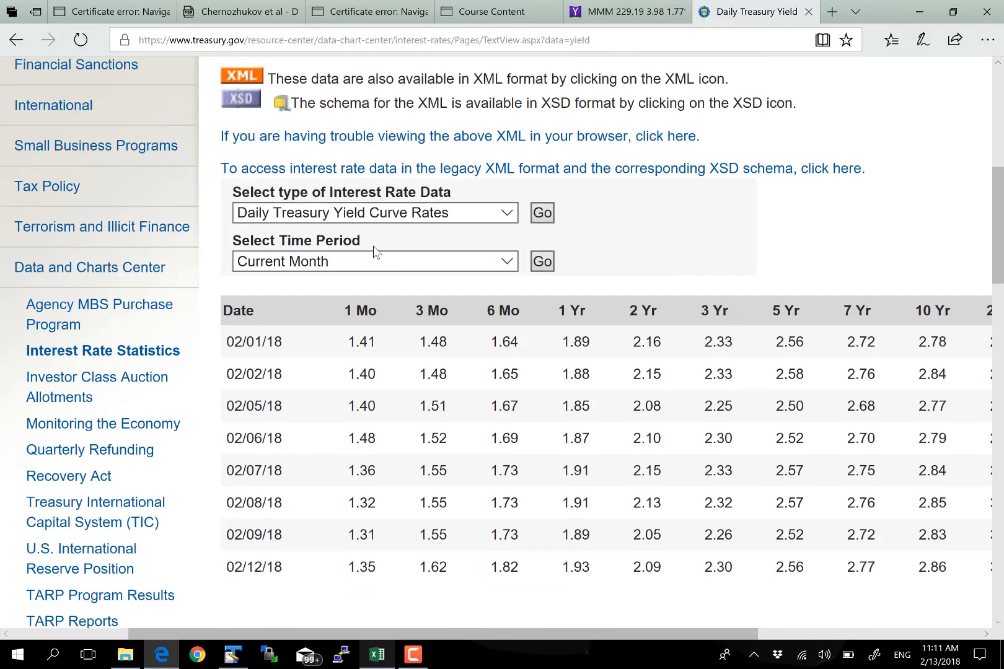
{"action": "scroll", "coordinate": [375, 251], "scroll_direction": "up", "scroll_amount": 2}
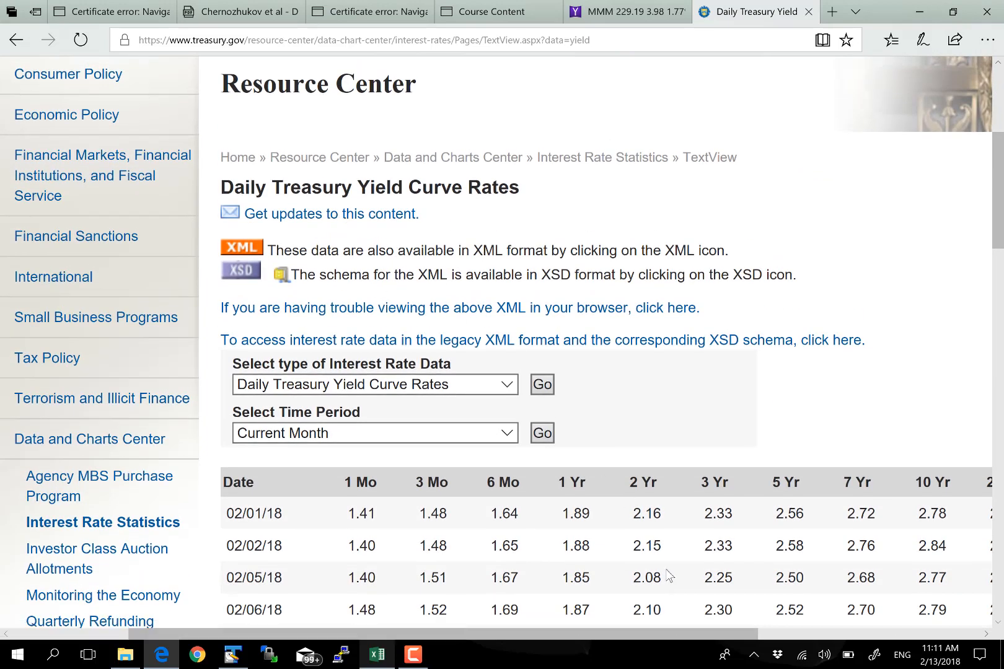
{"action": "left_click_drag", "start_coordinate": [676, 634], "coordinate": [614, 633]}
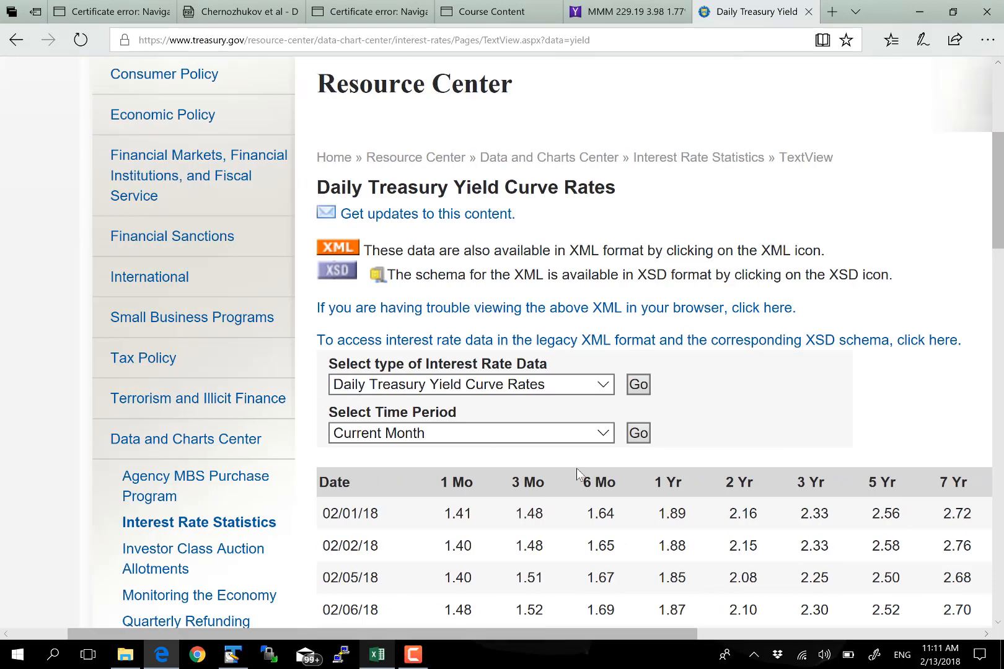
{"action": "scroll", "coordinate": [459, 357], "scroll_direction": "down", "scroll_amount": 1}
{"action": "left_click", "coordinate": [458, 348]}
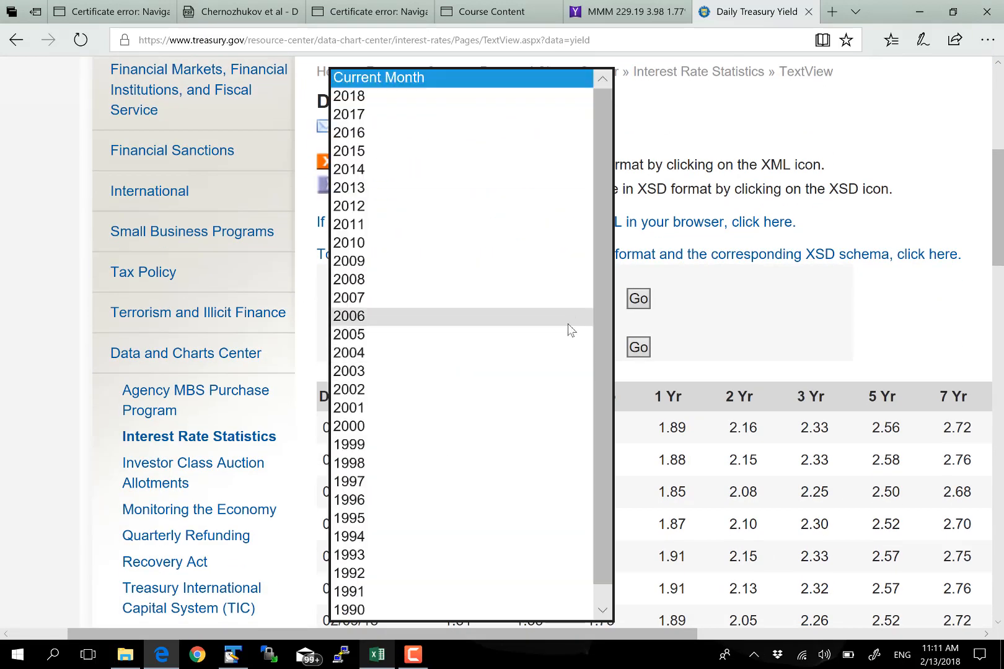
{"action": "left_click", "coordinate": [480, 341]}
{"action": "left_click", "coordinate": [530, 348]}
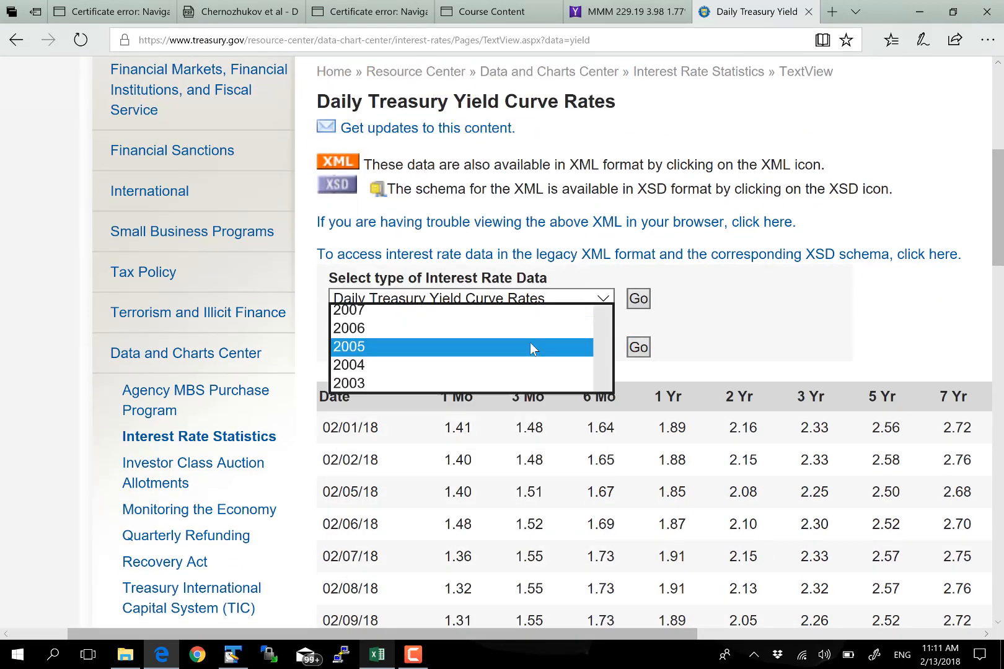
{"action": "left_click", "coordinate": [477, 204]}
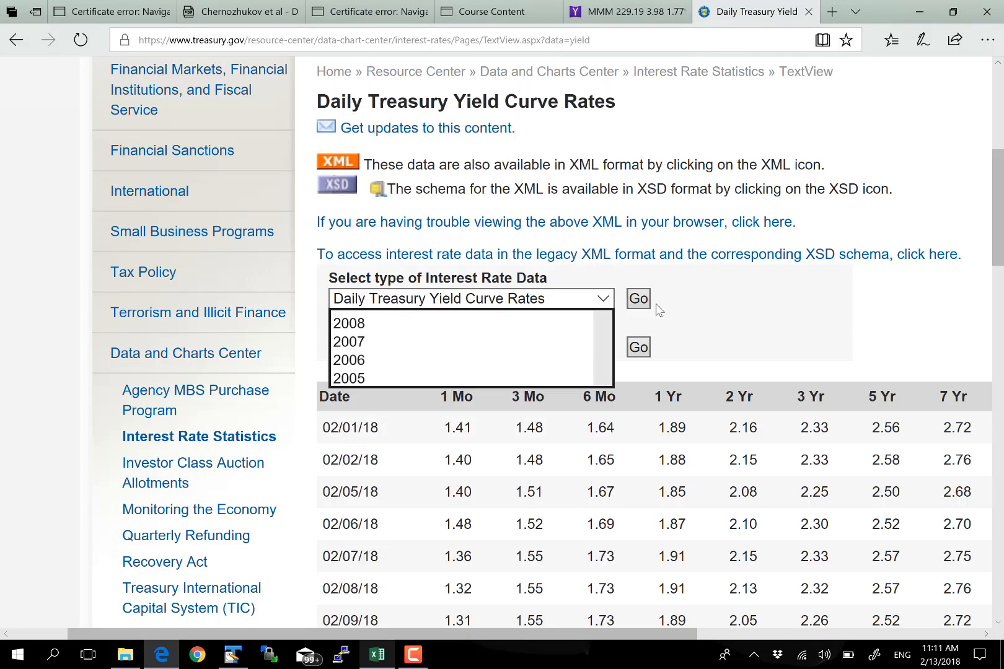
{"action": "left_click", "coordinate": [638, 347]}
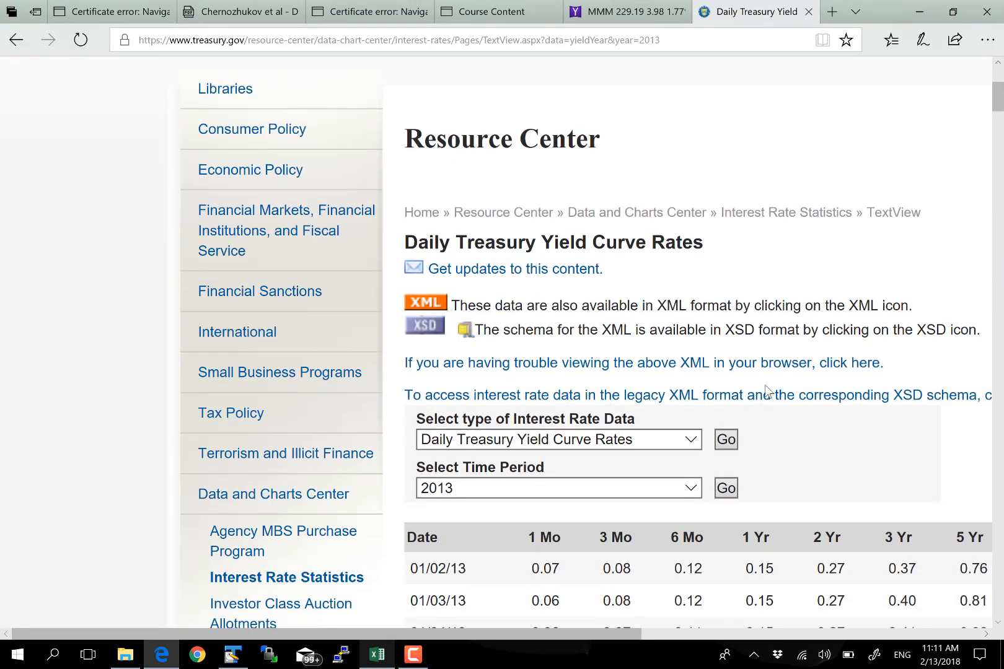
{"action": "scroll", "coordinate": [766, 390], "scroll_direction": "down", "scroll_amount": 5}
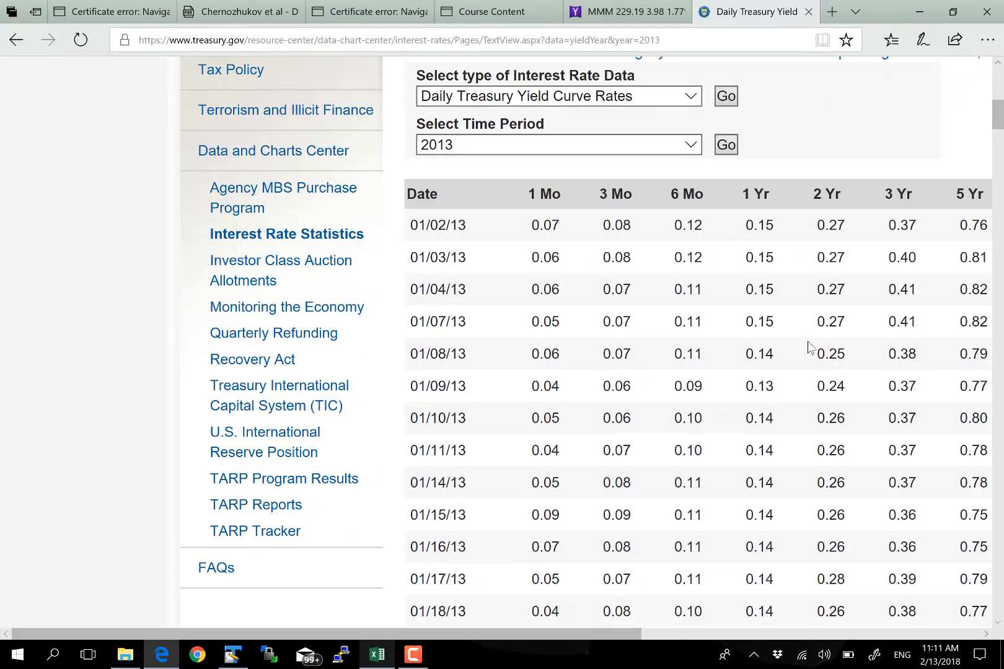
{"action": "scroll", "coordinate": [810, 347], "scroll_direction": "down", "scroll_amount": 4}
{"action": "scroll", "coordinate": [809, 347], "scroll_direction": "up", "scroll_amount": 5}
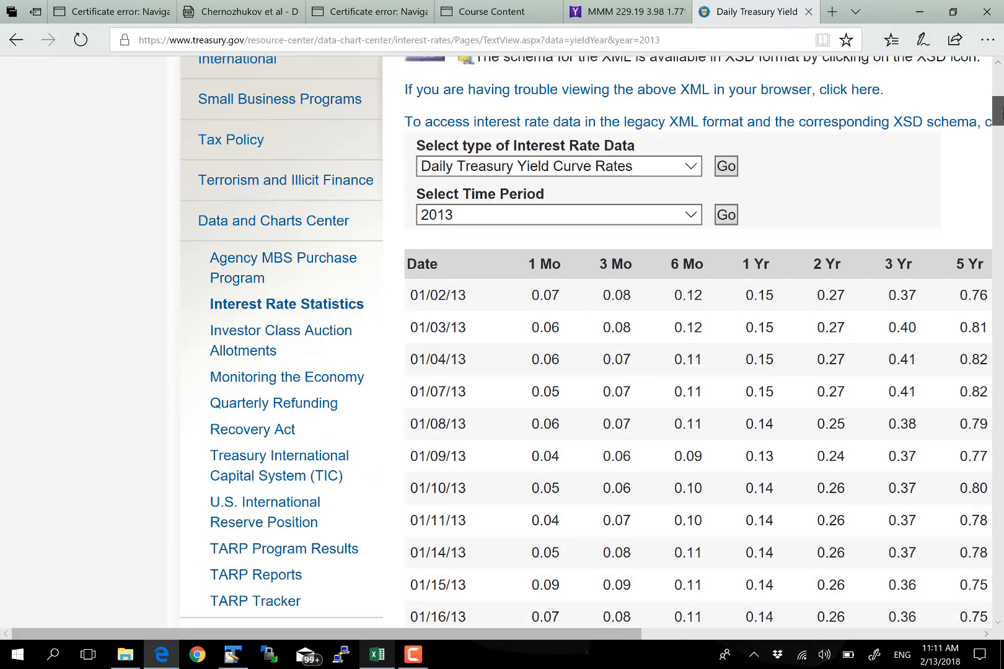
{"action": "scroll", "coordinate": [697, 341], "scroll_direction": "down", "scroll_amount": 1}
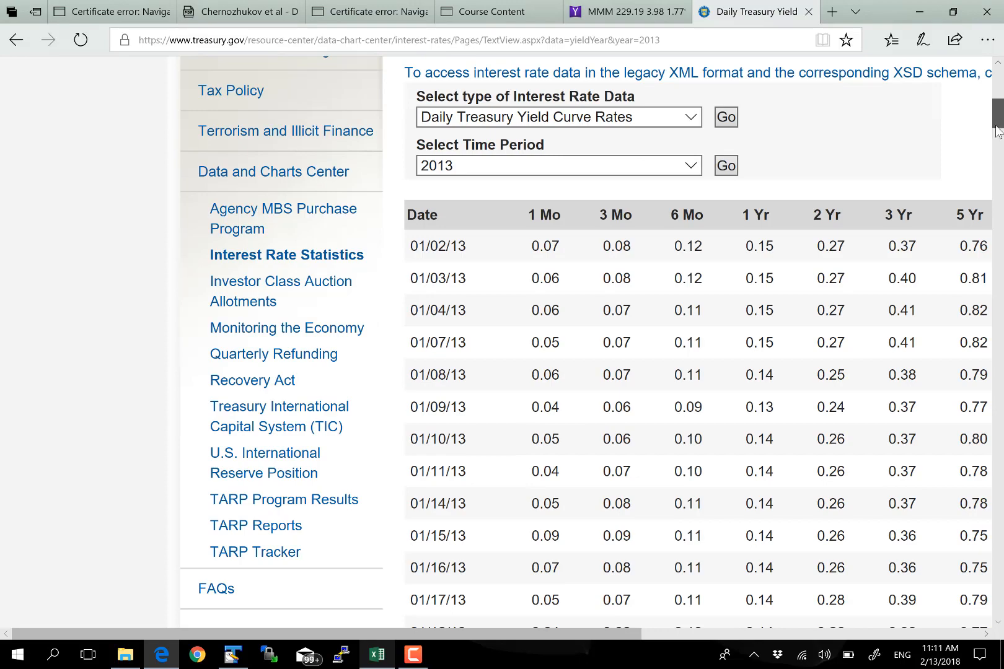
{"action": "mouse_move", "coordinate": [999, 114]}
{"action": "left_mouse_down"}
{"action": "mouse_move", "coordinate": [999, 564]}
{"action": "mouse_move", "coordinate": [992, 143]}
{"action": "mouse_move", "coordinate": [981, 102]}
{"action": "mouse_move", "coordinate": [981, 121]}
{"action": "left_mouse_up"}
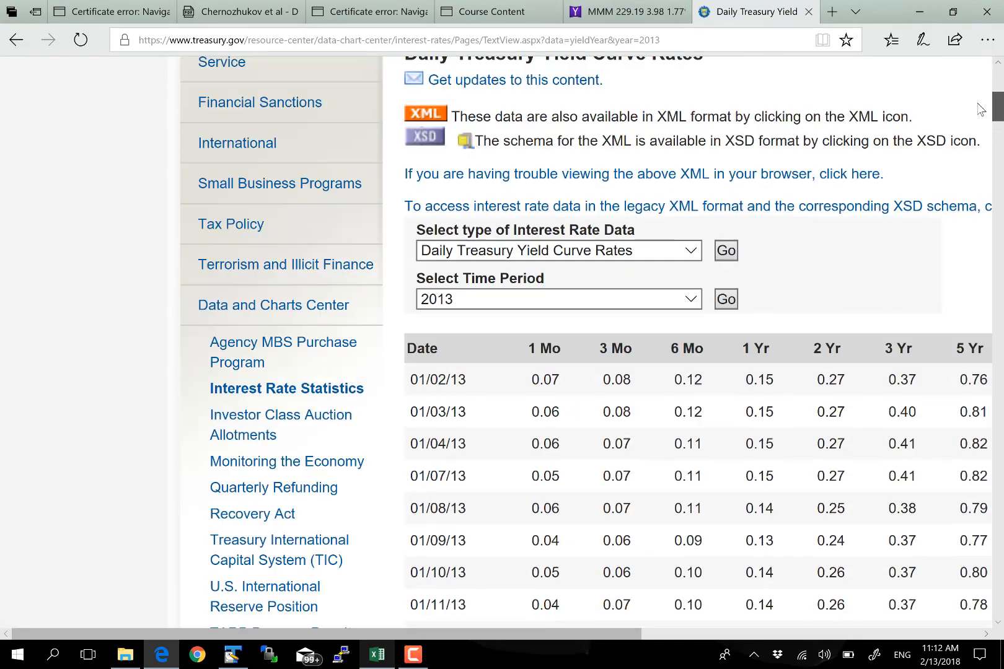
- Display the daily Treasury yield curve rates for 2018 and switch back to the Excel workbook
{"action": "left_click", "coordinate": [626, 299]}
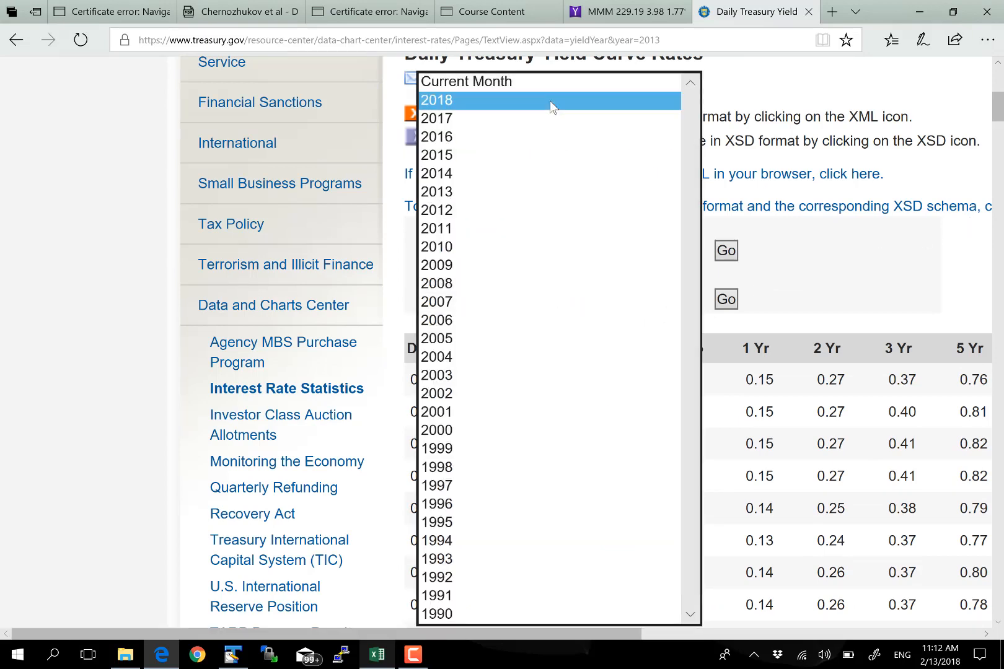
{"action": "left_click", "coordinate": [549, 100]}
{"action": "left_click", "coordinate": [726, 301]}
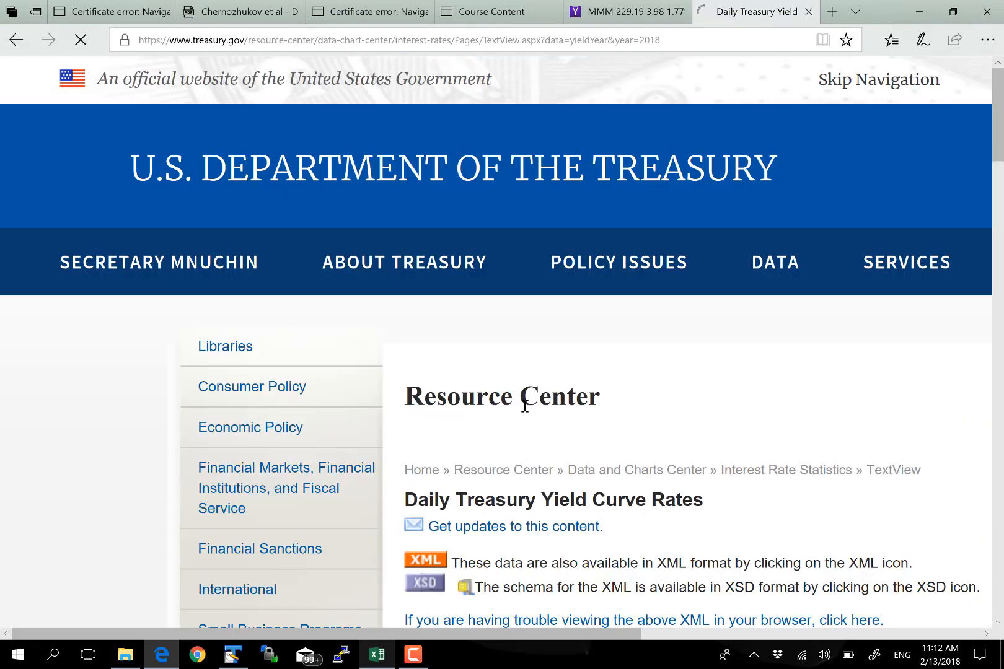
{"action": "scroll", "coordinate": [522, 399], "scroll_direction": "down", "scroll_amount": 5}
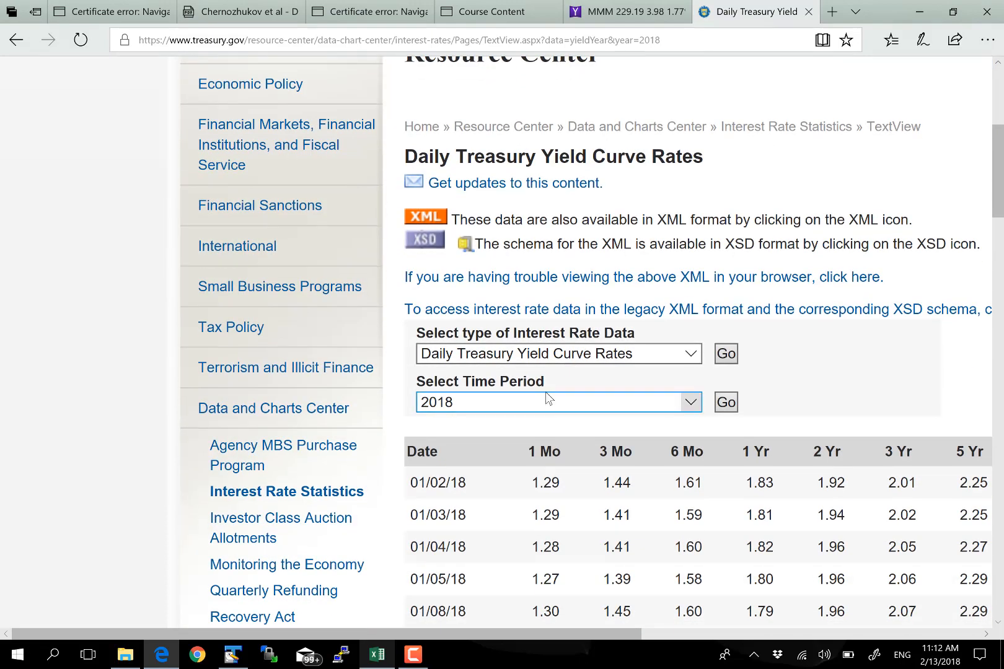
{"action": "scroll", "coordinate": [583, 430], "scroll_direction": "down", "scroll_amount": 4}
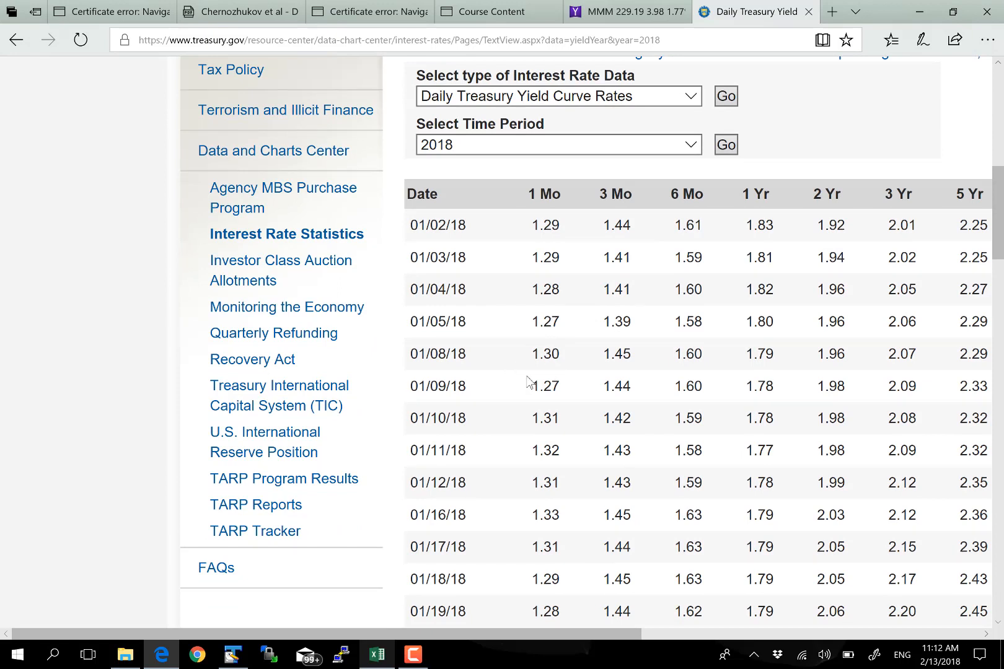
{"action": "left_click", "coordinate": [378, 656]}
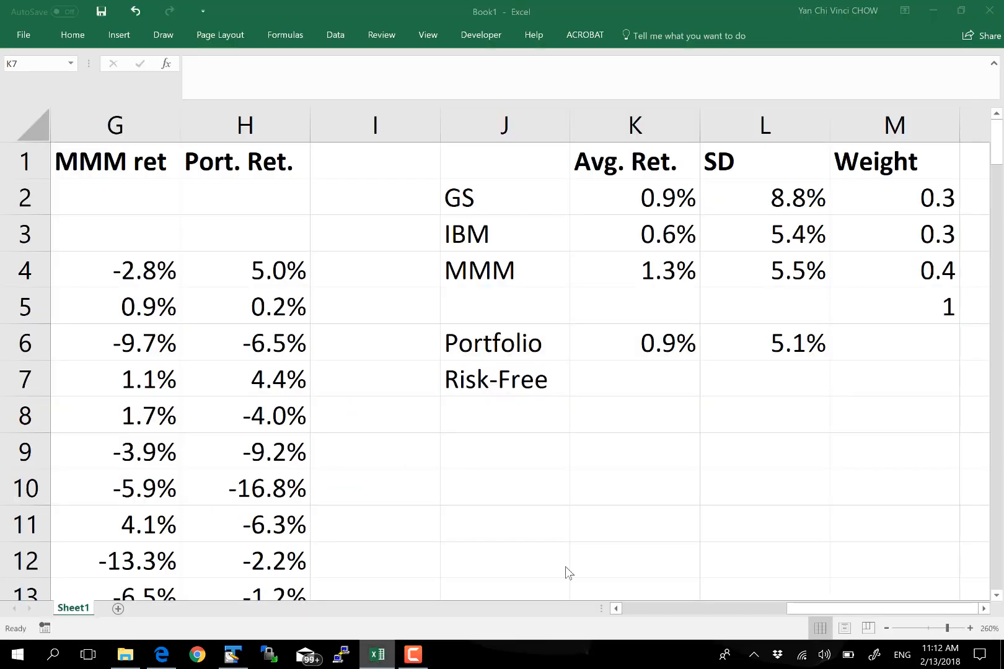
{"action": "left_click", "coordinate": [620, 391]}
{"action": "type", "text": "=1."}
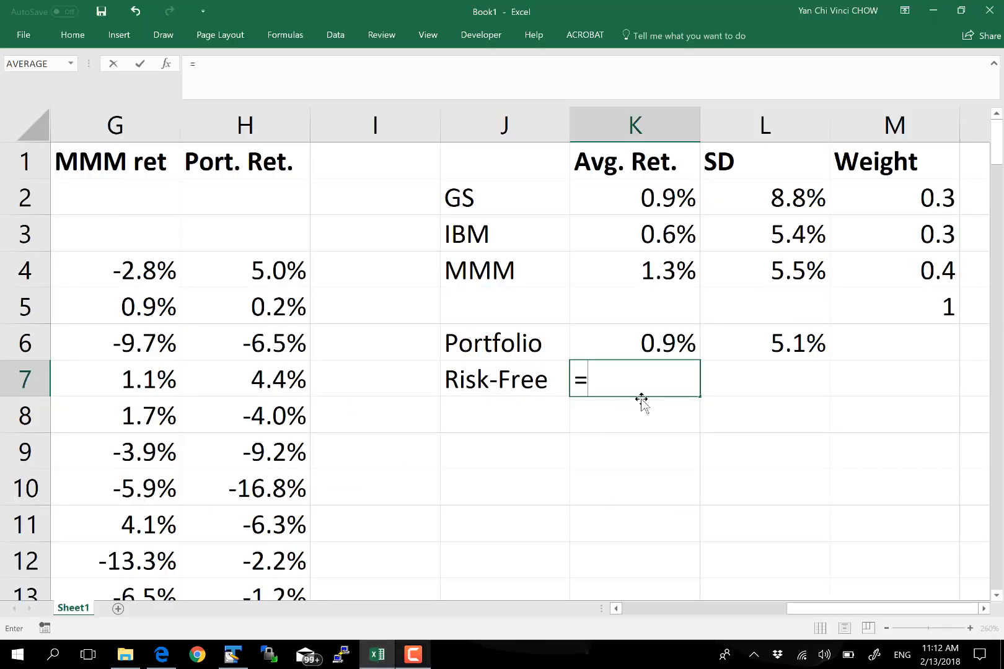
{"action": "key", "text": "BackSpace"}
{"action": "key", "text": "BackSpace"}
{"action": "type", "text": "0"}
{"action": "key", "text": "BackSpace"}
{"action": "type", "text": "1.3%/12"}
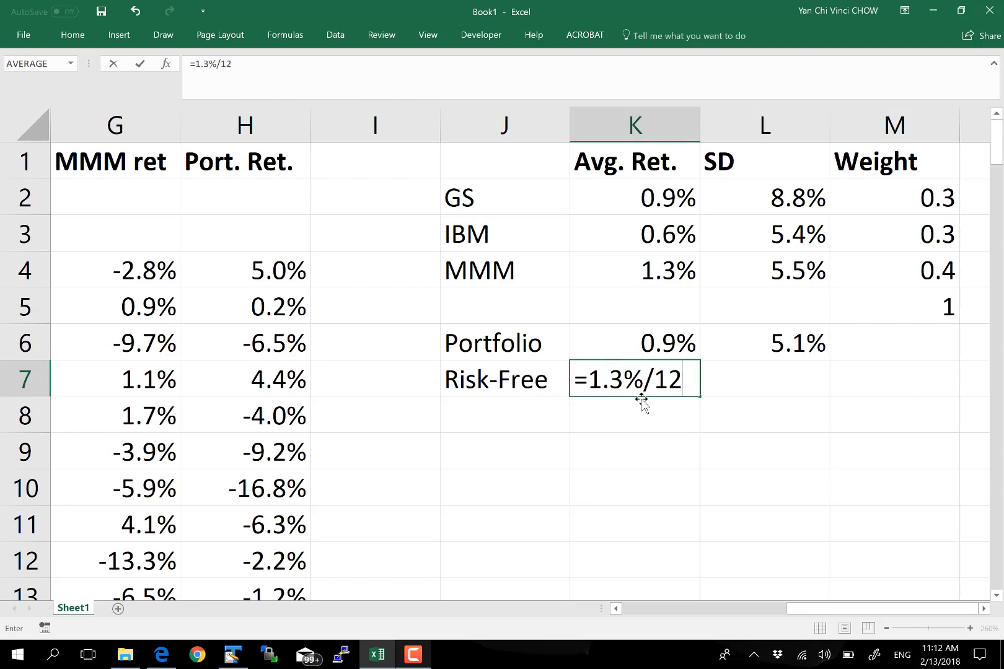
{"action": "key", "text": "BackSpace"}
{"action": "key", "text": "BackSpace"}
{"action": "type", "text": "12"}
{"action": "key", "text": "BackSpace"}
{"action": "key", "text": "BackSpace"}
{"action": "key", "text": "BackSpace"}
{"action": "key", "text": "BackSpace"}
{"action": "key", "text": "BackSpace"}
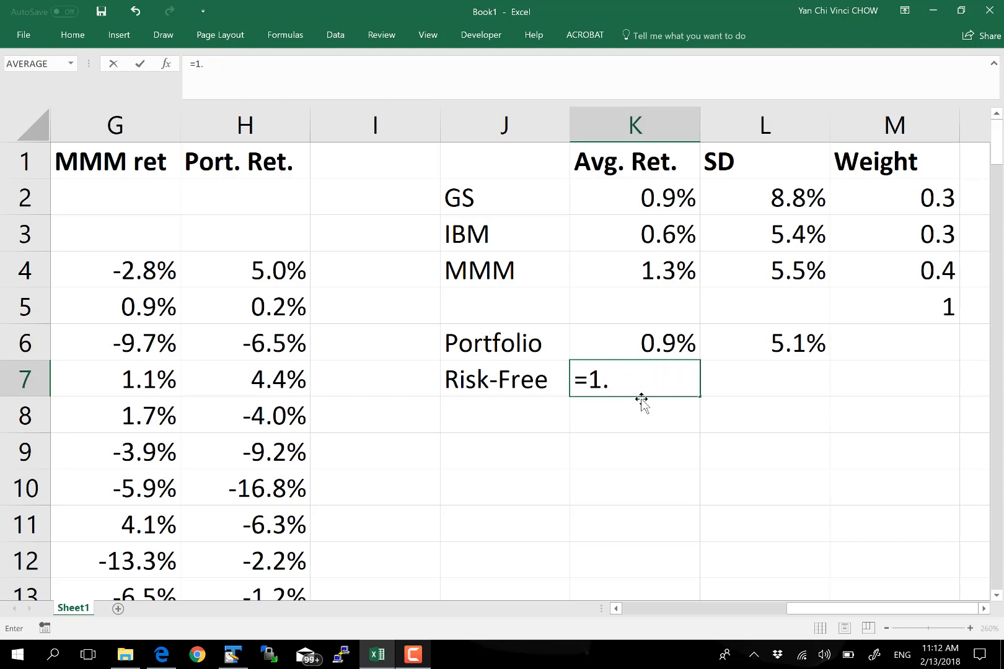
{"action": "key", "text": "BackSpace"}
{"action": "key", "text": "BackSpace"}
{"action": "key", "text": "BackSpace"}
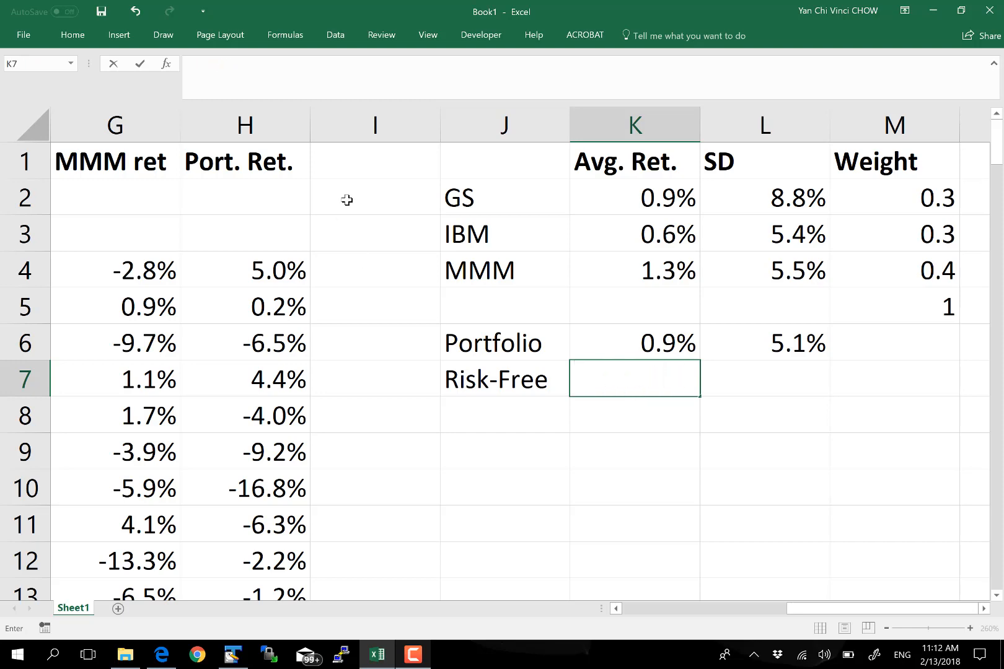
- Try a Risk-Free column header in cell I1, beside Port. Ret., and clear it again
{"action": "left_click", "coordinate": [371, 159]}
{"action": "type", "text": "Risk"}
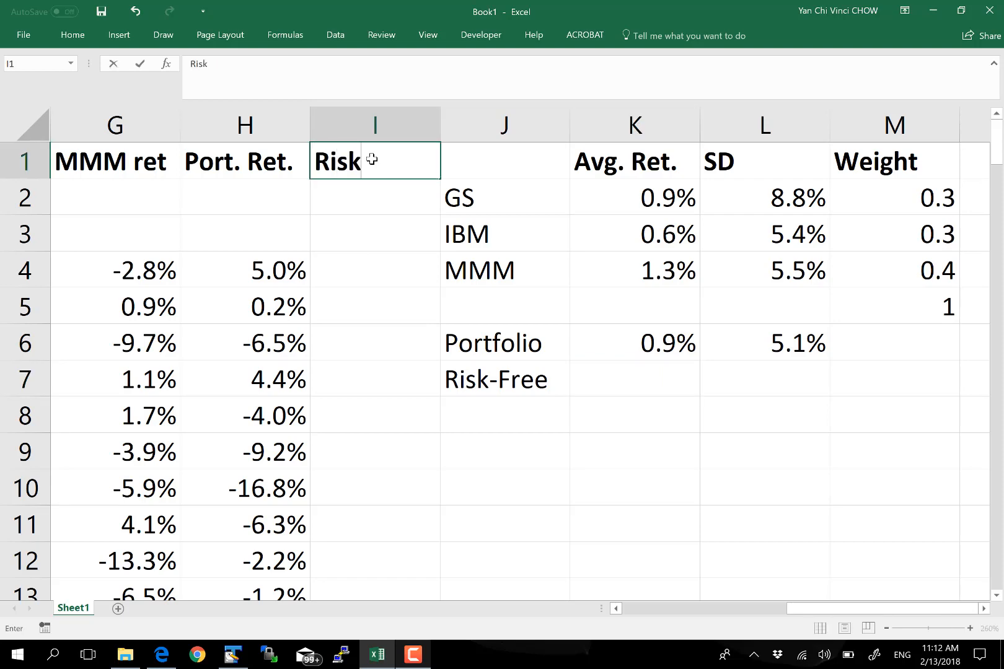
{"action": "type", "text": "-Free Rate"}
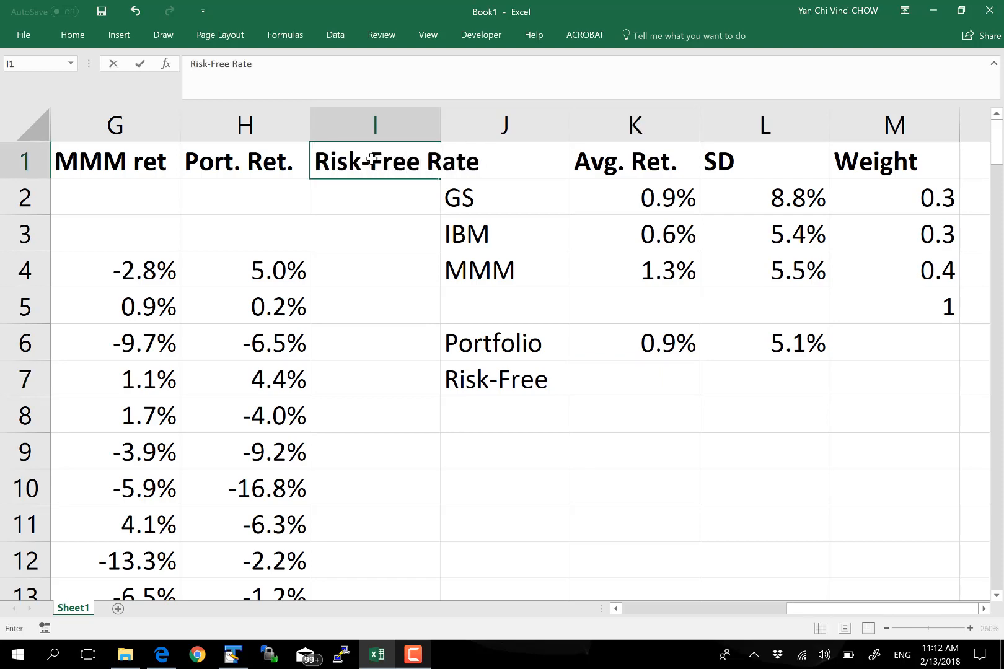
{"action": "key", "text": "BackSpace"}
{"action": "key", "text": "BackSpace"}
{"action": "key", "text": "BackSpace"}
{"action": "key", "text": "BackSpace"}
{"action": "key", "text": "BackSpace"}
{"action": "left_click", "coordinate": [375, 273]}
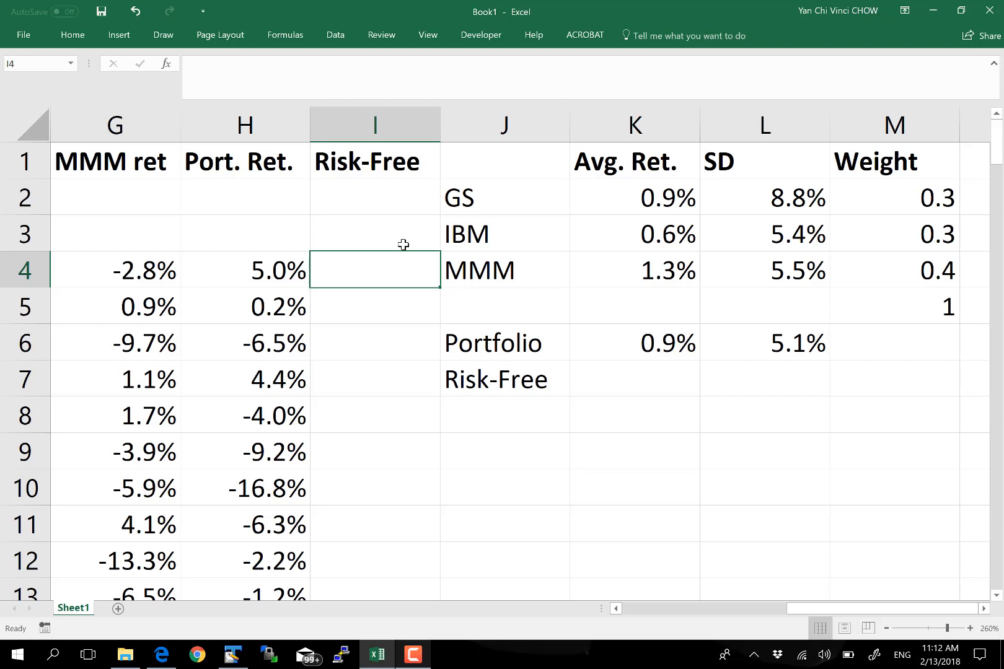
{"action": "left_click", "coordinate": [397, 149]}
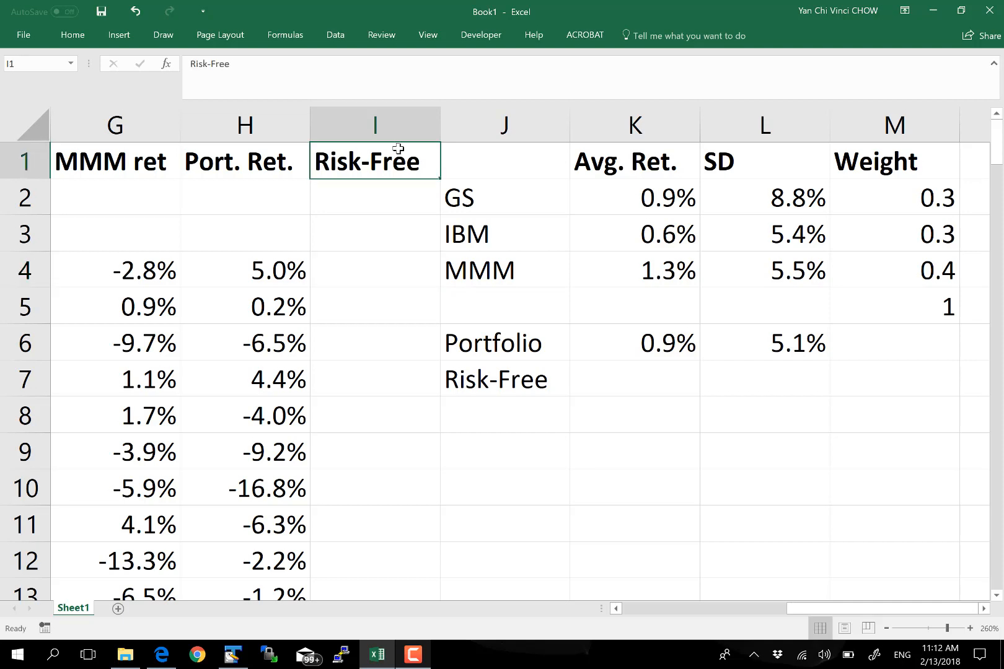
{"action": "key", "text": "Delete"}
- Enter the monthly risk-free rate in cell K7 with the formula =1.3%/12
{"action": "left_click", "coordinate": [667, 376]}
{"action": "type", "text": "=1.3"}
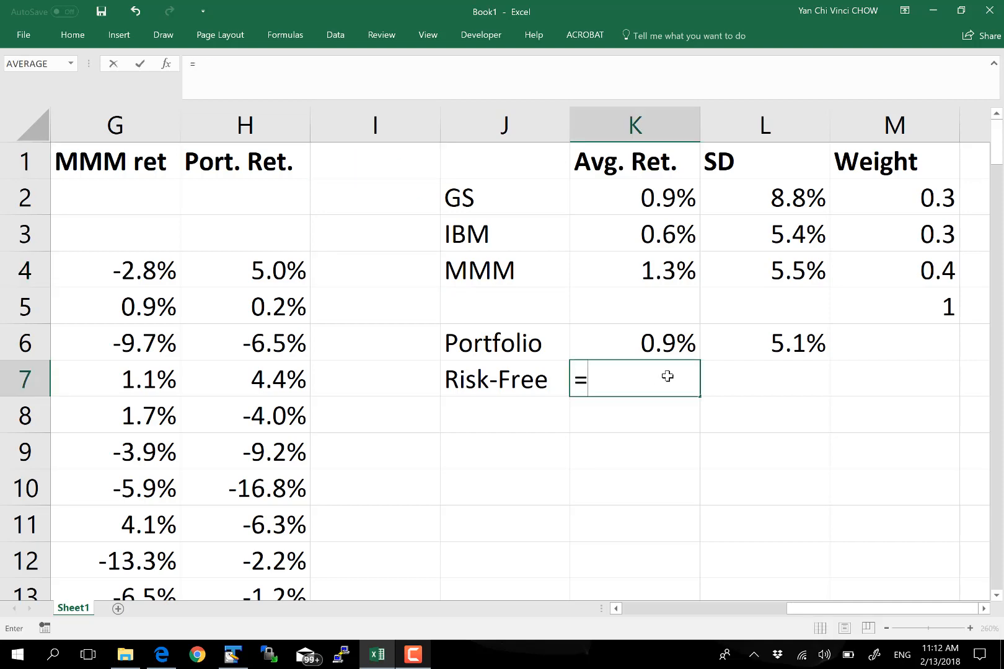
{"action": "key", "text": "BackSpace"}
{"action": "key", "text": "BackSpace"}
{"action": "key", "text": "BackSpace"}
{"action": "type", "text": "1.3$"}
{"action": "key", "text": "BackSpace"}
{"action": "type", "text": "%/12"}
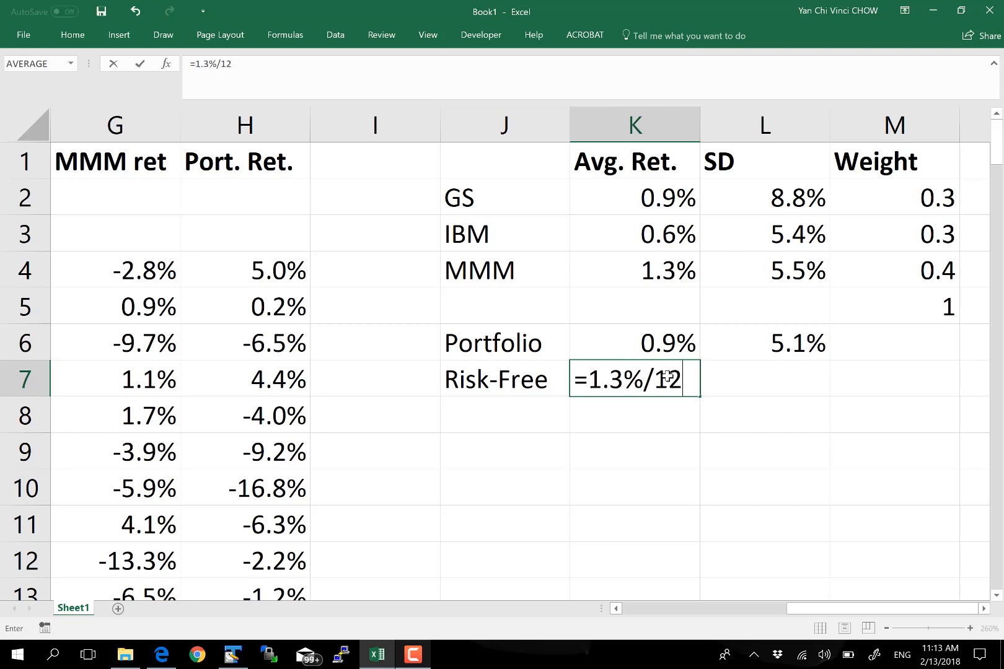
{"action": "key", "text": "Return"}
- Format the risk-free rate in cell K7 as a percentage with one decimal place
{"action": "left_click", "coordinate": [668, 375]}
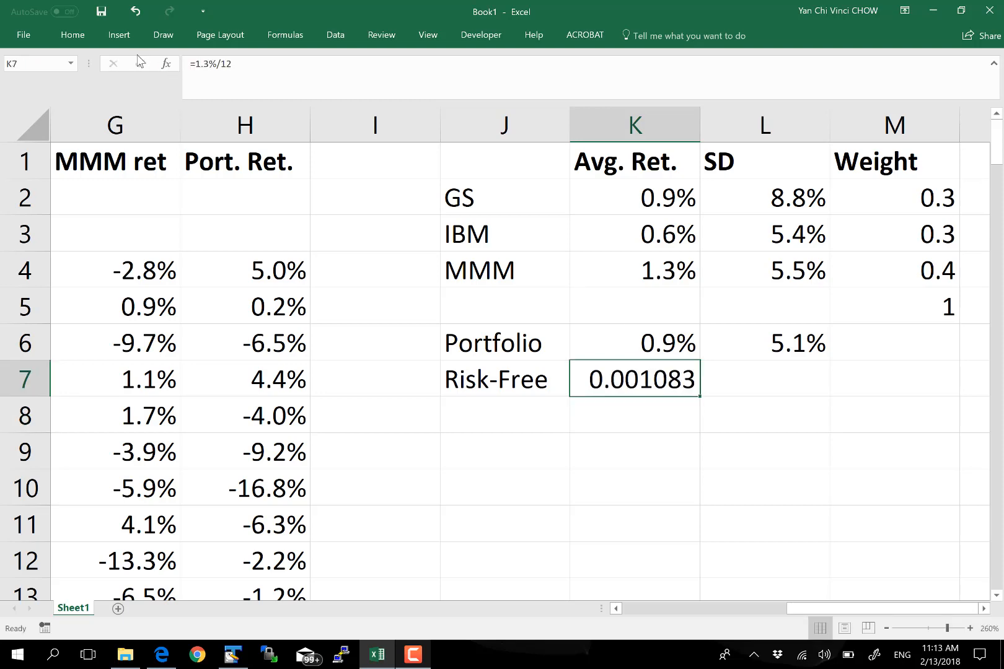
{"action": "left_click", "coordinate": [72, 34]}
{"action": "left_click", "coordinate": [505, 94]}
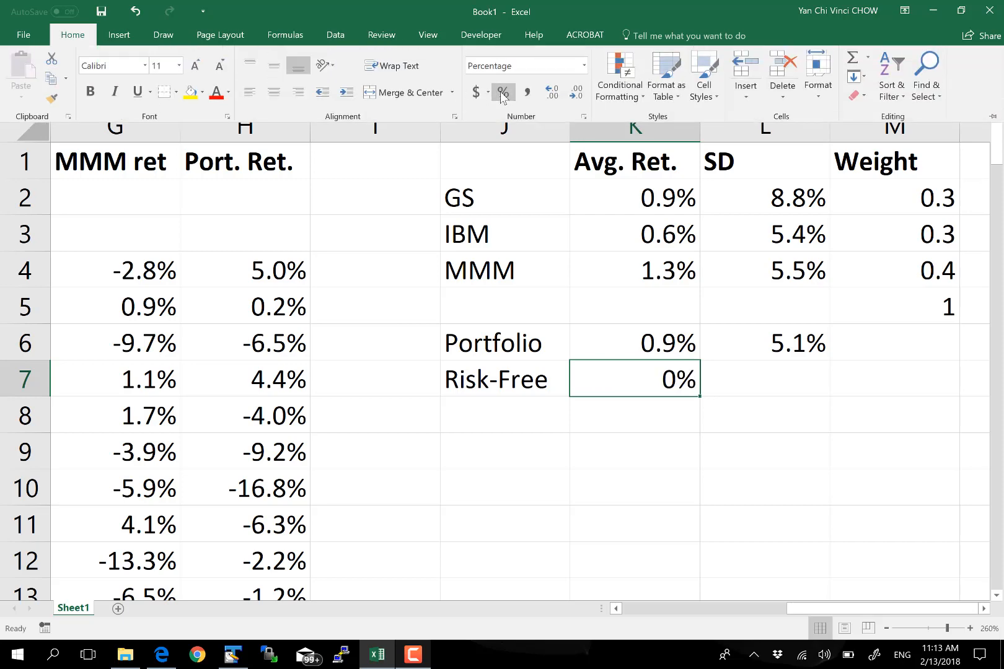
{"action": "left_click", "coordinate": [553, 93]}
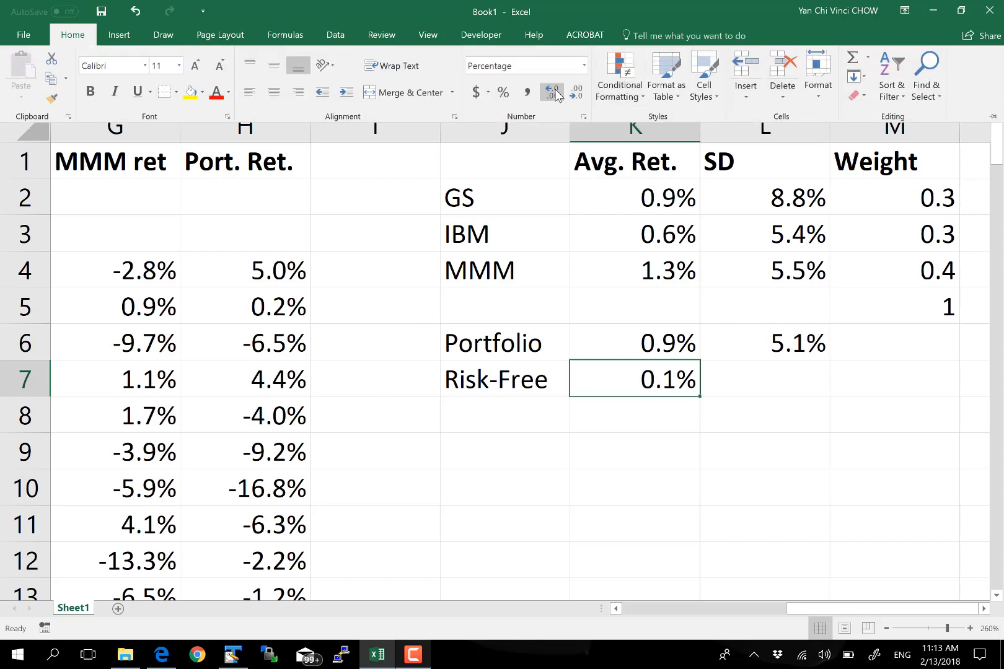
{"action": "left_click", "coordinate": [719, 424]}
{"action": "left_click", "coordinate": [654, 403]}
{"action": "left_click", "coordinate": [655, 384]}
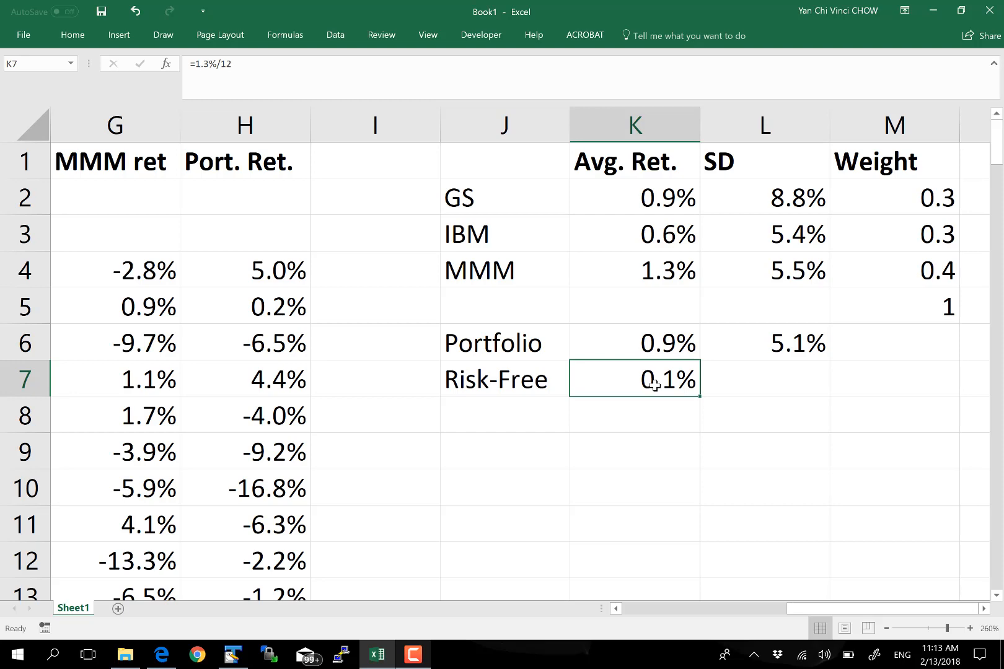
- Label cell J8, directly below Risk-Free, as Excess Ret
{"action": "left_click", "coordinate": [656, 429]}
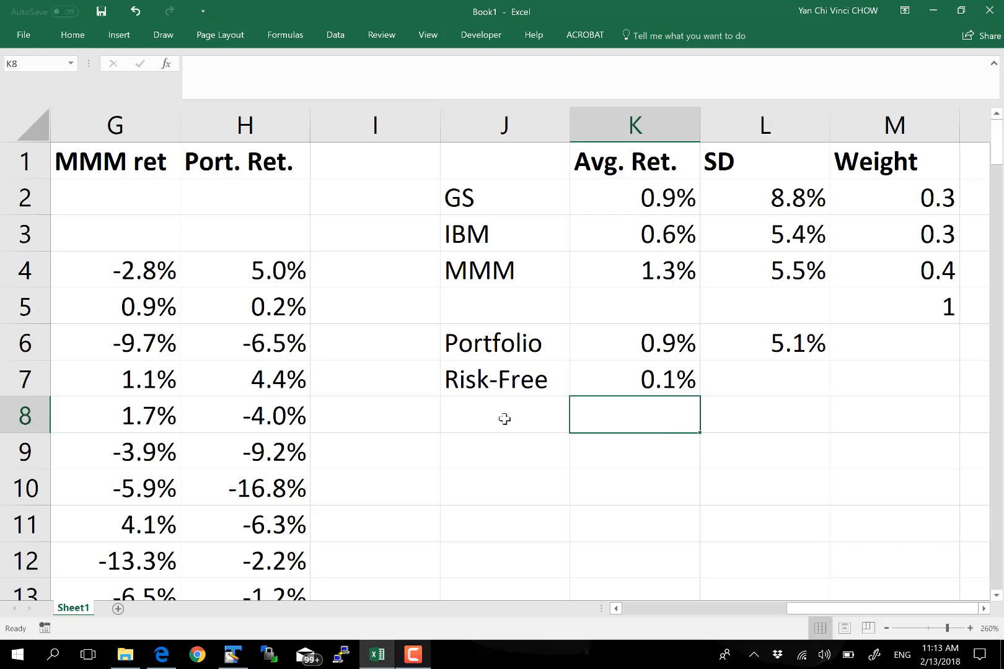
{"action": "left_click", "coordinate": [505, 419]}
{"action": "double_click", "coordinate": [499, 421]}
{"action": "type", "text": "Exce"}
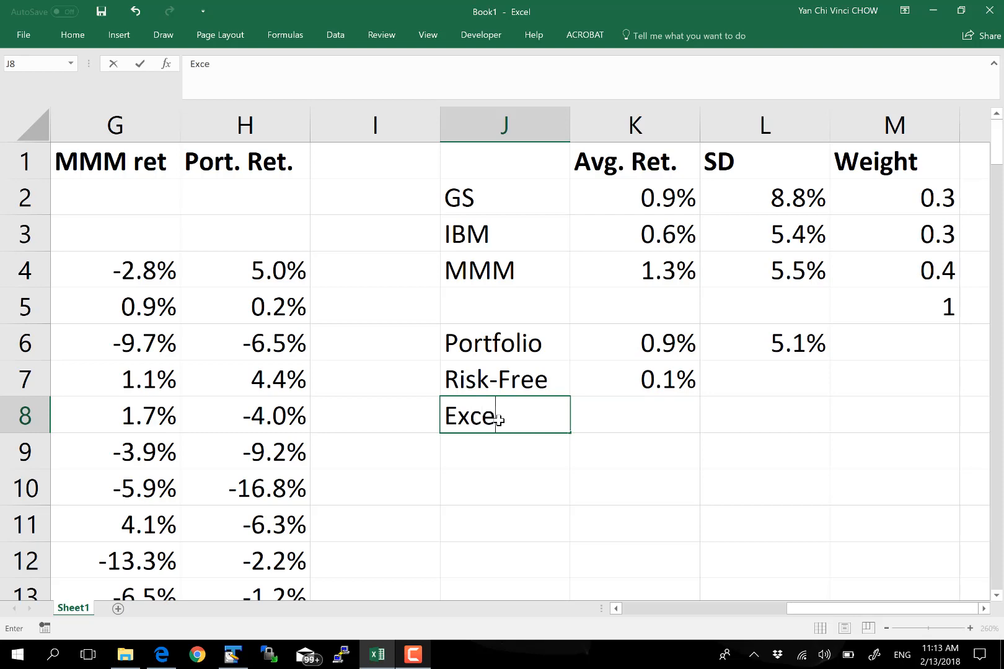
{"action": "type", "text": "ss Ret."}
{"action": "key", "text": "Tab"}
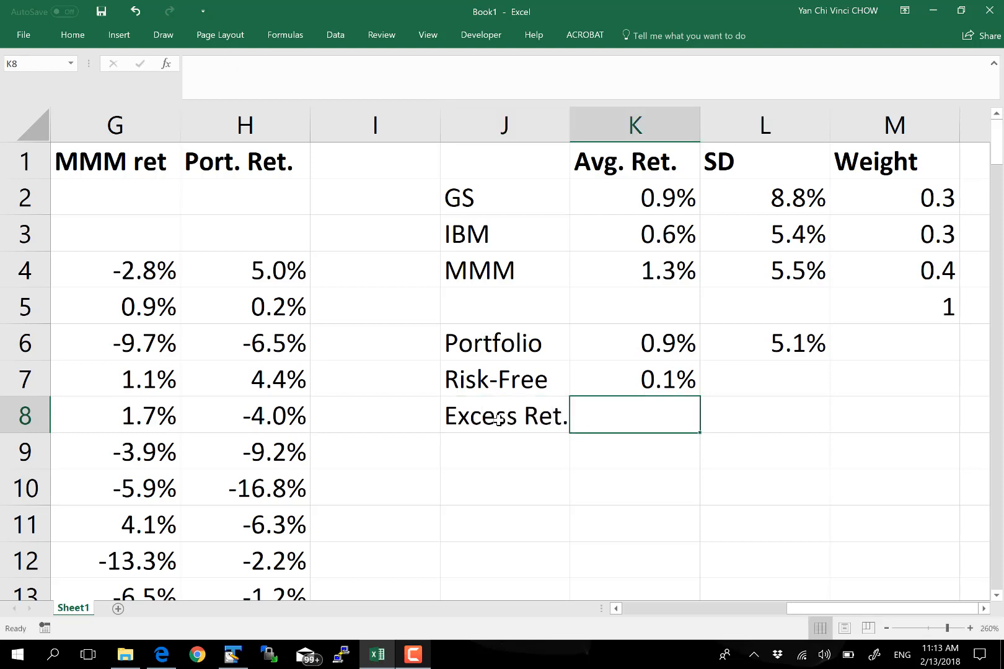
- Calculate the excess return in cell K8 as portfolio average return minus risk-free rate with the formula =K6-K7
{"action": "type", "text": "="}
{"action": "left_click", "coordinate": [623, 350]}
{"action": "type", "text": "-"}
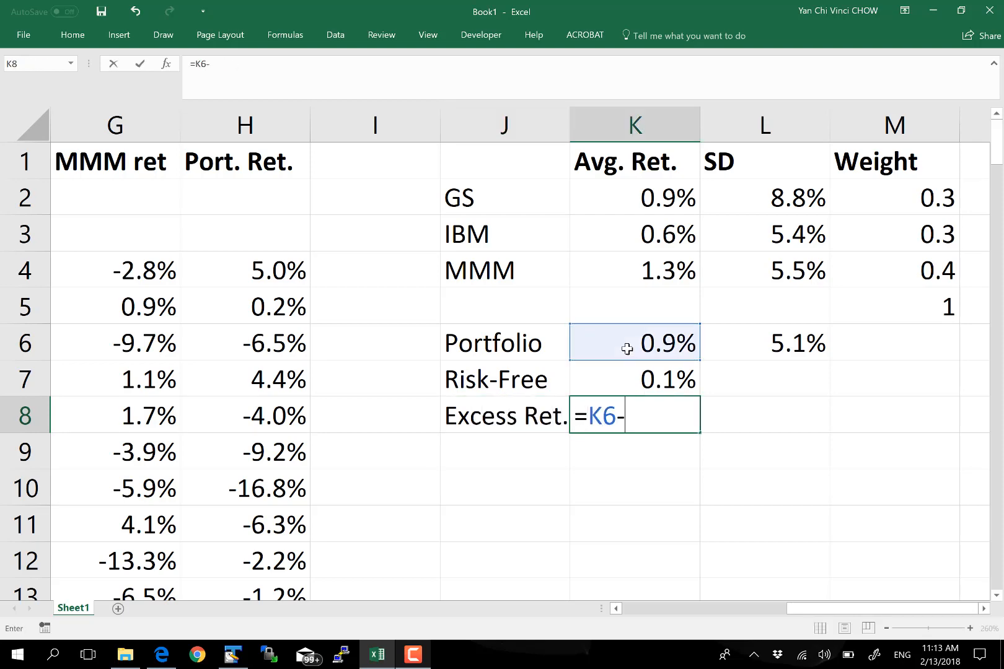
{"action": "left_click", "coordinate": [644, 376]}
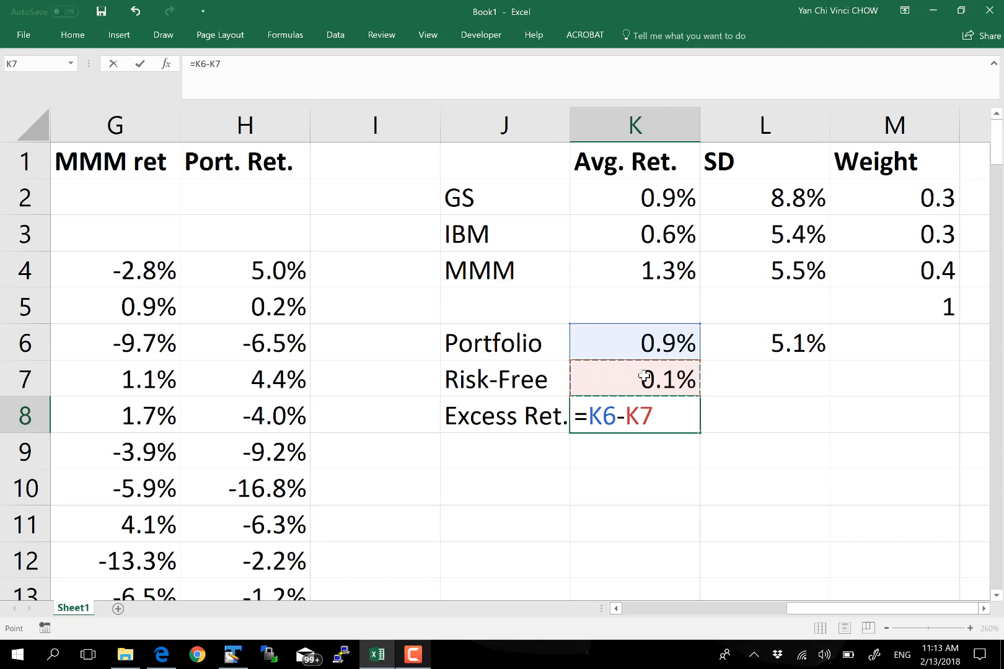
{"action": "key", "text": "ctrl+Return"}
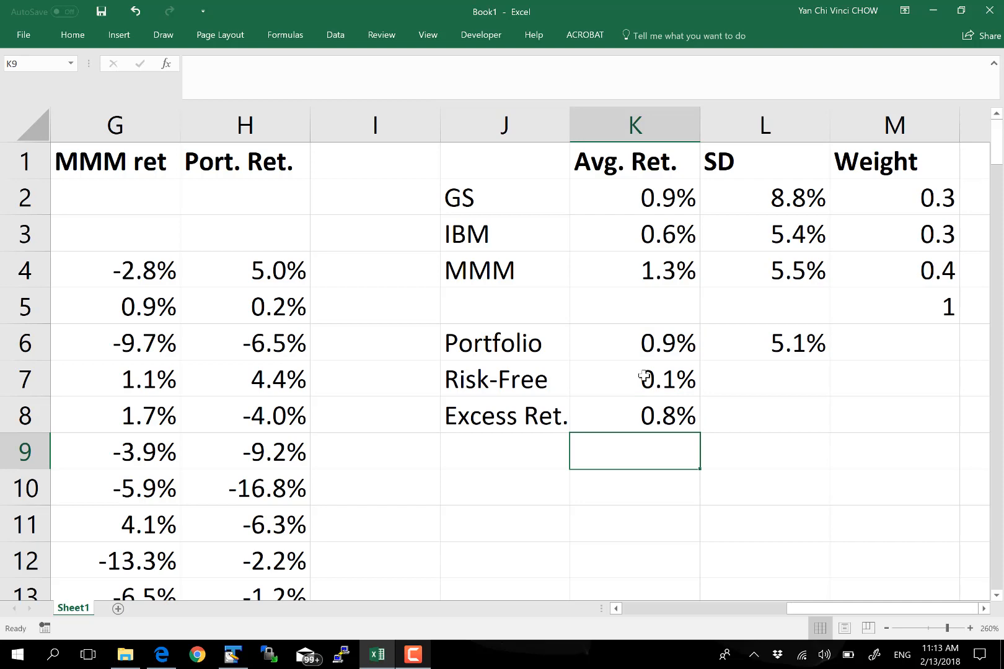
- Label cell J10, two rows below Excess Ret., as Sharpe Ratio
{"action": "left_click", "coordinate": [515, 476]}
{"action": "left_click", "coordinate": [526, 459]}
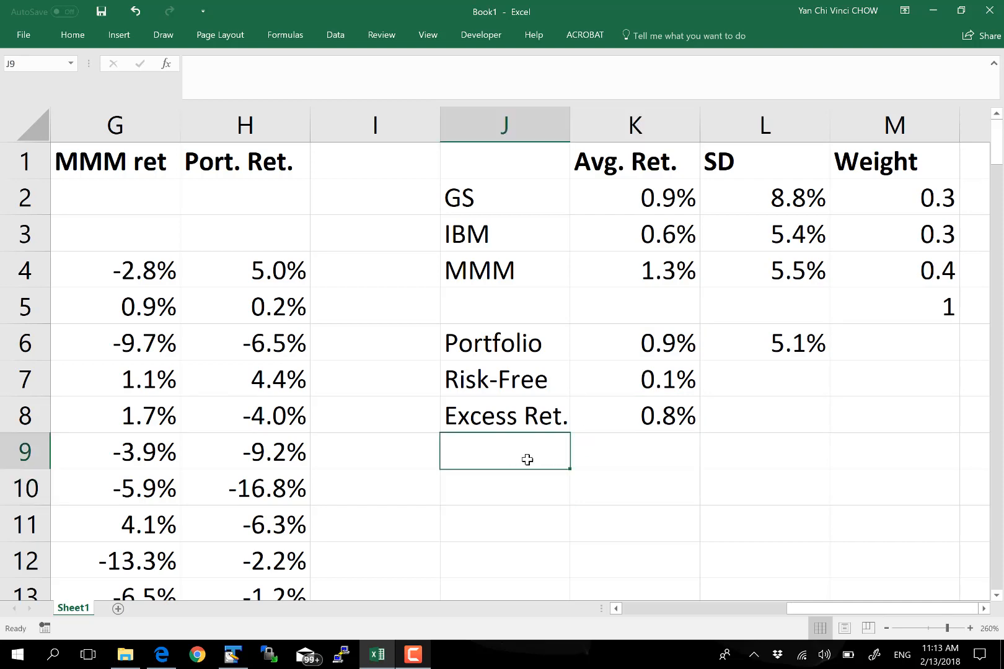
{"action": "left_click", "coordinate": [542, 492]}
{"action": "type", "text": "Sharpe"}
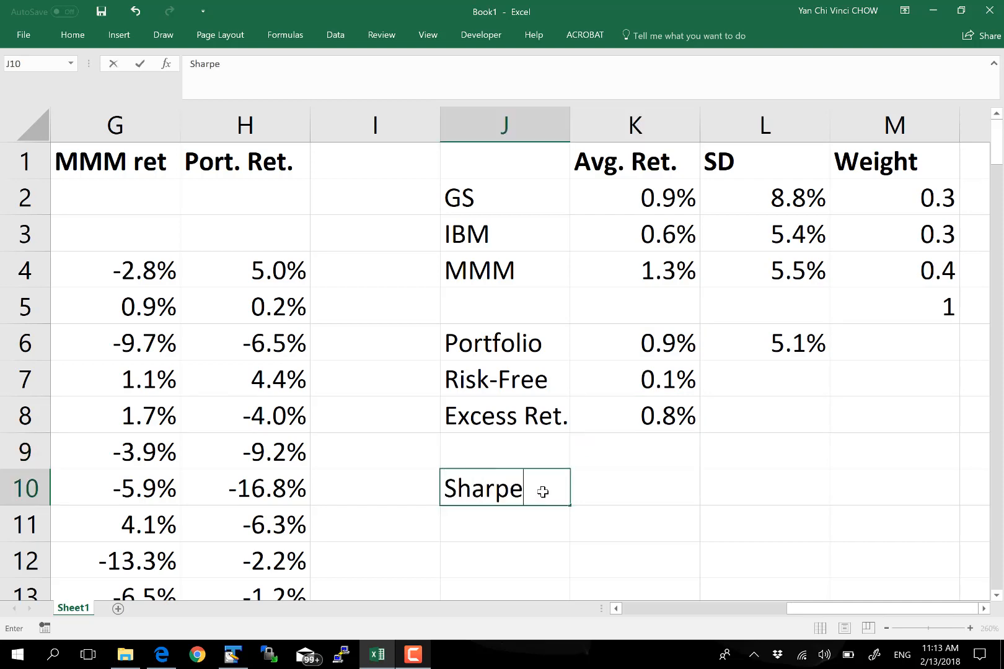
{"action": "type", "text": " Ratio"}
{"action": "key", "text": "Return"}
- Calculate the Sharpe ratio in cell K10 by dividing excess return by portfolio standard deviation with the formula =K8/L6
{"action": "left_click", "coordinate": [672, 483]}
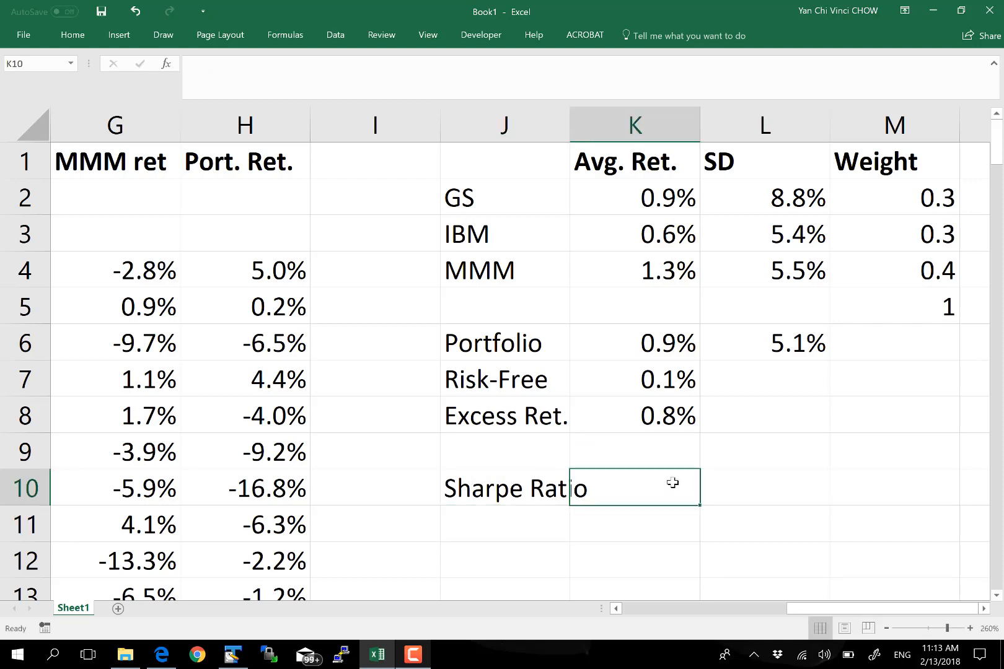
{"action": "type", "text": "="}
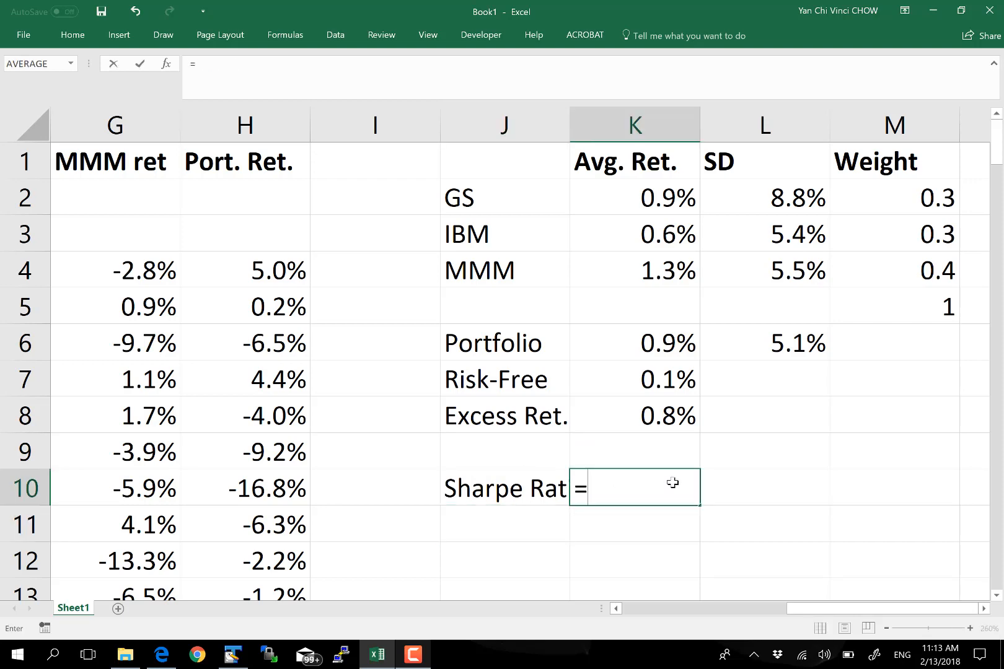
{"action": "left_click", "coordinate": [672, 413]}
{"action": "type", "text": "/"}
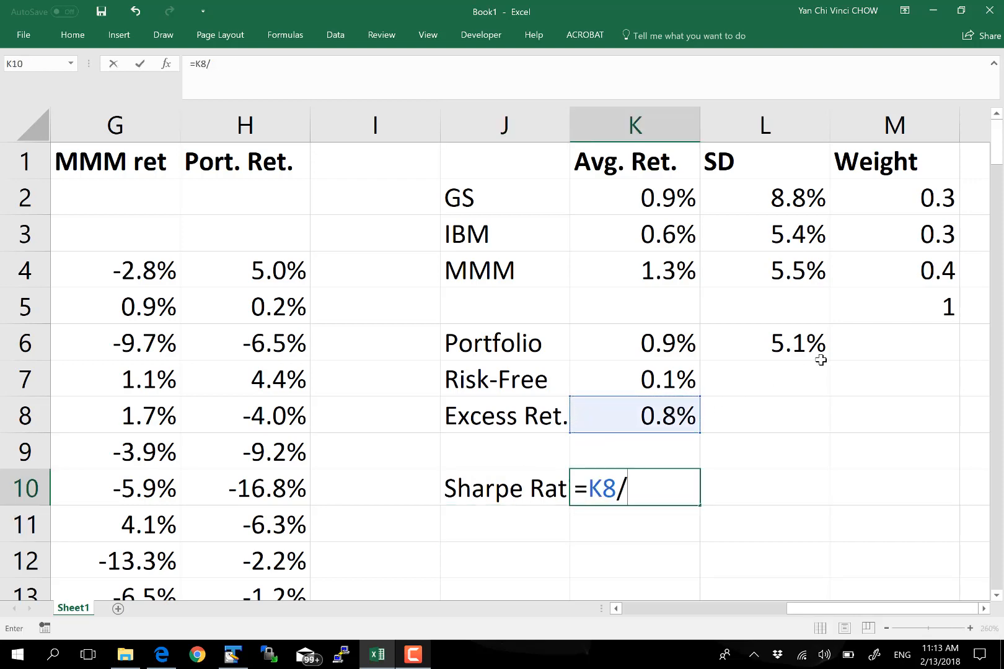
{"action": "left_click", "coordinate": [821, 349]}
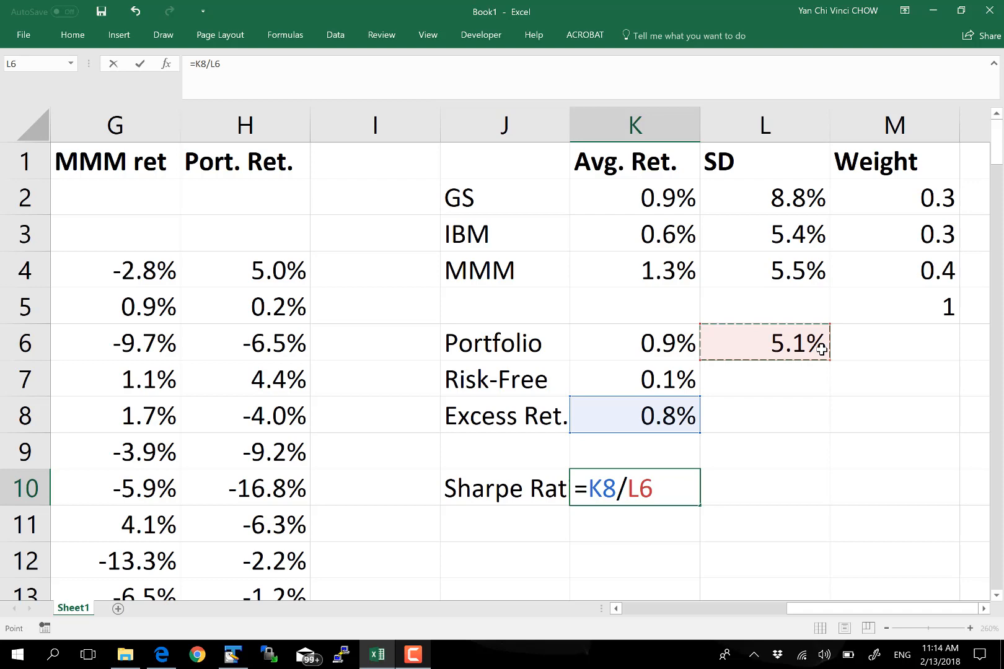
{"action": "key", "text": "Return"}
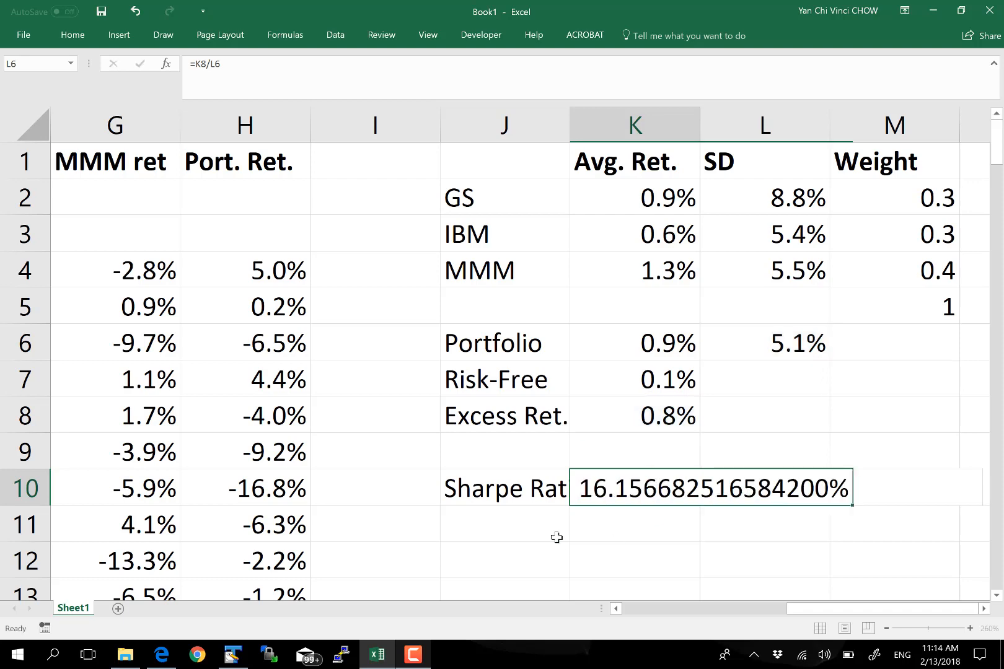
- Widen column J so the whole Sharpe Ratio label fits inside its cell
{"action": "left_click", "coordinate": [552, 500]}
{"action": "double_click", "coordinate": [550, 496]}
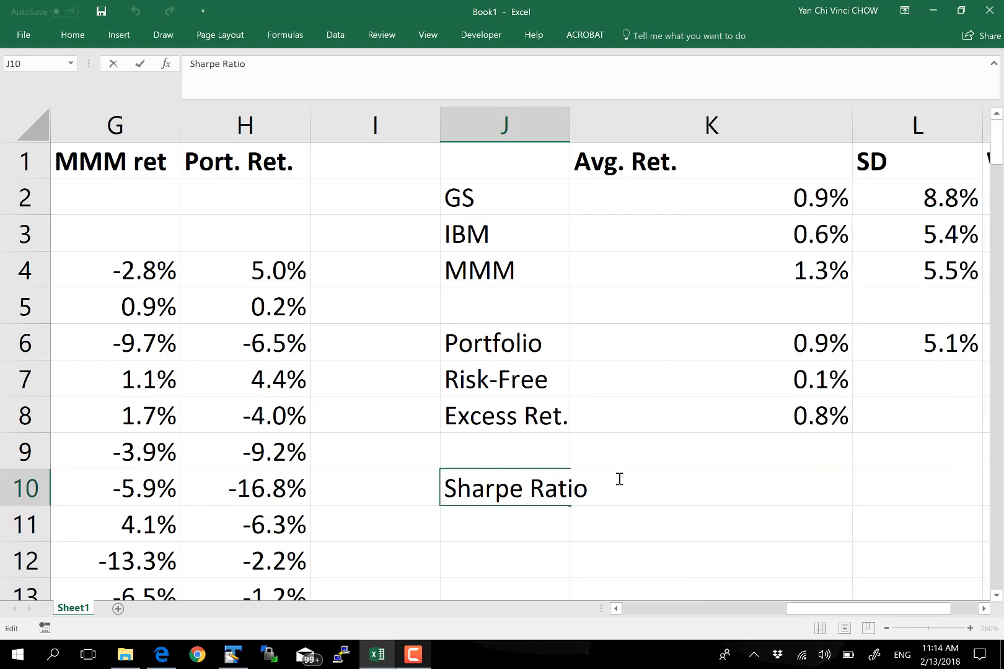
{"action": "key", "text": "Return"}
{"action": "left_click_drag", "start_coordinate": [570, 132], "coordinate": [600, 135]}
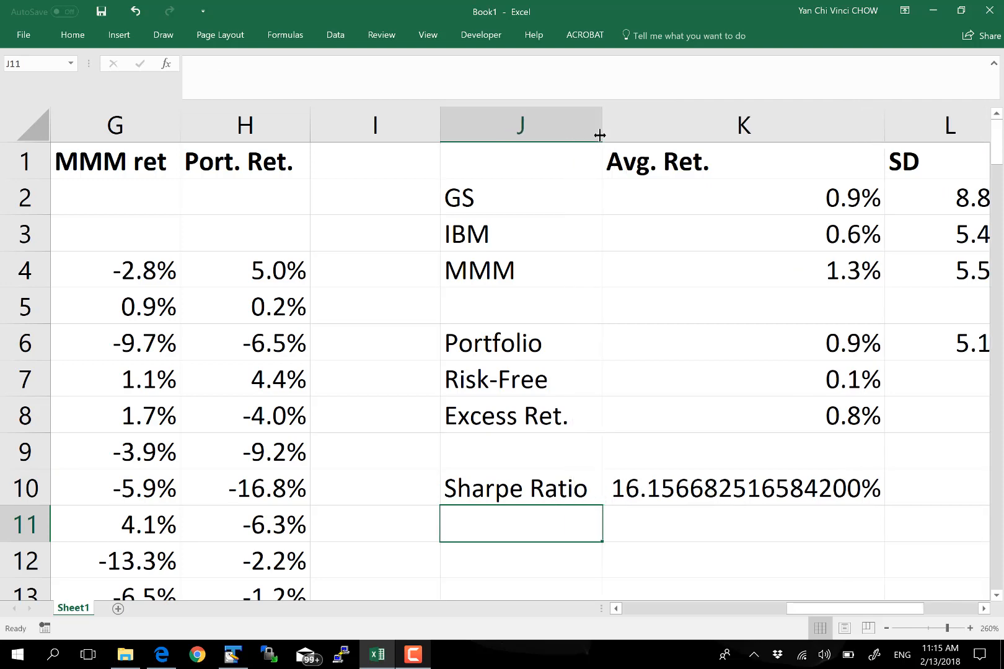
{"action": "left_click", "coordinate": [599, 135]}
- Reduce the Sharpe ratio percentage in cell K10 to one decimal place
{"action": "left_click", "coordinate": [717, 489]}
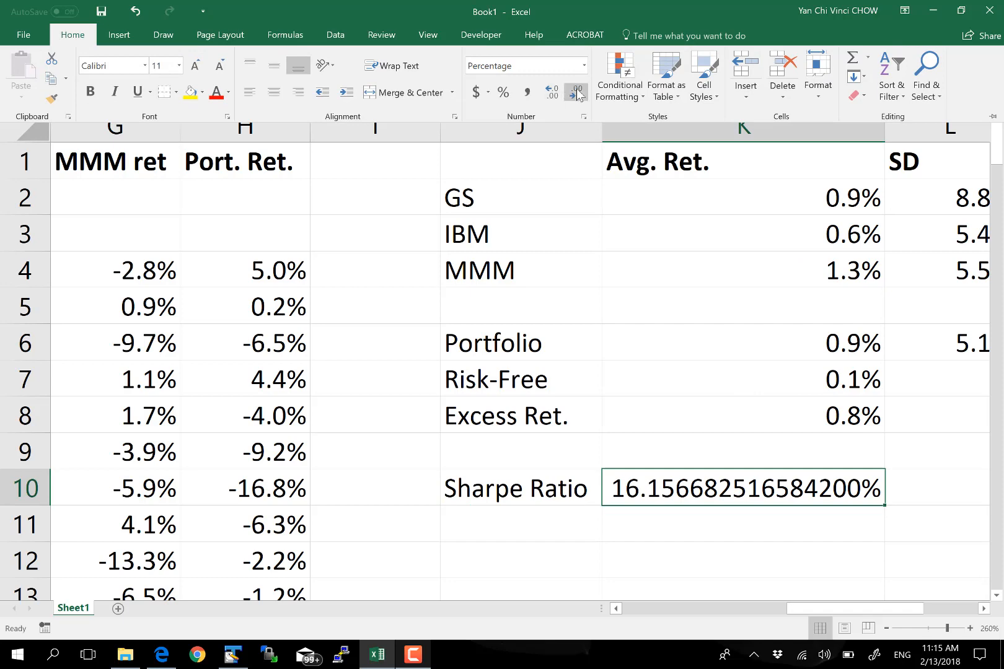
{"action": "left_click", "coordinate": [576, 92]}
{"action": "left_click", "coordinate": [576, 92]}
{"action": "left_click", "coordinate": [576, 91]}
{"action": "double_click", "coordinate": [576, 92]}
{"action": "double_click", "coordinate": [576, 92]}
{"action": "double_click", "coordinate": [576, 92]}
{"action": "left_click", "coordinate": [576, 91]}
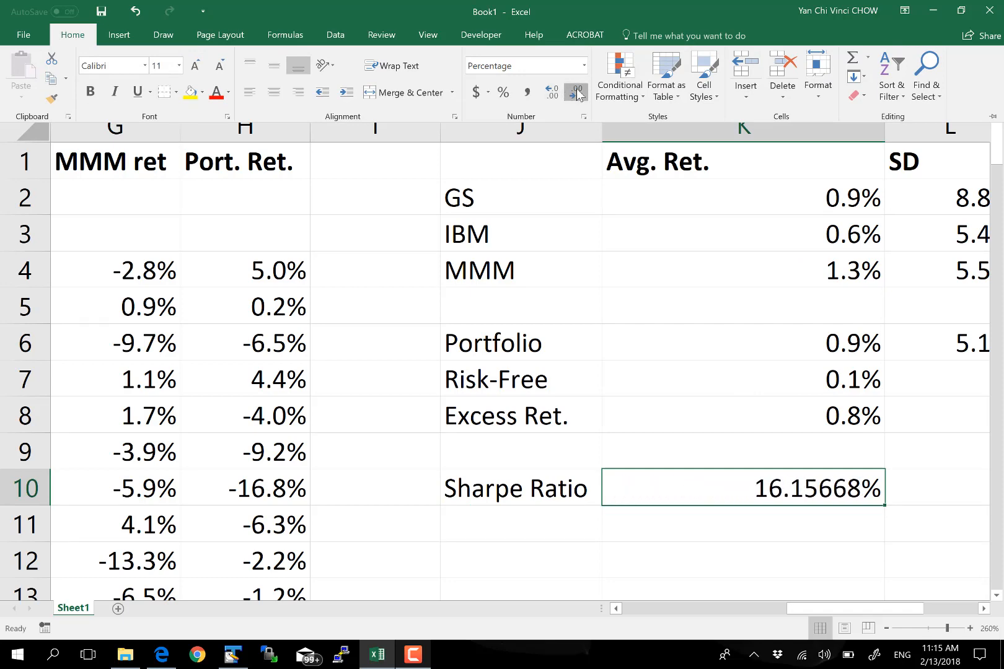
{"action": "double_click", "coordinate": [576, 91]}
{"action": "left_click", "coordinate": [577, 92]}
{"action": "left_click", "coordinate": [577, 92]}
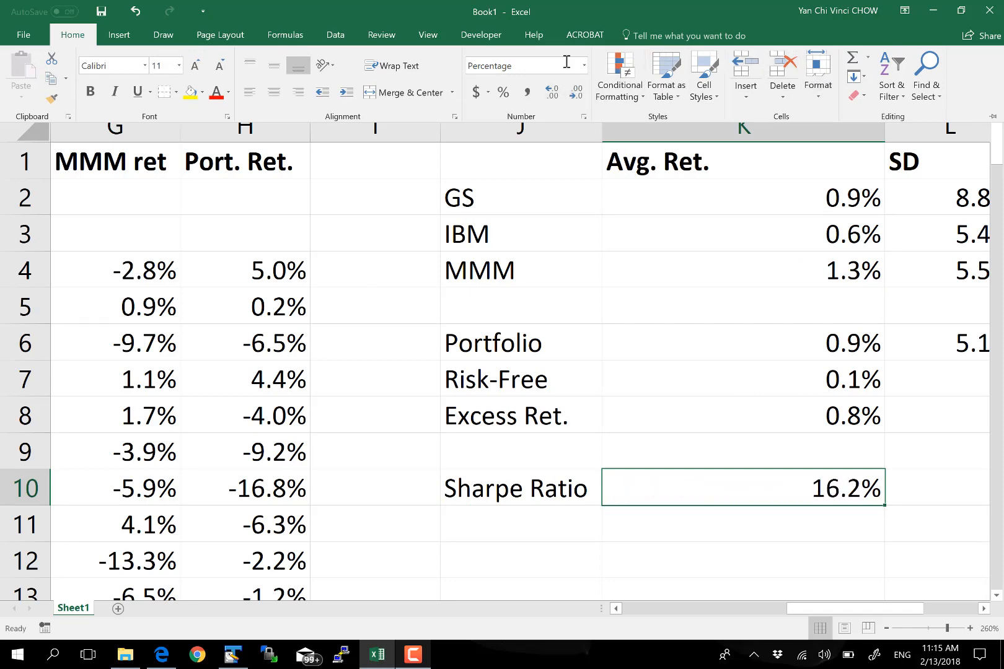
- Fit the widths of columns K, L and M to their contents
{"action": "left_click", "coordinate": [887, 125]}
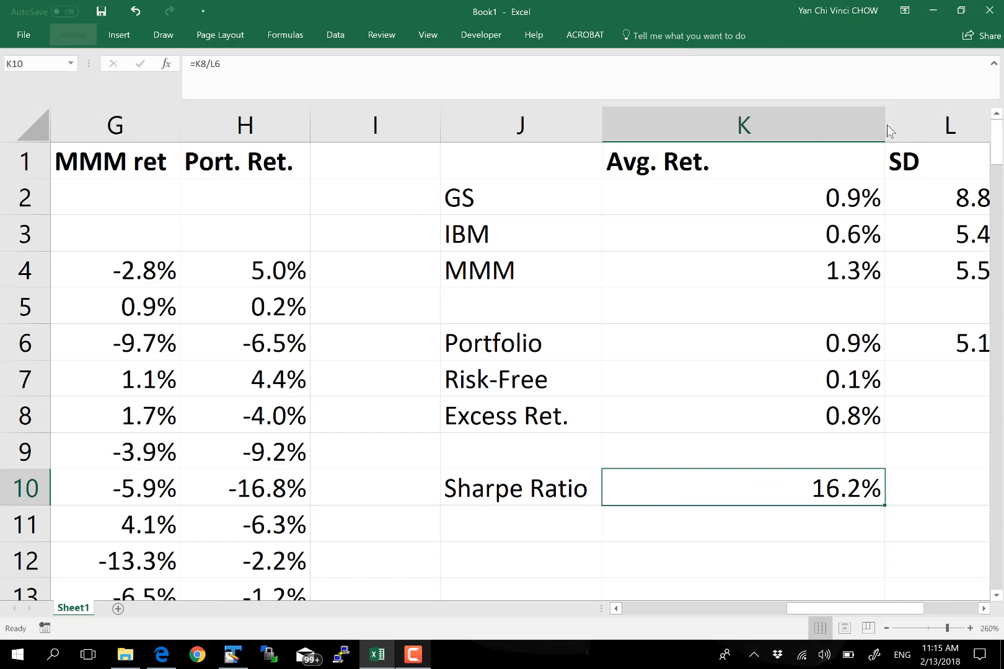
{"action": "double_click", "coordinate": [885, 124]}
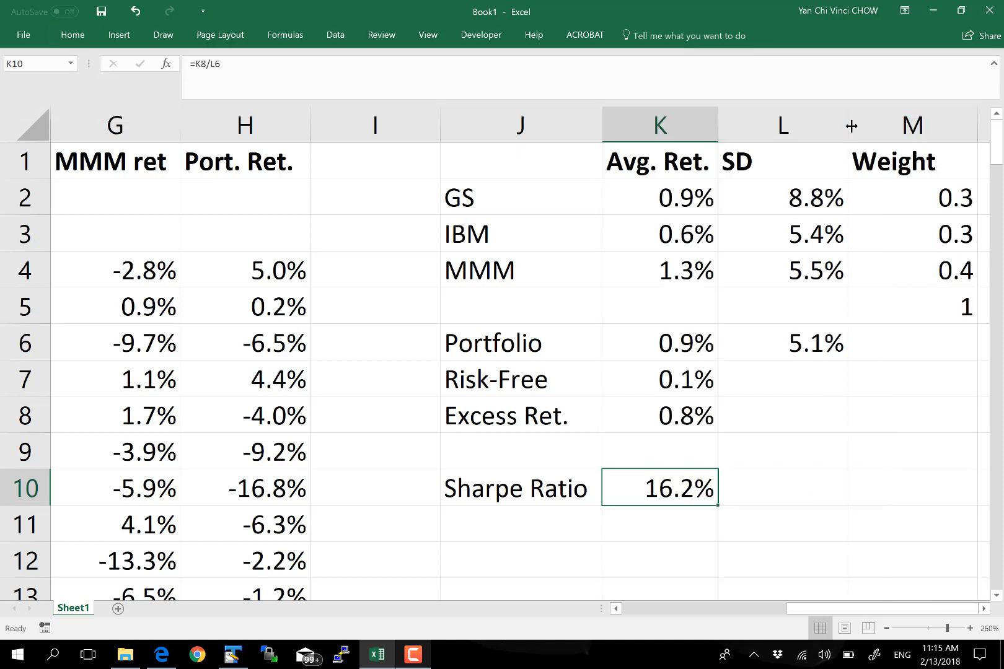
{"action": "double_click", "coordinate": [850, 125]}
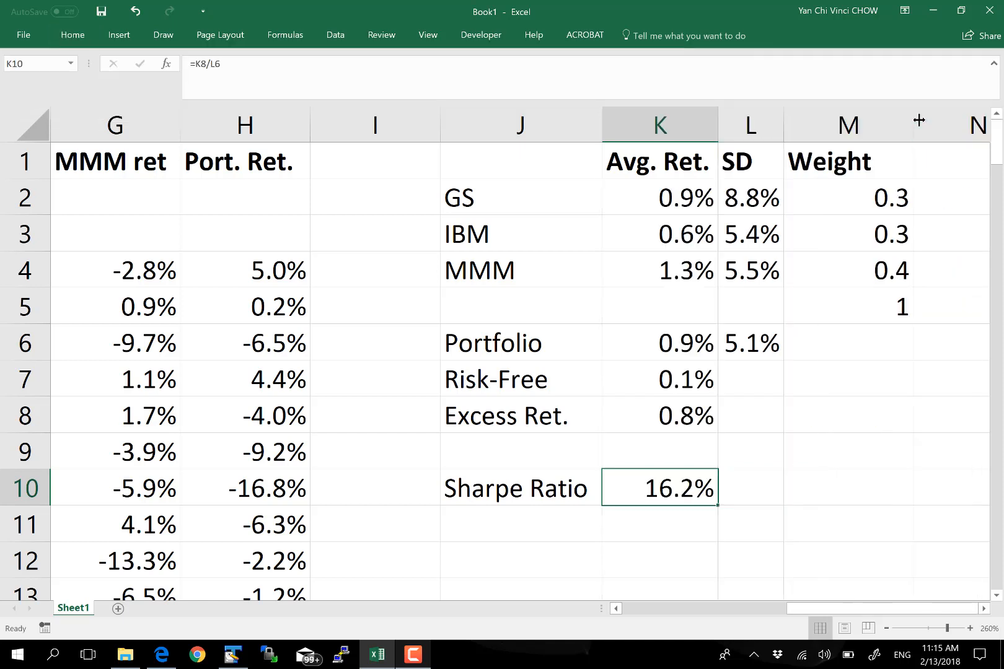
{"action": "double_click", "coordinate": [914, 124]}
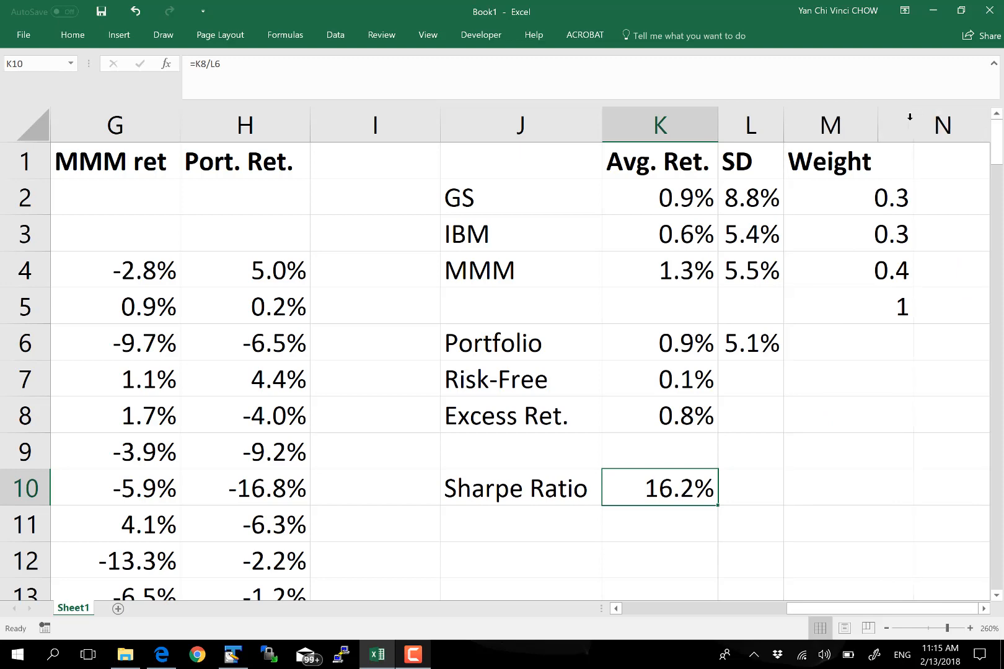
- Change the number format of the Sharpe ratio in cell K10 to General
{"action": "left_click", "coordinate": [759, 379]}
{"action": "left_click", "coordinate": [728, 492]}
{"action": "left_click", "coordinate": [652, 503]}
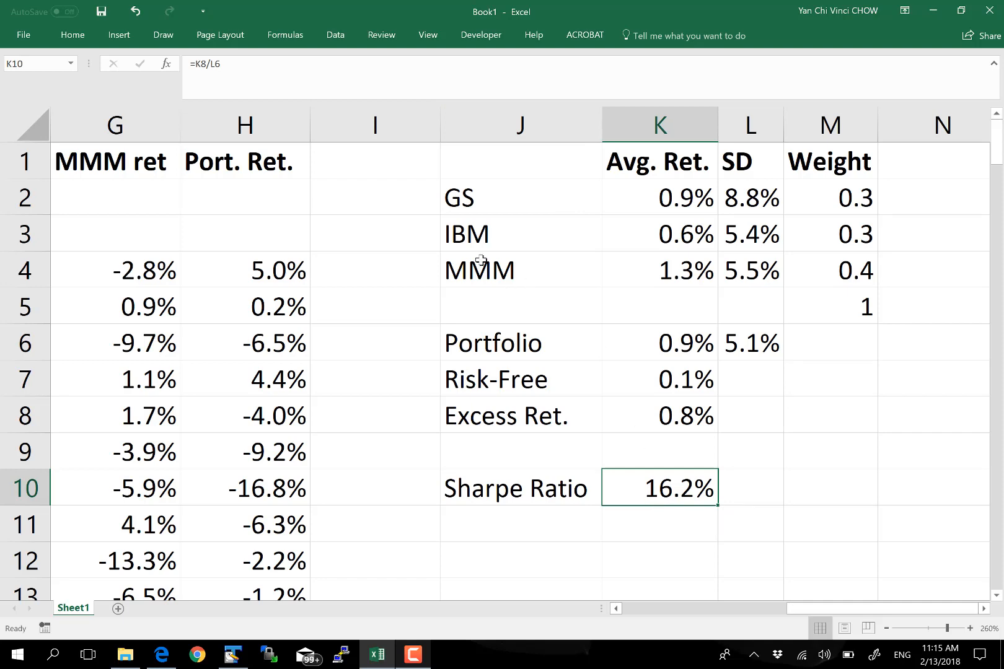
{"action": "left_click", "coordinate": [73, 35]}
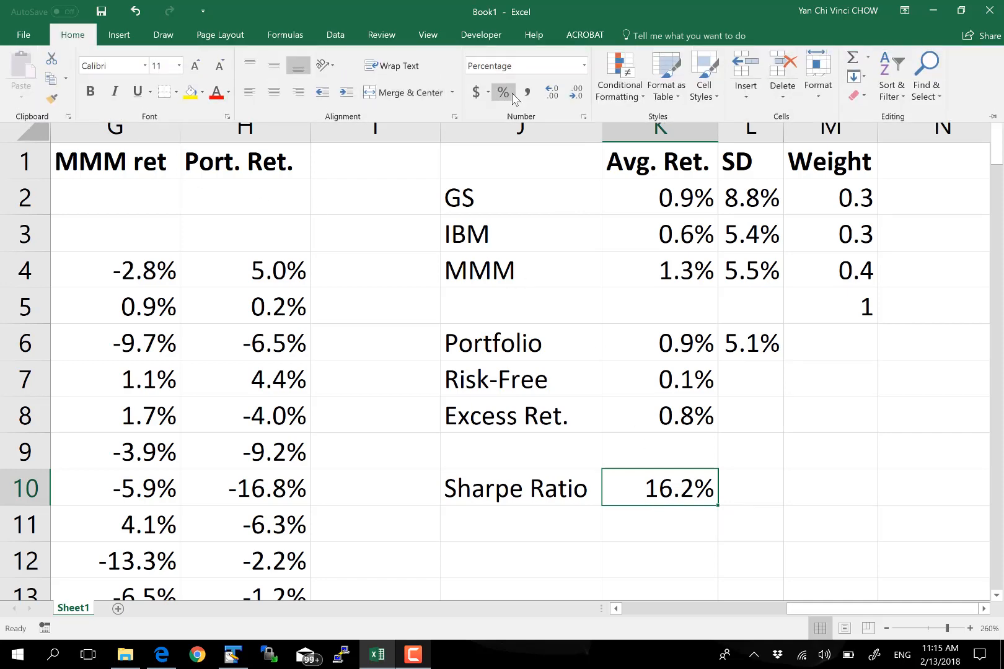
{"action": "left_click", "coordinate": [599, 64]}
{"action": "left_click", "coordinate": [581, 68]}
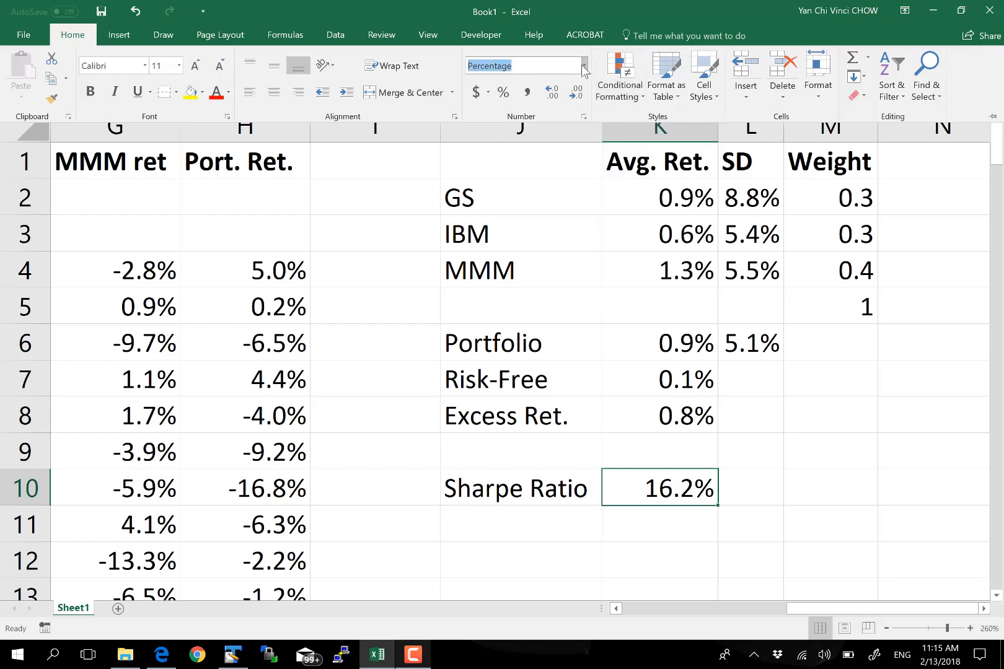
{"action": "left_click", "coordinate": [583, 66]}
{"action": "left_click", "coordinate": [520, 88]}
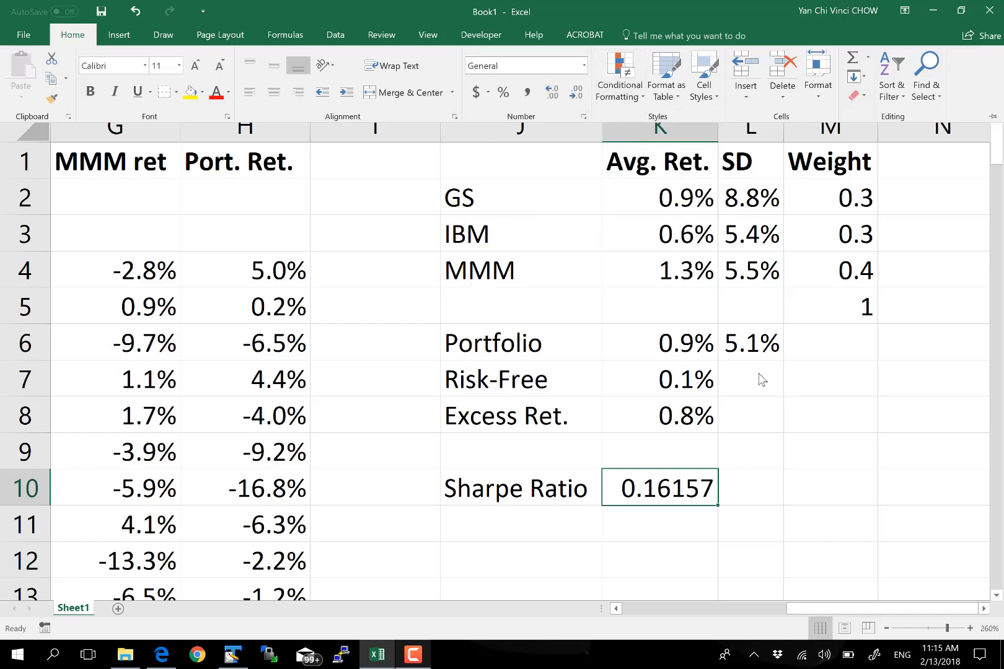
{"action": "key", "text": "ctrl+F1"}
{"action": "left_click", "coordinate": [787, 410]}
{"action": "left_click", "coordinate": [726, 512]}
{"action": "left_click", "coordinate": [658, 484]}
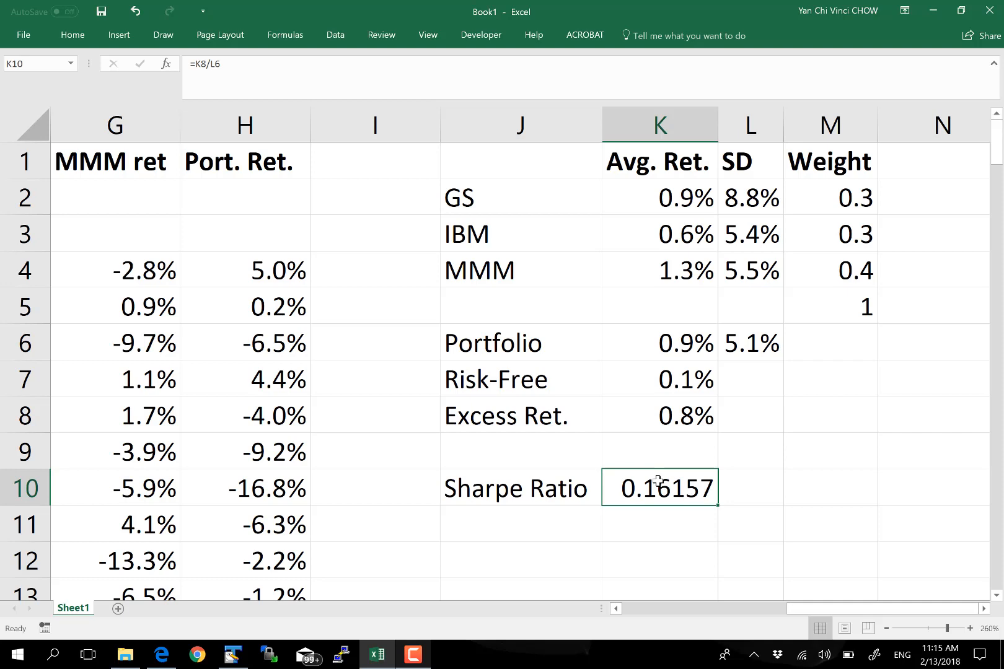
{"action": "left_click", "coordinate": [639, 531]}
{"action": "left_click", "coordinate": [700, 490]}
{"action": "left_click", "coordinate": [840, 448]}
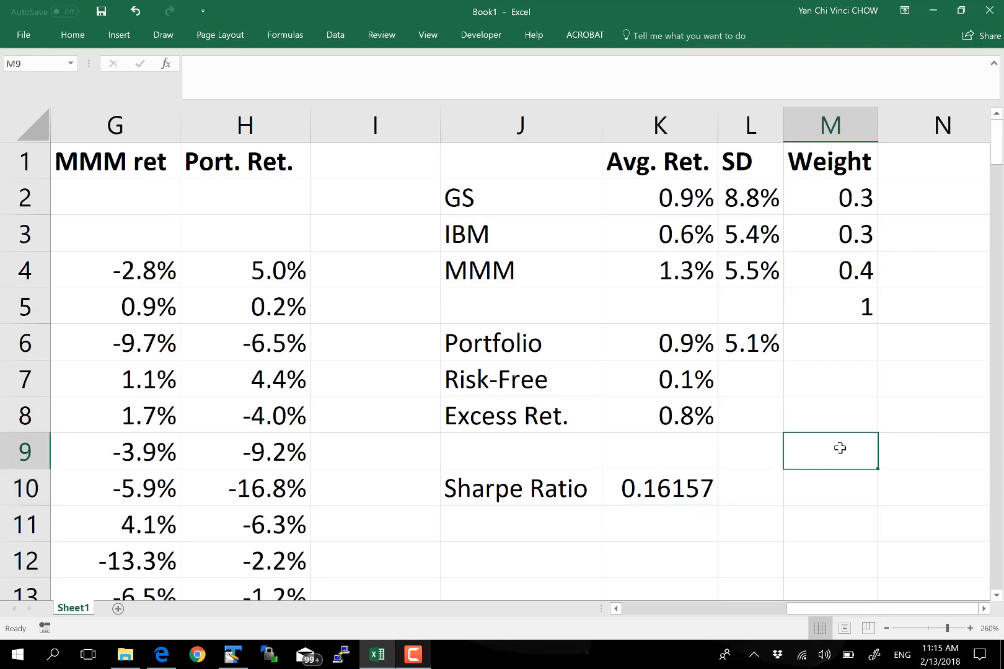
{"action": "left_click", "coordinate": [677, 501]}
{"action": "left_click", "coordinate": [647, 556]}
- Reduce the Sharpe ratio in cell K10 to three decimal places
{"action": "left_click", "coordinate": [670, 494]}
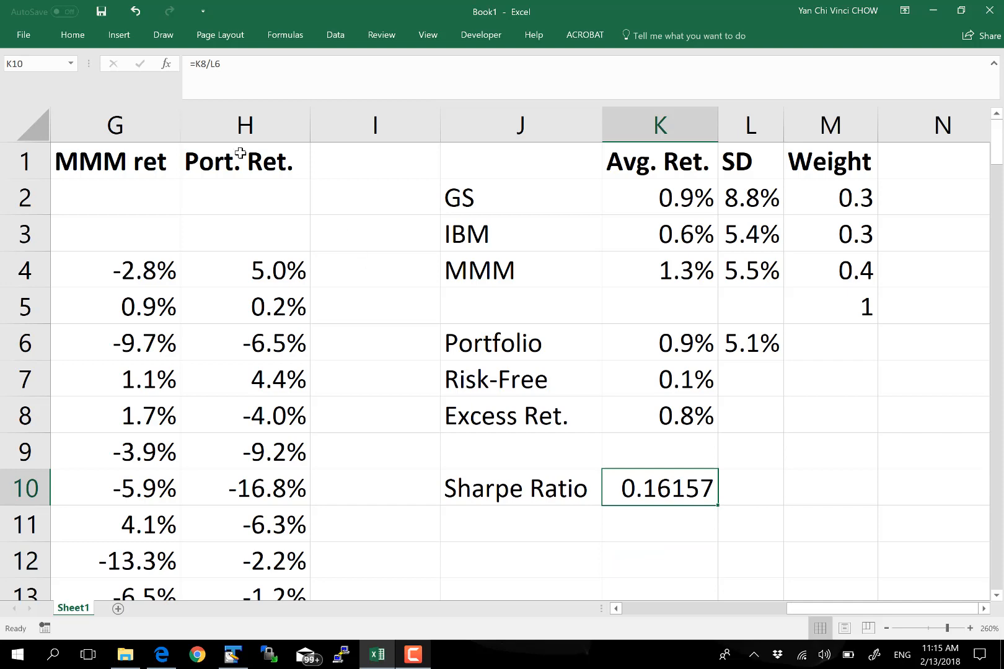
{"action": "left_click", "coordinate": [76, 33]}
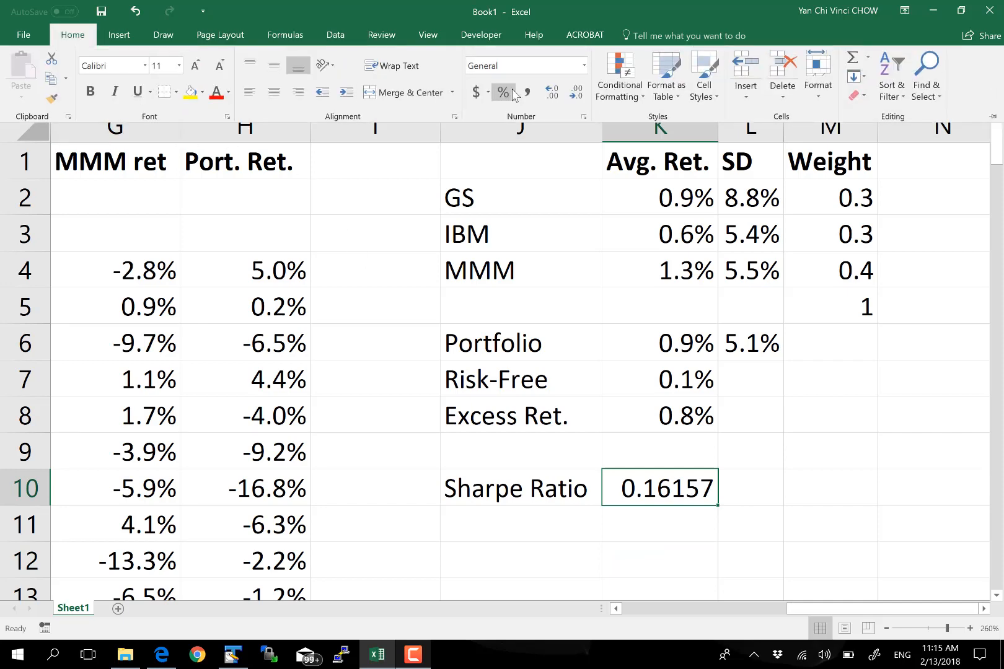
{"action": "left_click", "coordinate": [570, 93]}
{"action": "left_click", "coordinate": [569, 93]}
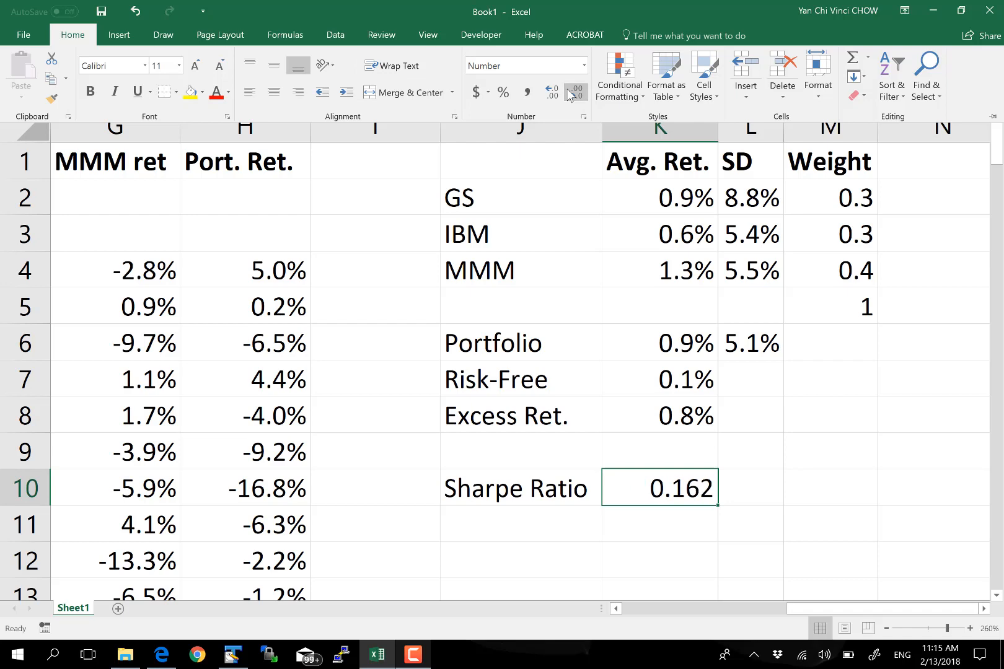
{"action": "left_click", "coordinate": [584, 328]}
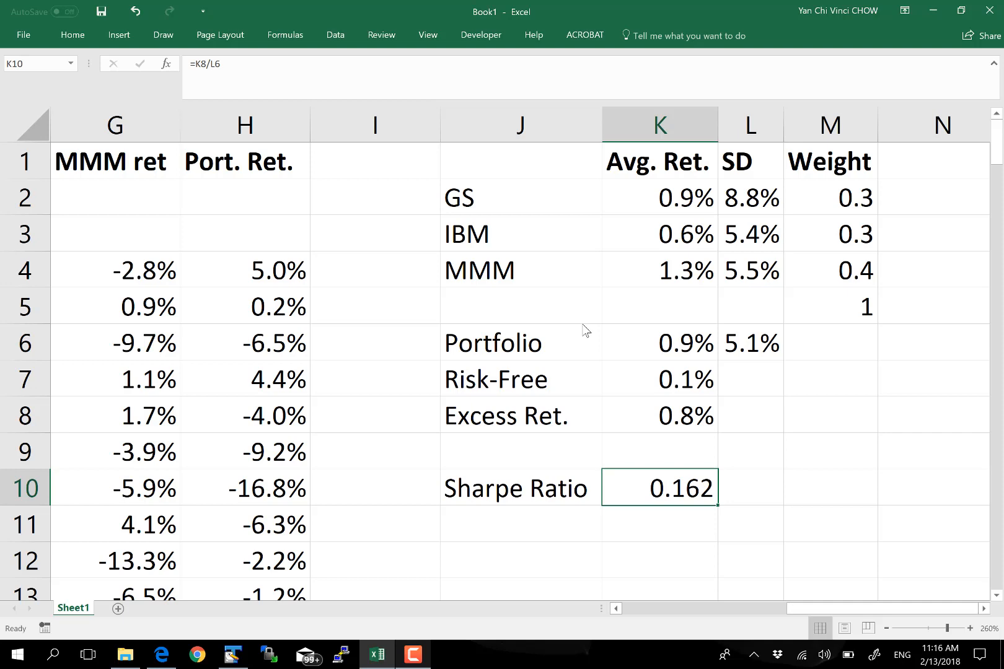
{"action": "left_click", "coordinate": [858, 205]}
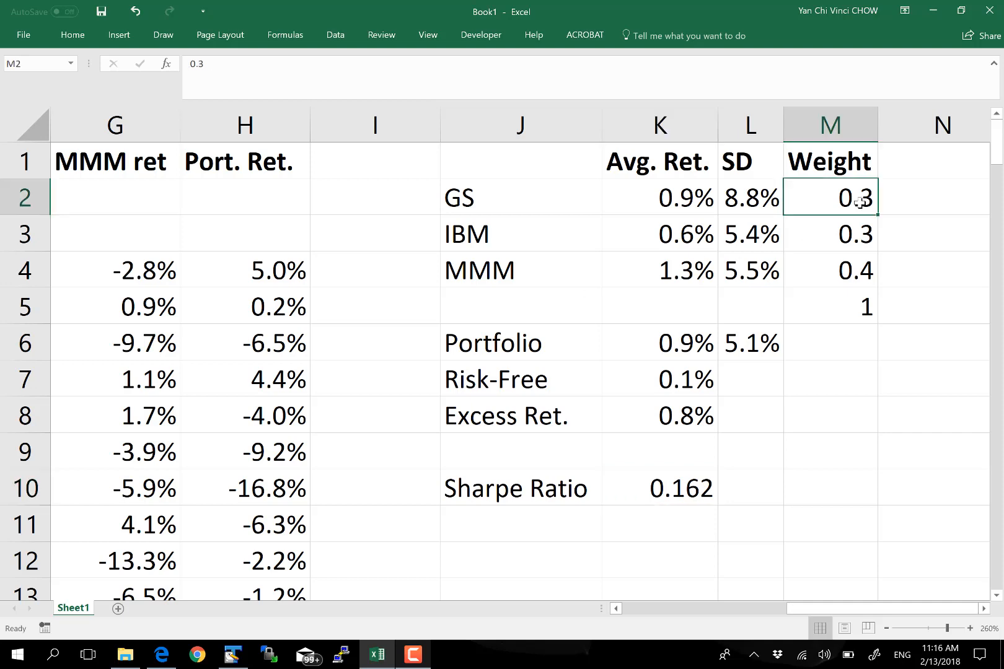
{"action": "left_click_drag", "start_coordinate": [870, 271], "coordinate": [855, 207]}
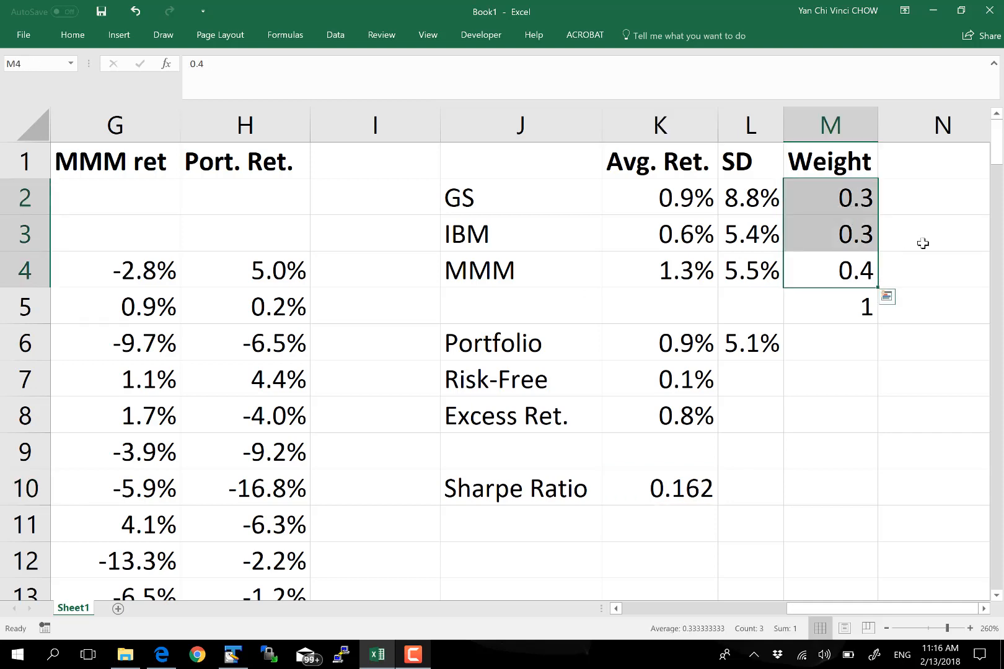
{"action": "left_click", "coordinate": [922, 242]}
{"action": "left_click", "coordinate": [672, 496]}
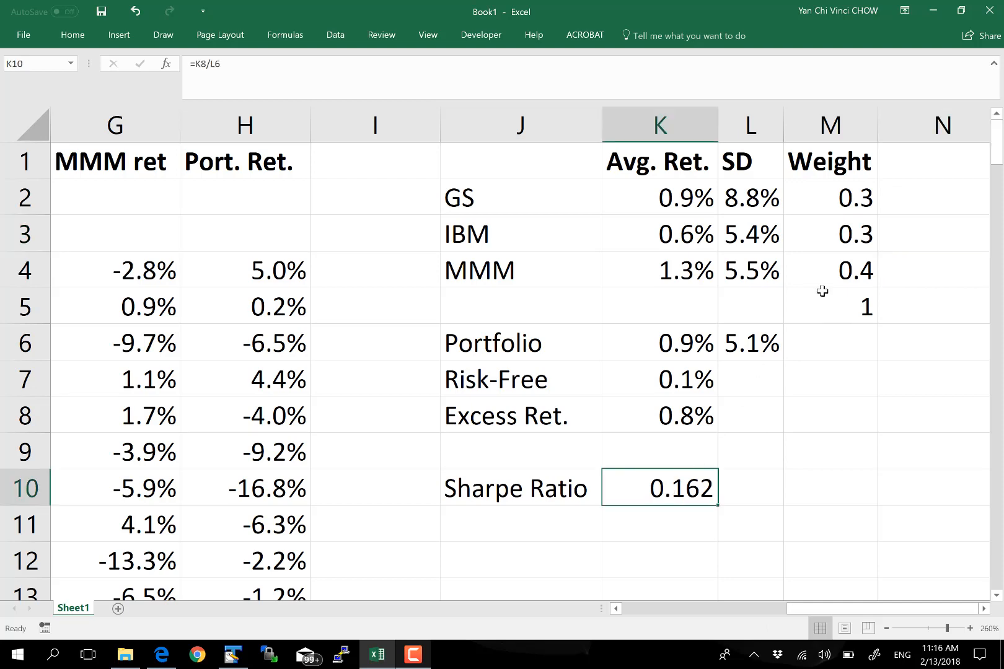
{"action": "left_click", "coordinate": [837, 277]}
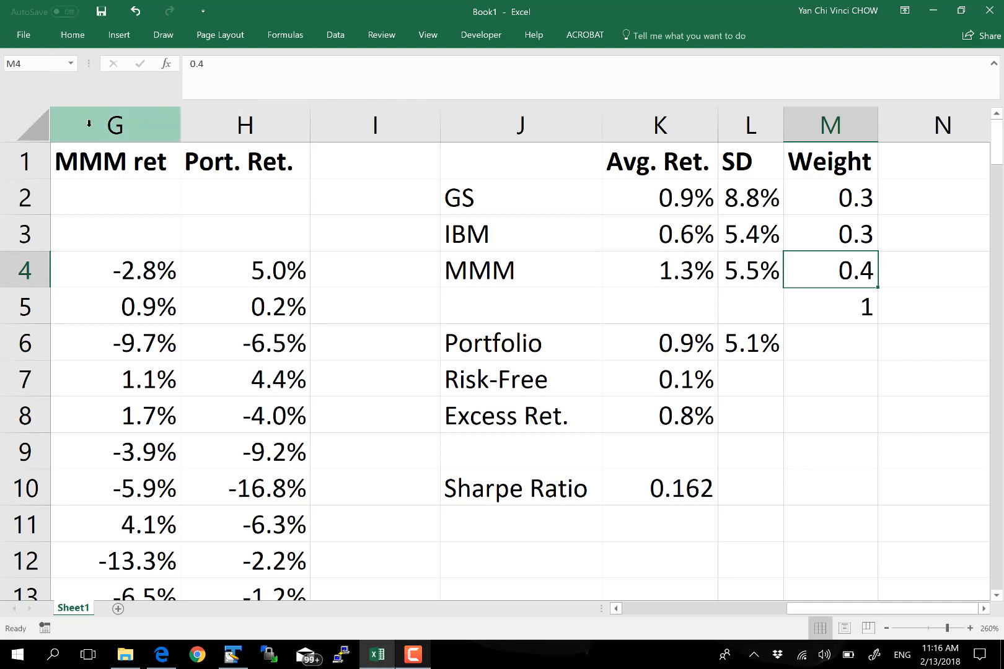
- Enable the Solver Add-in among the Excel add-ins and bring up the data analysis commands
{"action": "left_click", "coordinate": [335, 36]}
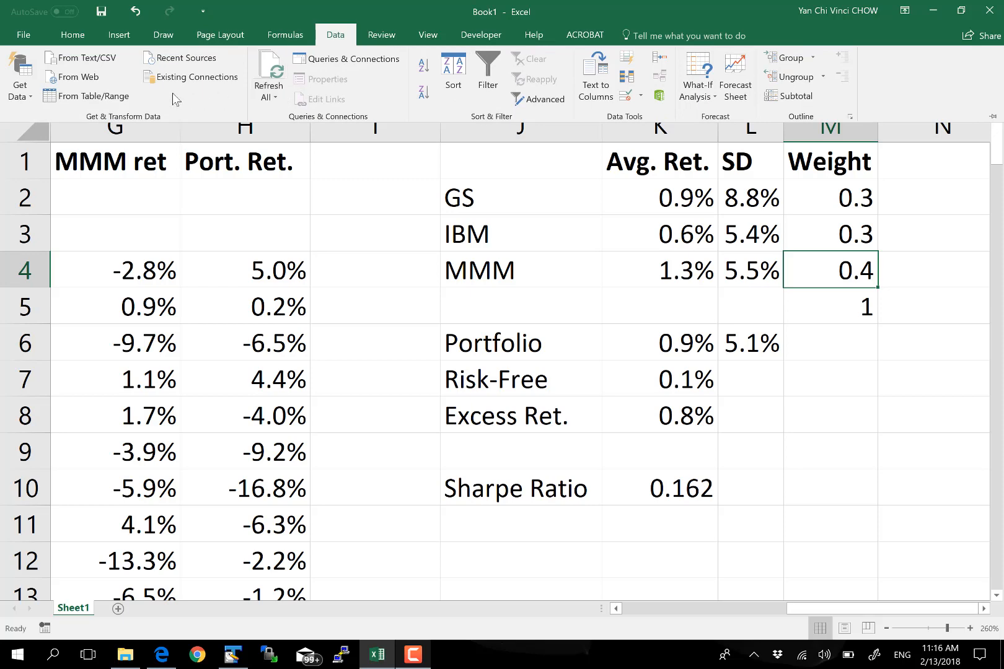
{"action": "left_click", "coordinate": [17, 29]}
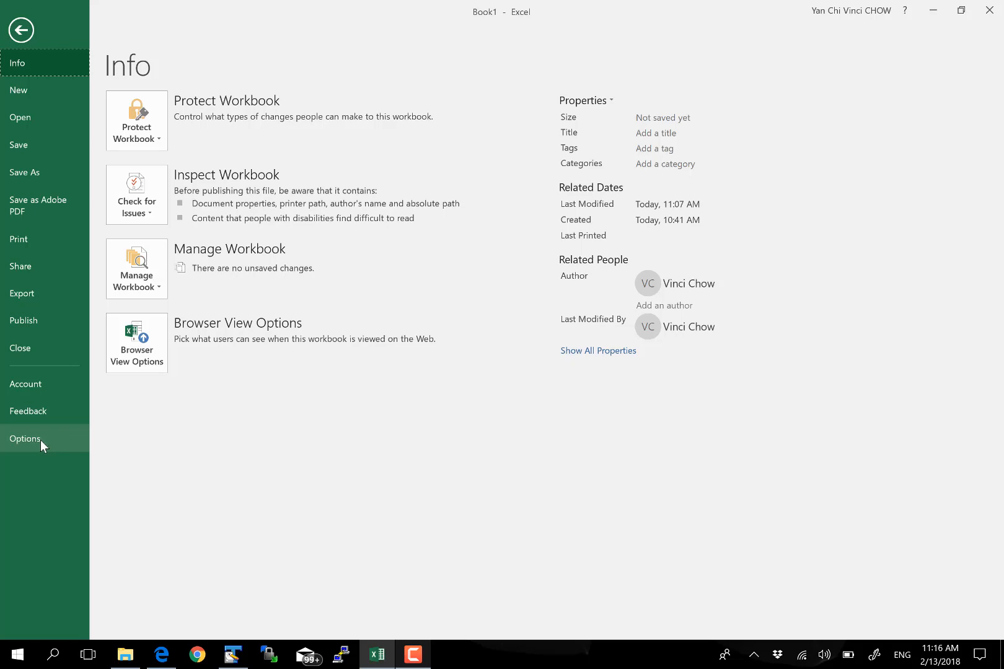
{"action": "left_click", "coordinate": [25, 439]}
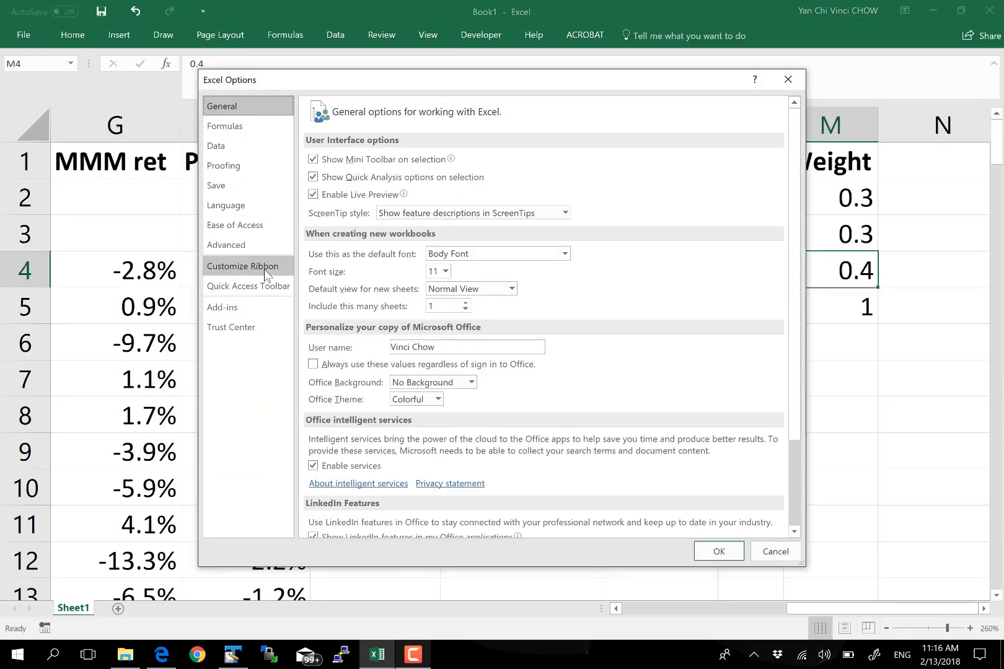
{"action": "left_click", "coordinate": [231, 310]}
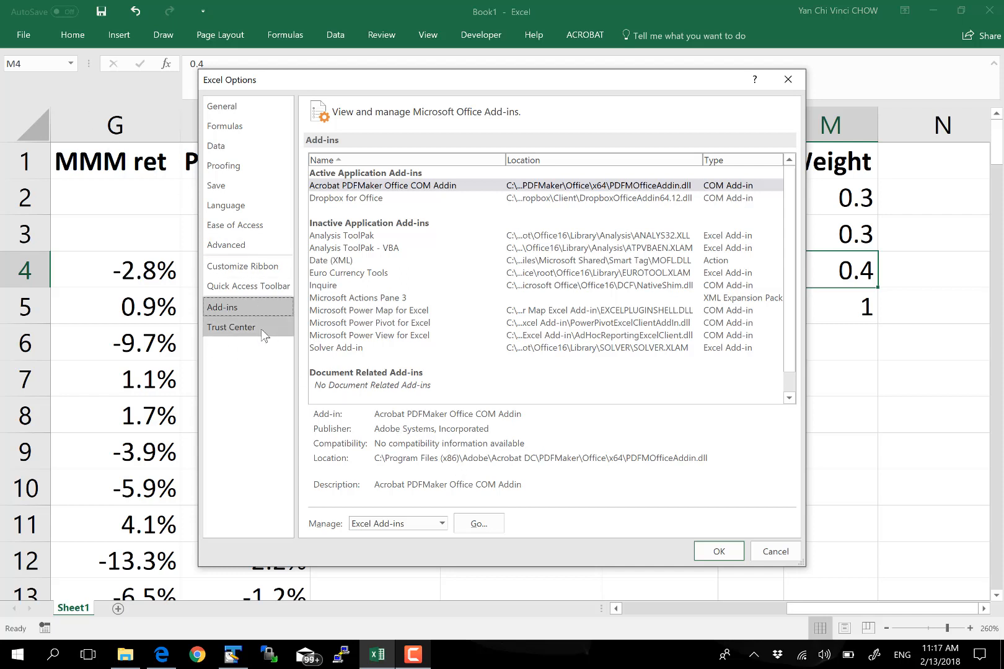
{"action": "left_click", "coordinate": [479, 525]}
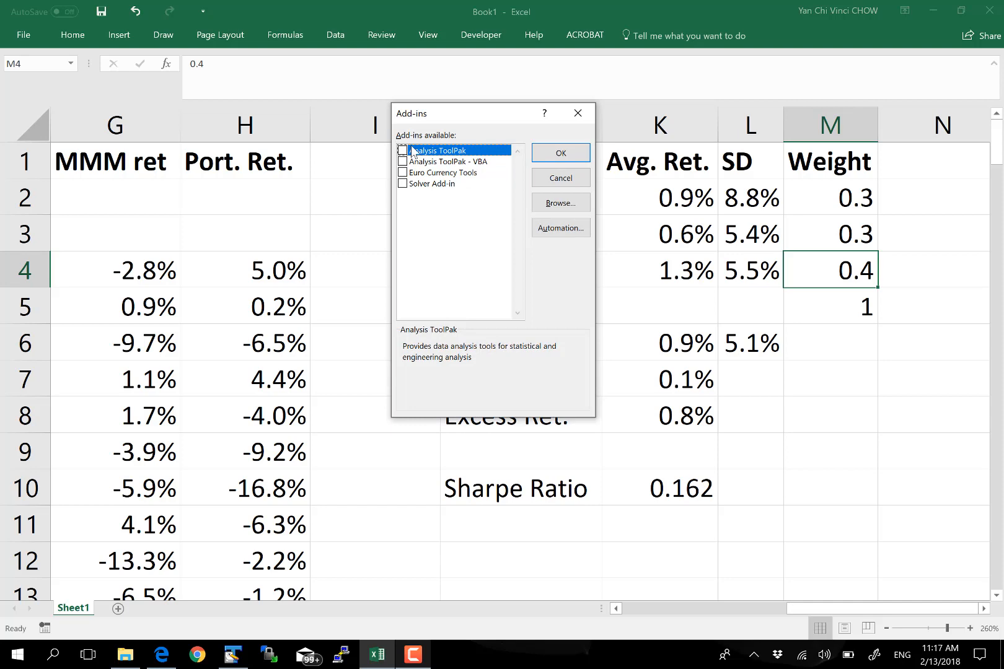
{"action": "left_click", "coordinate": [402, 185]}
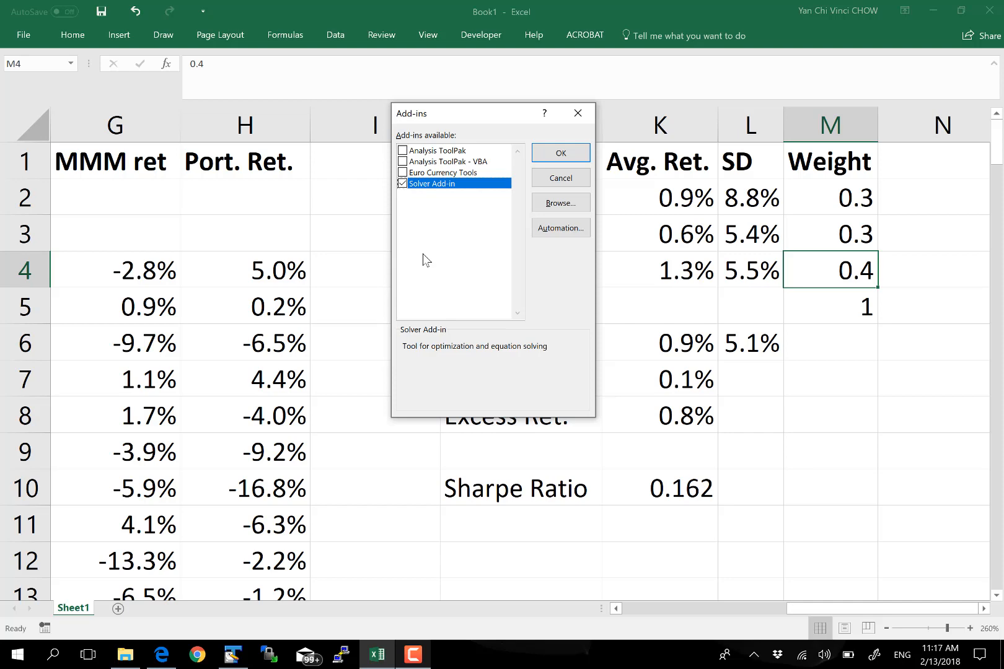
{"action": "left_click", "coordinate": [549, 157]}
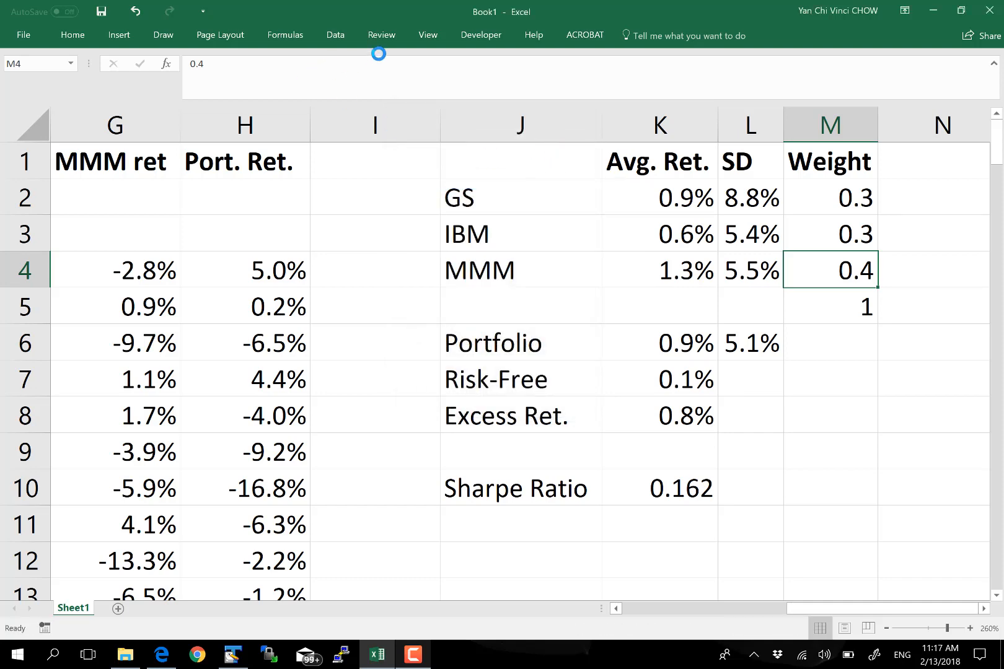
{"action": "left_click", "coordinate": [375, 204]}
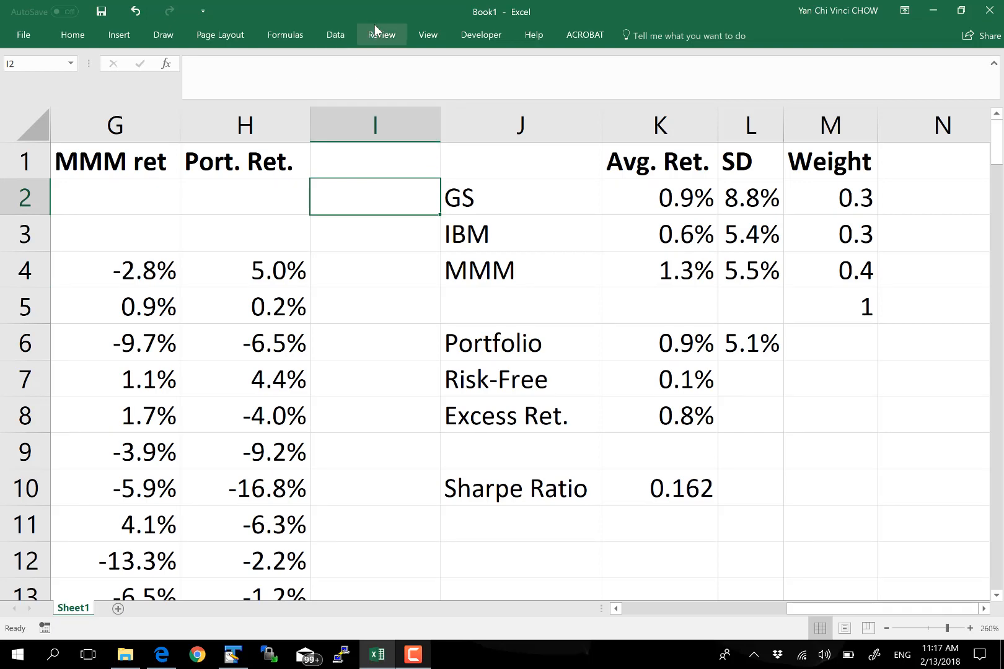
{"action": "left_click", "coordinate": [319, 39]}
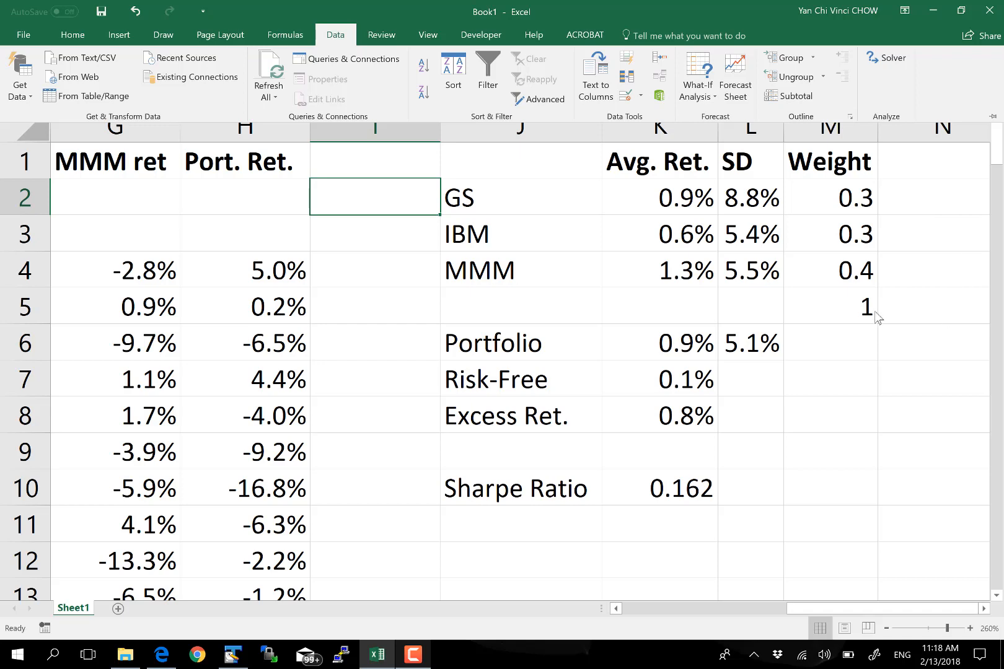
{"action": "key", "text": "ctrl+F1"}
{"action": "left_click", "coordinate": [912, 302]}
{"action": "left_click", "coordinate": [825, 296]}
{"action": "left_click", "coordinate": [833, 187]}
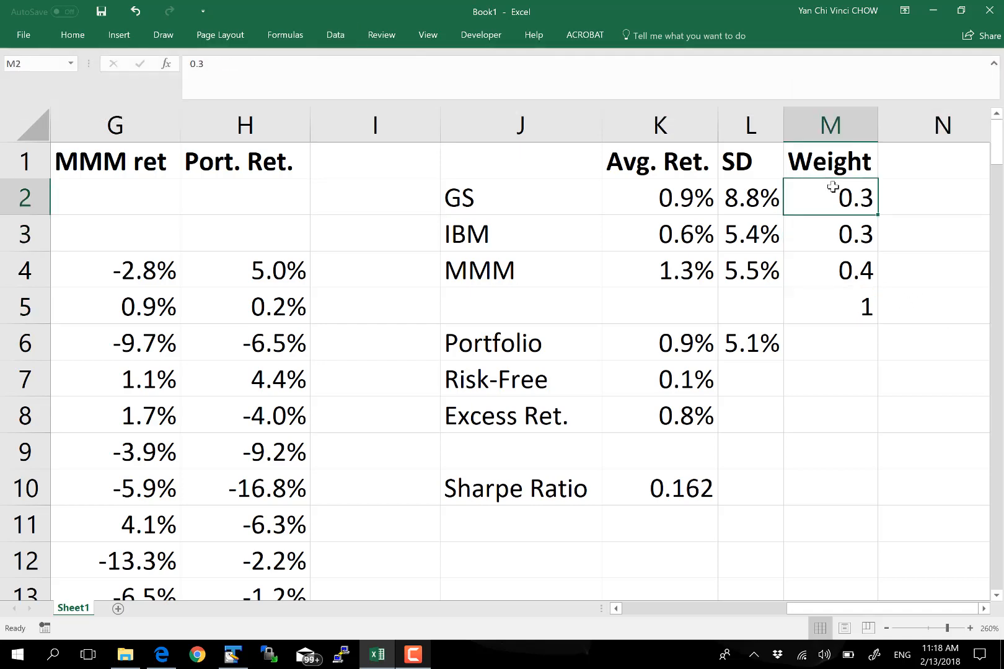
{"action": "left_click", "coordinate": [334, 36]}
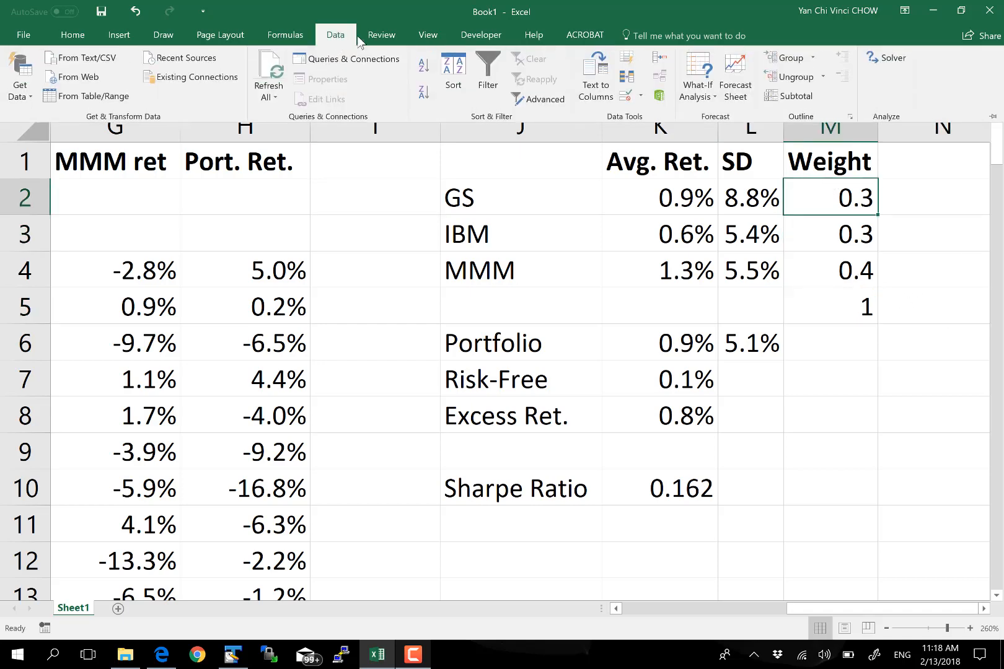
{"action": "key", "text": "ctrl+F1"}
{"action": "double_click", "coordinate": [869, 264]}
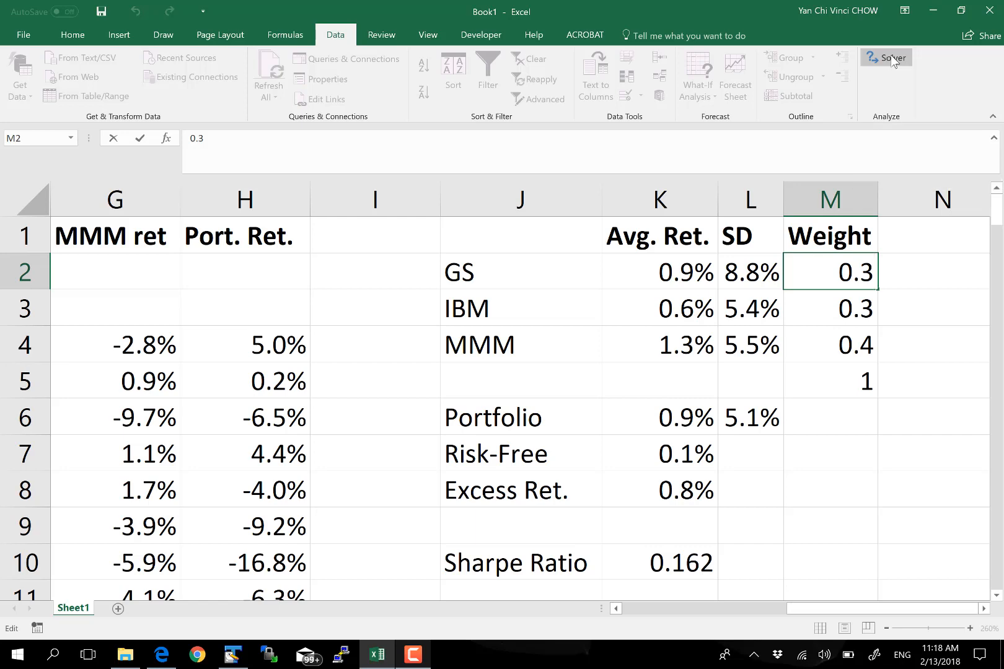
{"action": "left_click", "coordinate": [603, 301]}
{"action": "key", "text": "Right"}
{"action": "key", "text": "Right"}
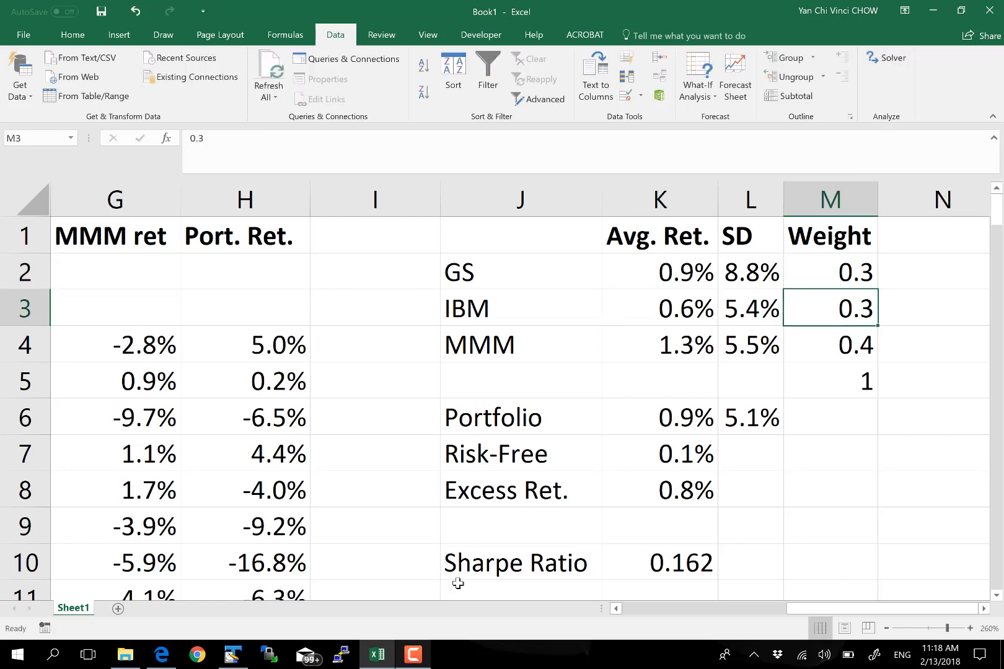
{"action": "left_click", "coordinate": [375, 657]}
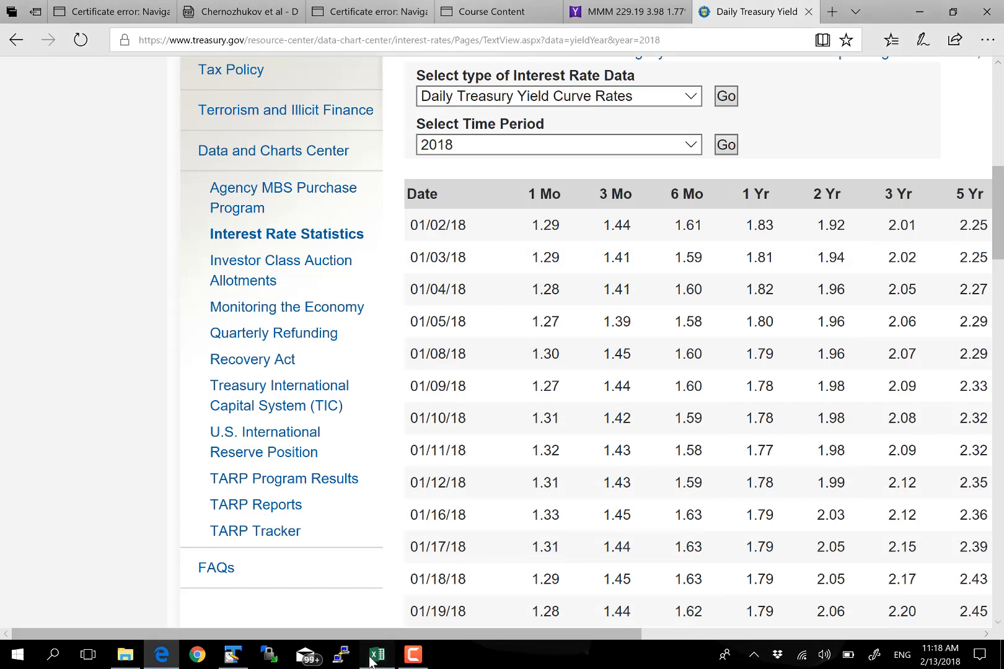
{"action": "left_click", "coordinate": [376, 657]}
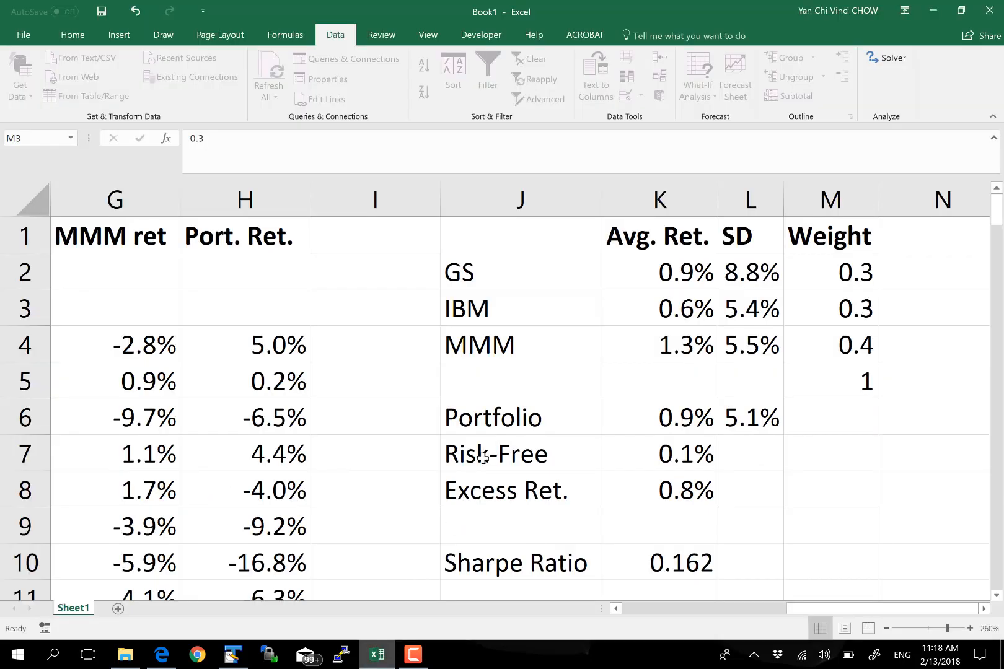
- Open Solver and set its objective to maximize the Sharpe ratio in cell K10
{"action": "left_click", "coordinate": [892, 57]}
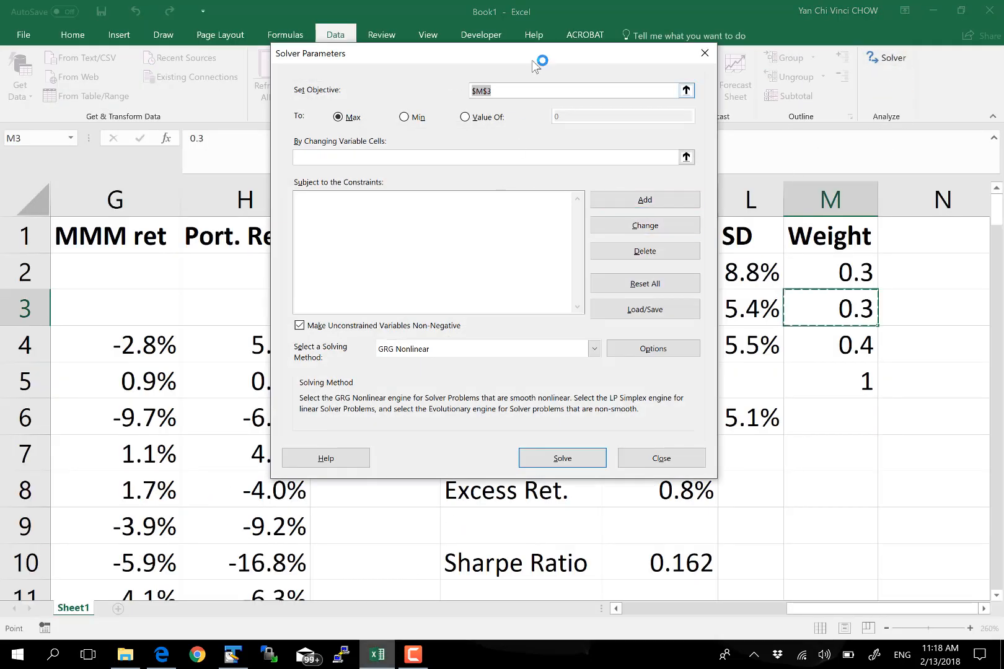
{"action": "left_click_drag", "start_coordinate": [499, 62], "coordinate": [461, 134]}
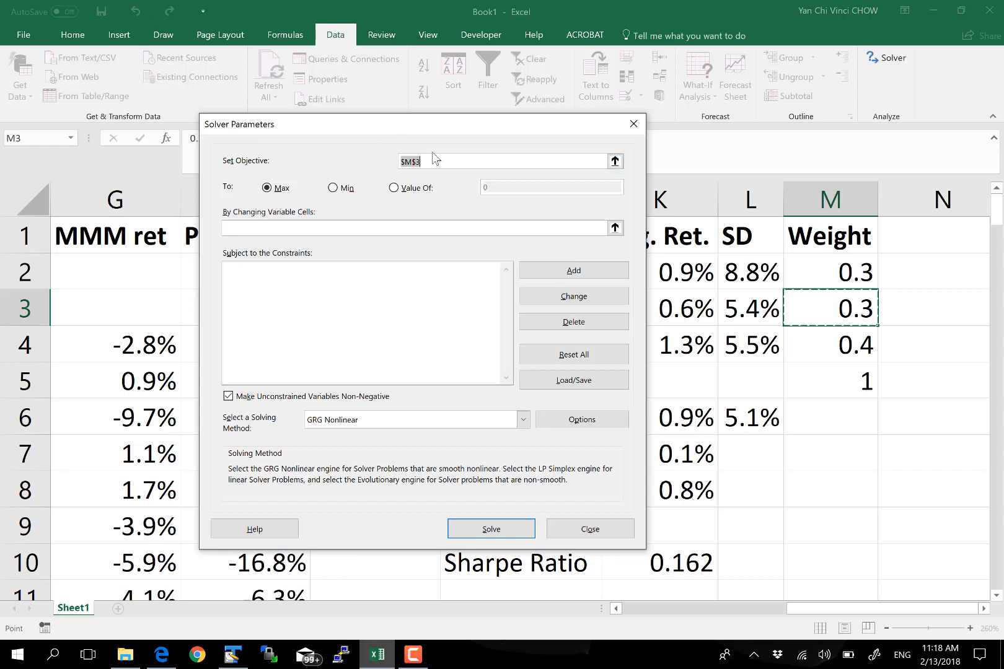
{"action": "left_click", "coordinate": [451, 160]}
{"action": "left_click", "coordinate": [385, 227]}
{"action": "left_click", "coordinate": [270, 187]}
{"action": "left_click_drag", "start_coordinate": [457, 161], "coordinate": [301, 162]}
{"action": "left_click_drag", "start_coordinate": [446, 161], "coordinate": [365, 161]}
{"action": "left_click", "coordinate": [615, 161]}
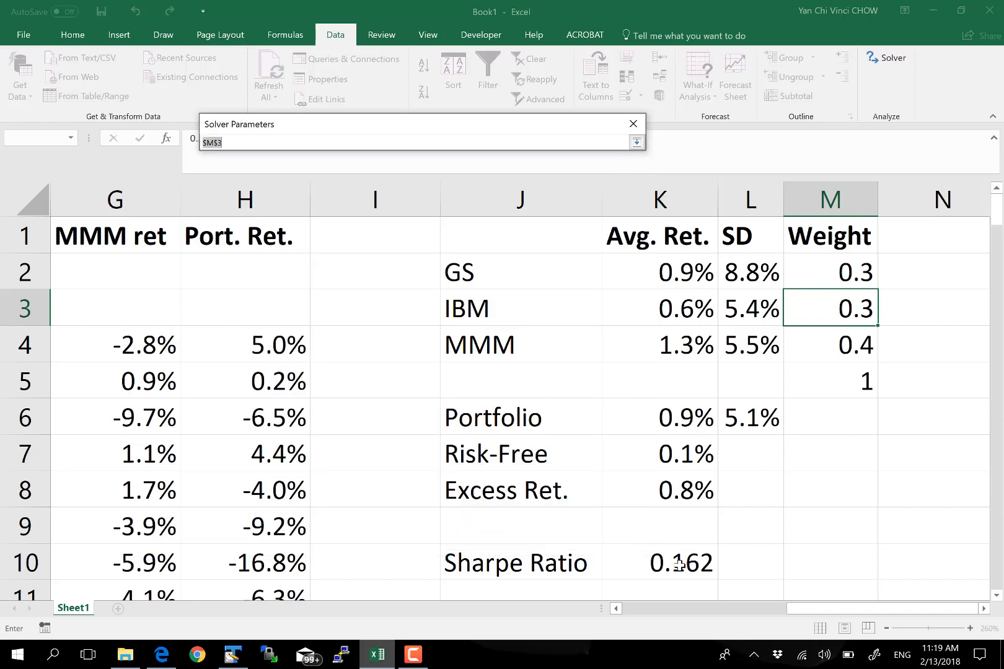
{"action": "left_click", "coordinate": [700, 570]}
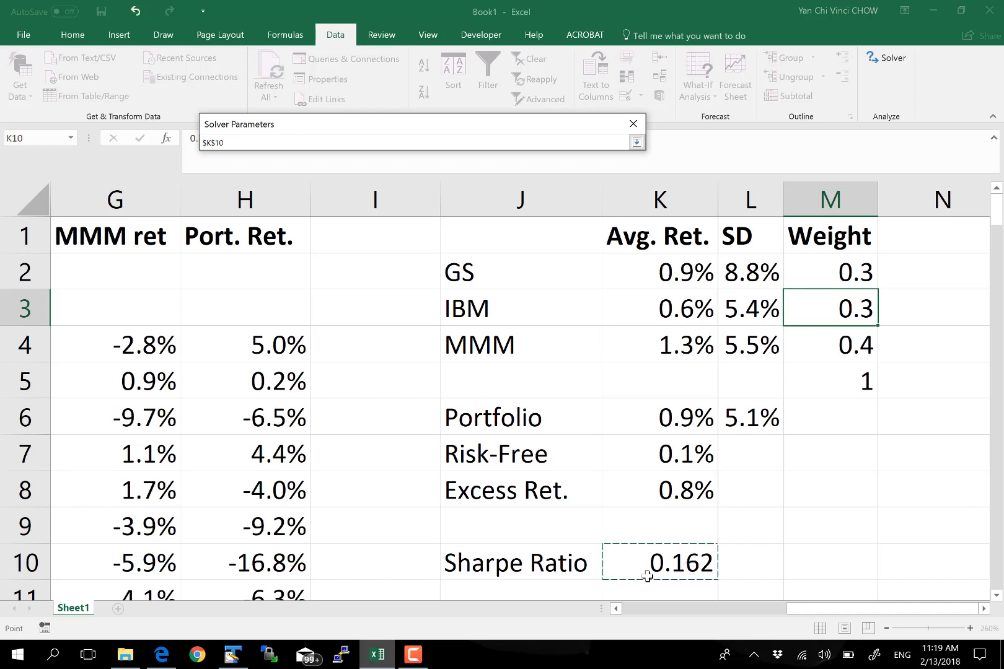
{"action": "left_click", "coordinate": [637, 142]}
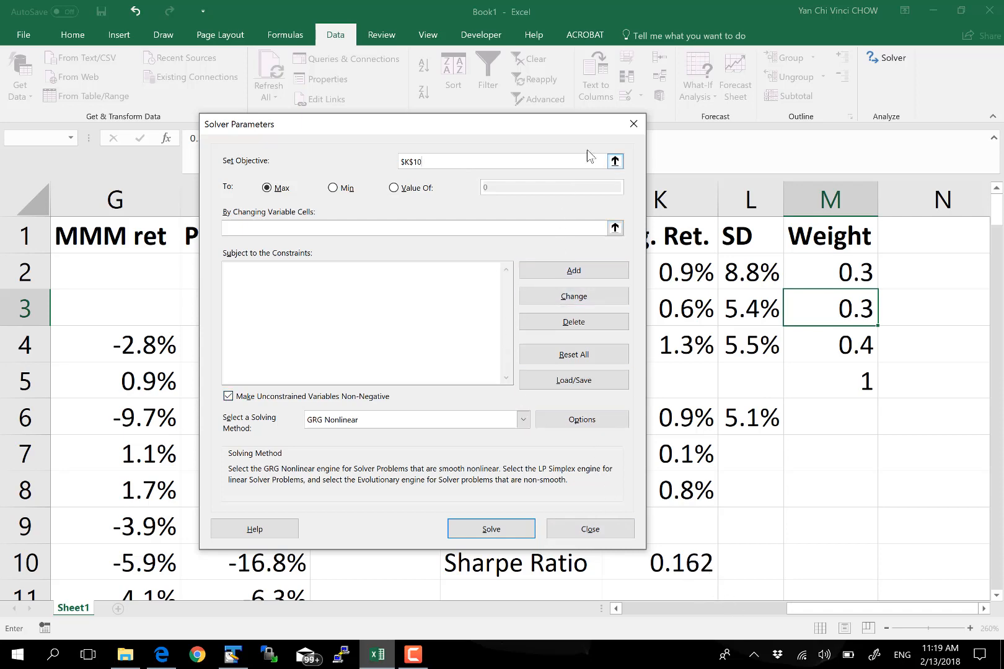
- Try to pick the Sharpe ratio cell K10 once more as the Solver objective
{"action": "left_click", "coordinate": [615, 161]}
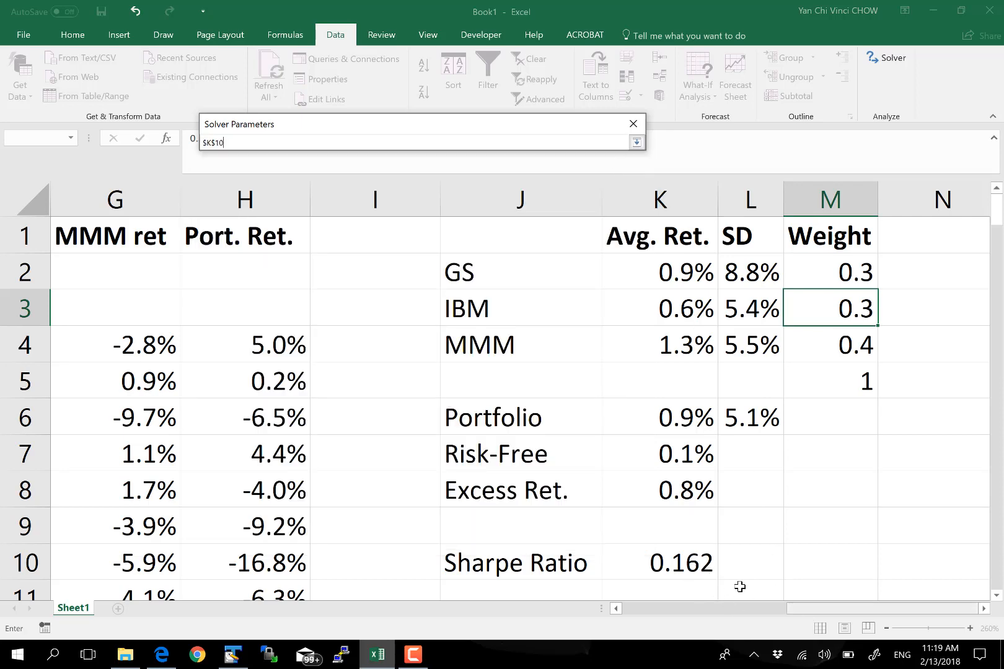
{"action": "left_click", "coordinate": [697, 568]}
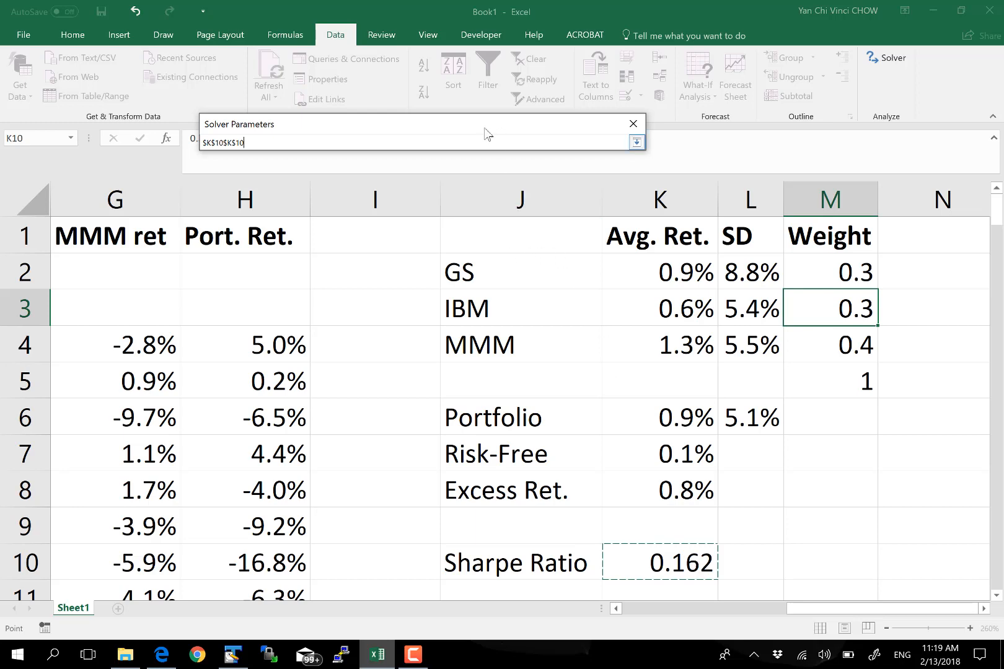
{"action": "left_click", "coordinate": [636, 143]}
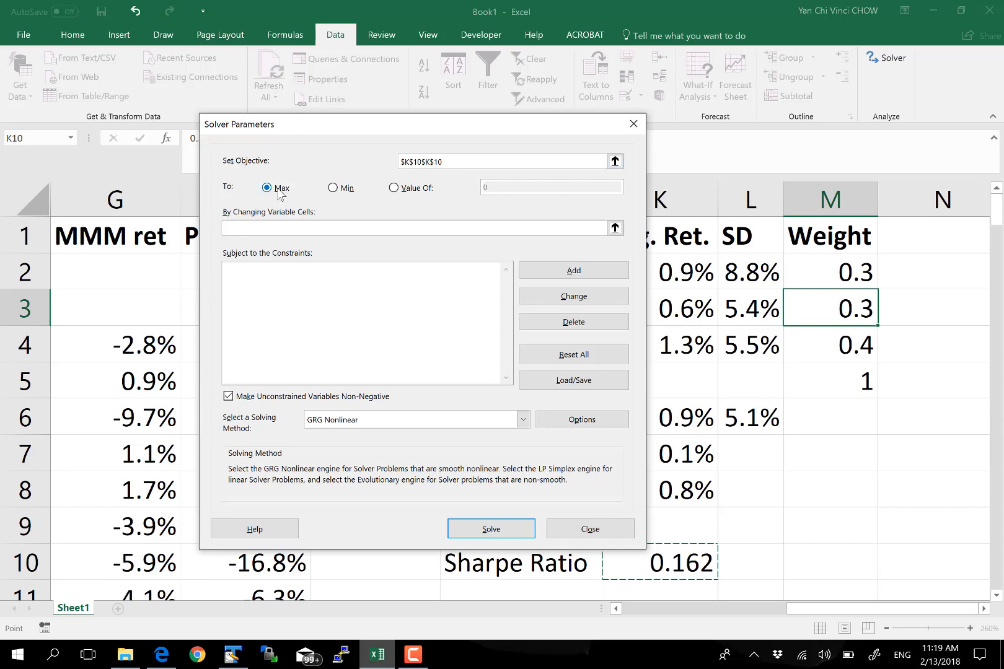
- Set the three stock weights in M2:M4 as Solver's changing variable cells
{"action": "left_click", "coordinate": [349, 228]}
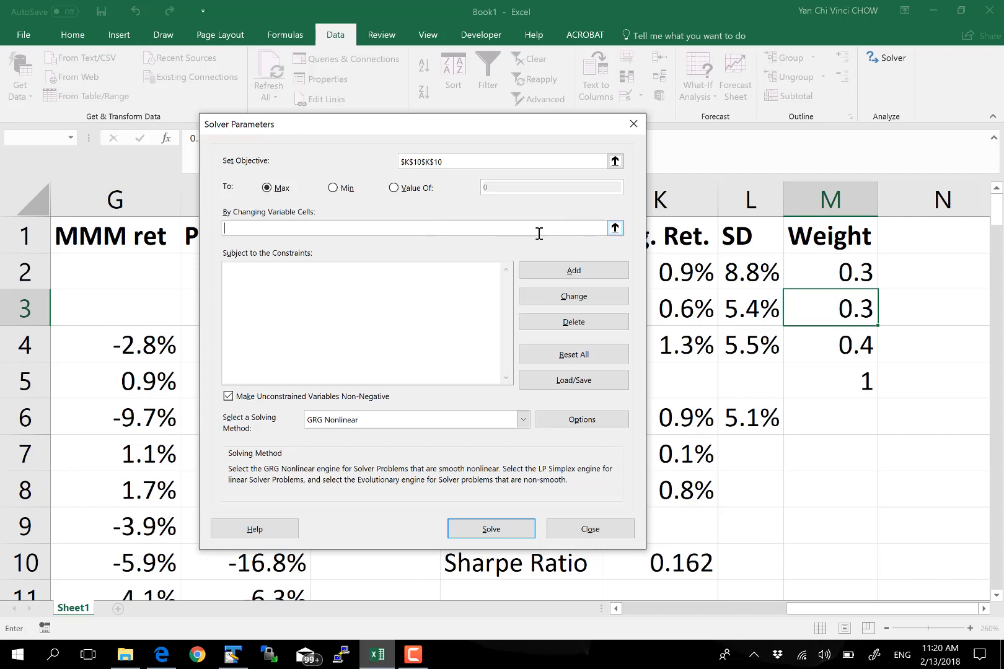
{"action": "left_click", "coordinate": [615, 229]}
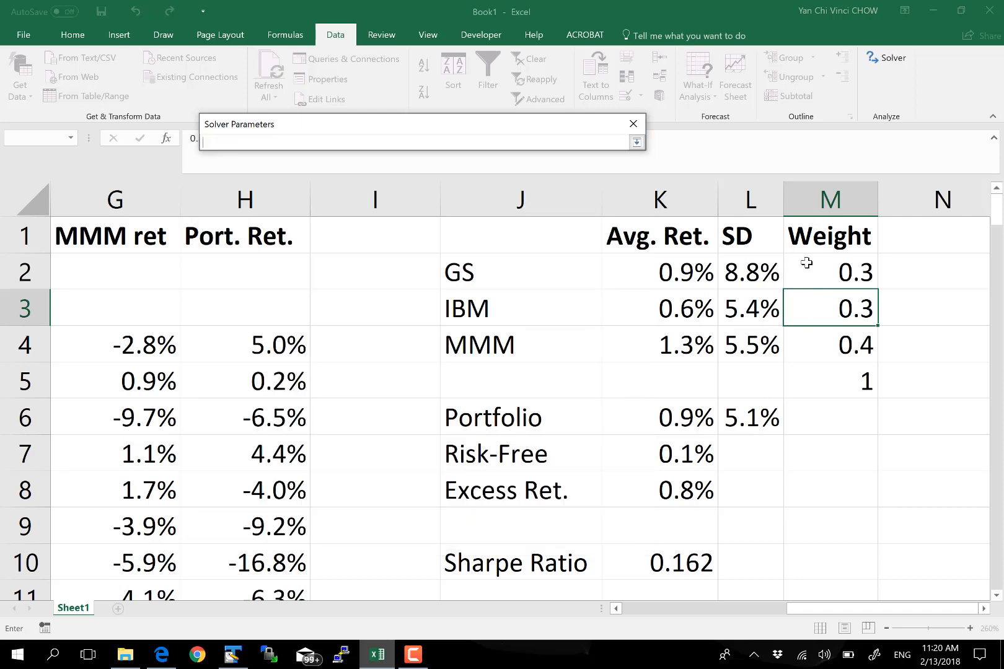
{"action": "left_click_drag", "start_coordinate": [820, 274], "coordinate": [812, 358]}
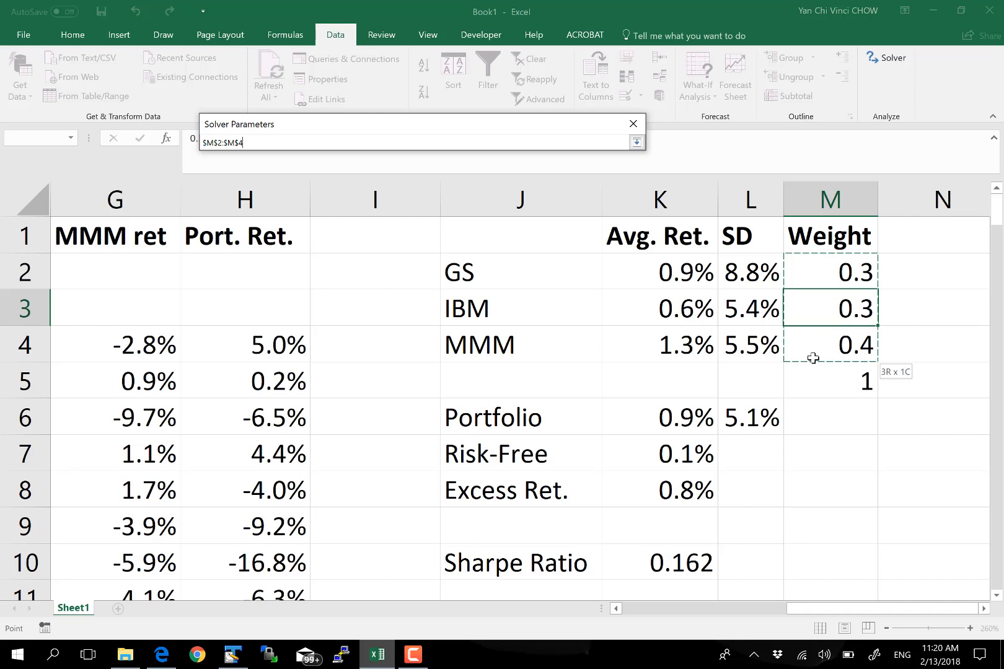
{"action": "left_click", "coordinate": [637, 142]}
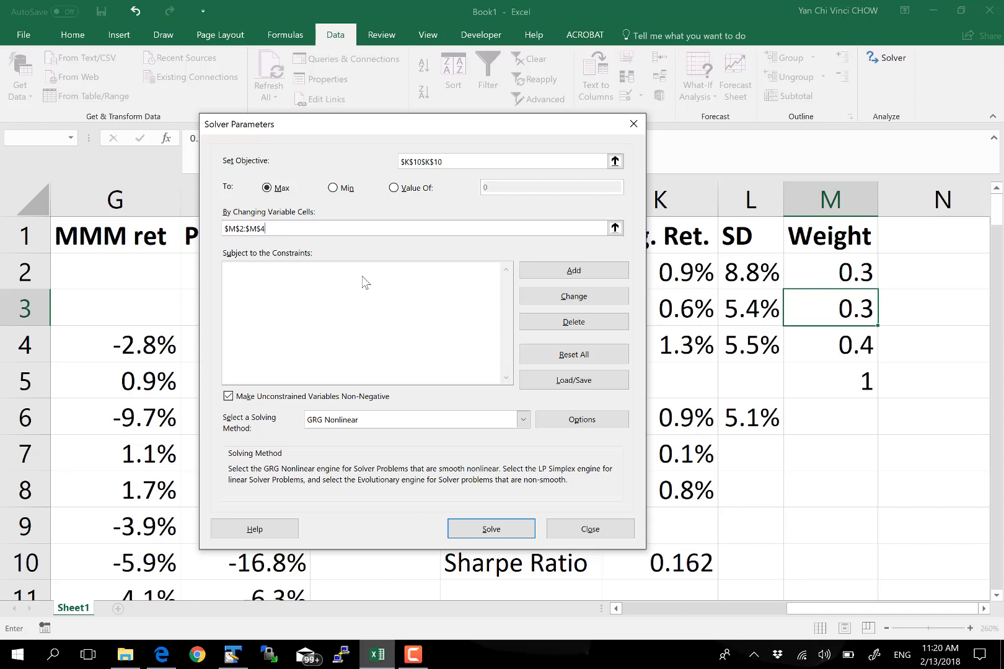
- Correct the Solver objective to $K$10 by removing the duplicated cell reference
{"action": "left_click", "coordinate": [575, 271]}
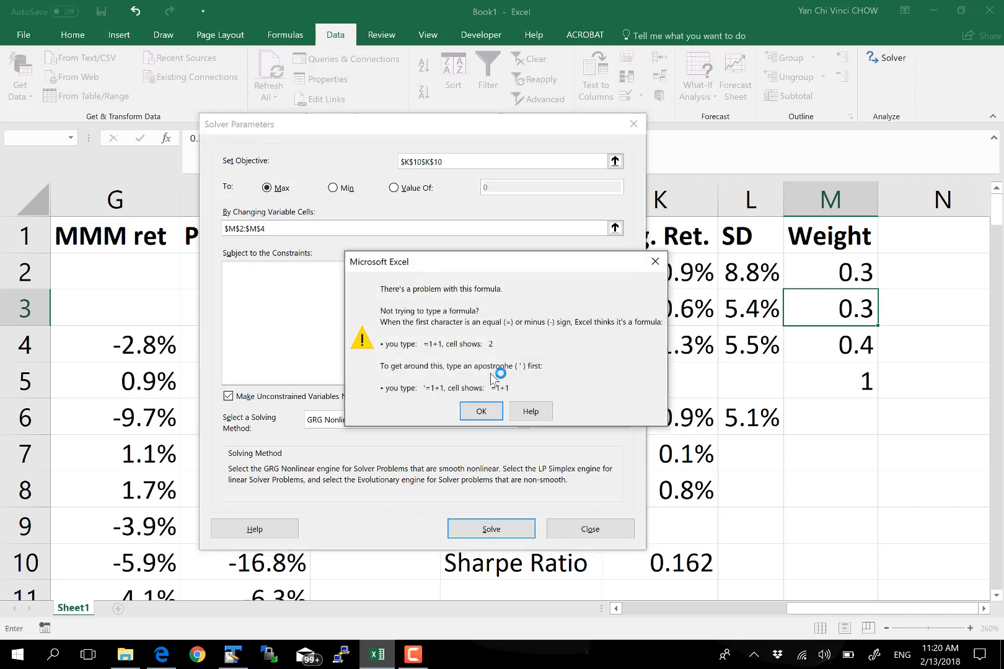
{"action": "left_click", "coordinate": [481, 411]}
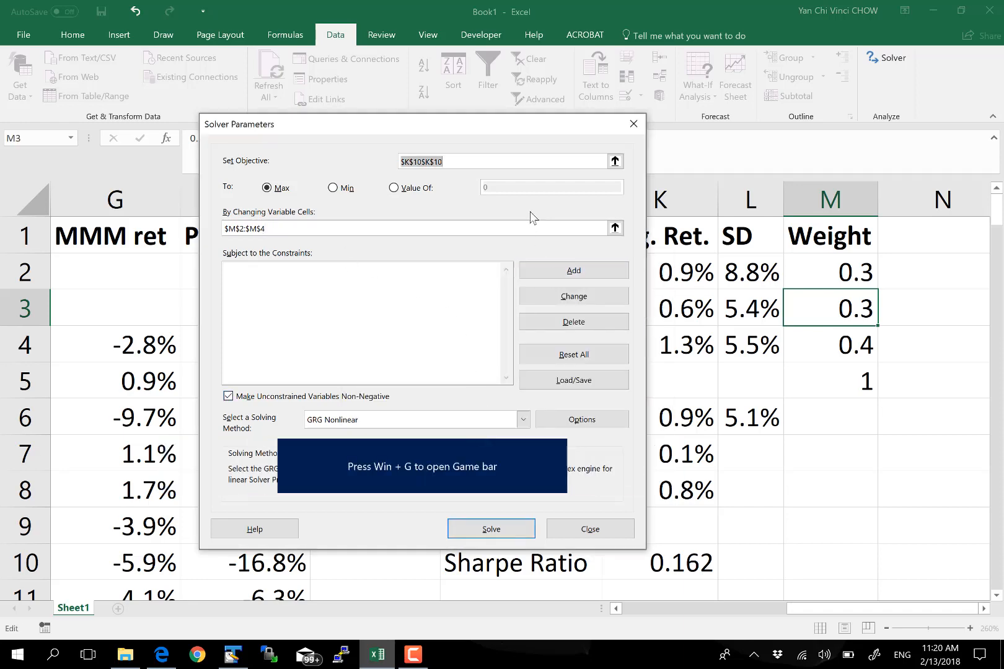
{"action": "left_click", "coordinate": [509, 163]}
{"action": "key", "text": "BackSpace"}
{"action": "key", "text": "BackSpace"}
{"action": "key", "text": "BackSpace"}
{"action": "key", "text": "BackSpace"}
{"action": "key", "text": "BackSpace"}
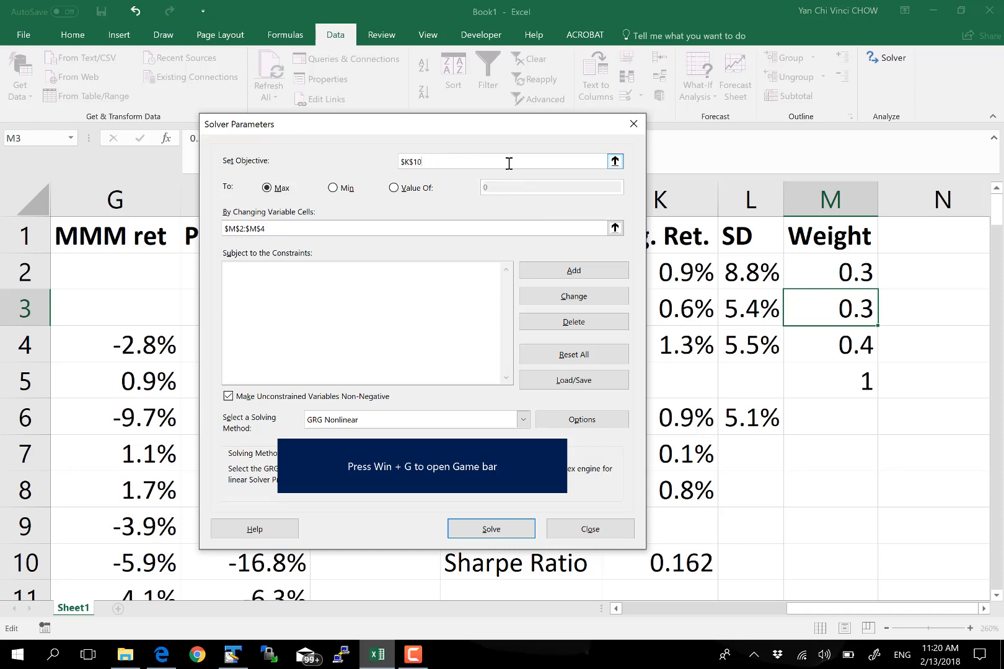
- Add a Solver constraint that the total weight in M5 equals 1
{"action": "left_click", "coordinate": [447, 321]}
{"action": "left_click", "coordinate": [573, 271]}
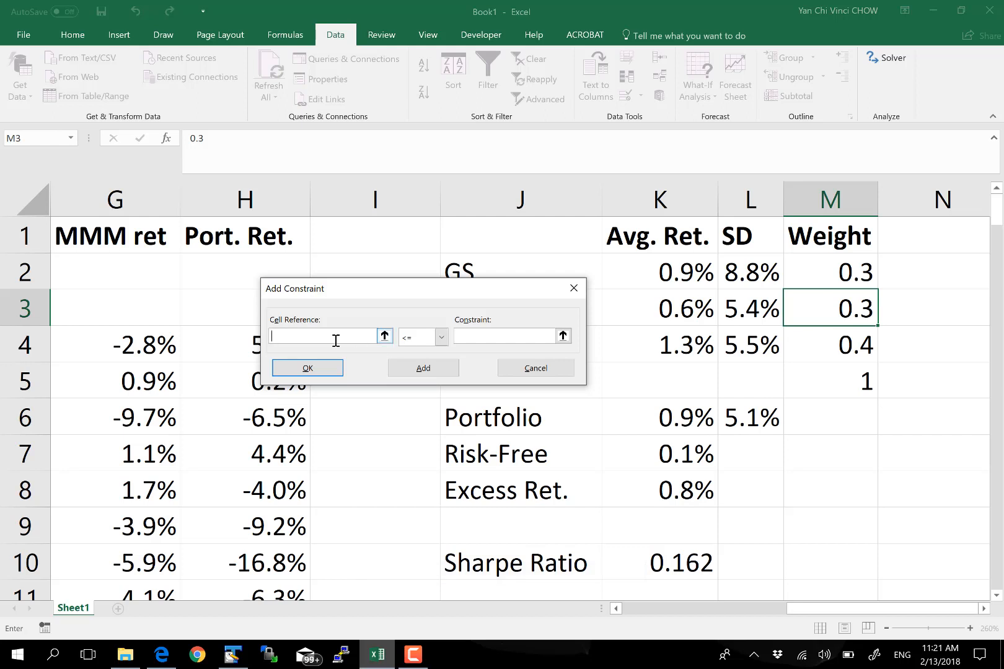
{"action": "left_click", "coordinate": [384, 336]}
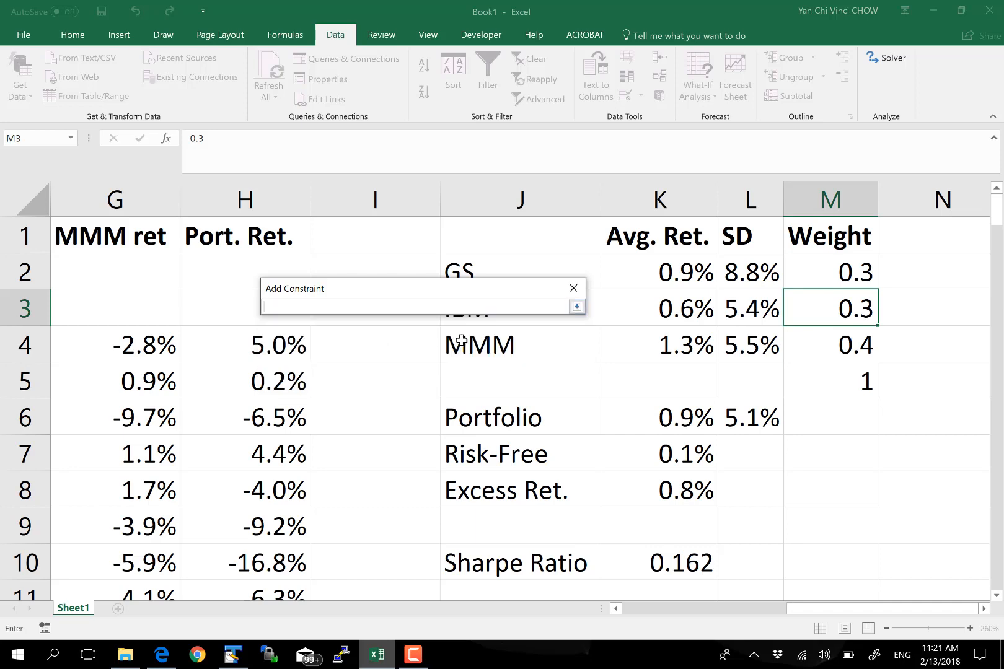
{"action": "left_click", "coordinate": [858, 388]}
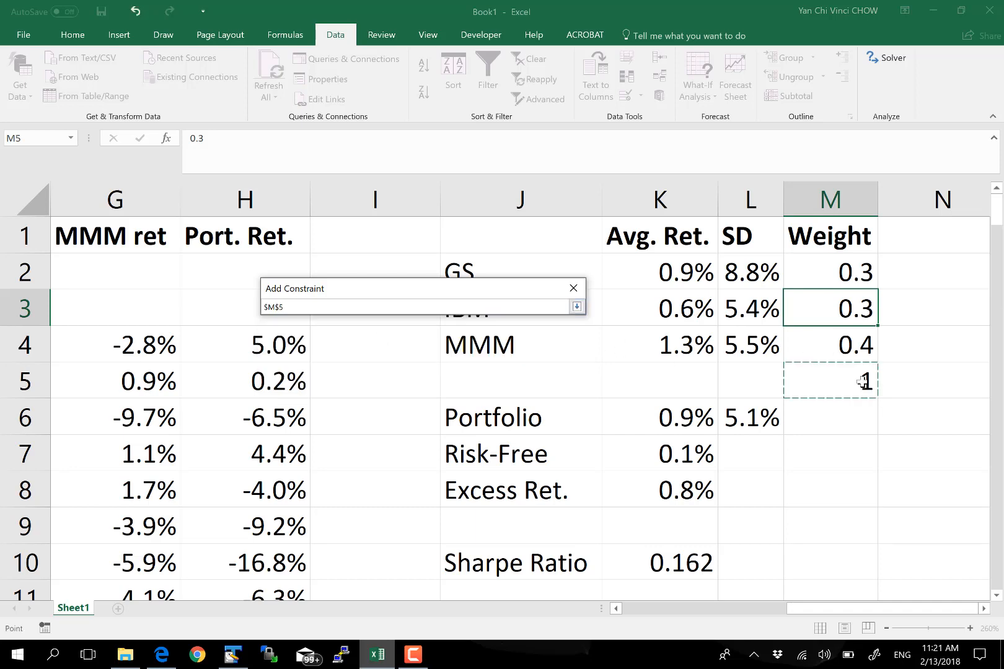
{"action": "left_click", "coordinate": [576, 306]}
{"action": "left_click", "coordinate": [442, 337]}
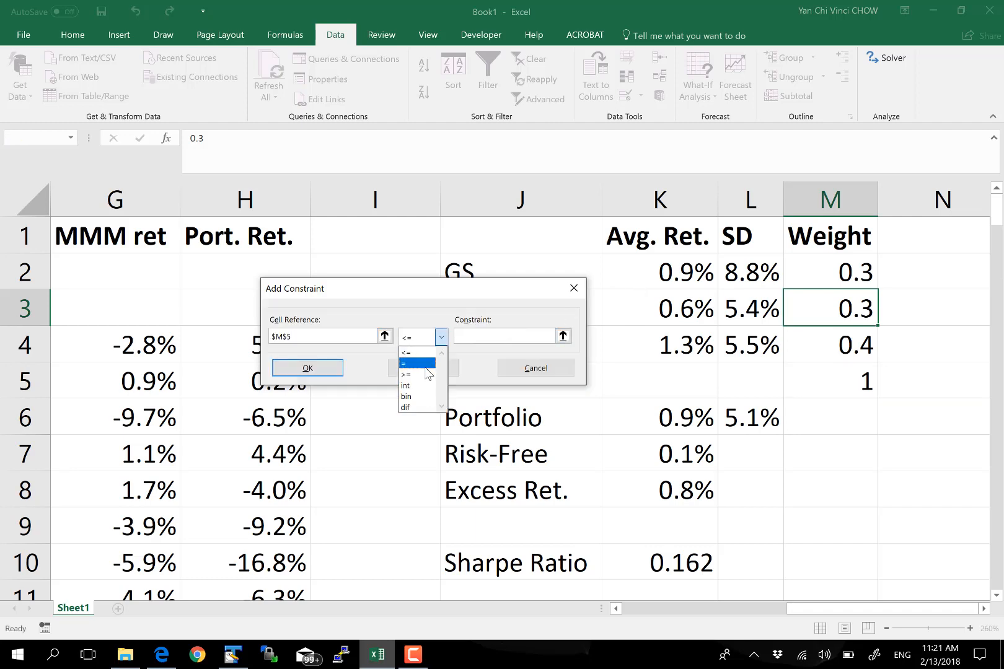
{"action": "left_click", "coordinate": [412, 363]}
{"action": "left_click", "coordinate": [484, 339]}
{"action": "type", "text": "1"}
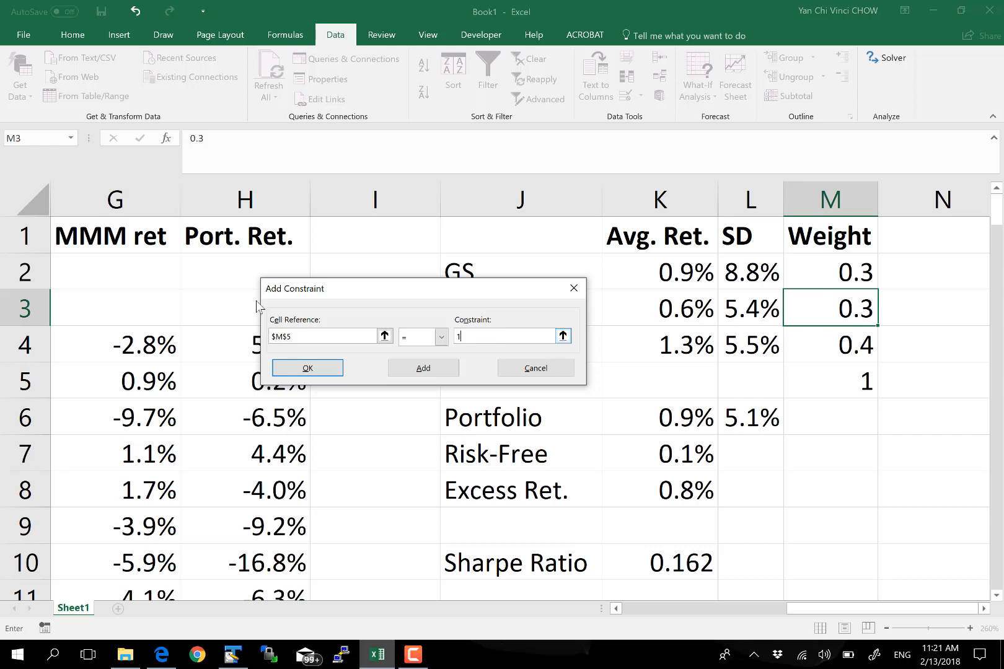
{"action": "left_click", "coordinate": [308, 369]}
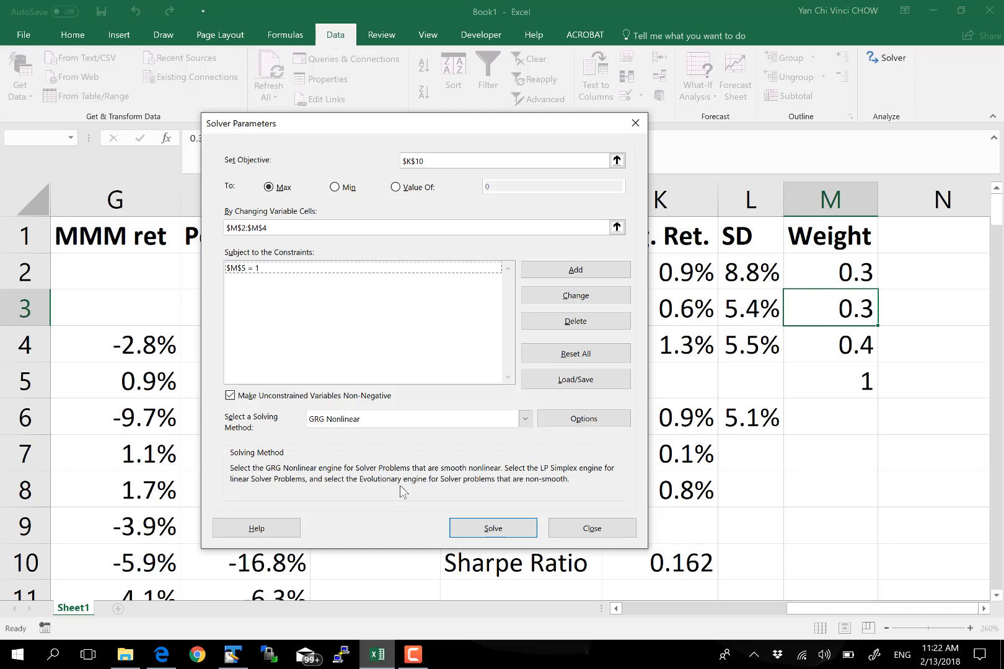
- Run Solver with only the total-weight constraint, view the solution, and restore the original weight values
{"action": "left_click", "coordinate": [494, 529]}
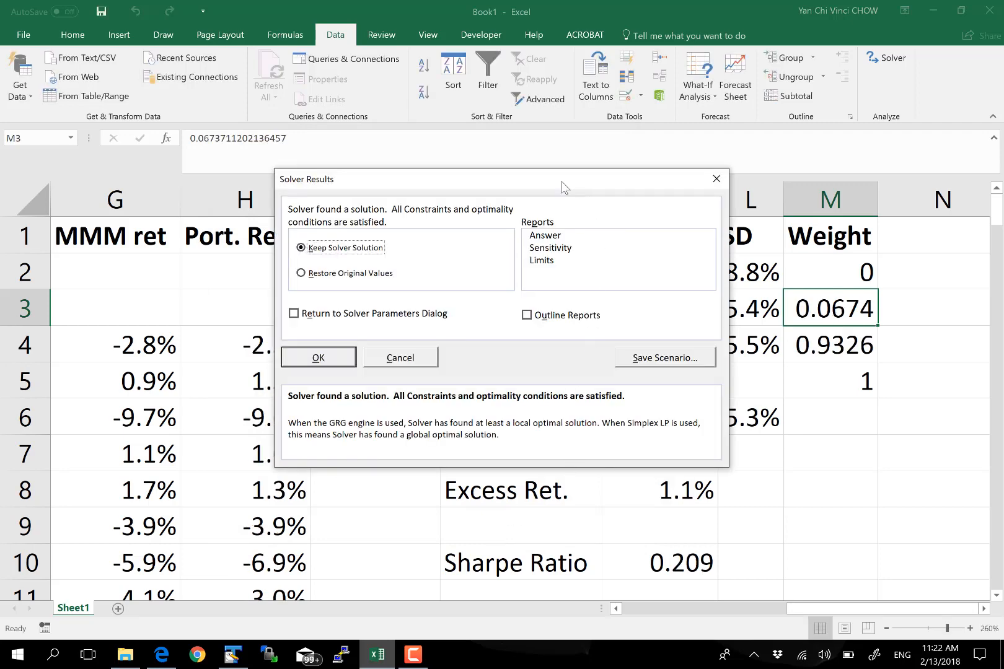
{"action": "left_click_drag", "start_coordinate": [553, 183], "coordinate": [212, 259]}
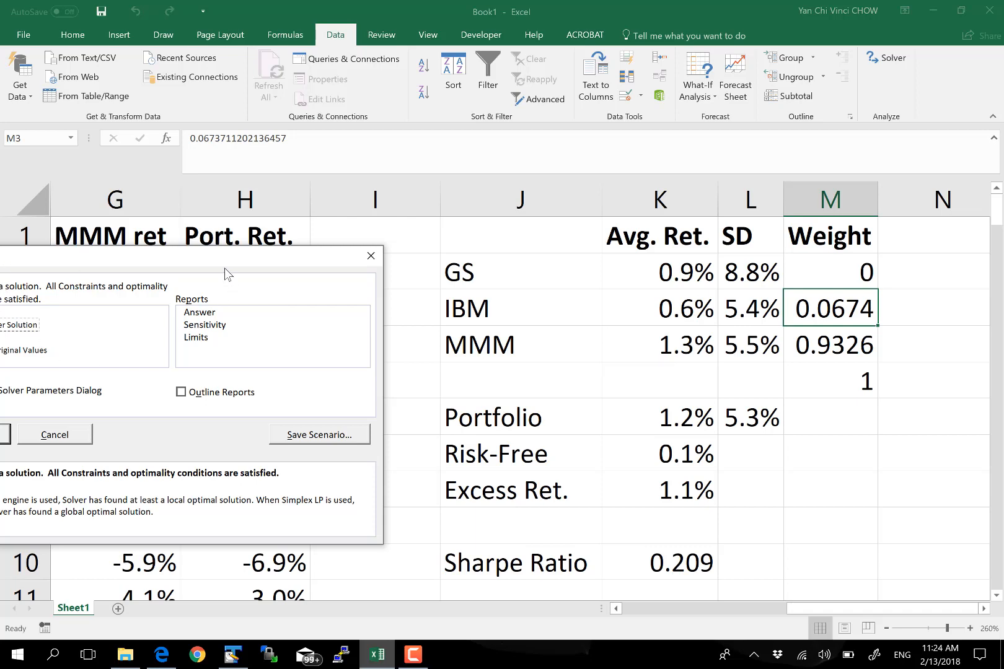
{"action": "left_click_drag", "start_coordinate": [225, 268], "coordinate": [515, 232]}
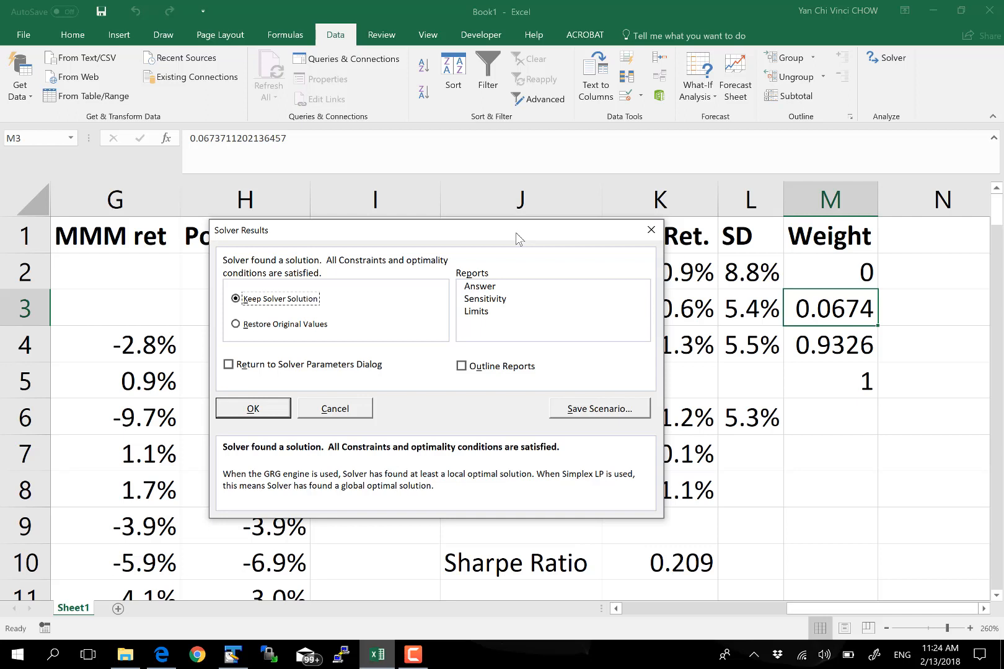
{"action": "left_click", "coordinate": [324, 324]}
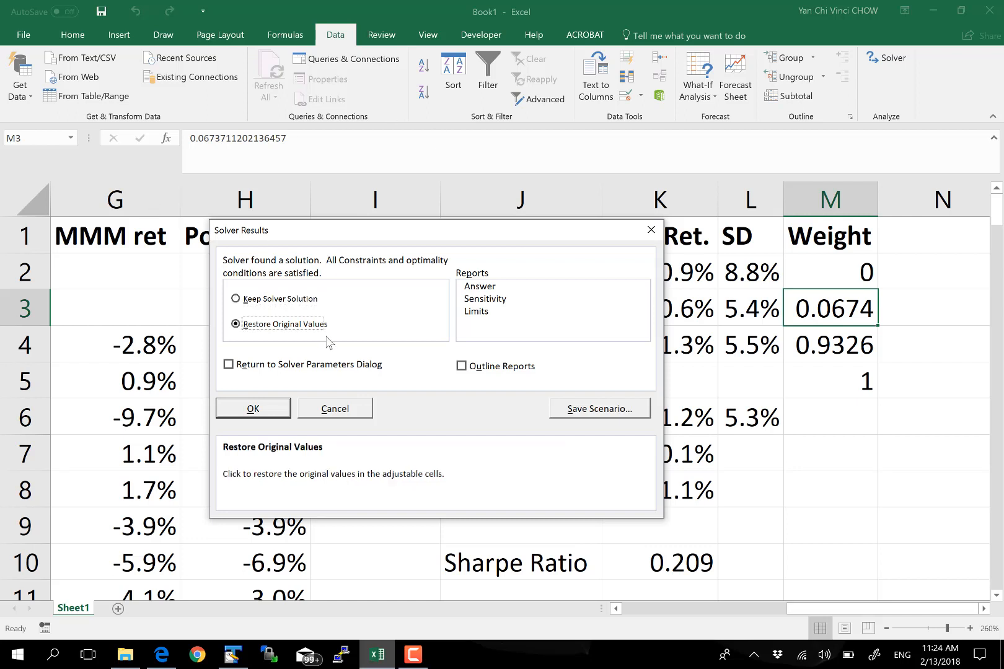
{"action": "left_click", "coordinate": [279, 416]}
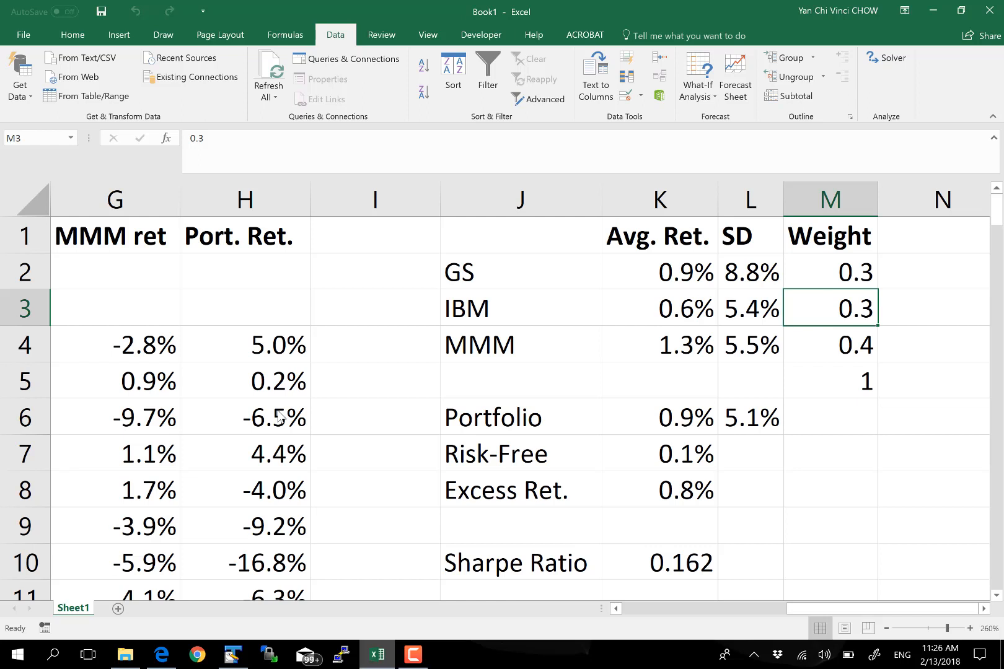
- Reopen Solver and add a constraint limiting the stock weights in M2:M4 to at most 0.7
{"action": "left_click", "coordinate": [886, 58]}
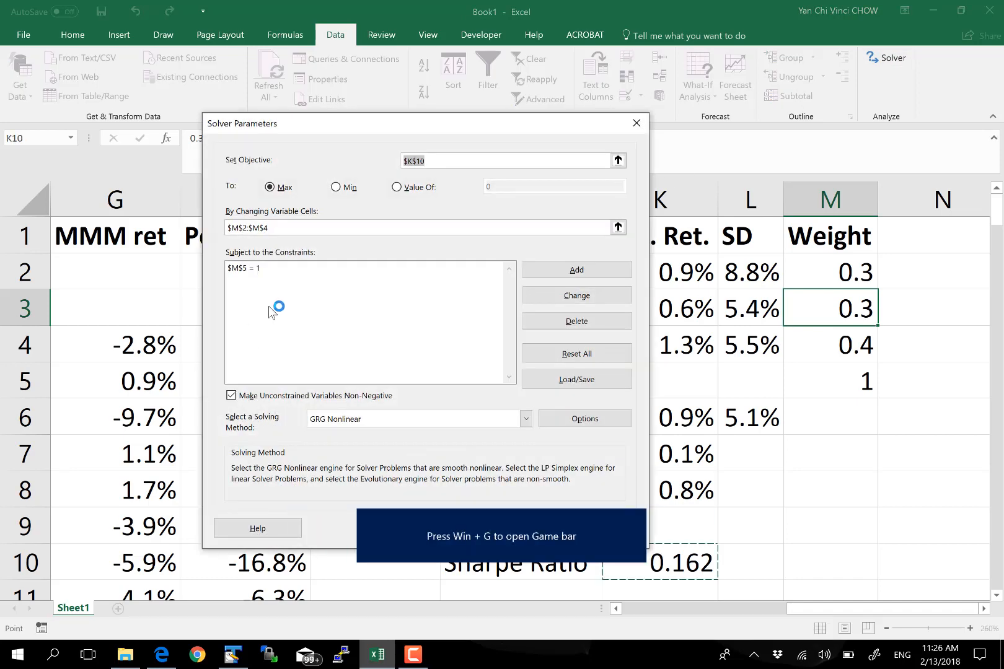
{"action": "left_click", "coordinate": [535, 272]}
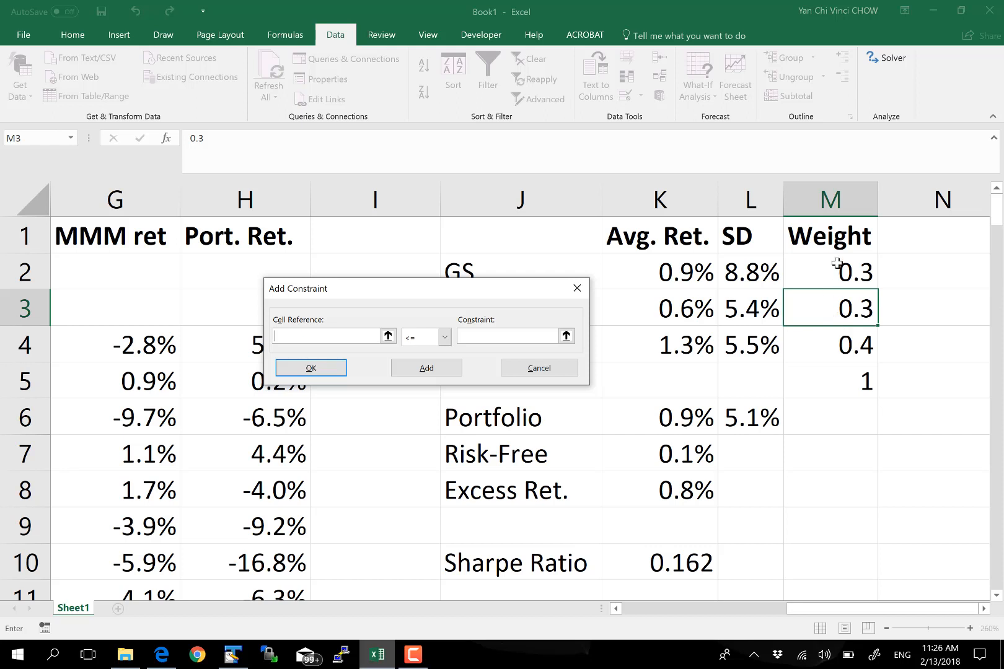
{"action": "left_click_drag", "start_coordinate": [836, 269], "coordinate": [834, 356]}
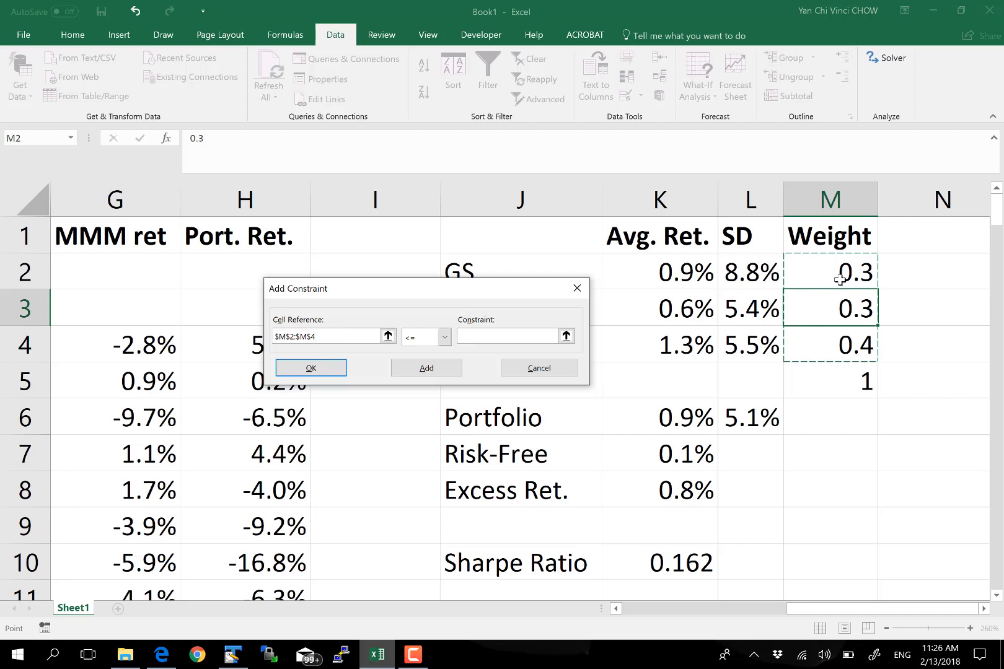
{"action": "left_click_drag", "start_coordinate": [834, 272], "coordinate": [799, 347]}
{"action": "left_click", "coordinate": [480, 336]}
{"action": "type", "text": "0.7"}
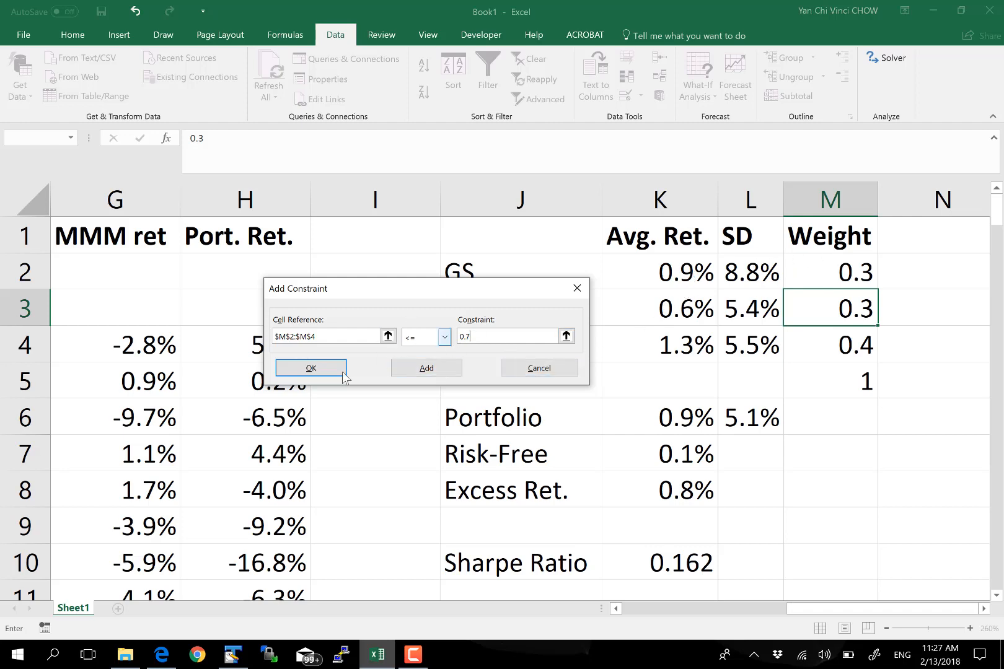
{"action": "left_click", "coordinate": [311, 370]}
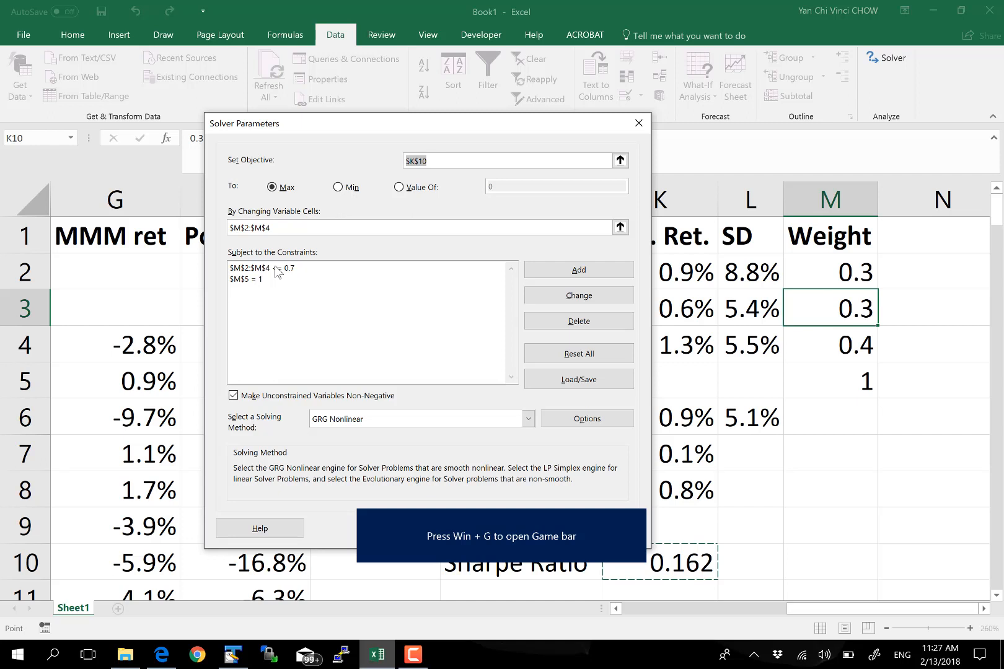
{"action": "left_click", "coordinate": [334, 356]}
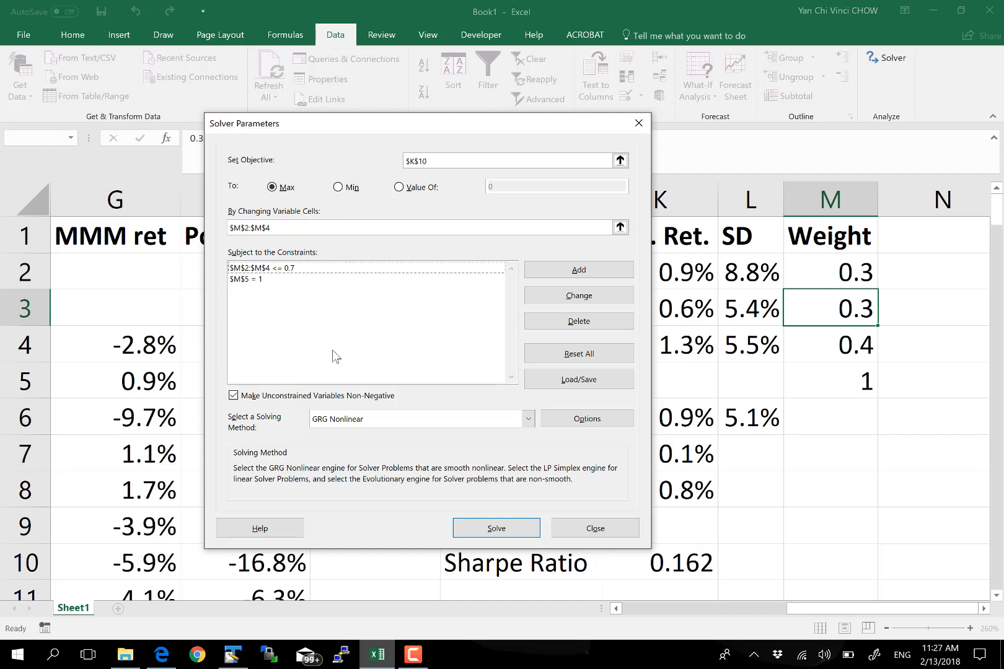
- Solve for the maximum Sharpe ratio with the weight cap applied and keep the Solver solution
{"action": "left_click", "coordinate": [495, 529]}
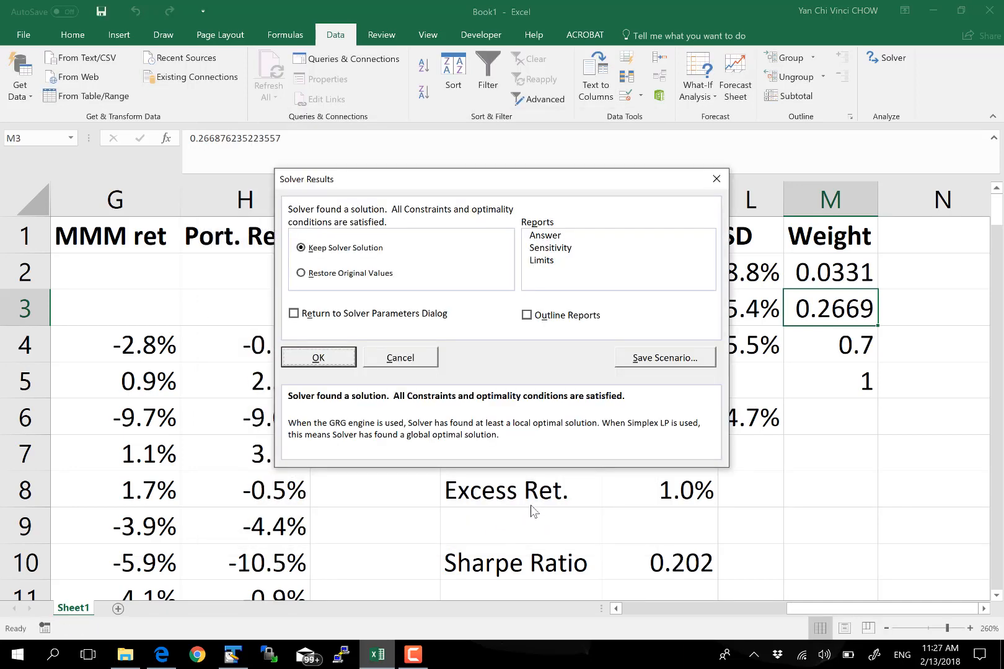
{"action": "left_click_drag", "start_coordinate": [565, 179], "coordinate": [395, 225]}
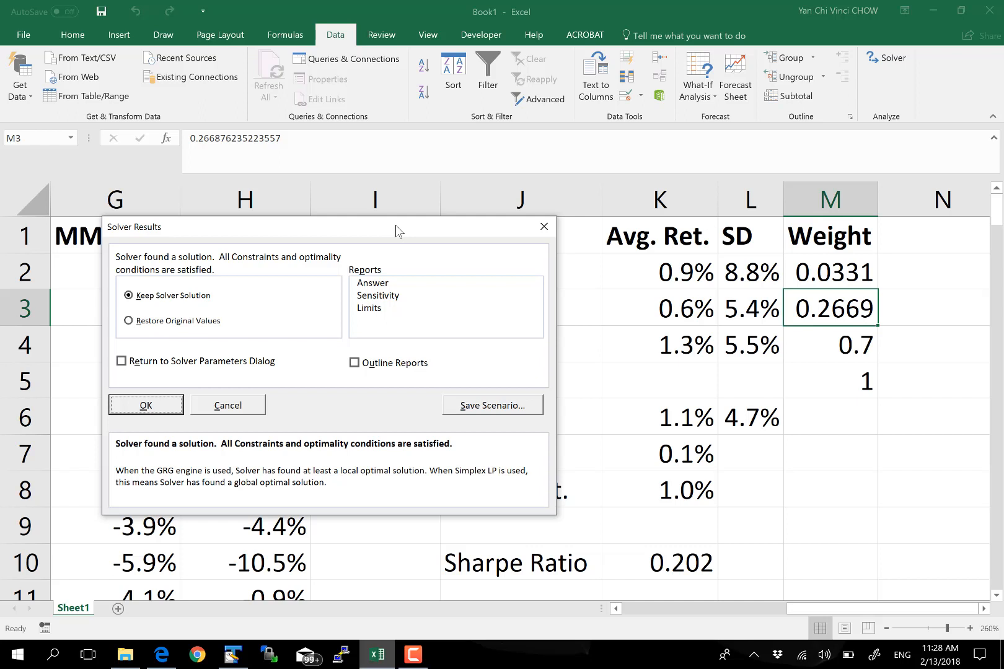
{"action": "left_click", "coordinate": [165, 411]}
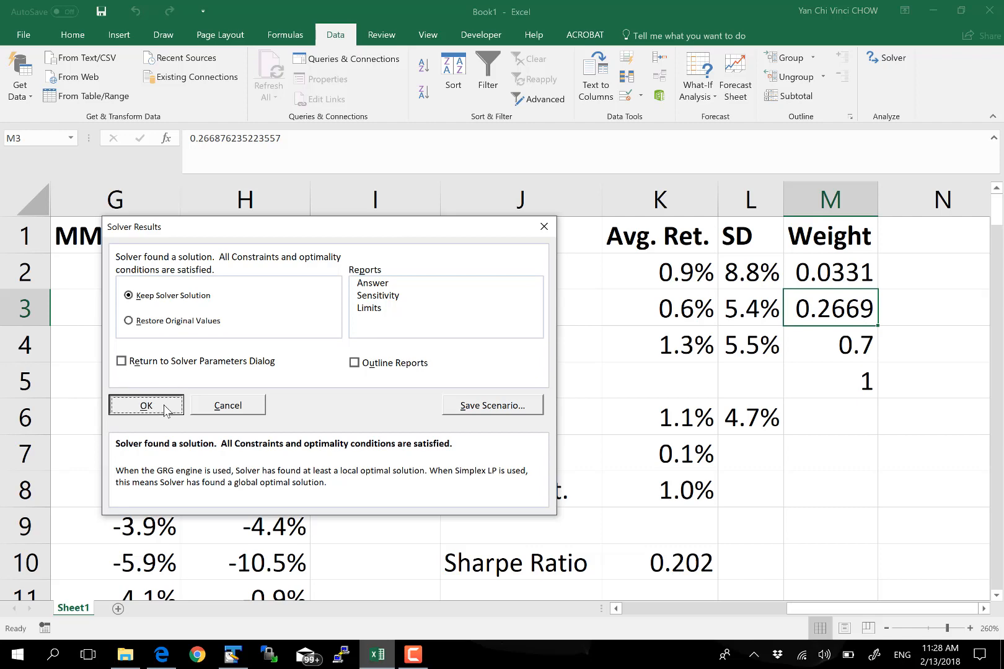
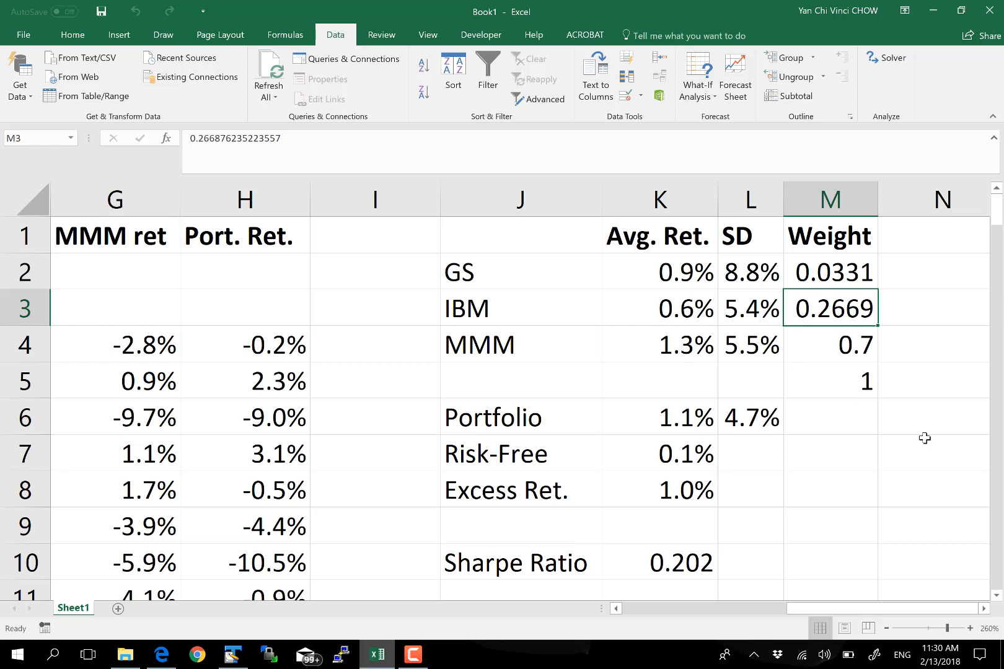
{"action": "left_click", "coordinate": [854, 346]}
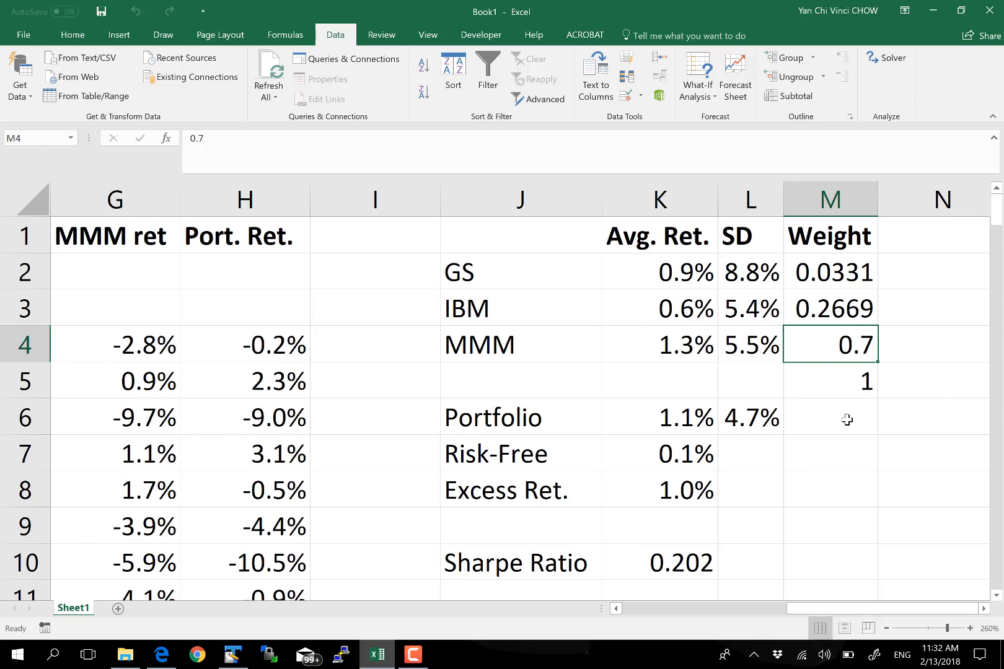
{"action": "left_click", "coordinate": [430, 569]}
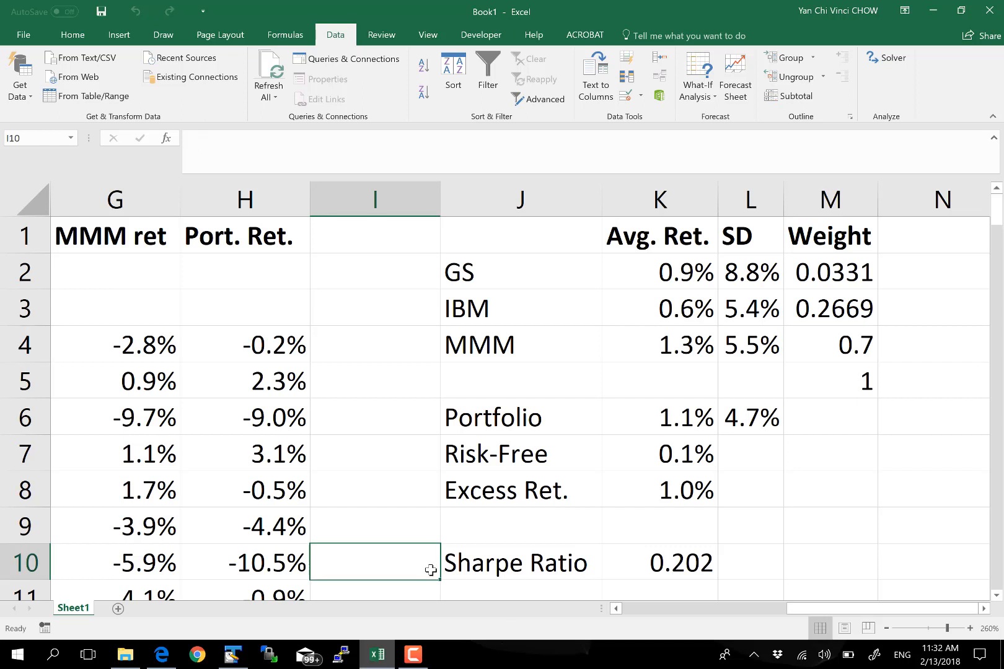